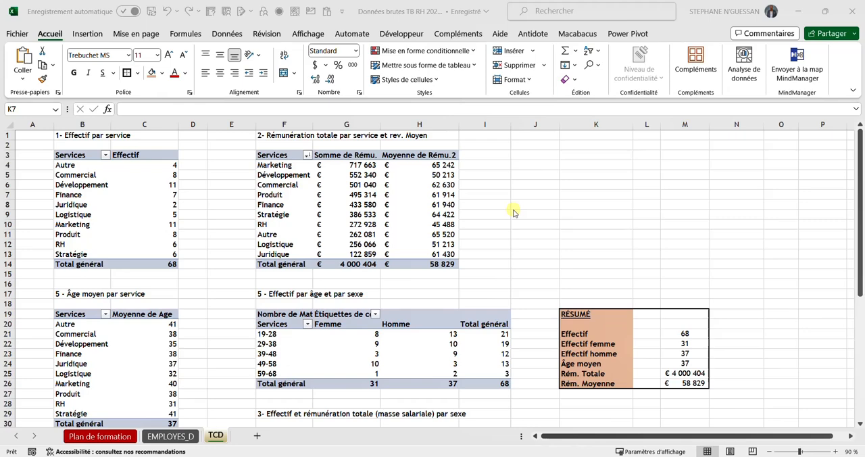
# Step: Review the video outline on the Plan de formation sheet, and return to the TCD sheet
pyautogui.click(111, 438)
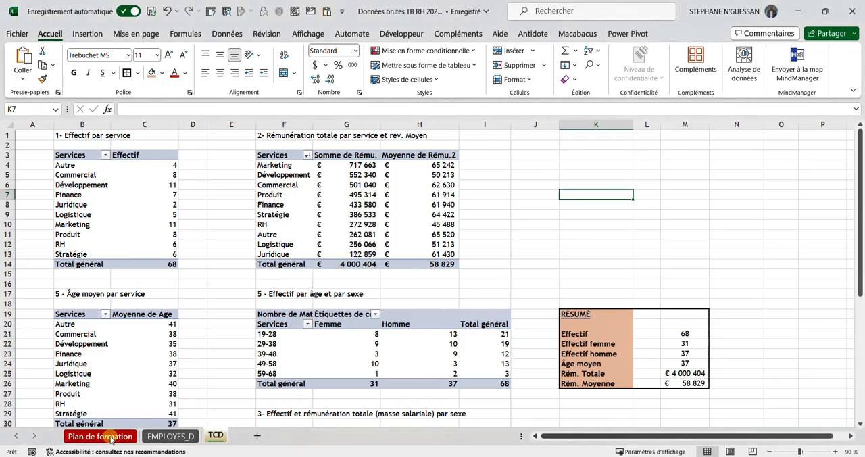
pyautogui.click(108, 437)
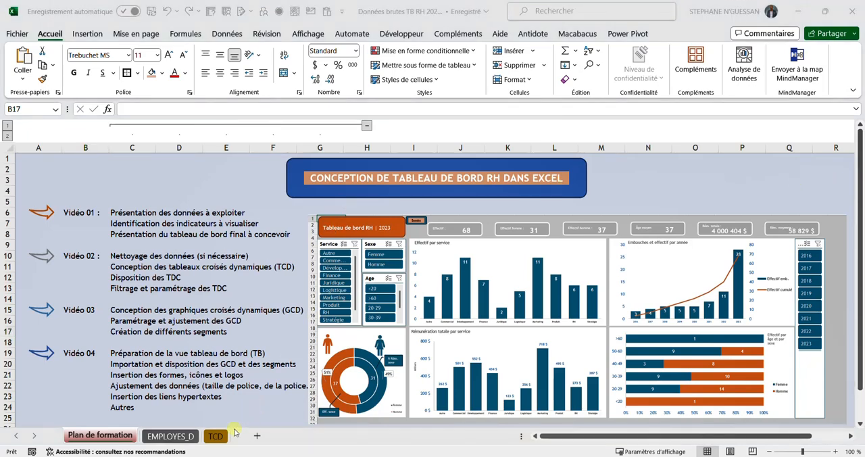
pyautogui.click(216, 436)
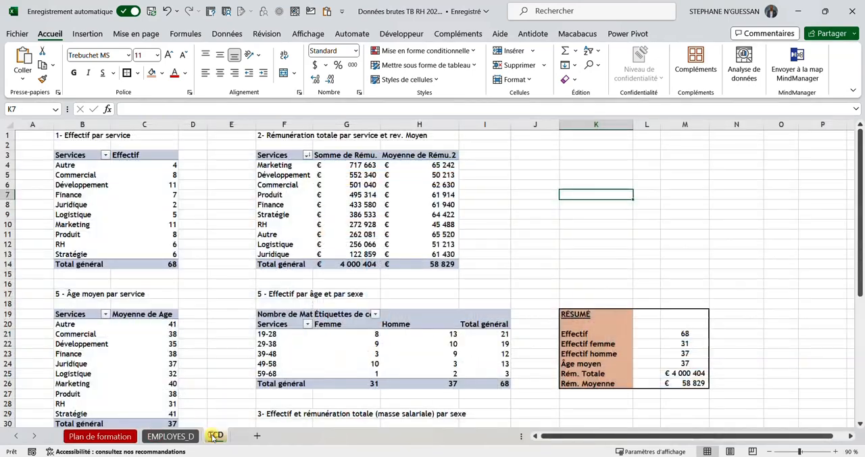
# Step: Insert a clustered column pivot chart from the Effectif par service pivot table and place it above the RÉSUMÉ block
pyautogui.click(95, 183)
pyautogui.click(120, 185)
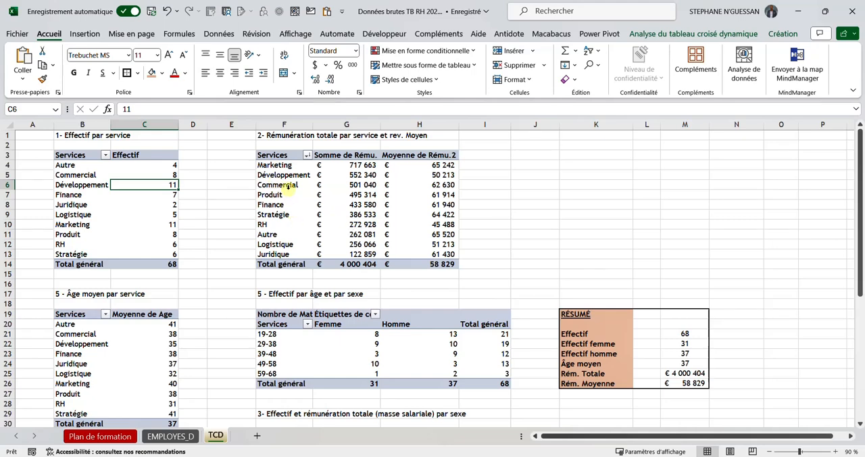
pyautogui.click(84, 186)
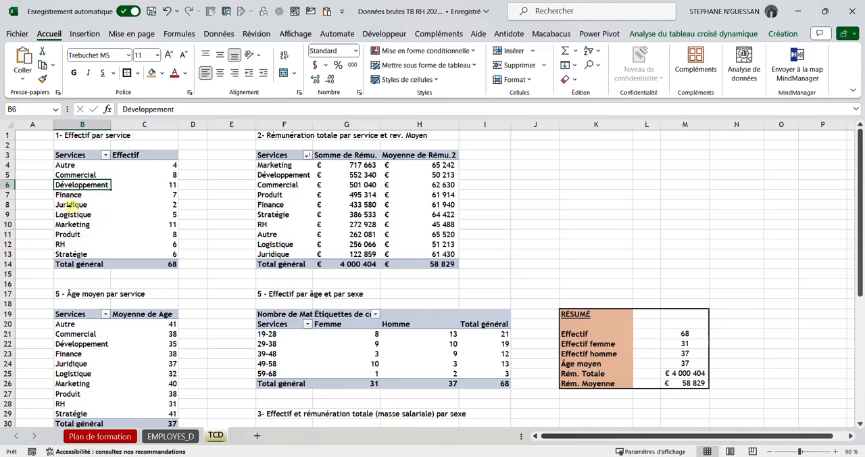
pyautogui.click(683, 33)
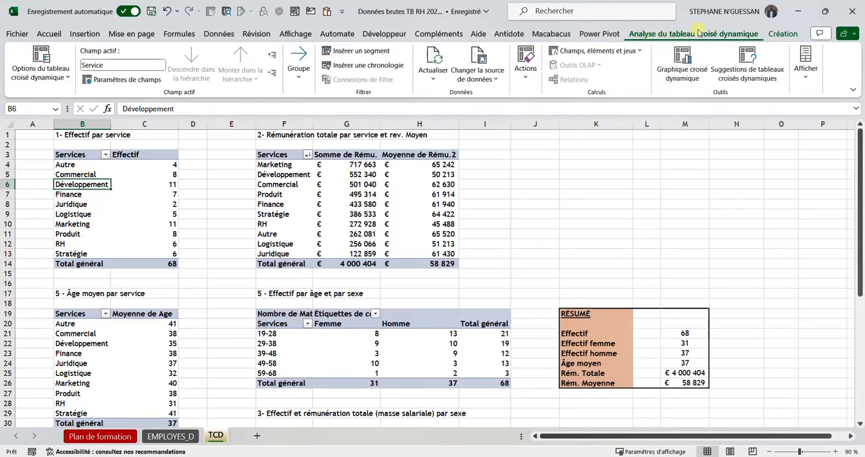
pyautogui.click(684, 78)
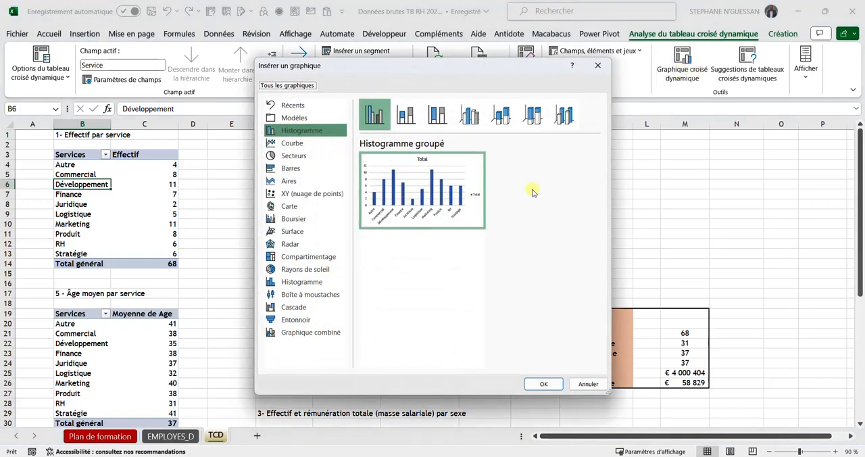
pyautogui.moveTo(428, 216)
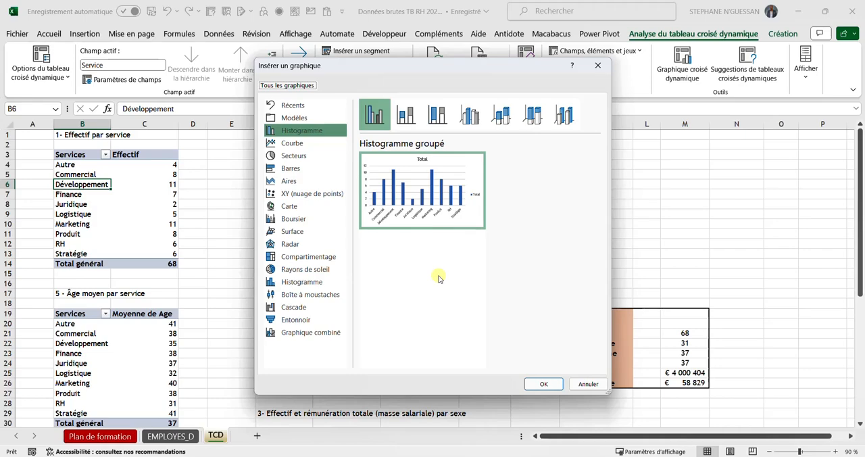
pyautogui.click(538, 383)
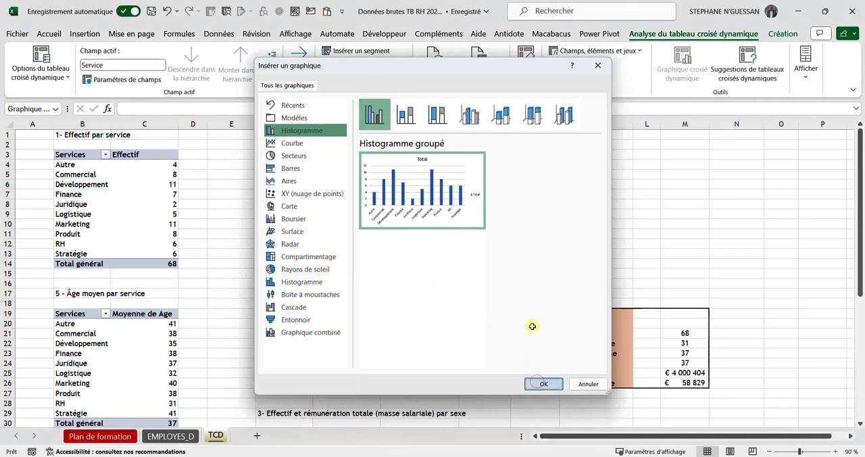
pyautogui.moveTo(523, 210); pyautogui.dragTo(736, 154)
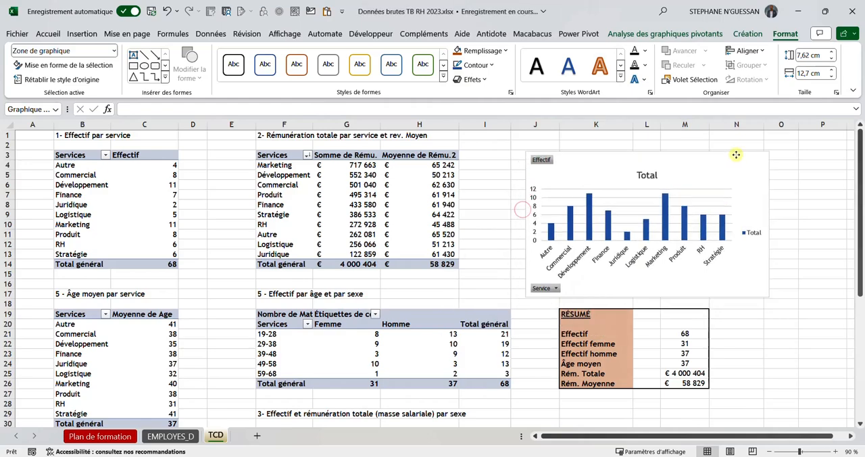
# Step: Insert a slicer on the Service field for the pivot chart and move it just beside the chart
pyautogui.click(683, 33)
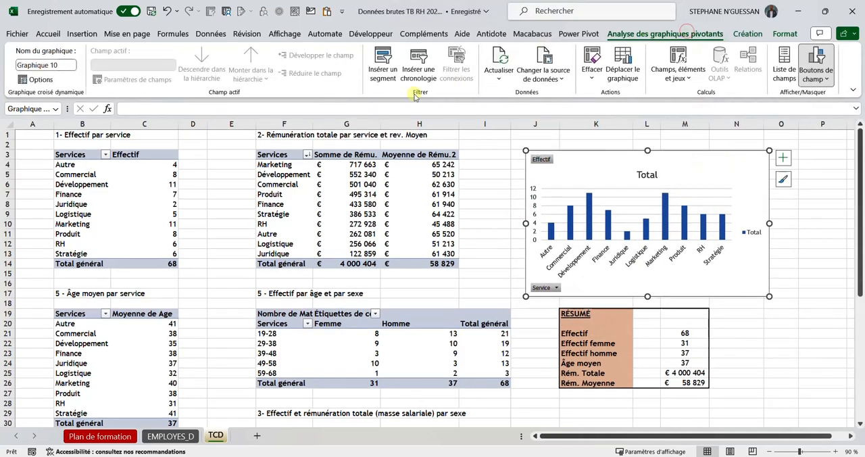
pyautogui.click(384, 68)
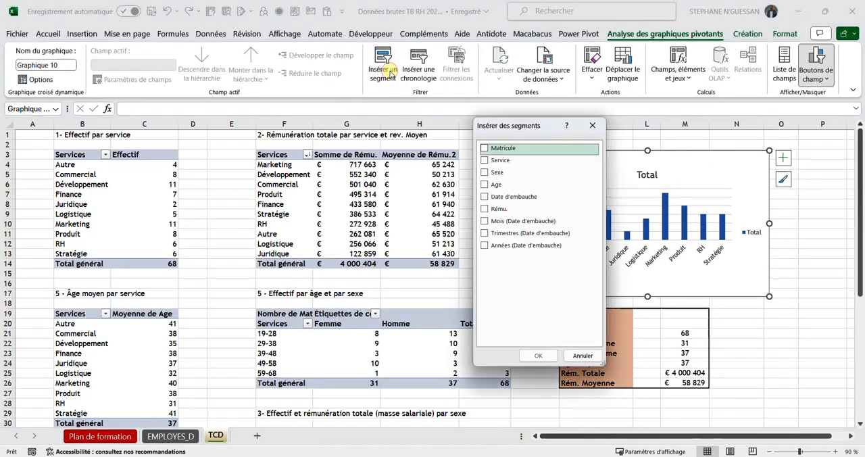
pyautogui.click(485, 159)
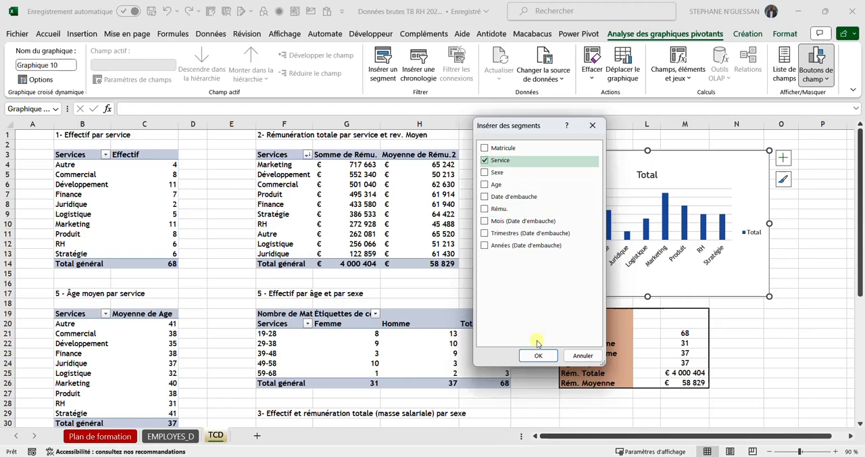
pyautogui.click(538, 355)
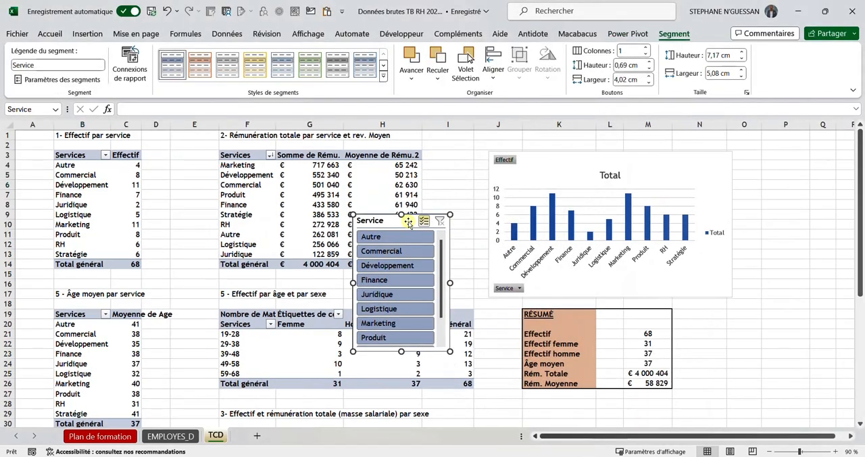
pyautogui.moveTo(408, 223); pyautogui.dragTo(457, 221)
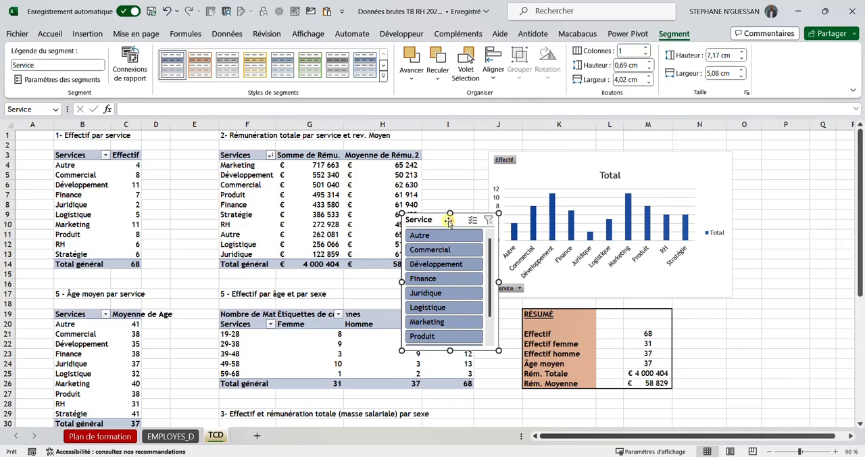
# Step: Examine which pivot tables are listed in the Service slicer's report connections, leaving them unchanged
pyautogui.rightClick(448, 221)
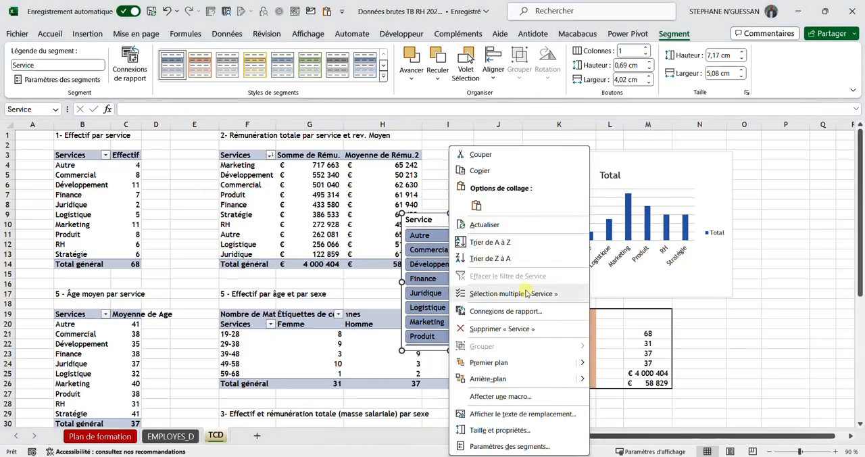
pyautogui.click(489, 312)
pyautogui.moveTo(433, 282); pyautogui.dragTo(467, 276)
pyautogui.scroll(-2, 433, 331)
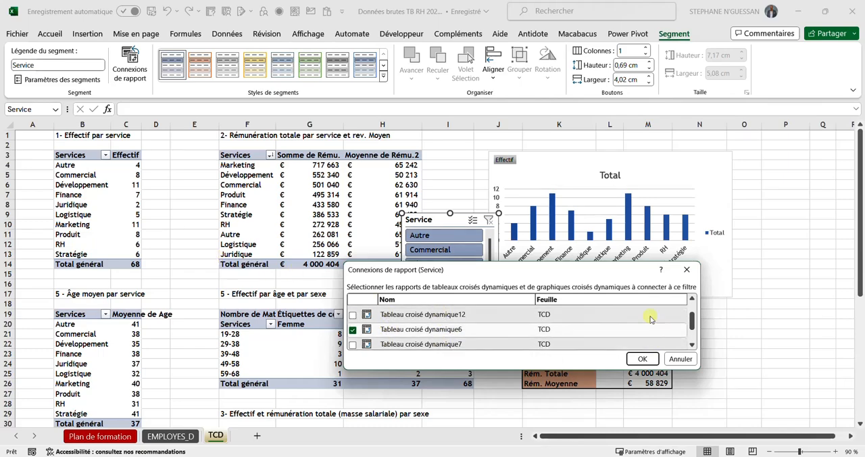
pyautogui.click(688, 269)
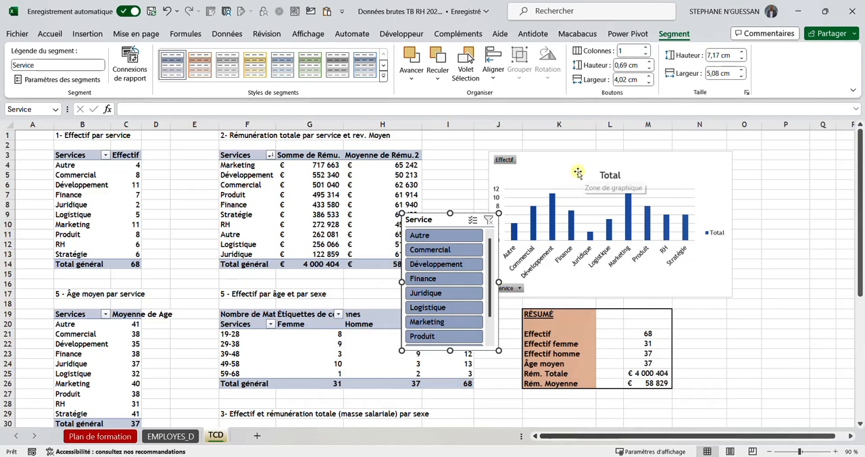
# Step: Delete the headcount pivot chart and the Service slicer
pyautogui.click(580, 172)
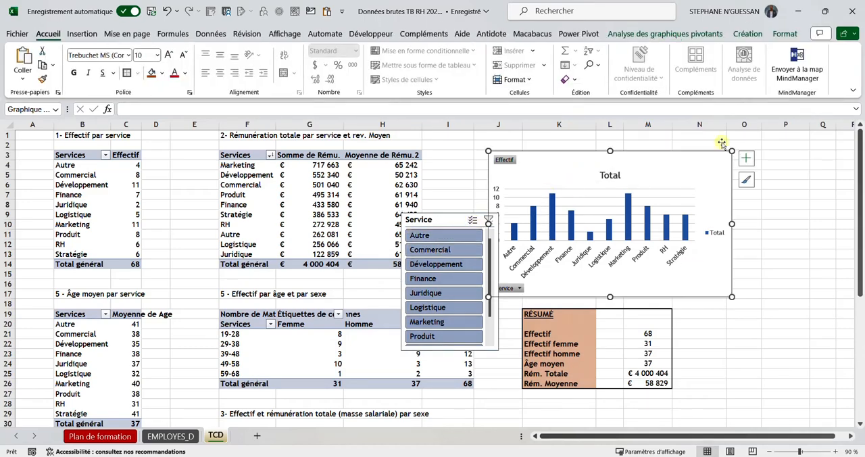
pyautogui.press('Delete')
pyautogui.click(455, 221)
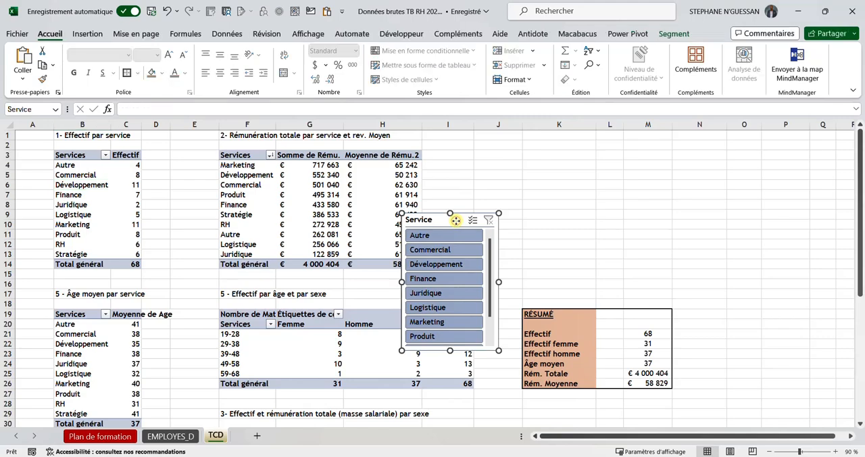
pyautogui.press('Delete')
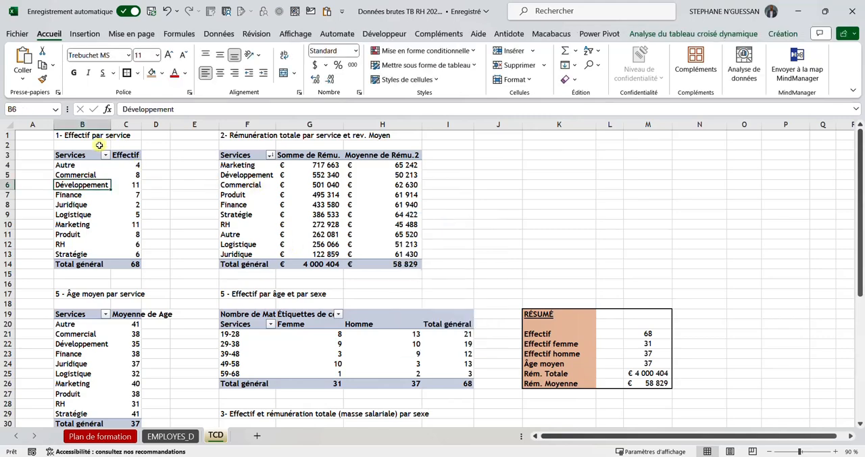
pyautogui.doubleClick(81, 155)
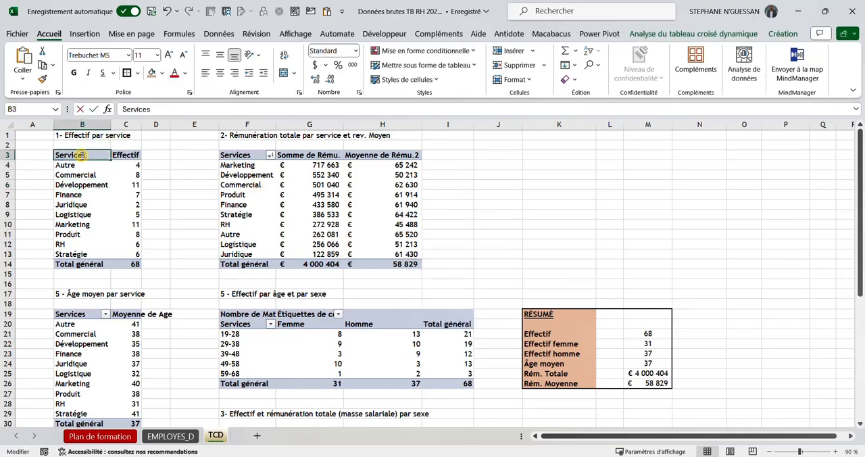
pyautogui.click(183, 148)
pyautogui.rightClick(103, 165)
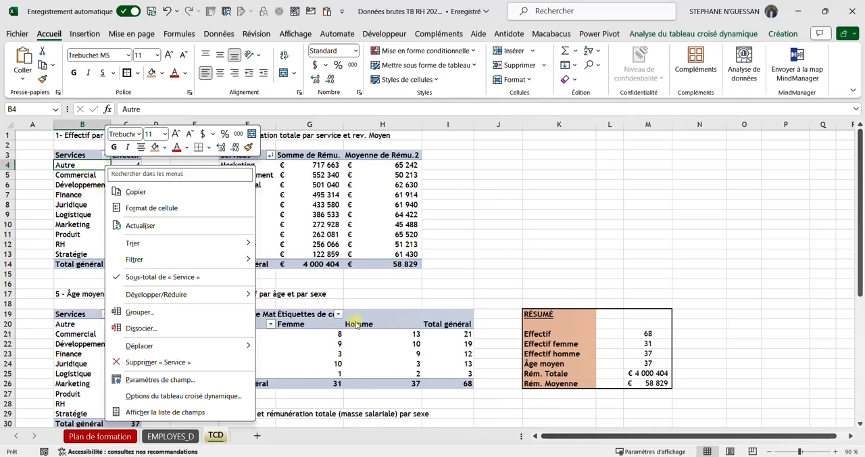
pyautogui.click(474, 238)
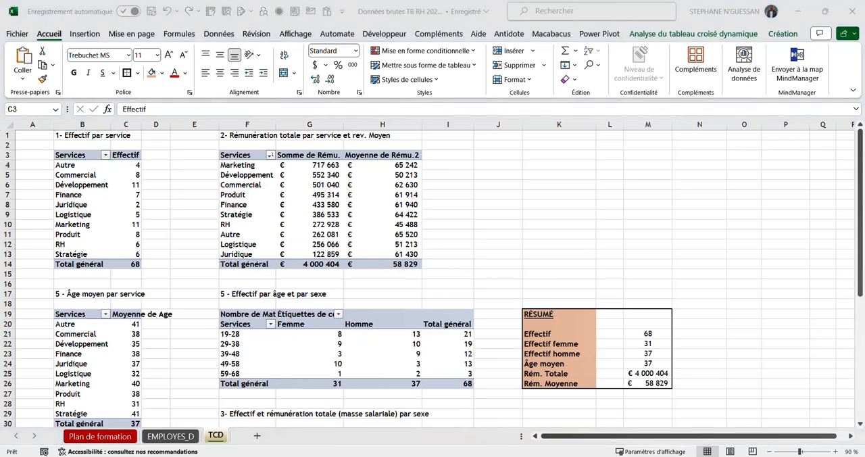
# Step: Rename the pivot table under the heading 1- Effectif par service as "TCD_Effectif par service" in its options
pyautogui.click(133, 174)
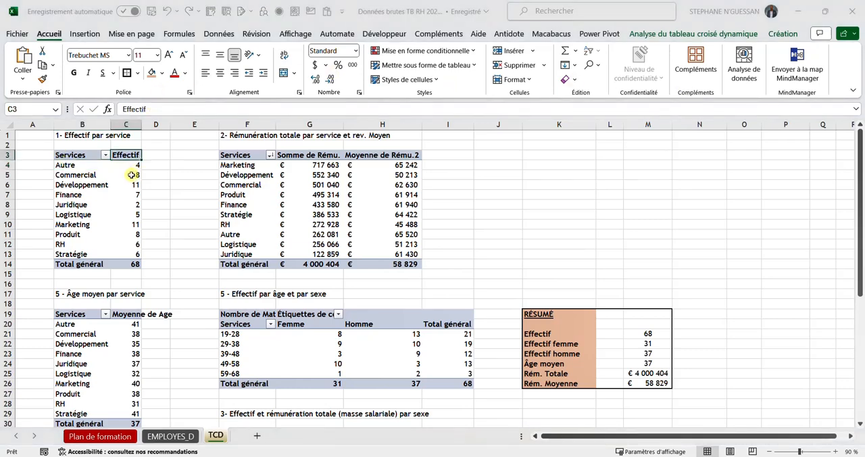
pyautogui.rightClick(126, 157)
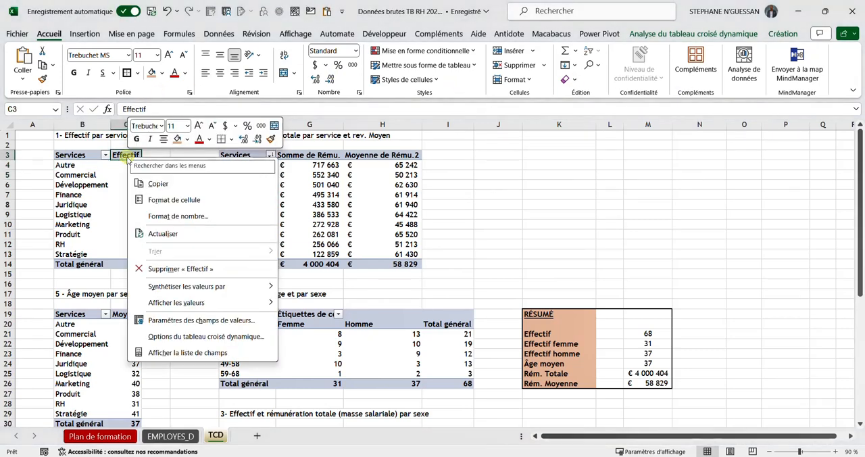
pyautogui.click(179, 337)
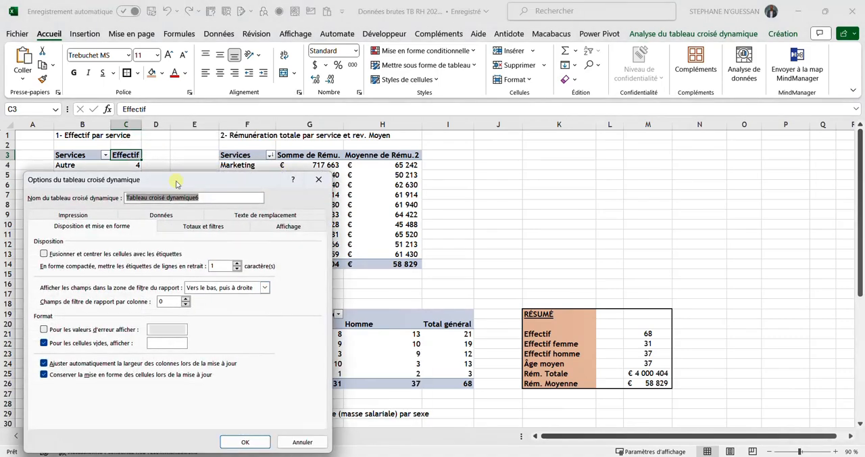
pyautogui.moveTo(178, 179); pyautogui.dragTo(414, 195)
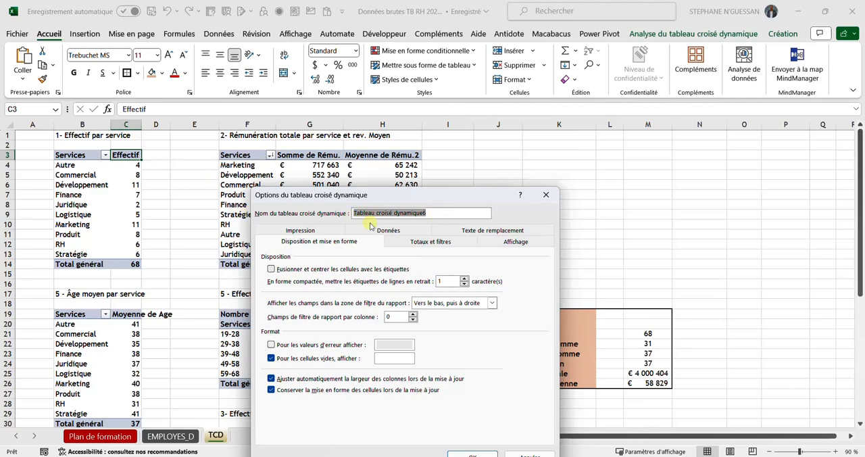
pyautogui.press('capslock')
pyautogui.write('TCD')
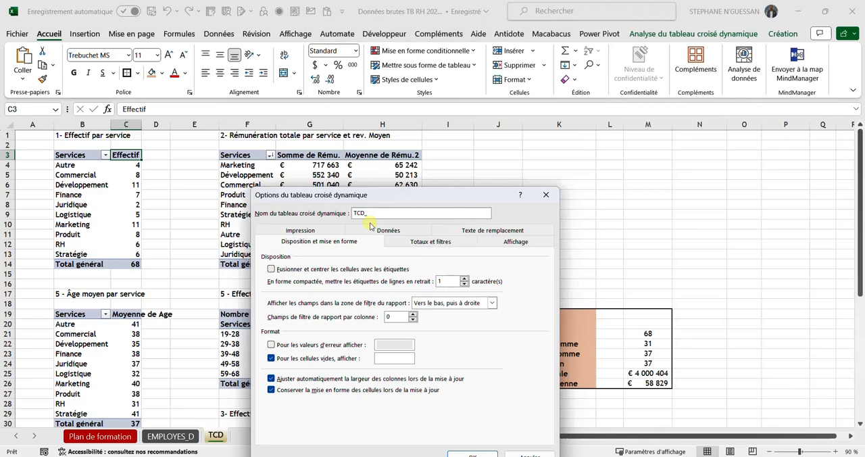
pyautogui.write('_')
pyautogui.press('capslock')
pyautogui.write('EFFECTI')
pyautogui.press('XF86AudioLowerVolume')
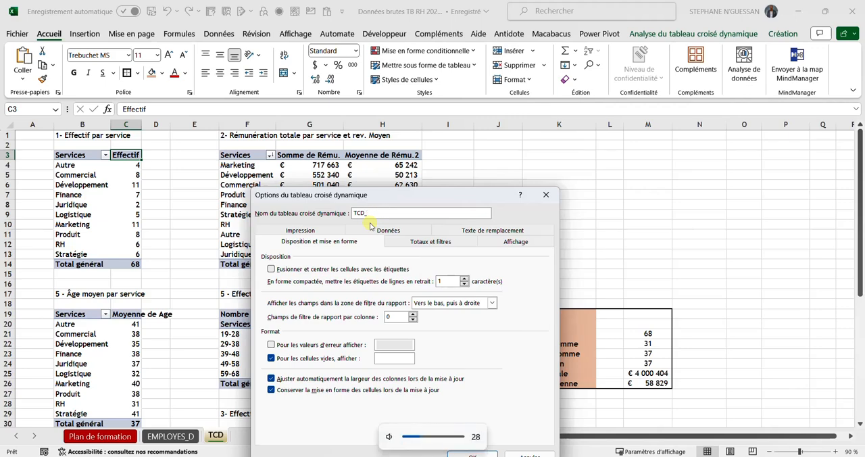
pyautogui.write('E')
pyautogui.press('capslock')
pyautogui.write('ffectif par service')
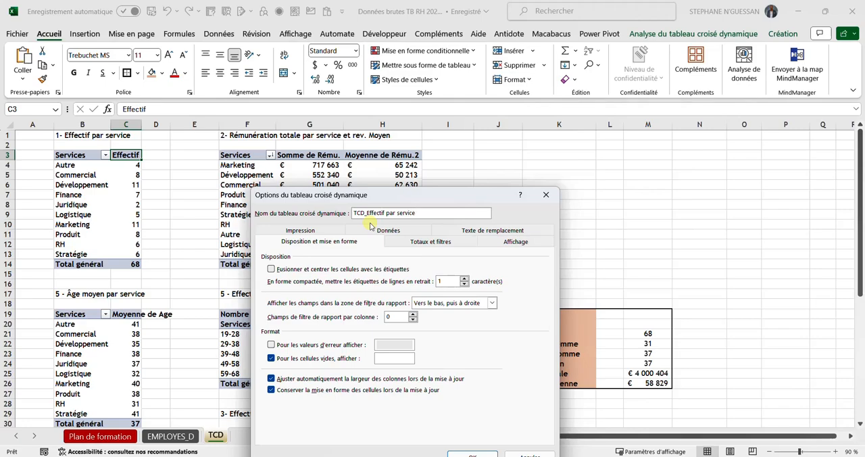
pyautogui.click(473, 454)
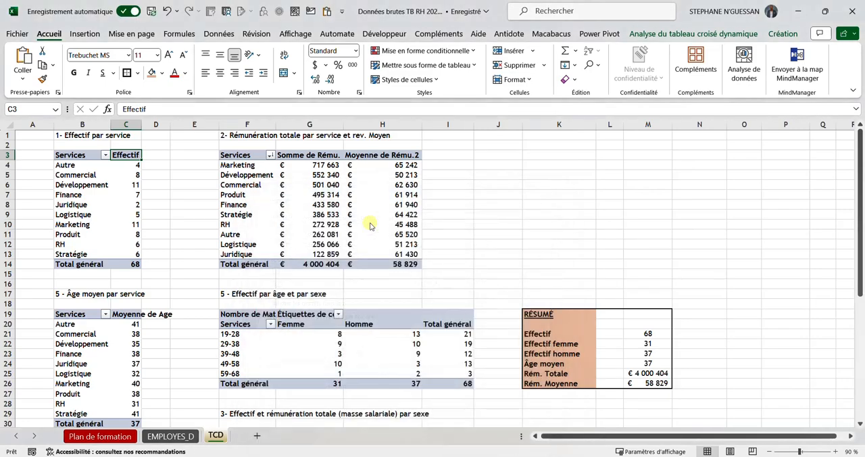
pyautogui.click(124, 168)
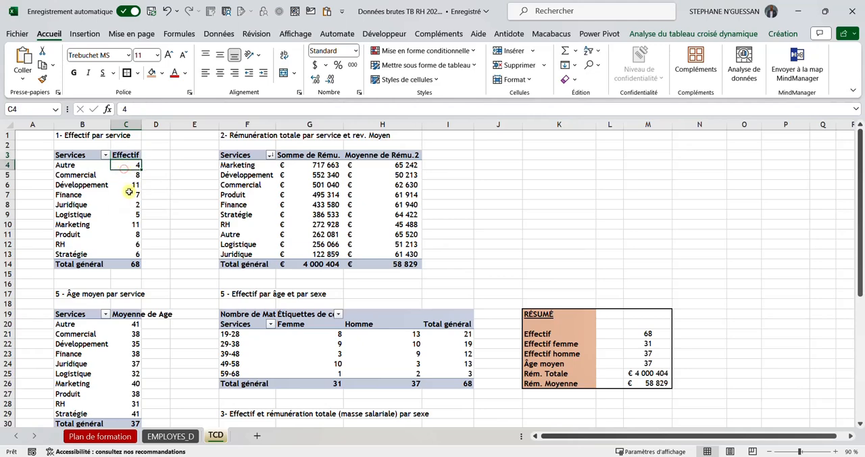
pyautogui.click(124, 185)
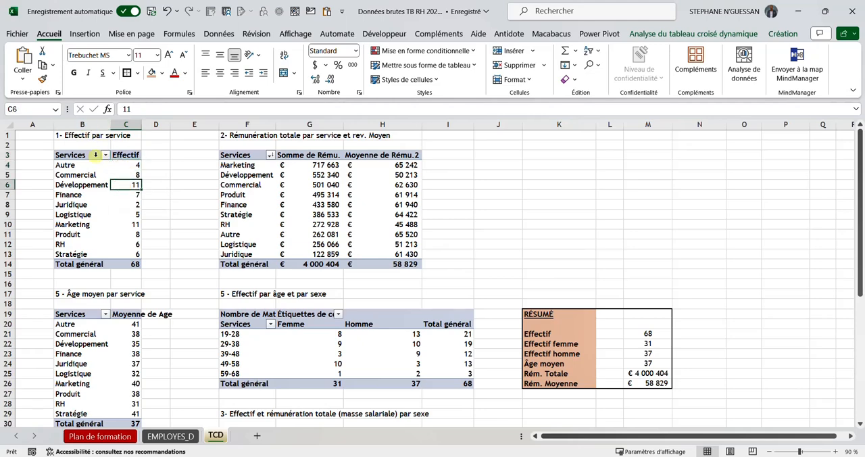
pyautogui.click(123, 164)
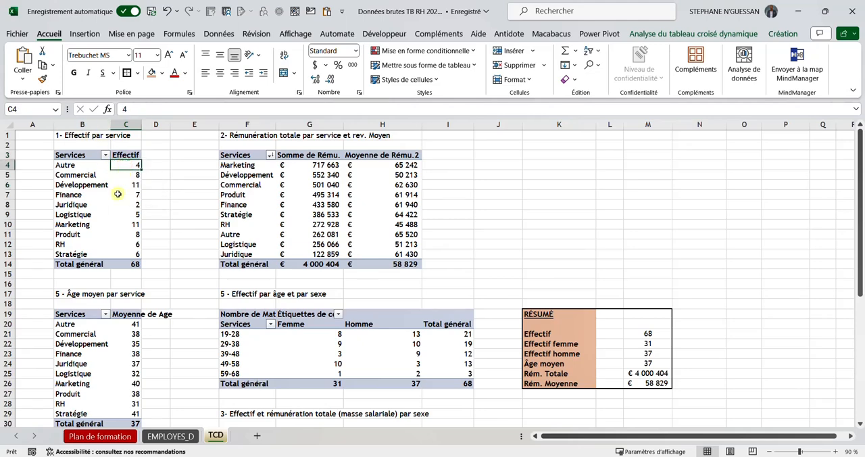
# Step: Check the name of the pivot table under the heading 1- Effectif par service in its options
pyautogui.click(117, 195)
pyautogui.rightClick(119, 195)
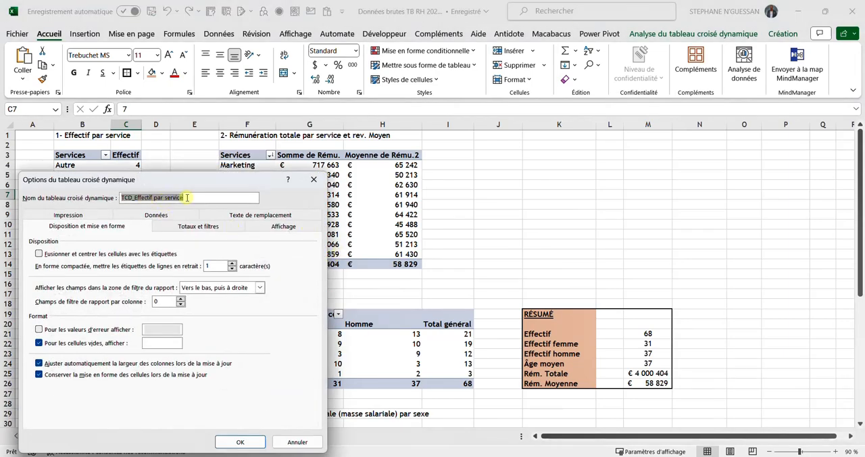
pyautogui.click(240, 441)
pyautogui.click(253, 135)
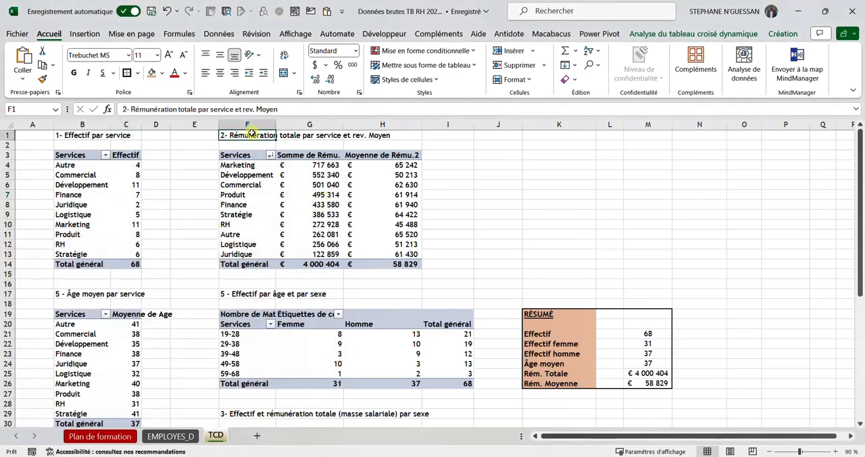
pyautogui.click(205, 110)
pyautogui.moveTo(299, 109); pyautogui.dragTo(137, 117)
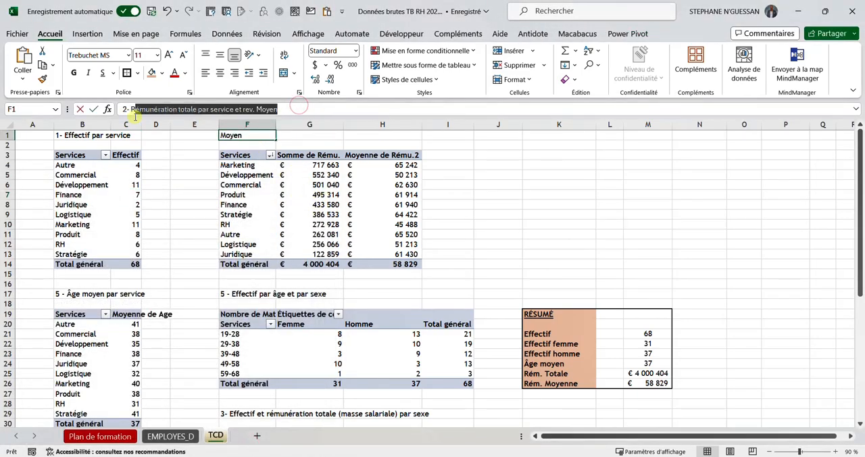
pyautogui.click(494, 184)
pyautogui.scroll(-1, 308, 249)
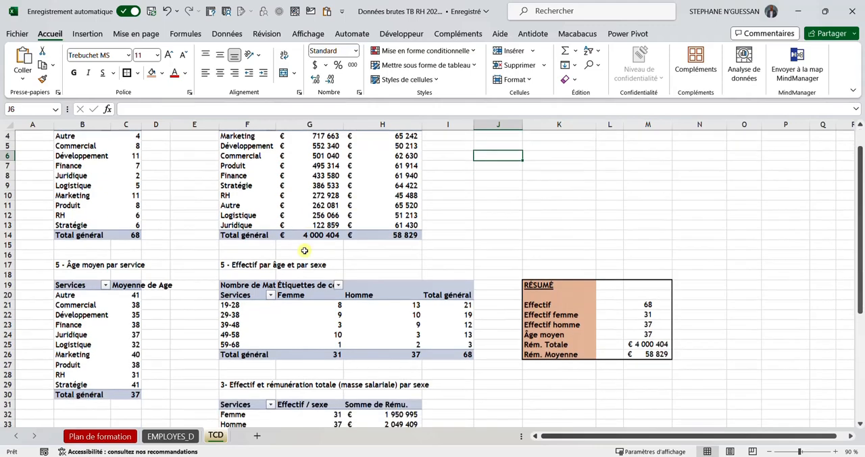
pyautogui.scroll(1, 304, 250)
# Step: Consult the list of dashboard indicators on the EMPLOYES_D sheet and return to the TCD sheet
pyautogui.click(72, 136)
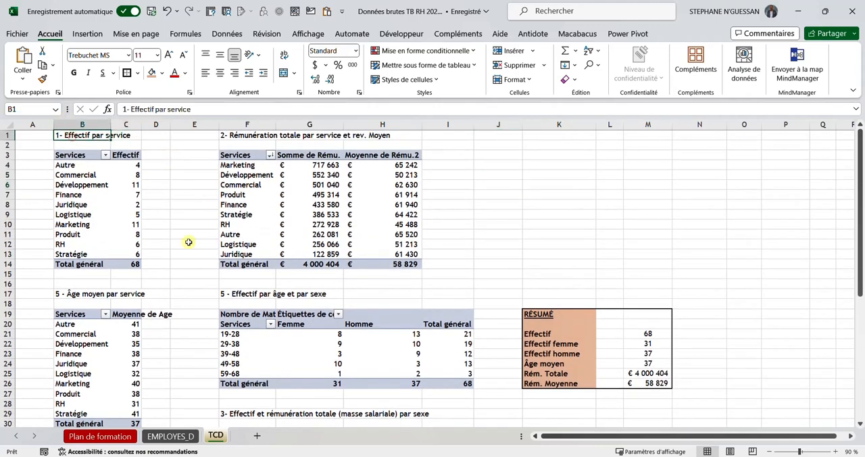
pyautogui.click(170, 436)
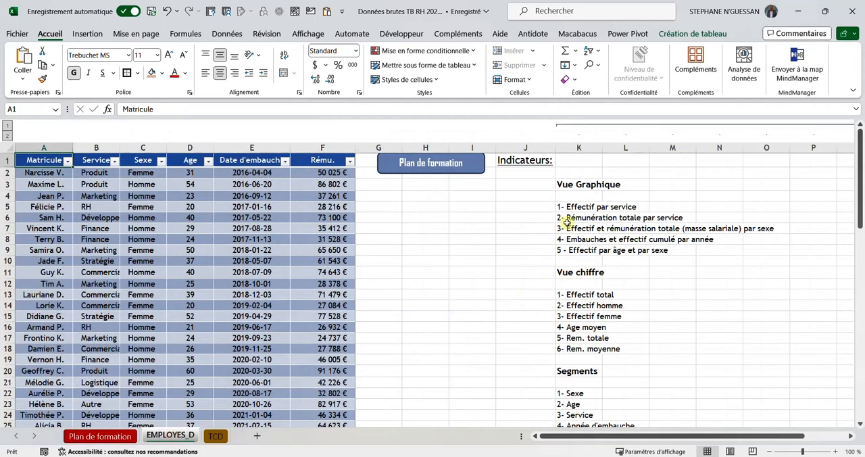
pyautogui.click(215, 435)
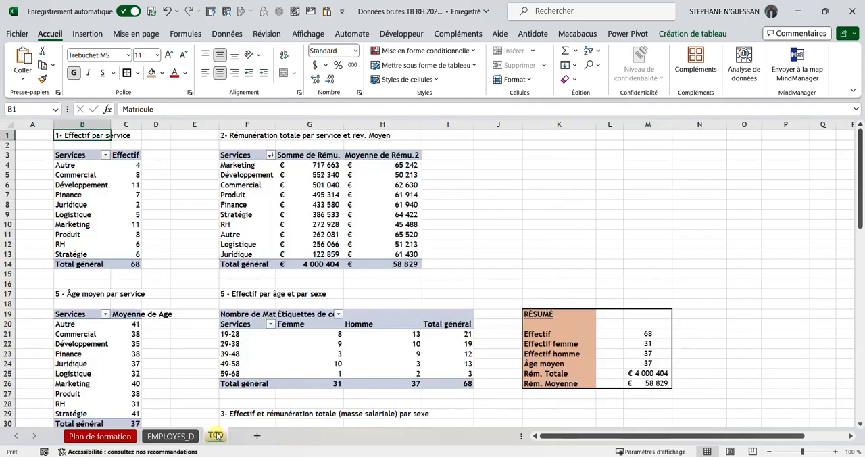
# Step: Fill the heading cells B1:C1 above the Effectif par service pivot table with green
pyautogui.click(161, 73)
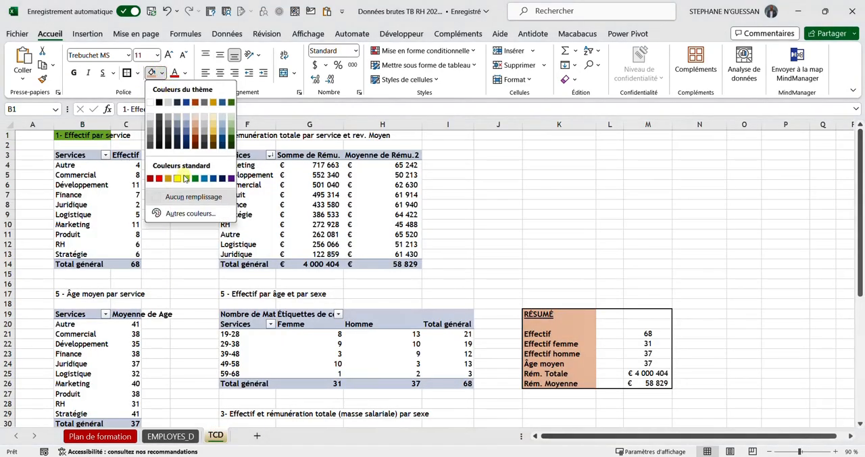
pyautogui.click(186, 178)
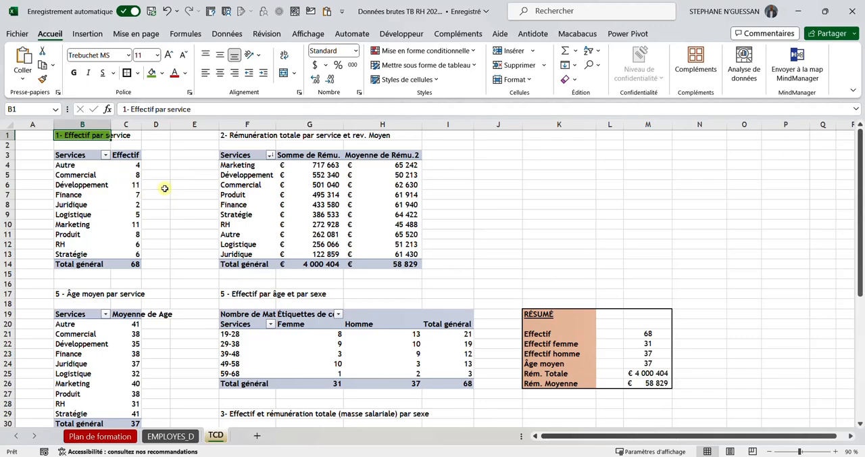
pyautogui.moveTo(83, 133); pyautogui.dragTo(126, 135)
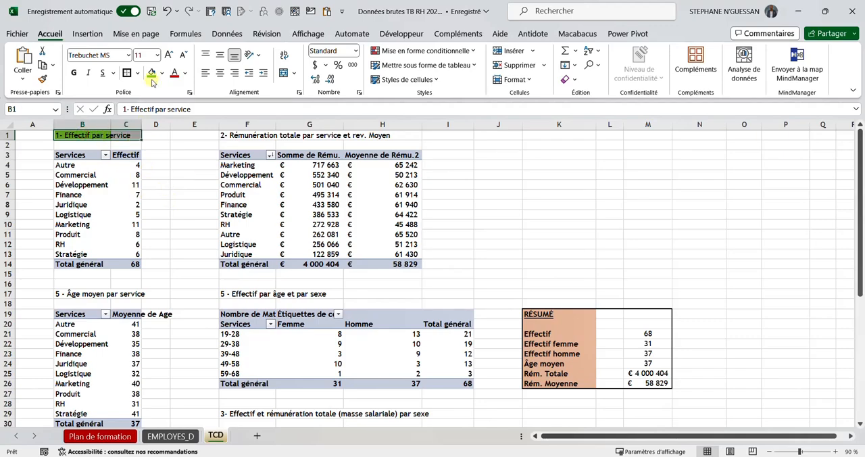
pyautogui.scroll(-6, 126, 175)
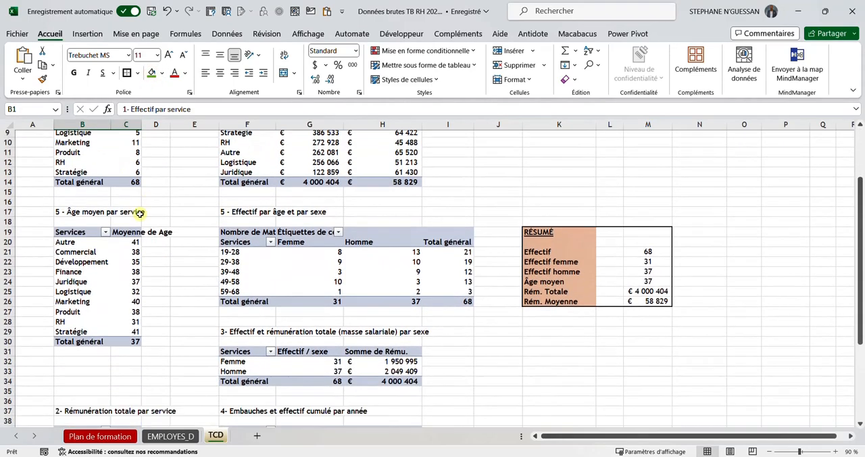
pyautogui.scroll(6, 202, 267)
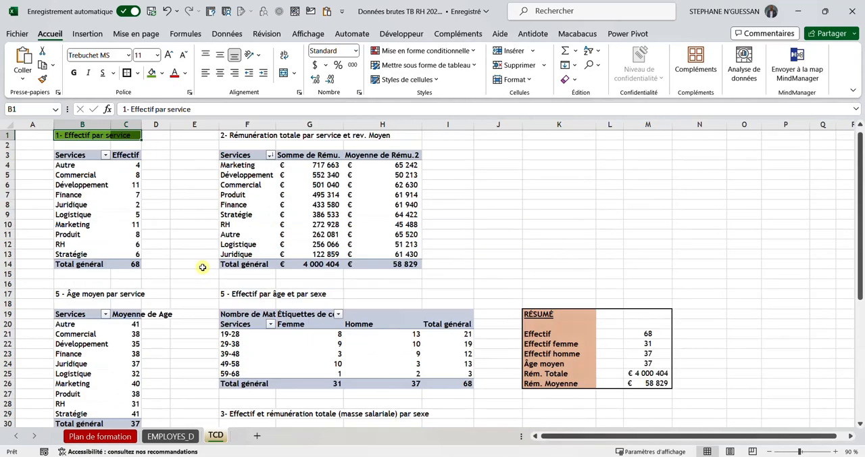
pyautogui.click(190, 223)
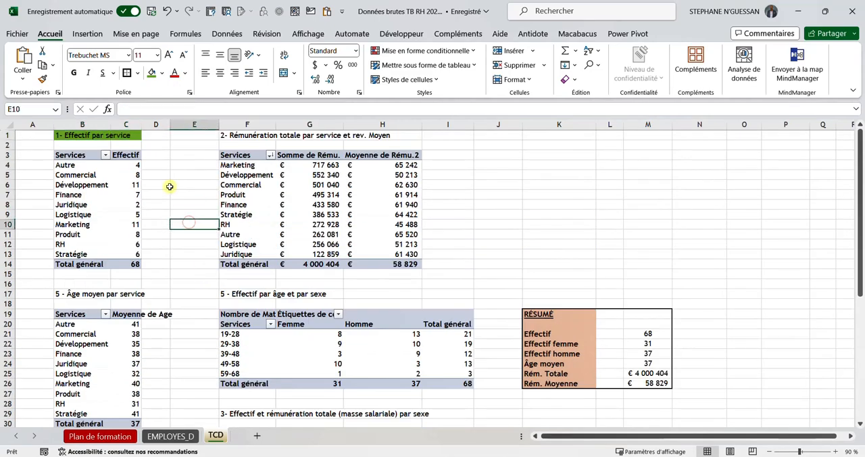
# Step: Widen column C to fit its headings and set the width of columns A, E and J to 7
pyautogui.moveTo(141, 123); pyautogui.dragTo(178, 123)
pyautogui.moveTo(54, 124); pyautogui.dragTo(57, 125)
pyautogui.click(41, 125)
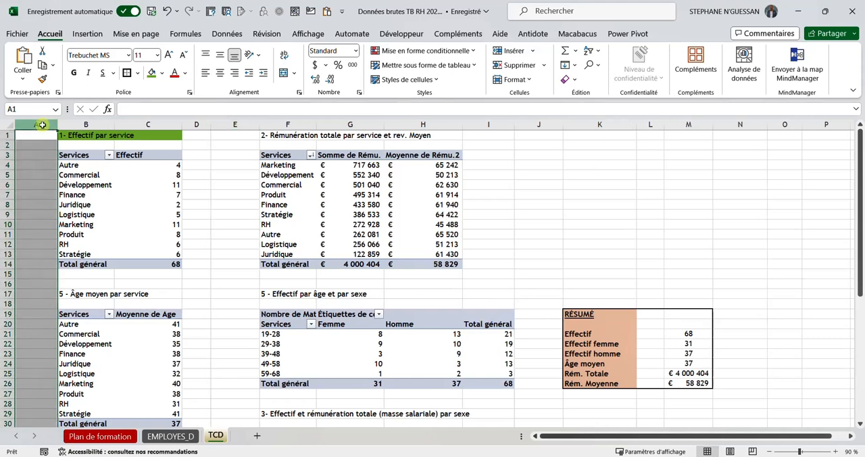
pyautogui.keyDown('ctrl'); pyautogui.click(224, 124); pyautogui.keyUp('ctrl')
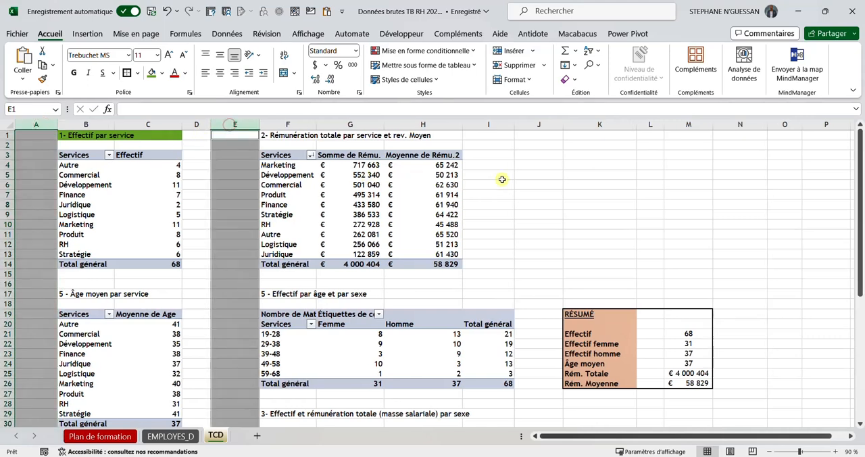
pyautogui.keyDown('ctrl'); pyautogui.click(535, 125); pyautogui.keyUp('ctrl')
pyautogui.rightClick(535, 125)
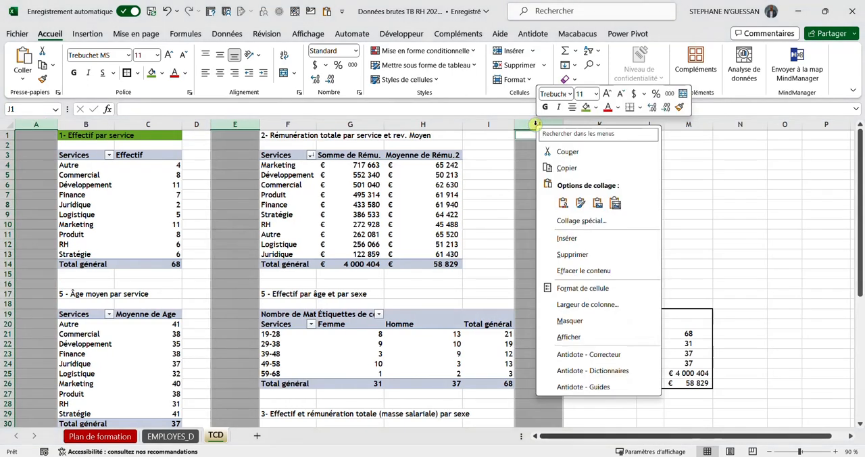
pyautogui.click(582, 303)
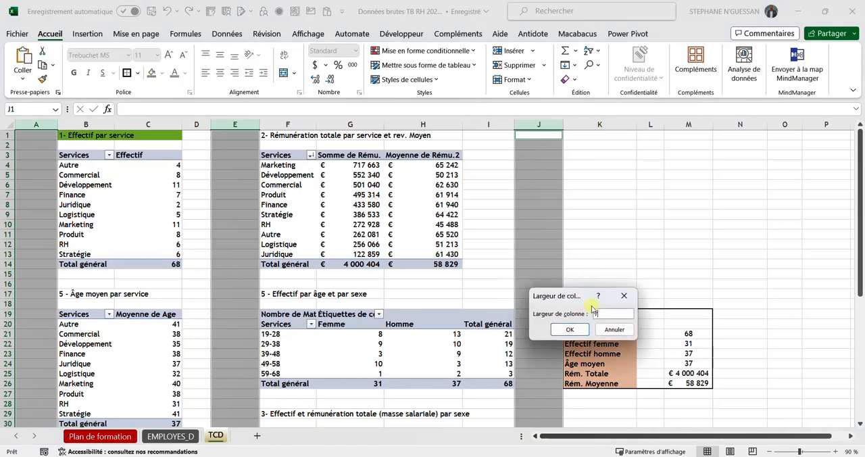
pyautogui.write('7')
pyautogui.press('Return')
pyautogui.click(541, 213)
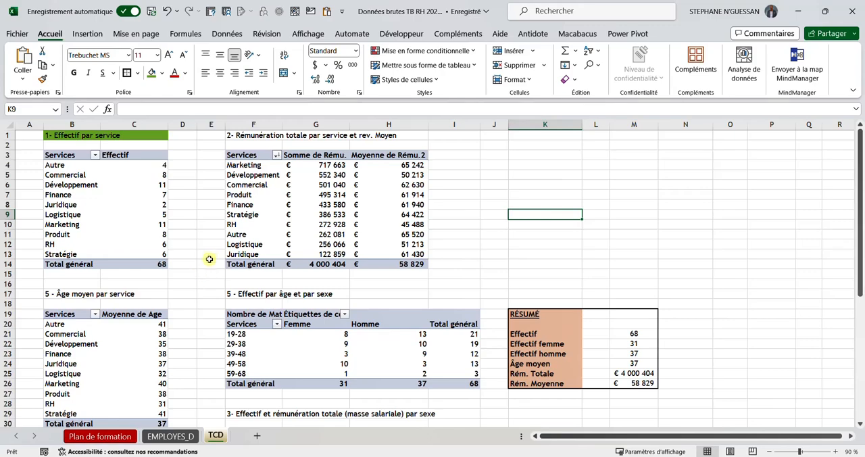
# Step: Copy the text "Rémunération totale par service" from the heading in cell B37, without its number
pyautogui.scroll(-3, 209, 258)
pyautogui.scroll(3, 210, 258)
pyautogui.scroll(-6, 111, 275)
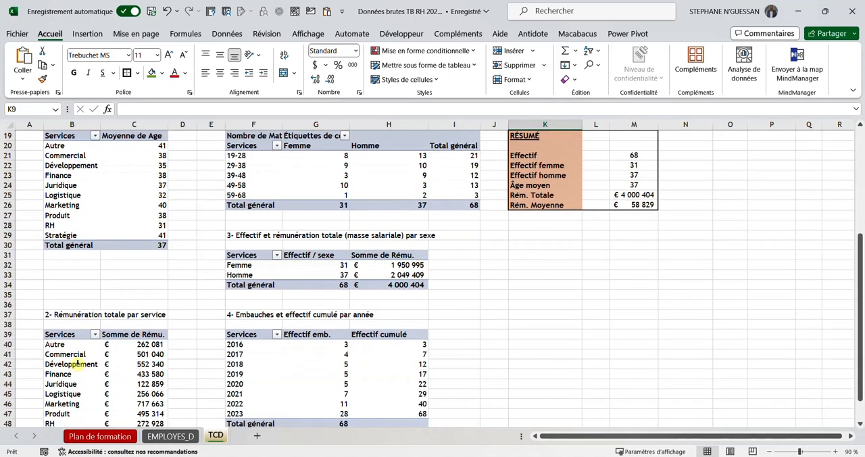
pyautogui.scroll(-2, 79, 351)
pyautogui.click(71, 254)
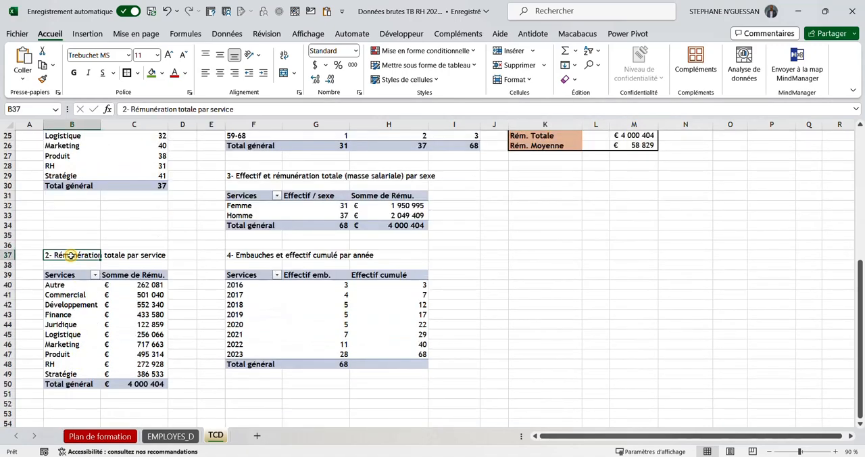
pyautogui.moveTo(238, 109); pyautogui.dragTo(140, 109)
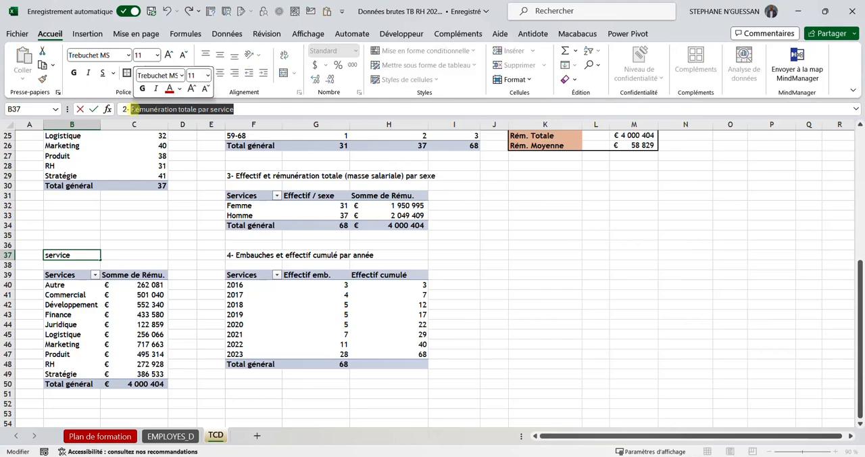
pyautogui.click(89, 293)
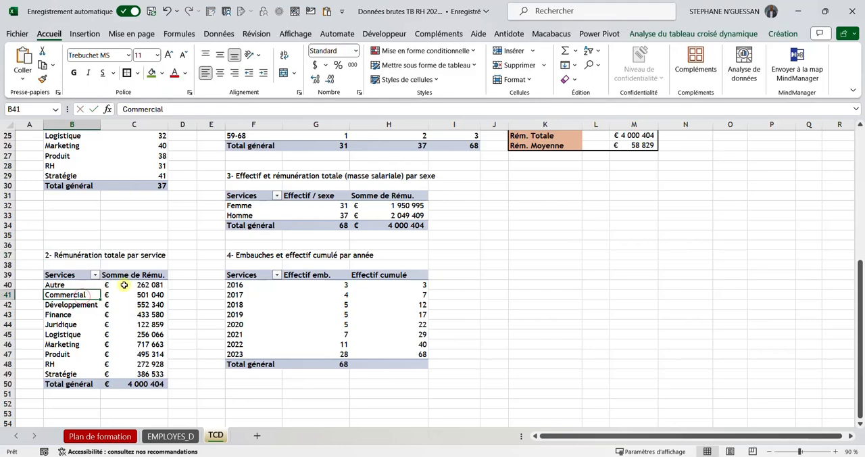
# Step: Rename the pivot table under the heading 2- Rémunération totale par service as "TCD_Rémunération totale par service" in its options
pyautogui.rightClick(122, 285)
pyautogui.click(190, 259)
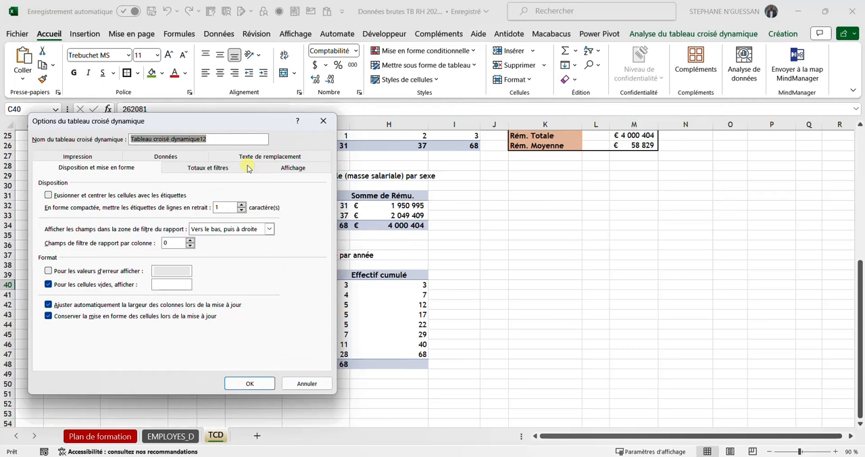
pyautogui.write('Rémunération totale par service')
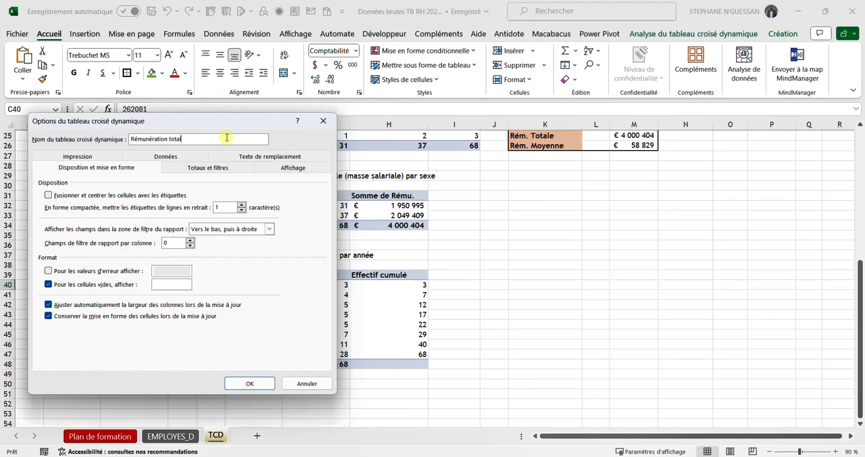
pyautogui.press('capslock')
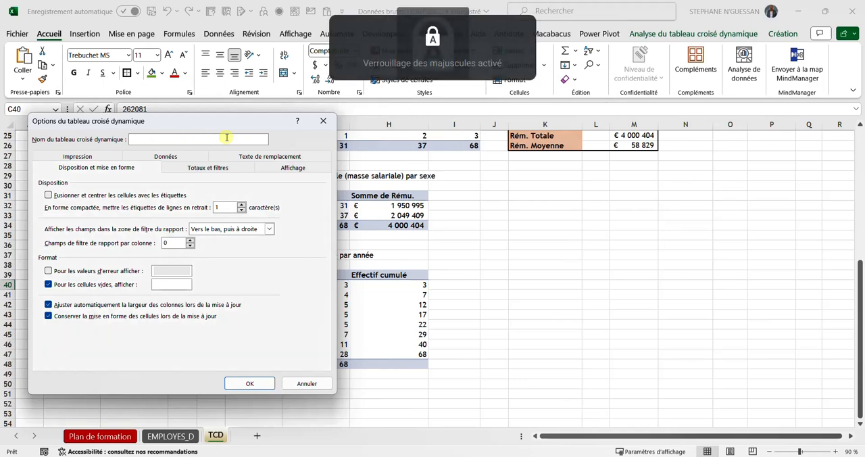
pyautogui.write('T')
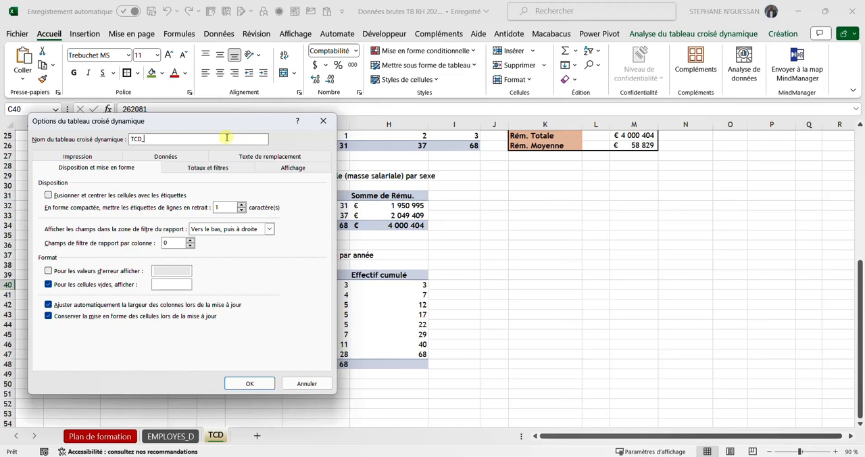
pyautogui.write('CD_')
pyautogui.write('Rémunération totale par service')
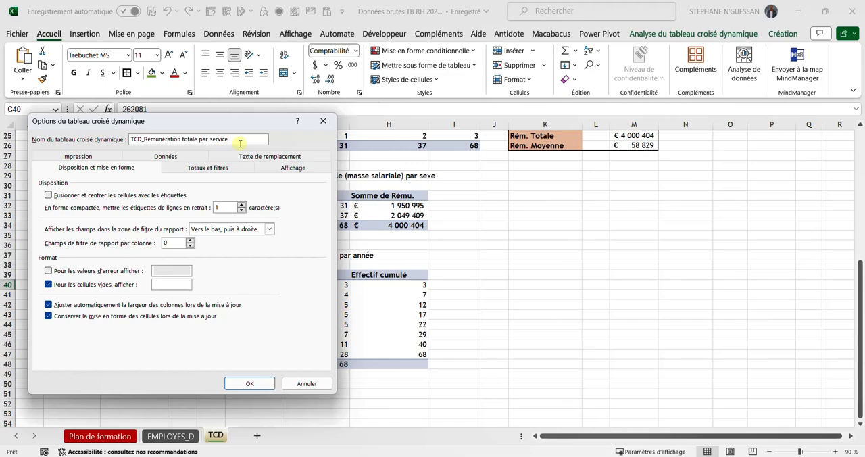
pyautogui.click(249, 383)
# Step: Copy the text "Embauches et effectif cumulé par année" from the heading in cell F37, without its number
pyautogui.scroll(5, 196, 331)
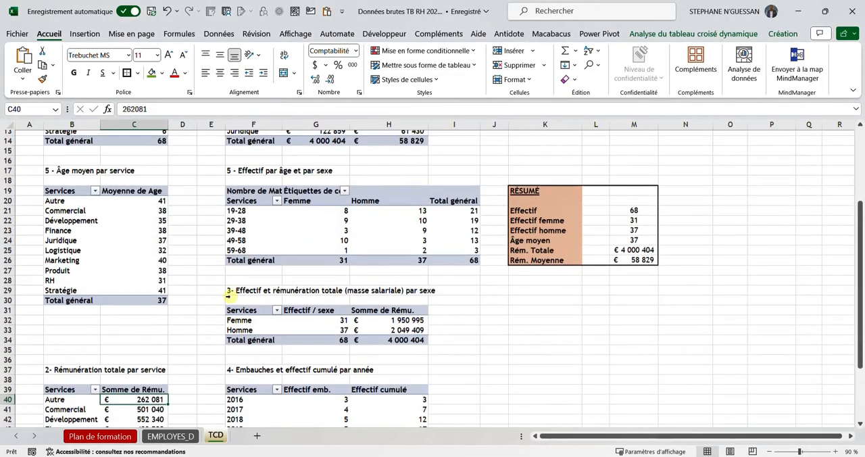
pyautogui.scroll(-3, 243, 317)
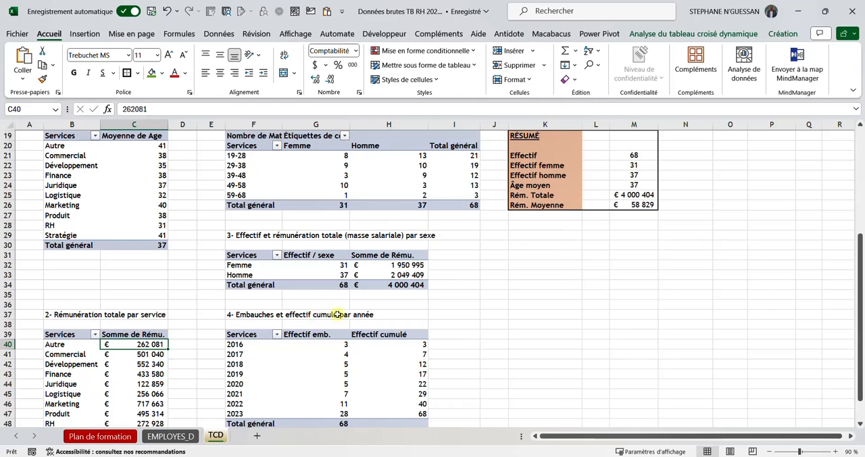
pyautogui.scroll(-1, 331, 327)
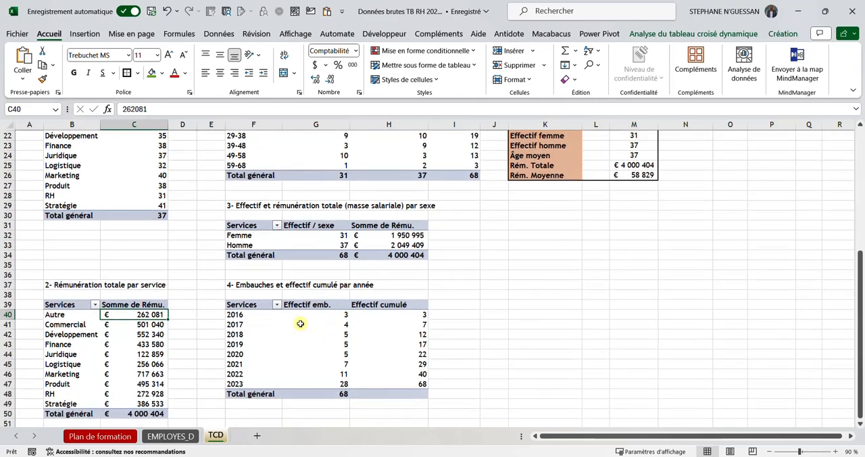
pyautogui.click(253, 285)
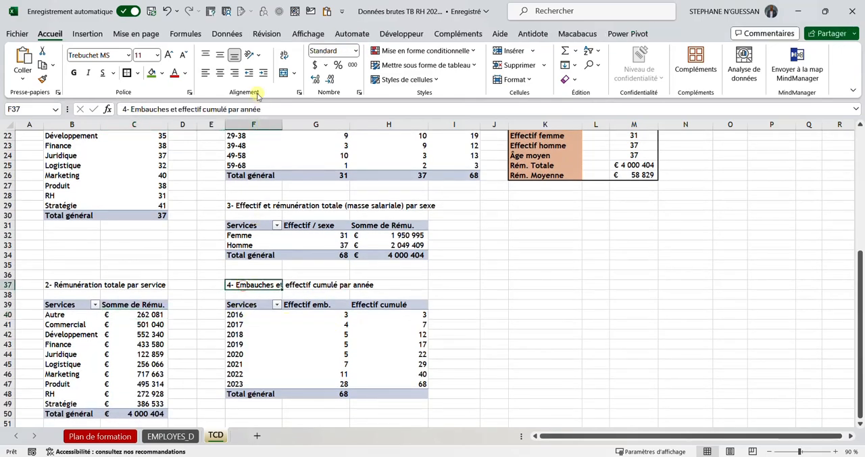
pyautogui.moveTo(260, 108); pyautogui.dragTo(133, 112)
pyautogui.hotkey('ctrl', 'c')
pyautogui.click(257, 343)
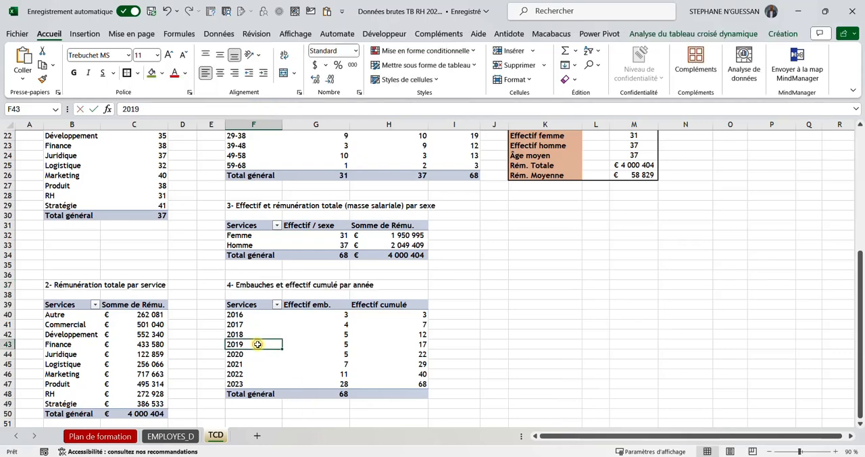
# Step: Rename the pivot table under the heading 4- Embauches et effectif cumulé par année as "TCD_Embauches et effectif cumulé par année" in its options
pyautogui.rightClick(257, 334)
pyautogui.click(309, 307)
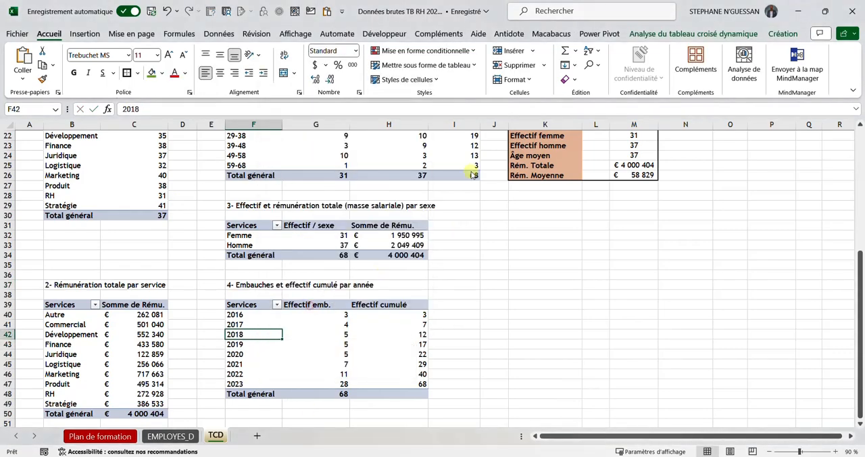
pyautogui.write('TCD')
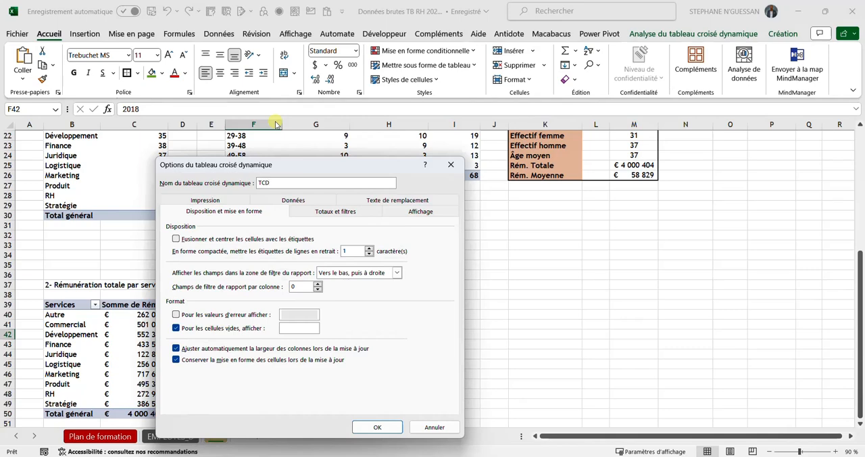
pyautogui.write('_')
pyautogui.hotkey('ctrl', 'v')
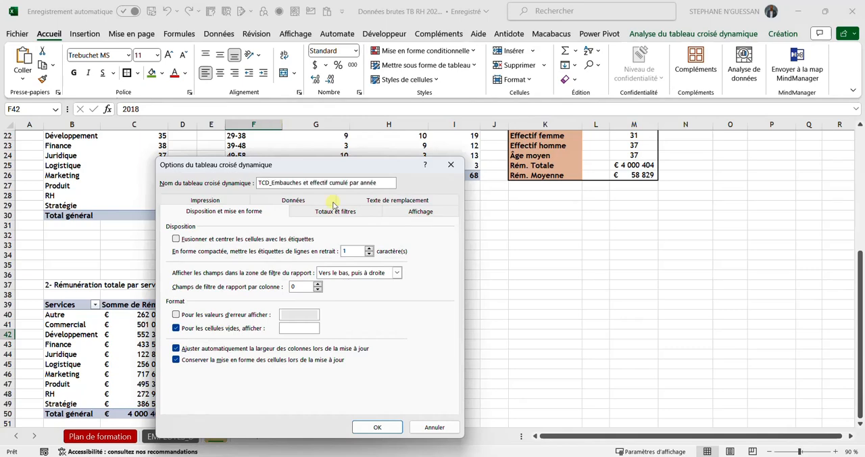
pyautogui.click(377, 426)
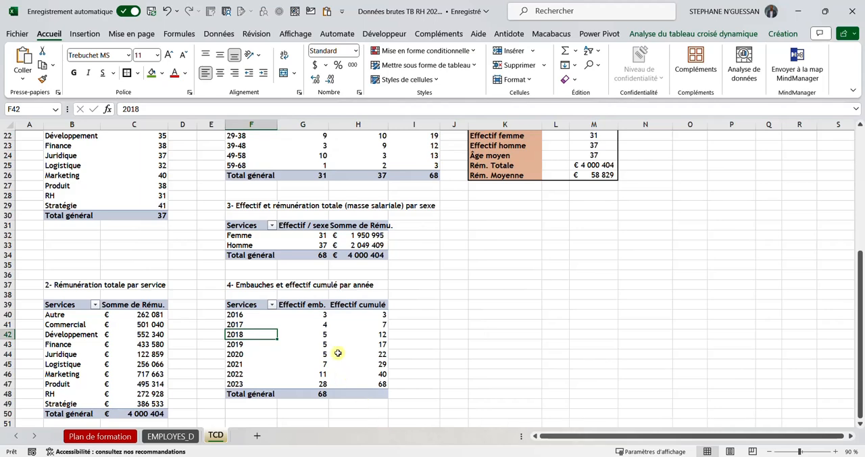
# Step: Fill the pivot table headings in B37:C37, F37:H37 and F29:I29 with green
pyautogui.scroll(1, 336, 341)
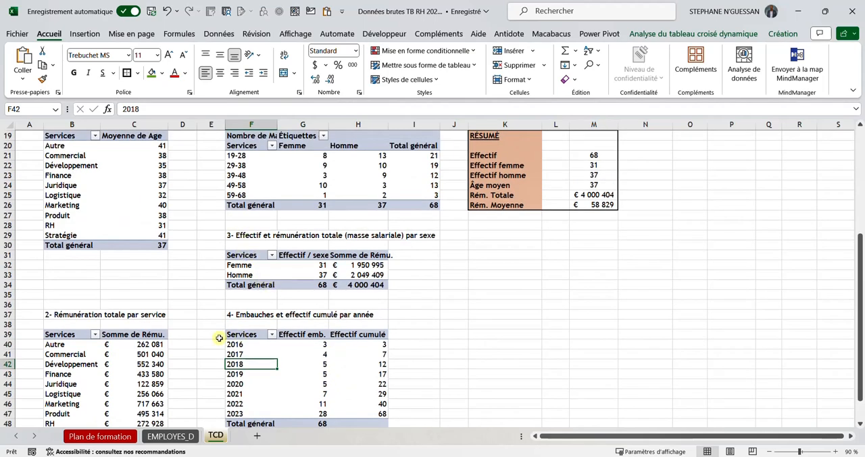
pyautogui.moveTo(57, 315); pyautogui.dragTo(119, 316)
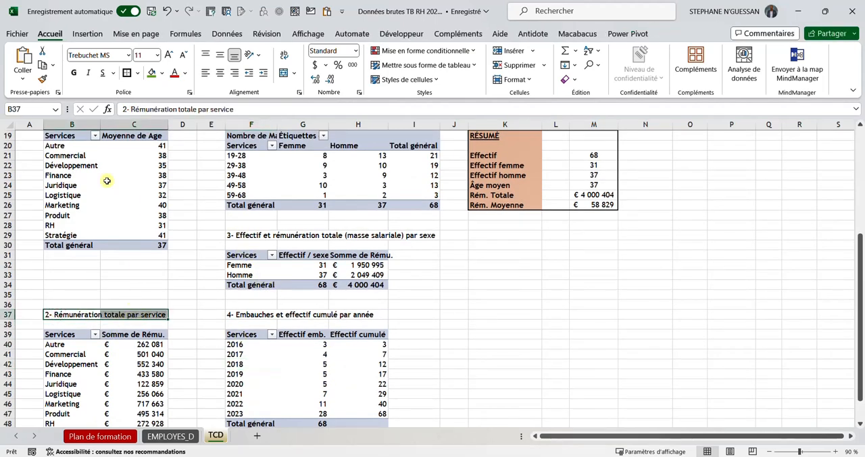
pyautogui.click(152, 73)
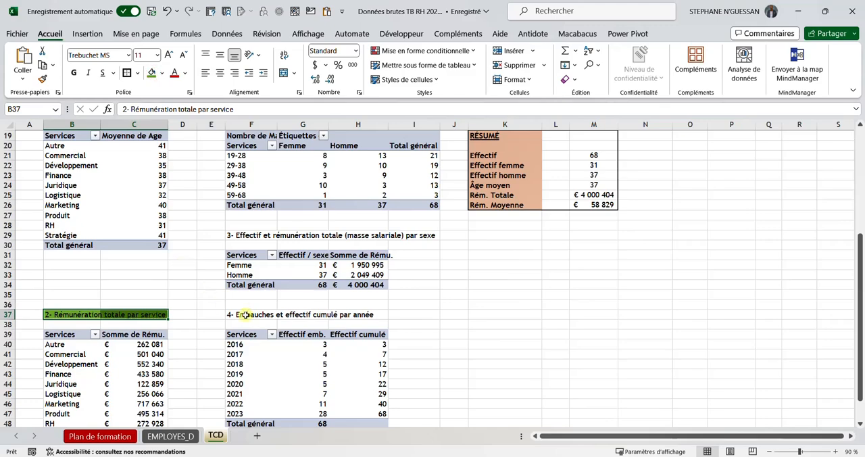
pyautogui.moveTo(245, 315); pyautogui.dragTo(371, 313)
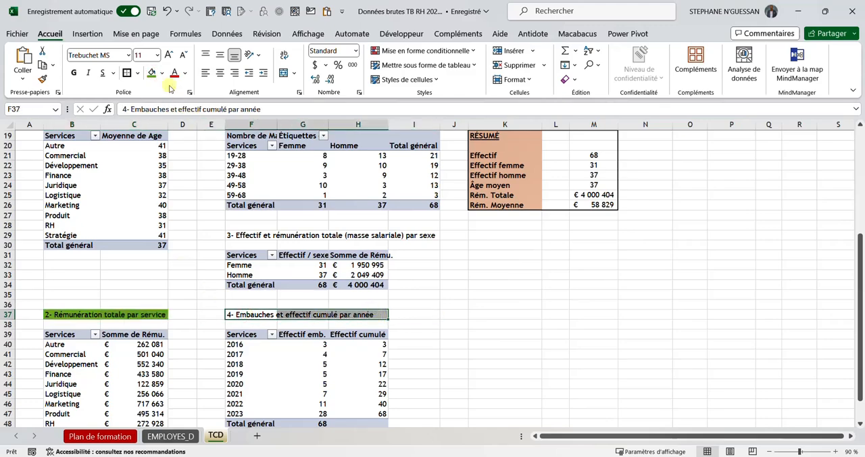
pyautogui.click(151, 72)
pyautogui.scroll(1, 269, 285)
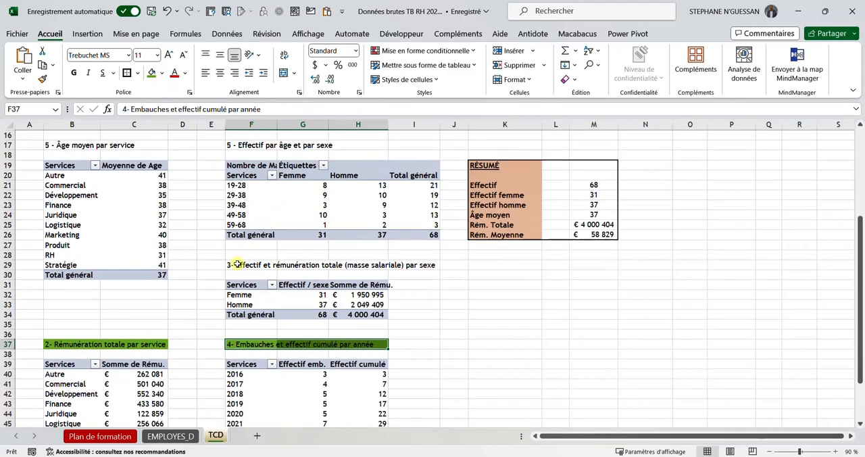
pyautogui.moveTo(237, 264); pyautogui.dragTo(396, 265)
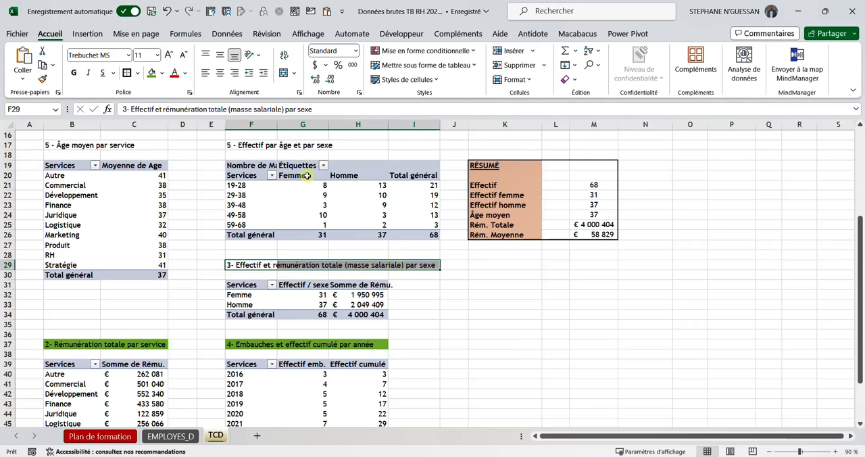
pyautogui.click(152, 72)
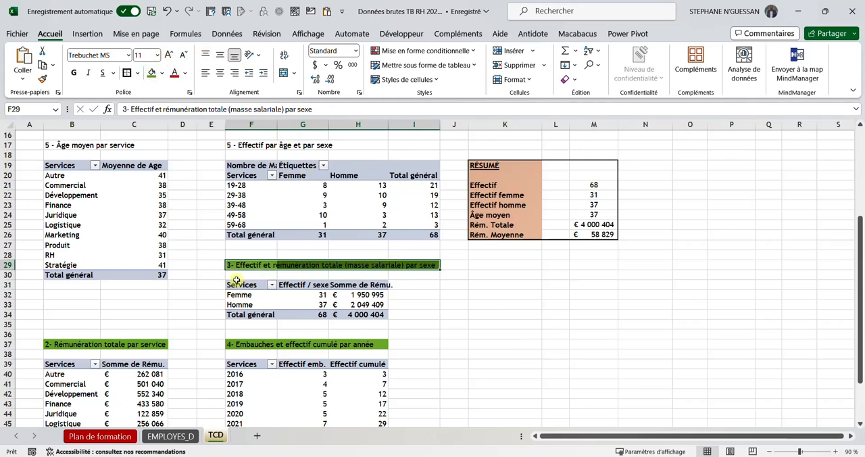
# Step: Copy the text "Effectif et rémunération totale (masse salariale) par sexe" from the heading in cell F29, without its number
pyautogui.click(237, 280)
pyautogui.click(237, 265)
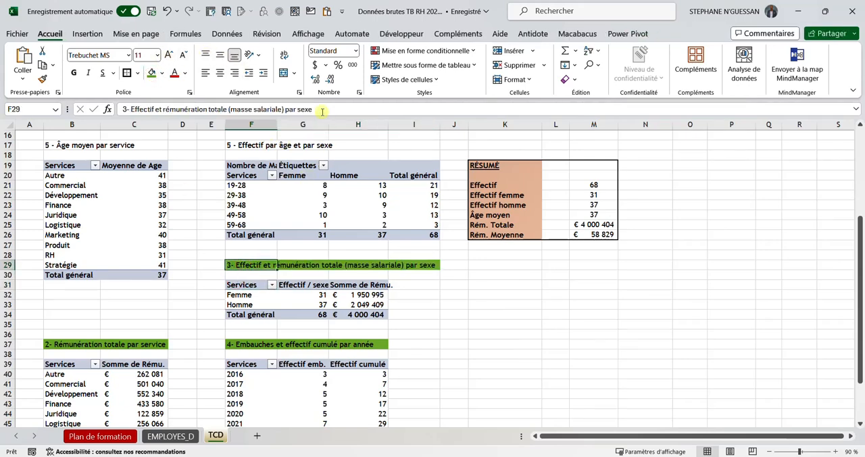
pyautogui.moveTo(322, 111); pyautogui.dragTo(130, 109)
pyautogui.hotkey('ctrl', 'c')
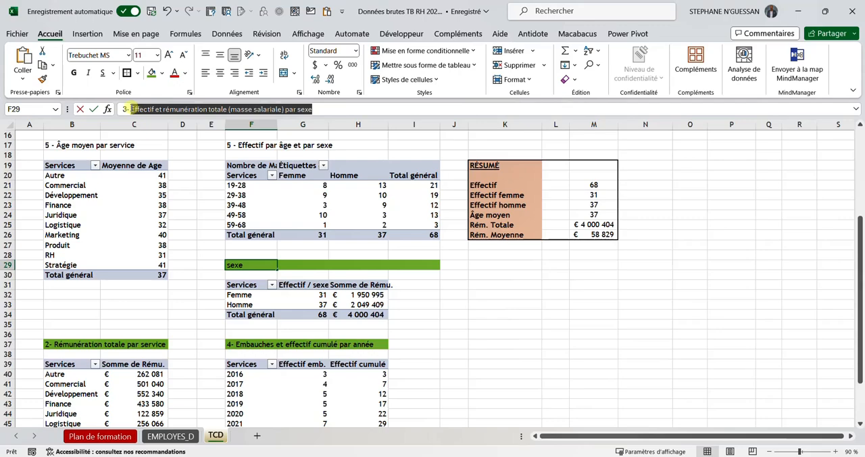
# Step: Rename the pivot table under heading 3 in F29 as "TCD_Effectif et rémunération totale (masse salariale) par sexe" in its options
pyautogui.click(256, 295)
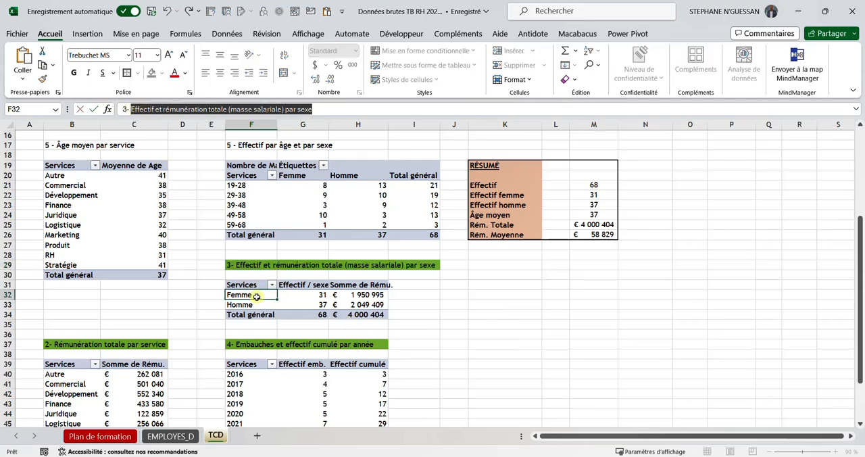
pyautogui.rightClick(257, 296)
pyautogui.click(308, 273)
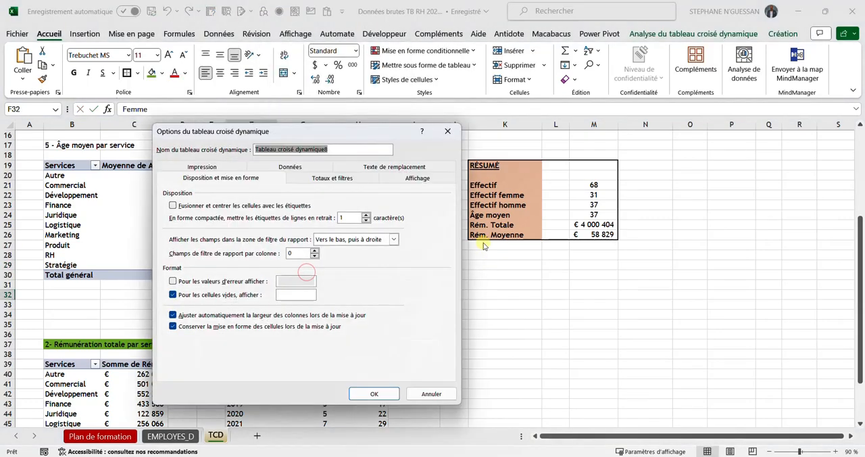
pyautogui.write('TCD')
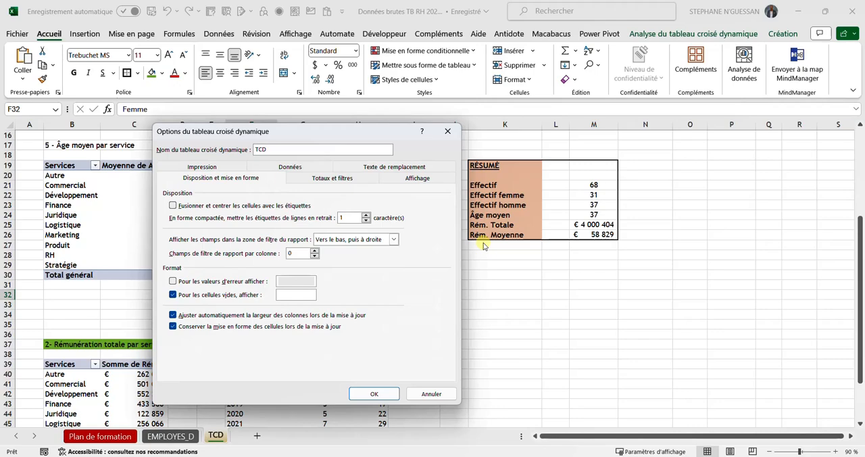
pyautogui.write('_')
pyautogui.hotkey('ctrl', 'v')
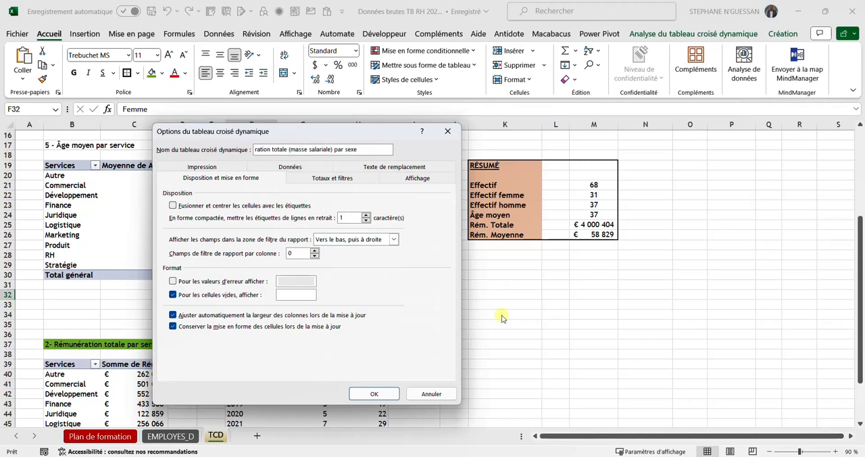
pyautogui.click(373, 393)
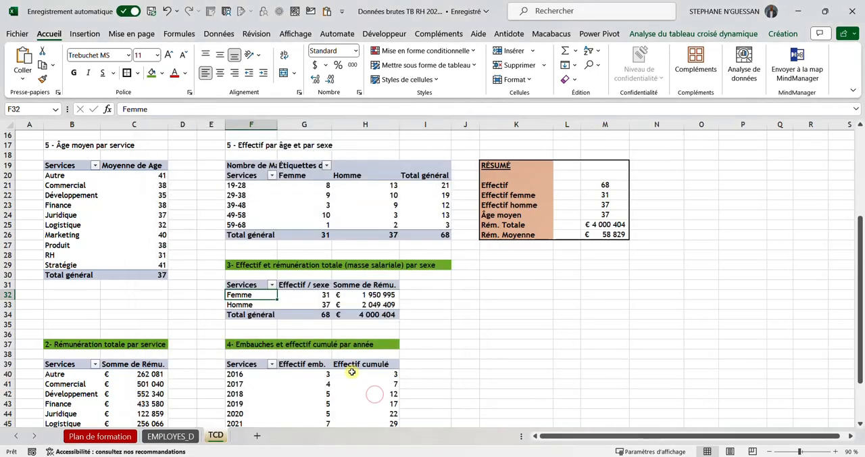
# Step: Copy the text "Effectif par âge et par sexe" from the heading in cell F17, without its number
pyautogui.scroll(5, 331, 325)
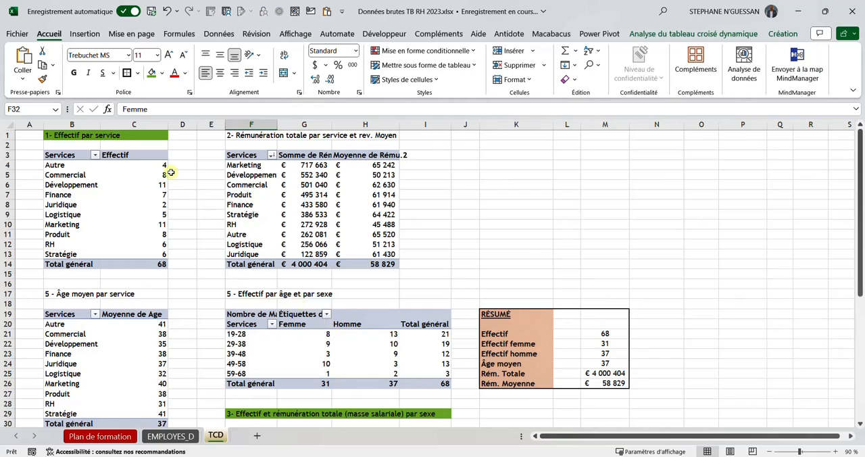
pyautogui.scroll(-1, 137, 168)
pyautogui.scroll(-4, 137, 168)
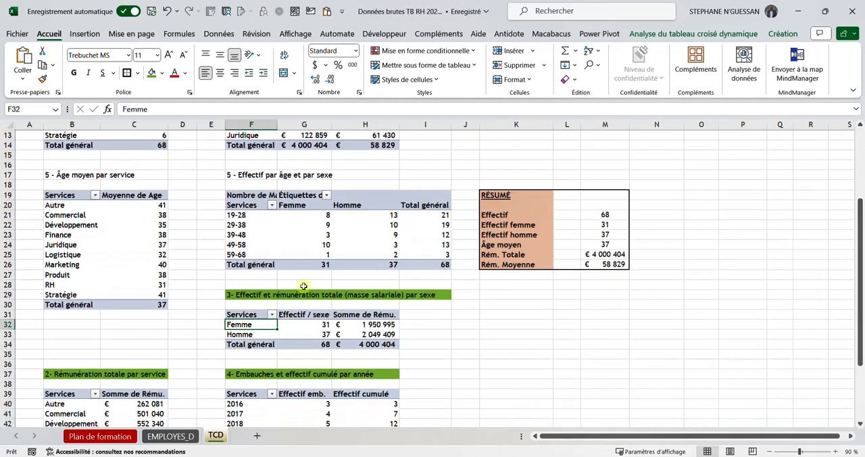
pyautogui.scroll(2, 284, 394)
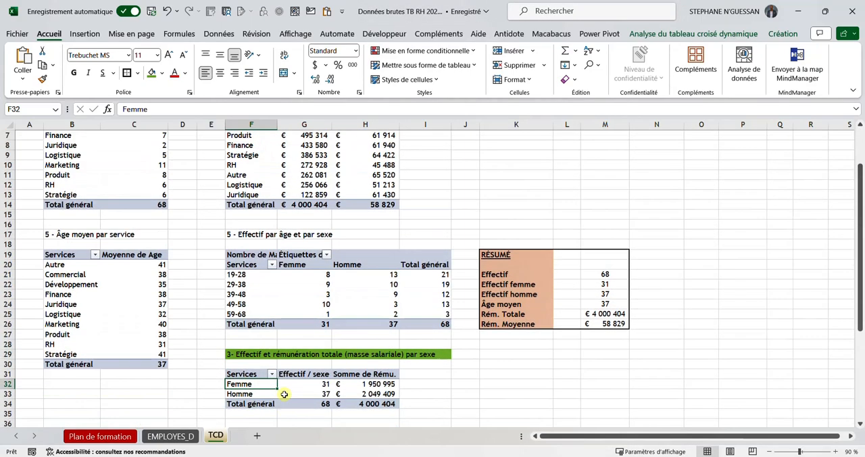
pyautogui.scroll(-1, 433, 277)
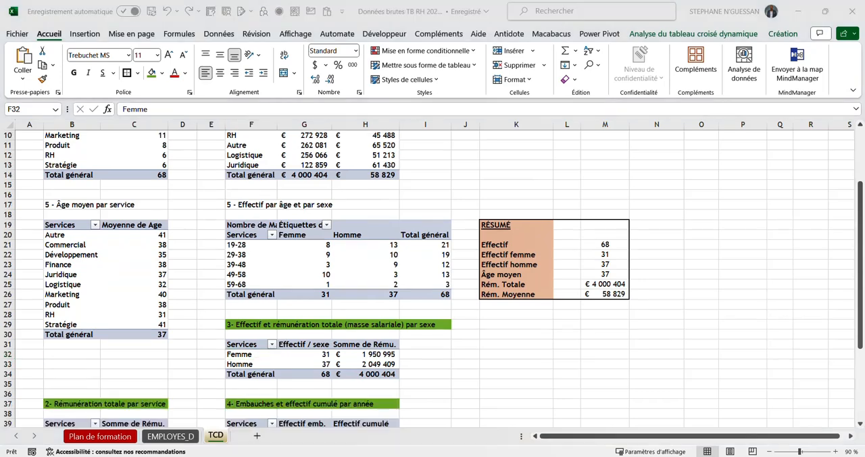
pyautogui.click(238, 248)
pyautogui.click(248, 203)
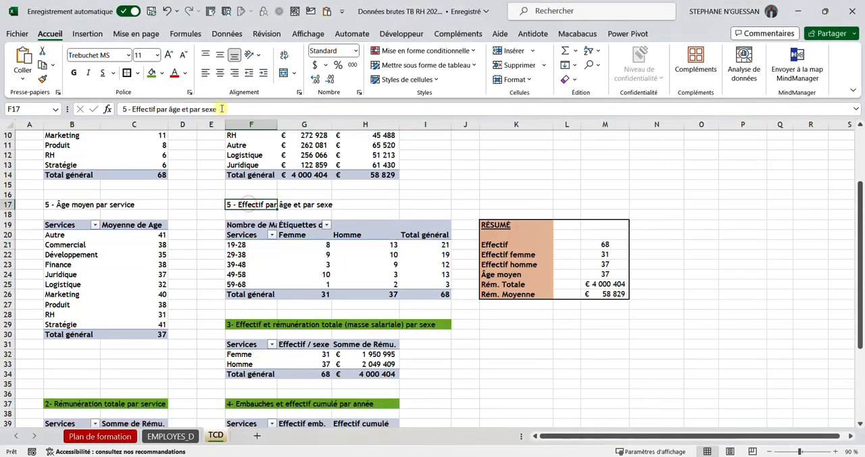
pyautogui.moveTo(221, 108); pyautogui.dragTo(134, 112)
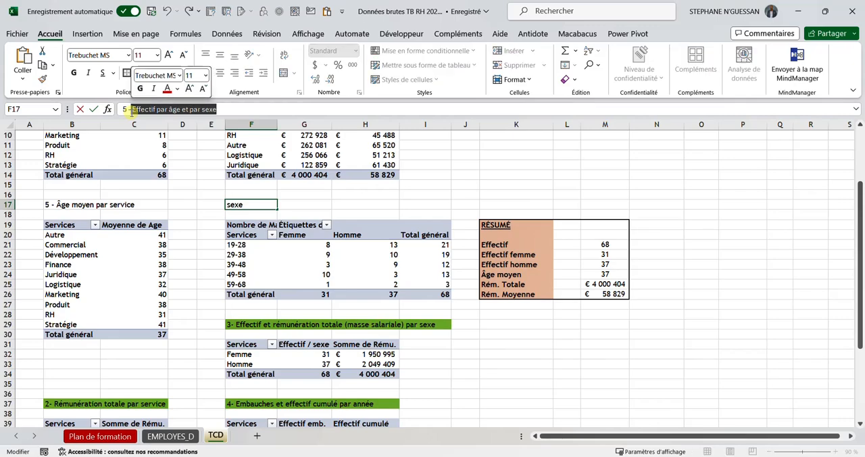
# Step: Rename the pivot table under the heading 5 - Effectif par âge et par sexe as "TCD_Effectif par âge et par sexe" in its options
pyautogui.click(233, 236)
pyautogui.rightClick(249, 261)
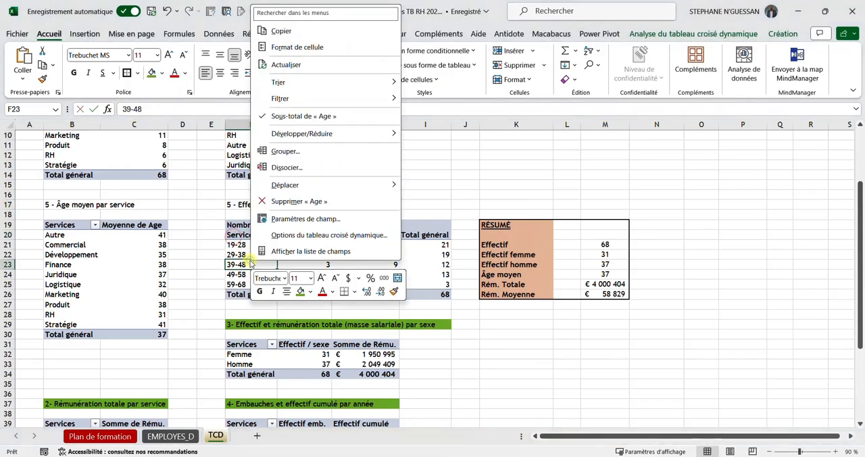
pyautogui.click(297, 234)
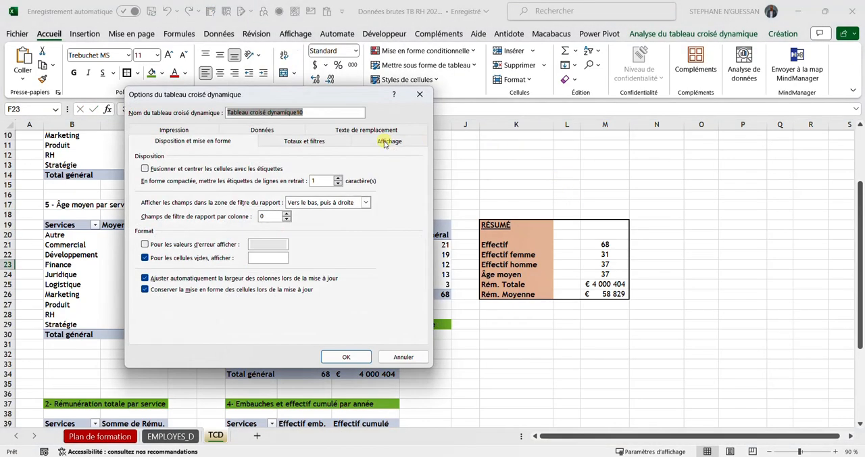
pyautogui.write('TCD')
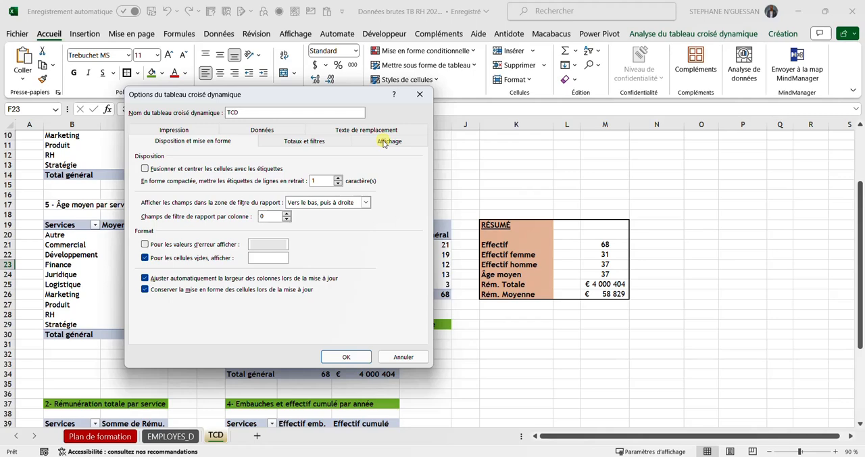
pyautogui.write('_ Effectif par âge et par sexe')
pyautogui.click(242, 113)
pyautogui.press('BackSpace')
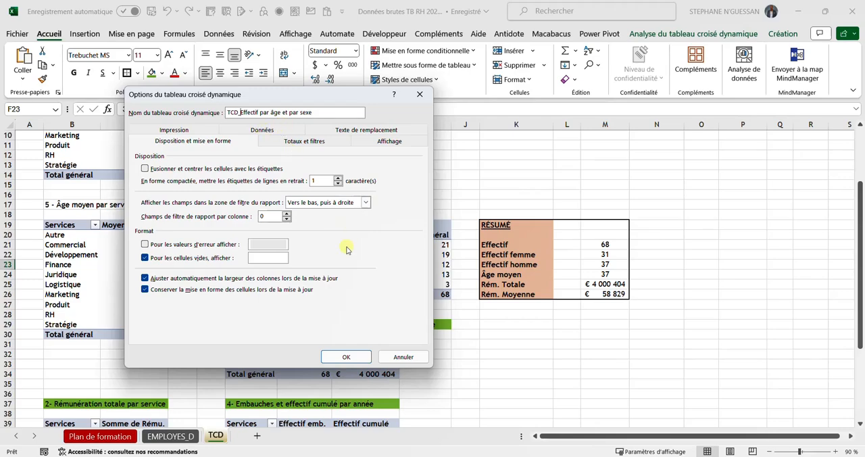
pyautogui.click(344, 356)
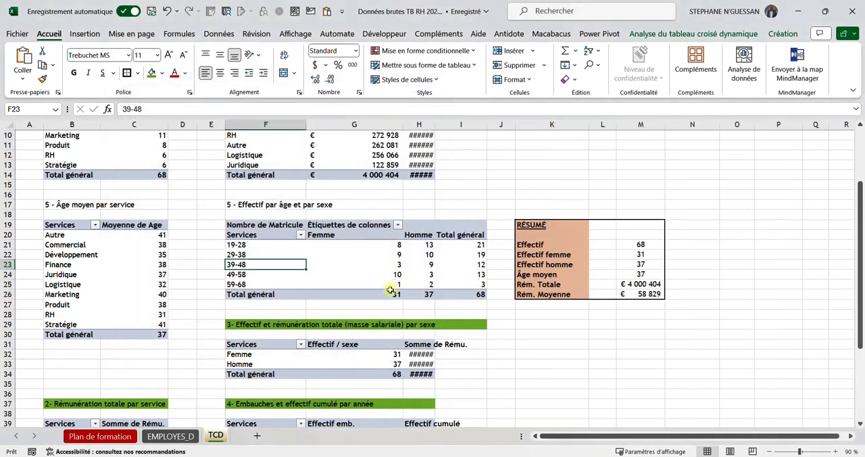
# Step: Autofit the width of column H to its contents
pyautogui.click(458, 204)
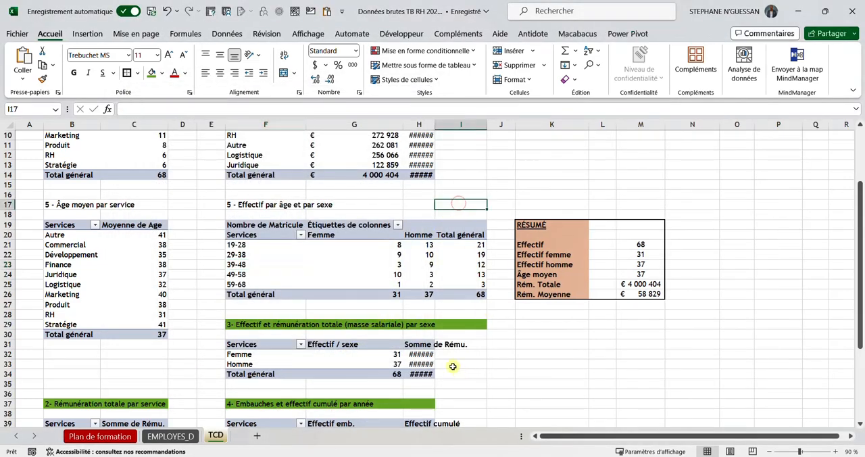
pyautogui.scroll(2, 453, 366)
pyautogui.scroll(-1, 452, 366)
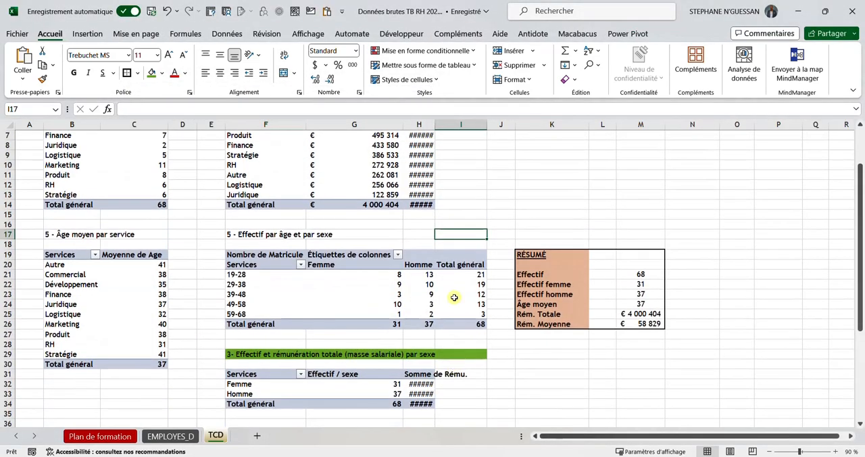
pyautogui.doubleClick(435, 124)
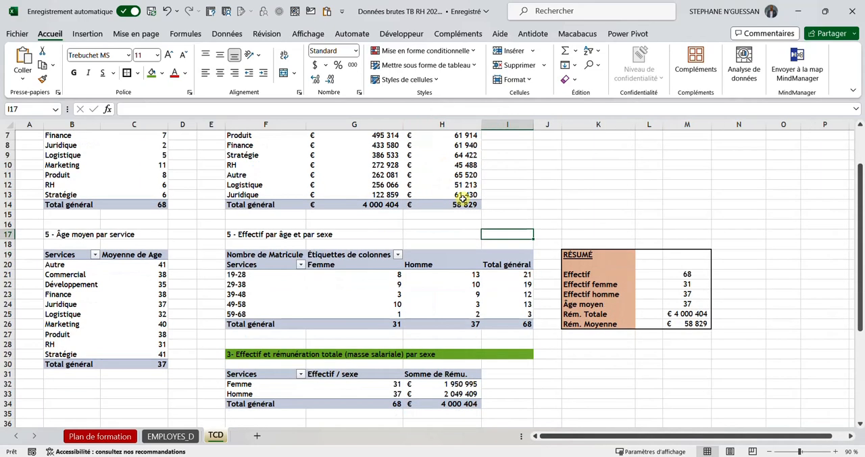
# Step: Fill the heading 5 - Effectif par âge et par sexe in F17:G17 with green
pyautogui.scroll(2, 465, 201)
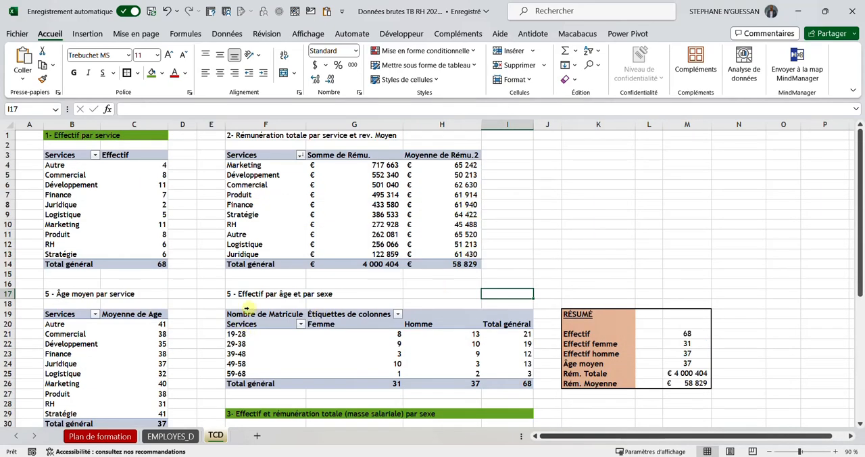
pyautogui.moveTo(251, 298); pyautogui.dragTo(316, 293)
pyautogui.click(151, 73)
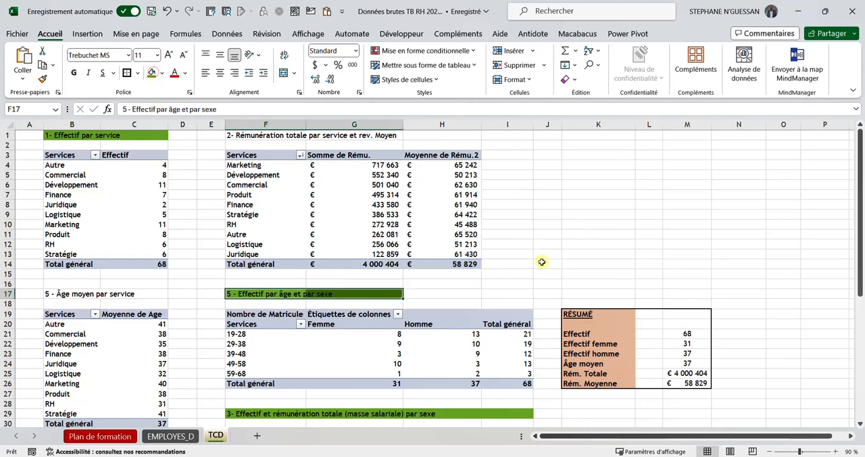
pyautogui.click(542, 263)
pyautogui.scroll(-2, 363, 294)
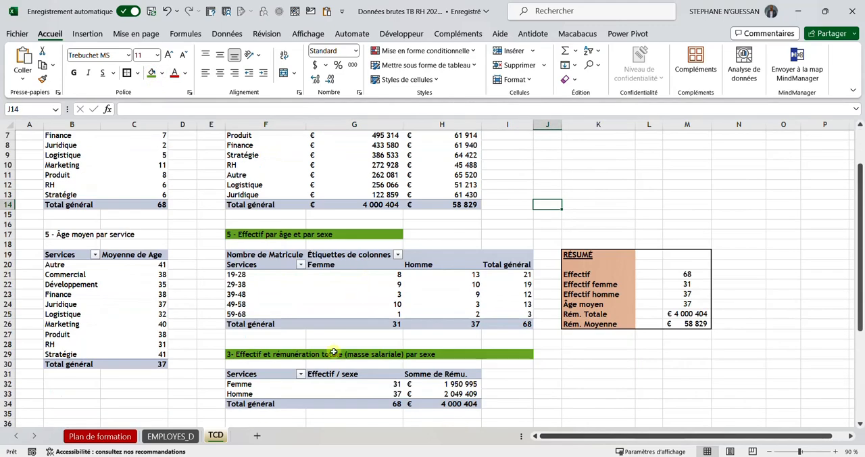
pyautogui.scroll(1, 432, 305)
pyautogui.scroll(1, 428, 276)
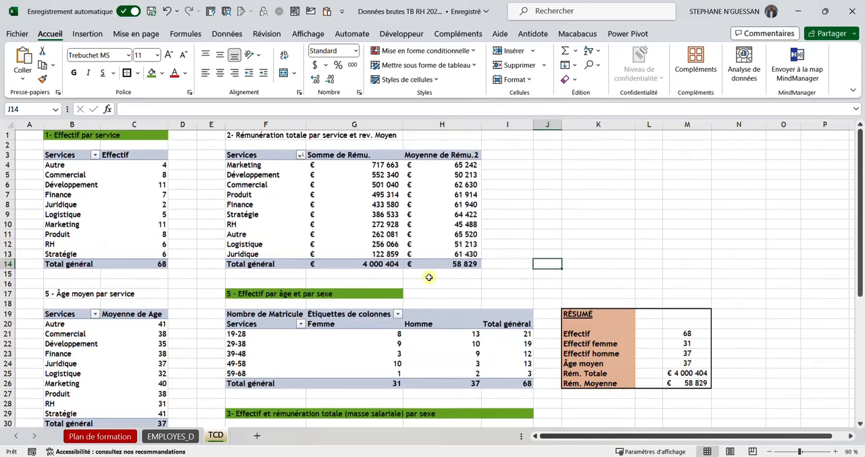
pyautogui.click(587, 163)
pyautogui.click(586, 146)
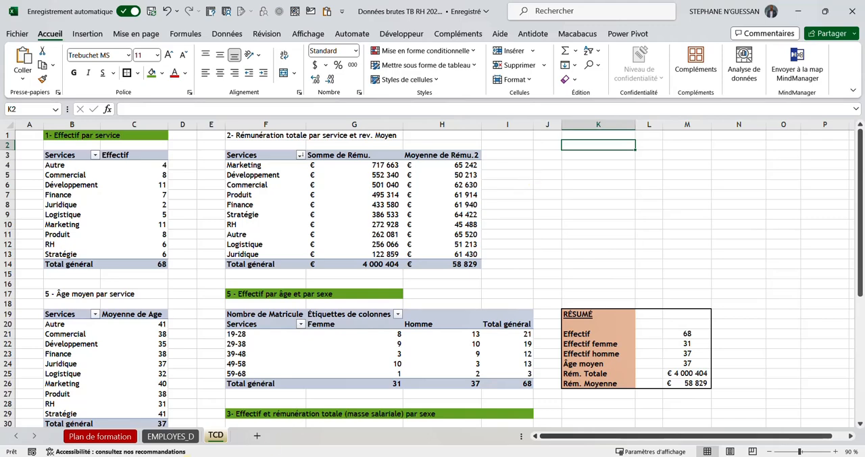
# Step: Test the link shapes that jump between the EMPLOYES_D and Plan de formation sheets, and return to the TCD sheet
pyautogui.click(170, 435)
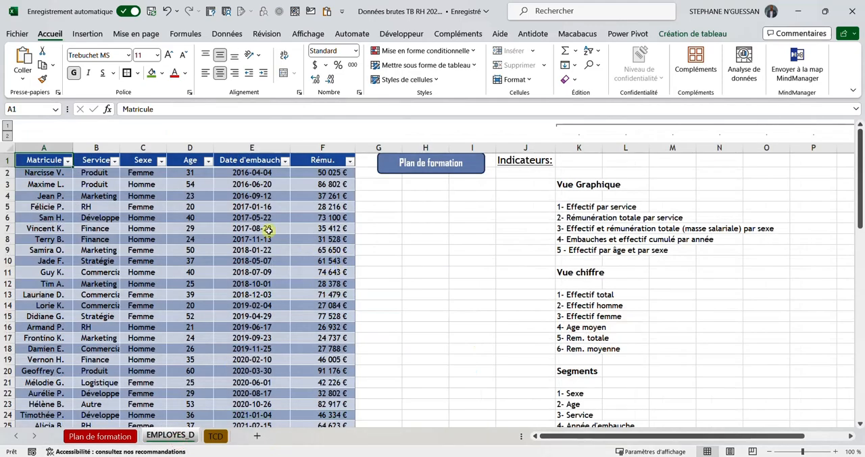
pyautogui.click(100, 436)
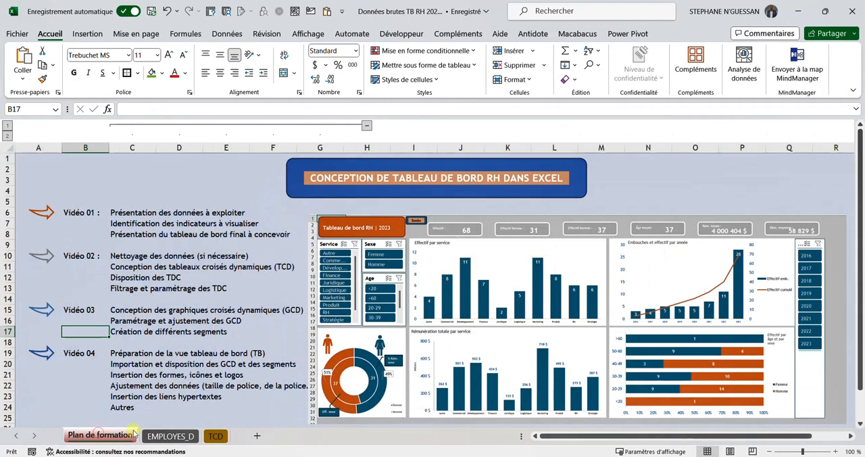
pyautogui.click(436, 182)
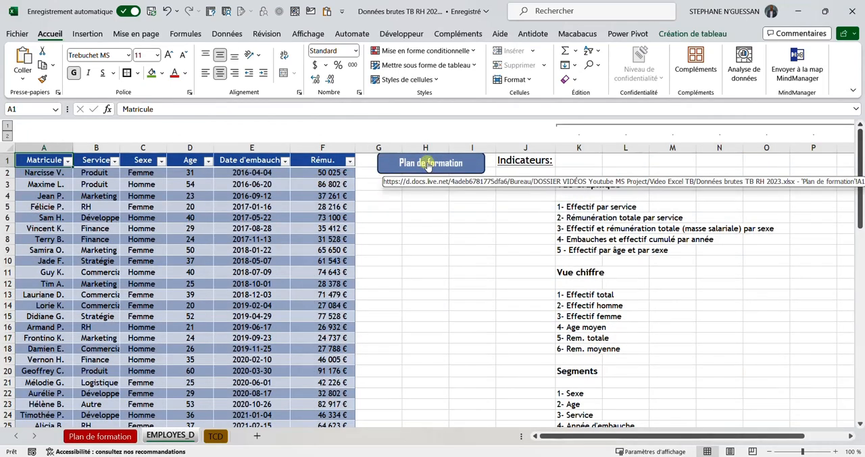
pyautogui.click(428, 165)
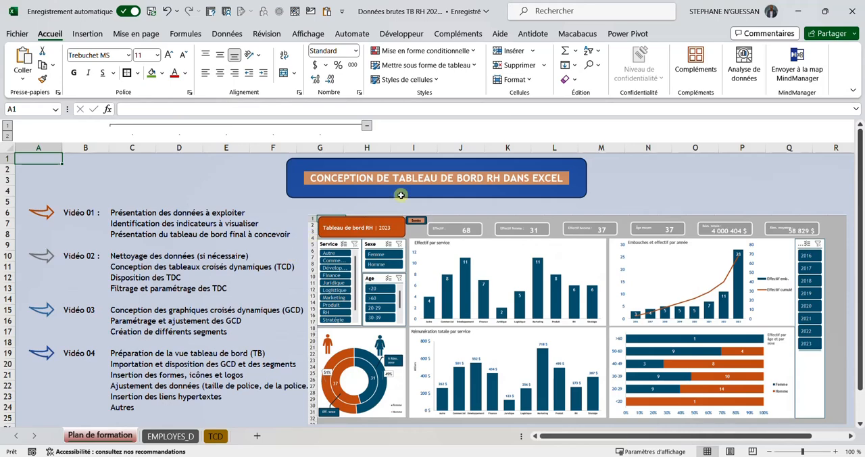
pyautogui.click(414, 179)
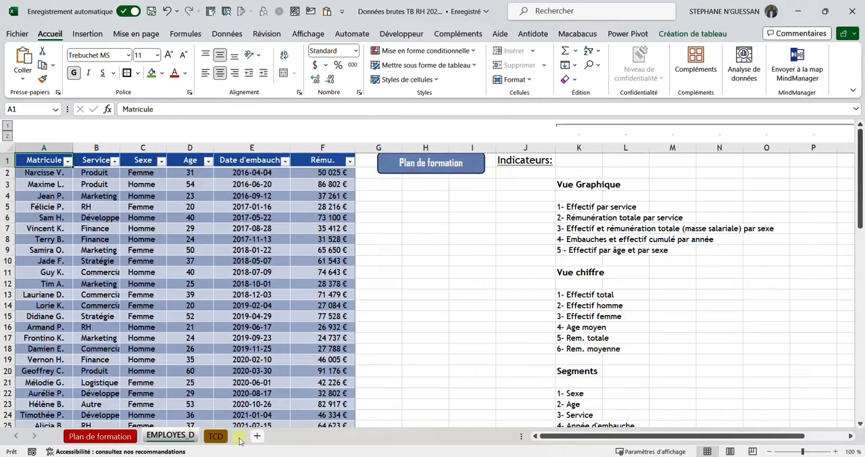
pyautogui.click(216, 438)
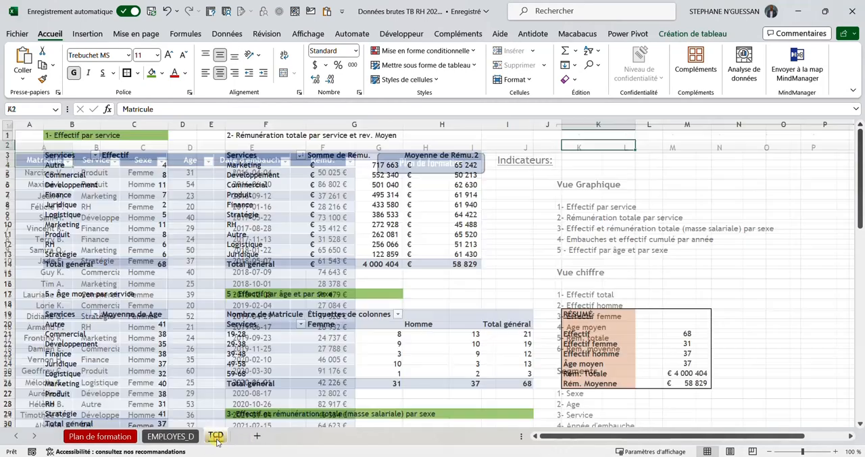
pyautogui.click(165, 435)
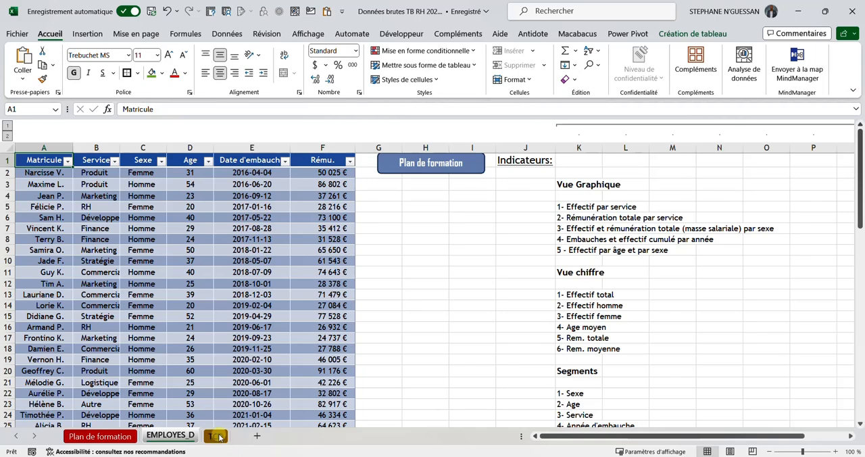
pyautogui.click(216, 436)
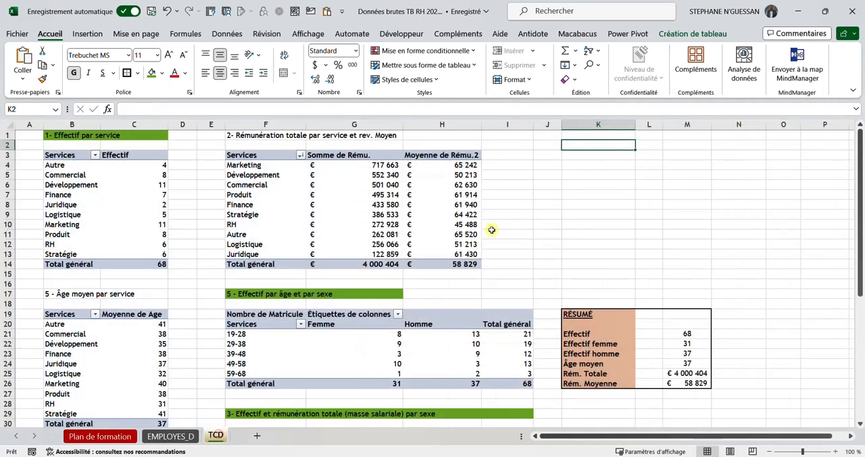
# Step: Draw a rounded rectangle about 6.94 cm wide and 1.62 cm high over cells J1:M4 of the TCD sheet
pyautogui.click(87, 33)
pyautogui.click(159, 64)
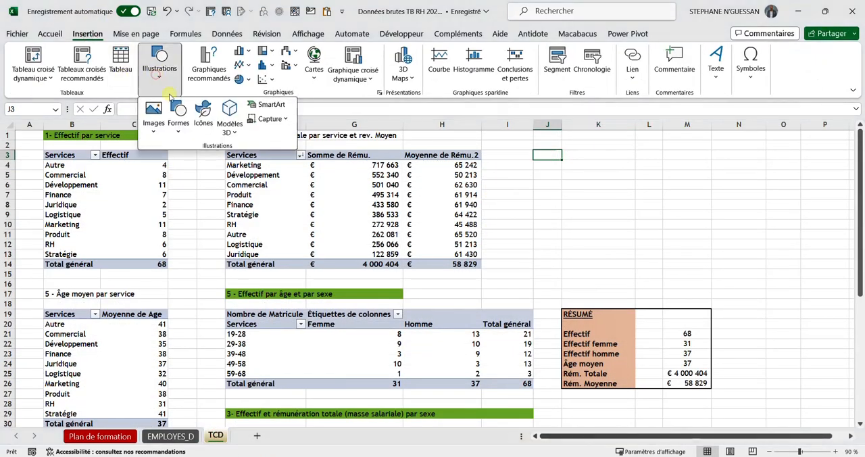
pyautogui.click(178, 115)
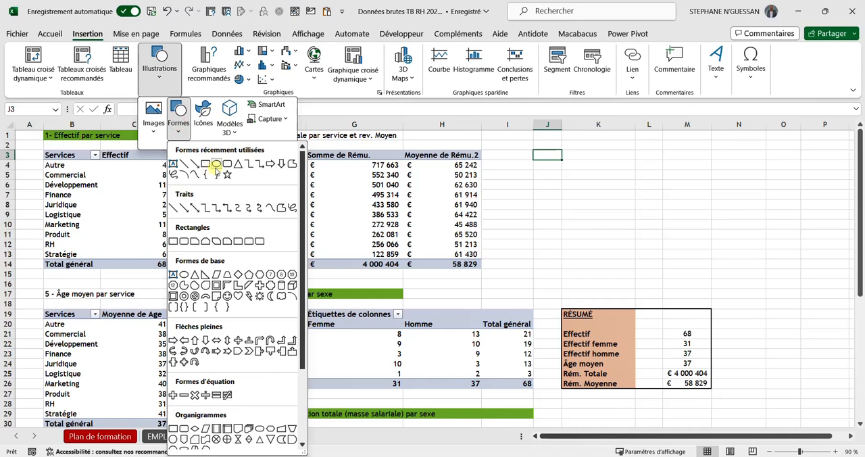
pyautogui.click(227, 165)
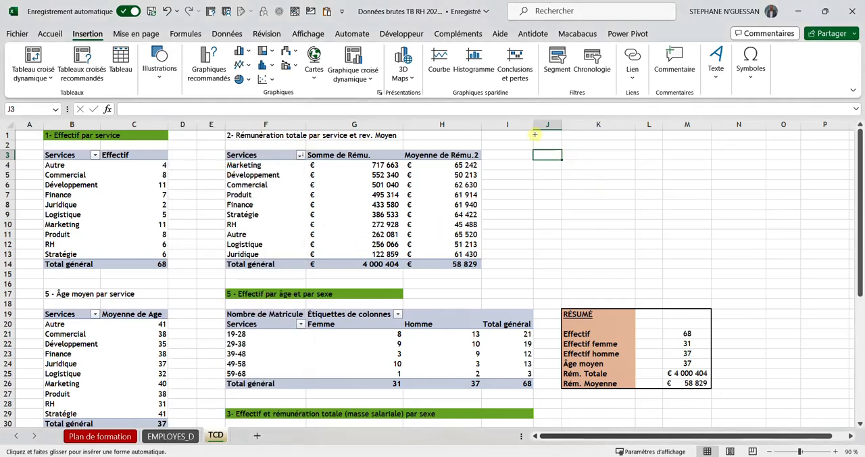
pyautogui.moveTo(534, 134)
pyautogui.mouseDown()
pyautogui.moveTo(628, 165)
pyautogui.moveTo(668, 164)
pyautogui.mouseUp()
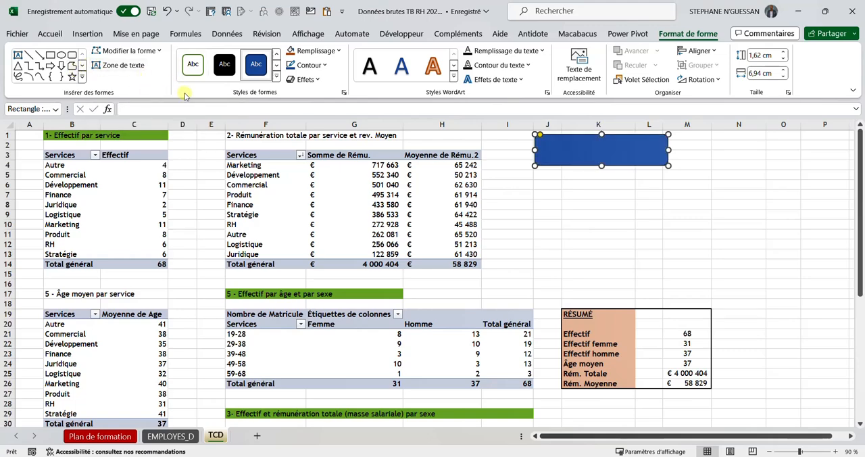
# Step: Draw a text box about 5.79 cm wide and 1.06 cm high inside the blue rounded rectangle
pyautogui.click(79, 37)
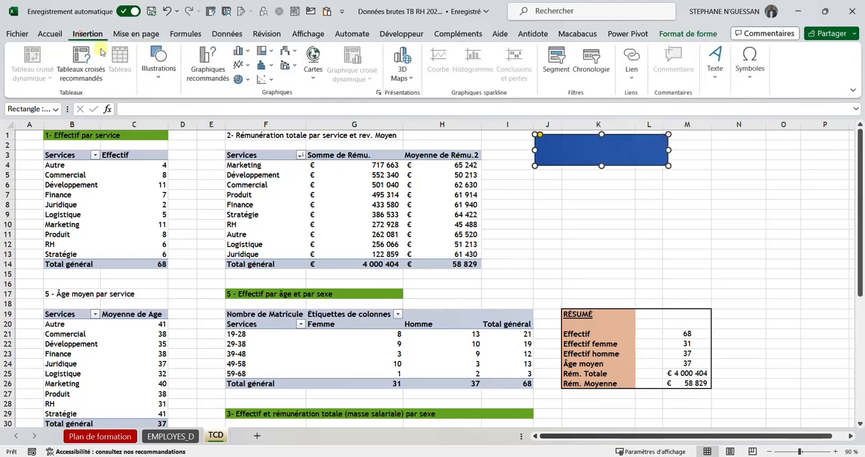
pyautogui.click(170, 74)
pyautogui.click(178, 112)
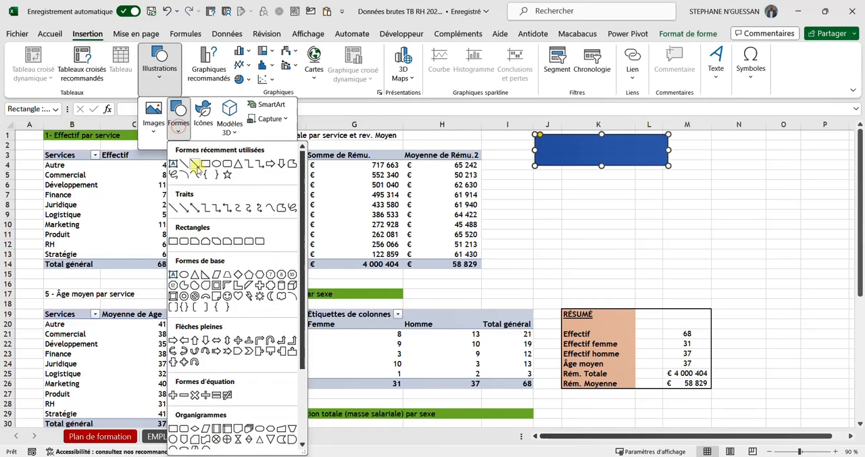
pyautogui.click(171, 160)
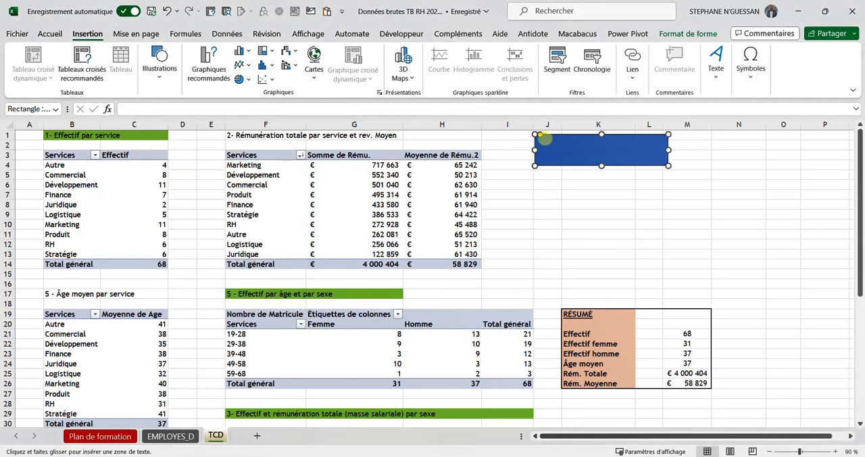
pyautogui.moveTo(545, 137); pyautogui.dragTo(656, 158)
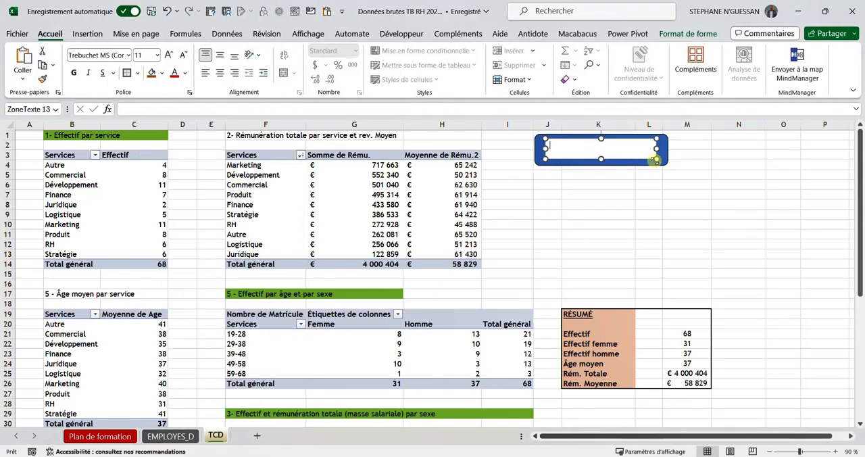
# Step: Remove the text box's outline and fill it with a grey theme colour
pyautogui.click(682, 35)
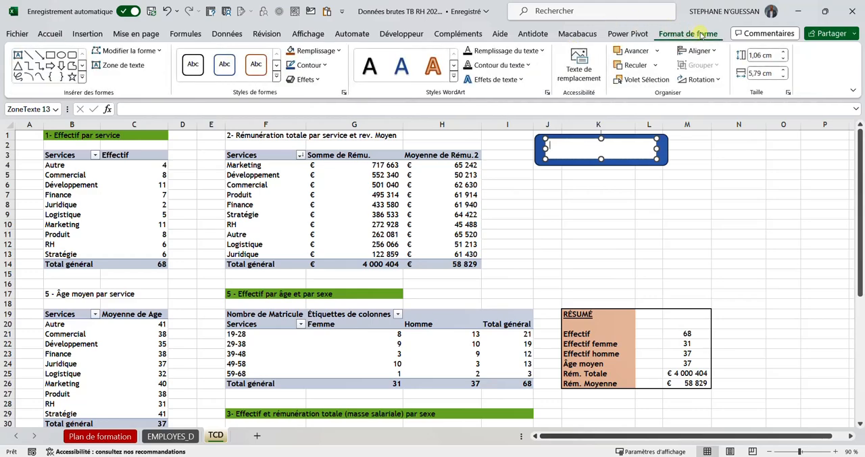
pyautogui.click(322, 65)
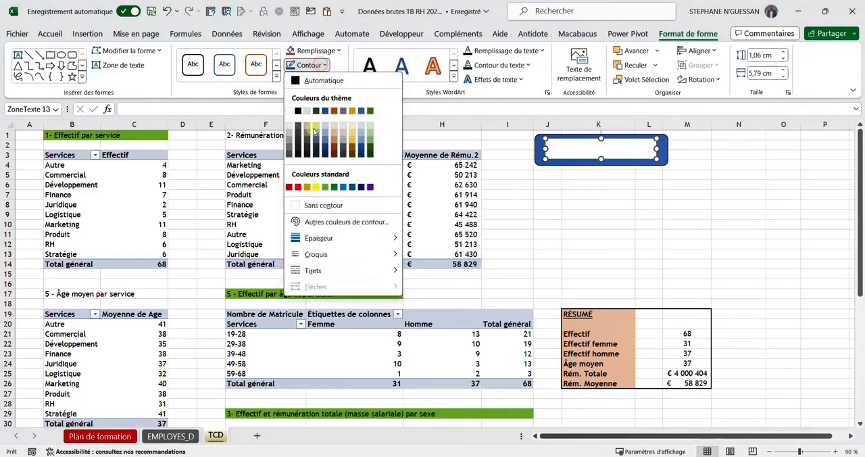
pyautogui.click(315, 200)
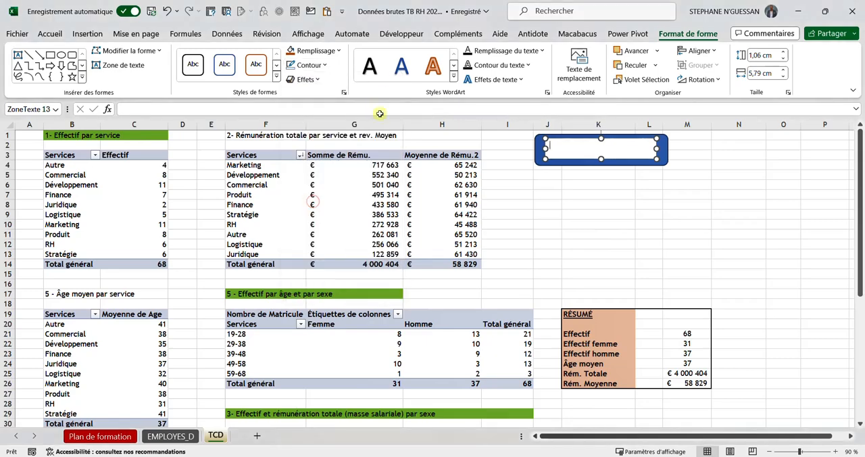
pyautogui.click(336, 51)
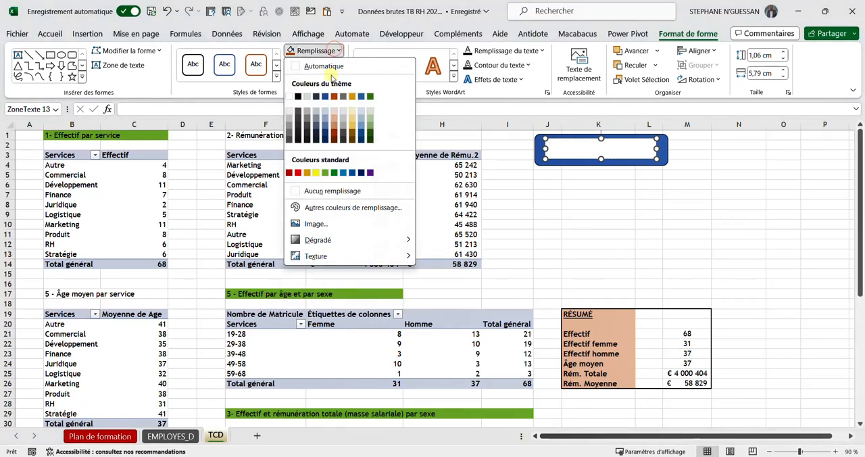
pyautogui.click(307, 114)
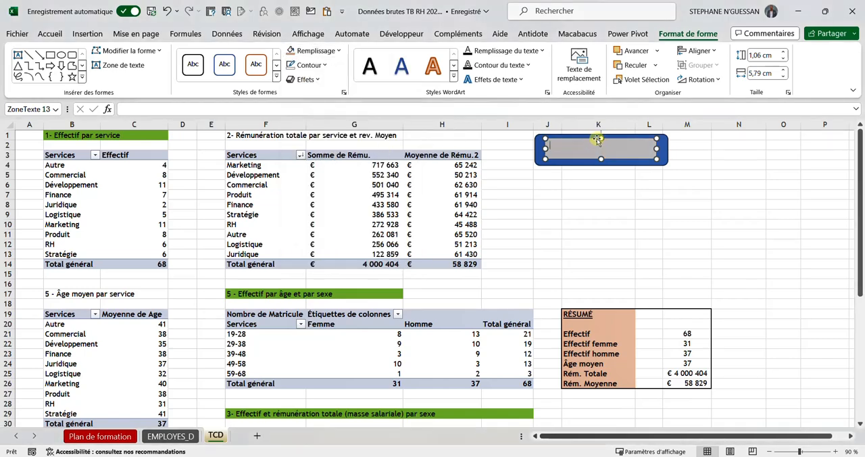
# Step: Reduce the text box's height to about 0.96 cm and enter the text "Vers les données" in it
pyautogui.moveTo(599, 137); pyautogui.dragTo(598, 144)
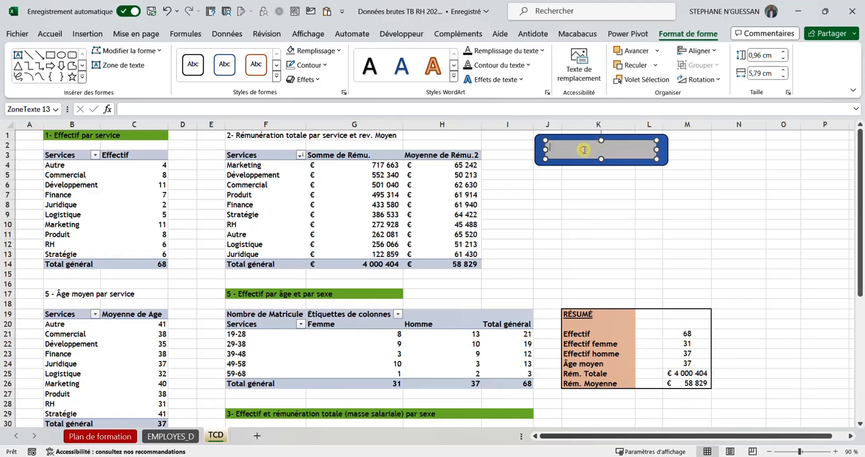
pyautogui.press('capslock')
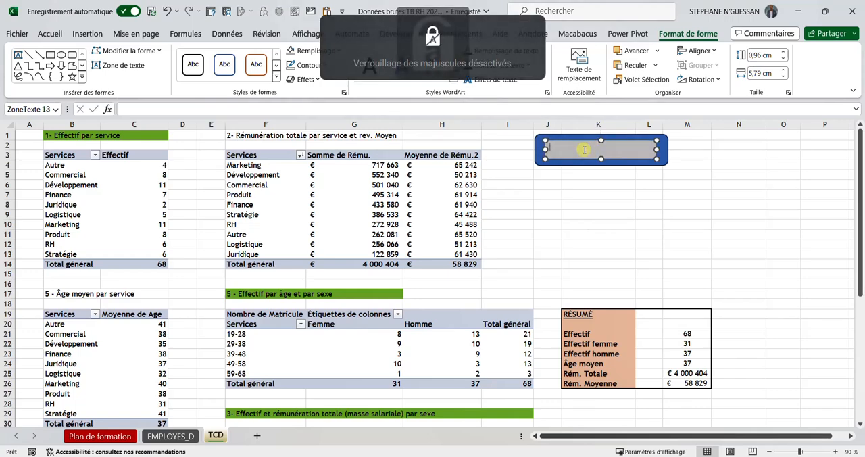
pyautogui.press('capslock')
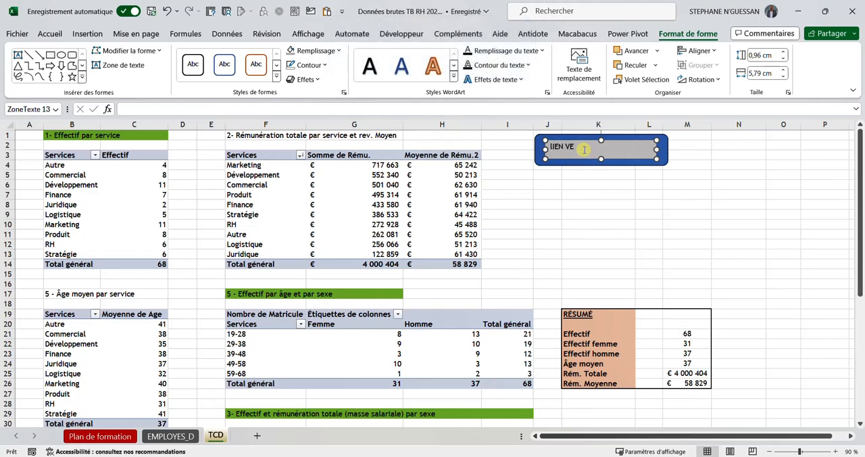
pyautogui.write('RS')
pyautogui.write('V')
pyautogui.press('capslock')
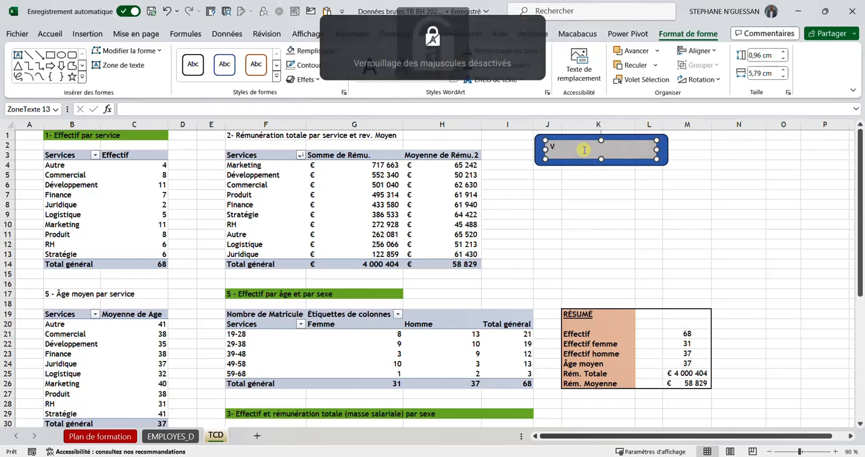
pyautogui.write('ers les')
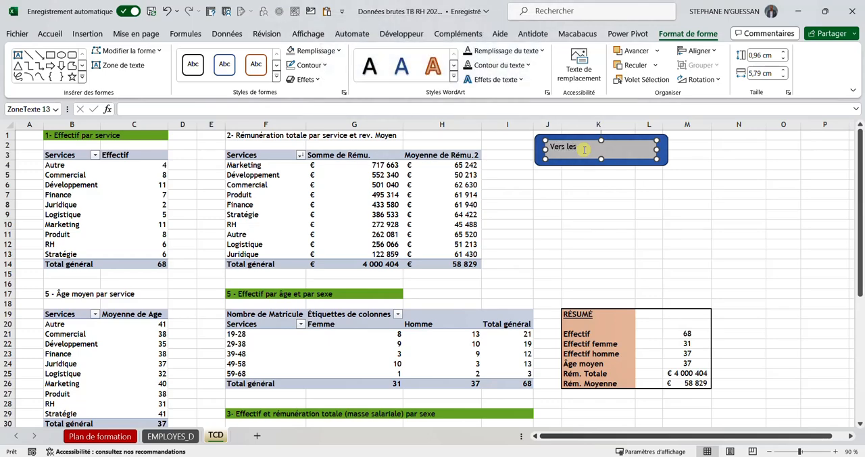
pyautogui.write(' donné')
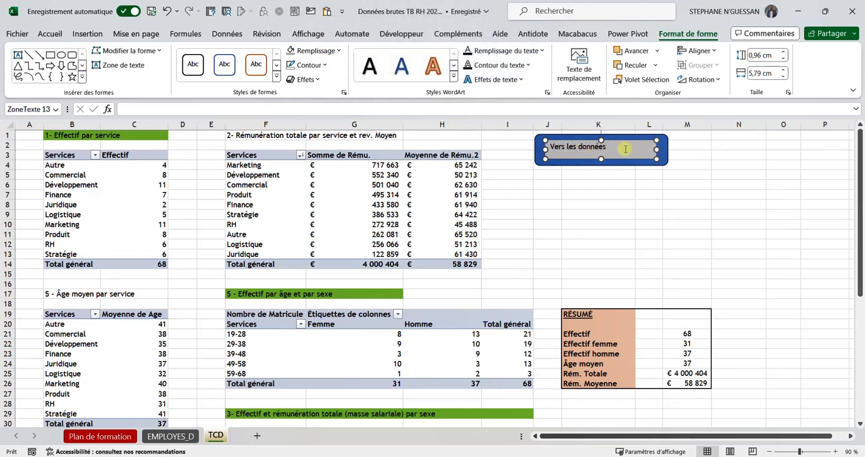
pyautogui.write('es')
# Step: Centre the text "Vers les données" horizontally and vertically in its box and set its font size to 16
pyautogui.hotkey('ctrl', 'shift', 'Left')
pyautogui.hotkey('ctrl', 'shift', 'Left')
pyautogui.hotkey('ctrl', 'shift', 'Left')
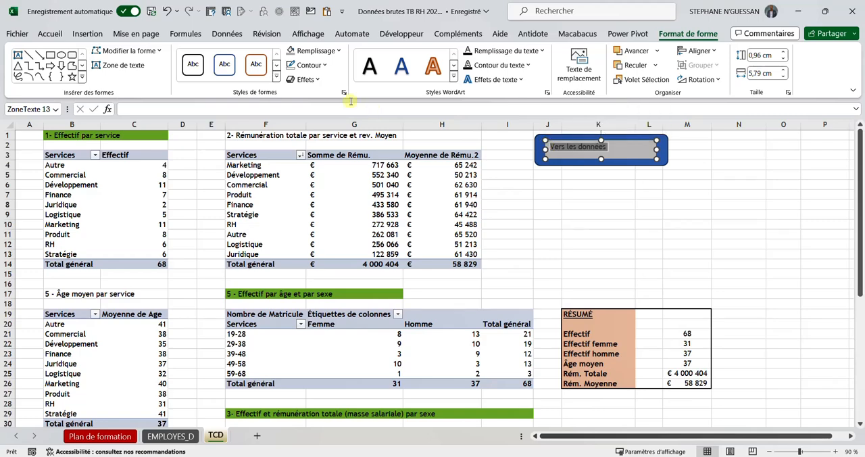
pyautogui.click(49, 34)
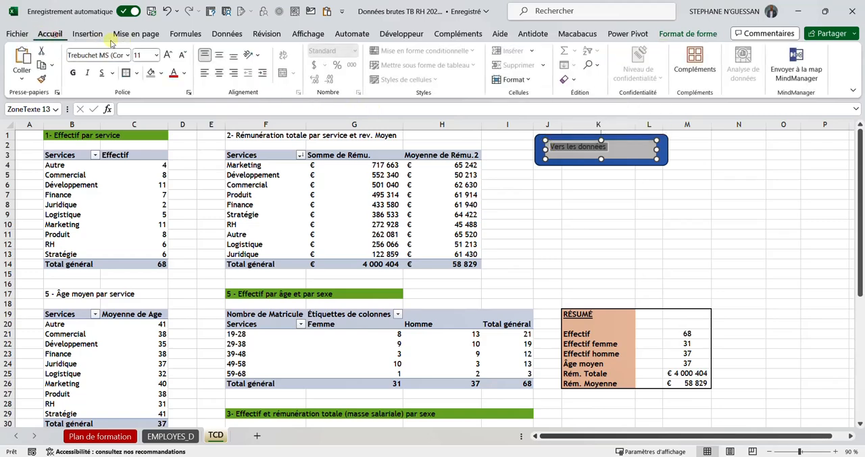
pyautogui.click(219, 72)
pyautogui.click(214, 58)
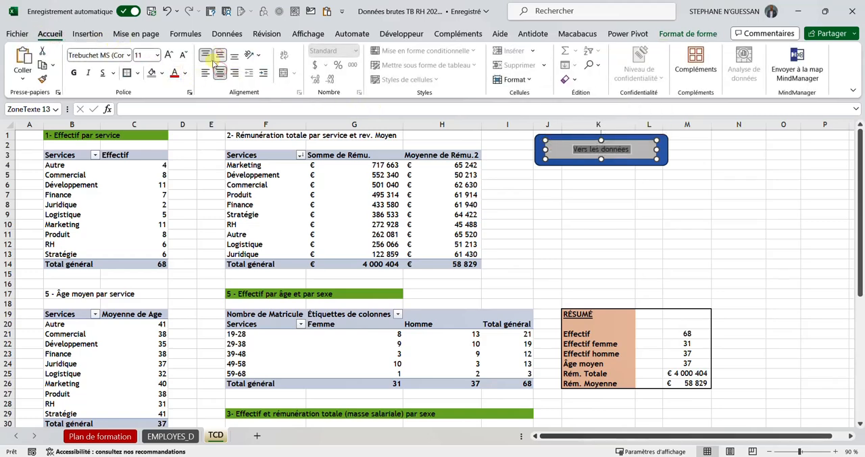
pyautogui.click(167, 55)
pyautogui.click(167, 55)
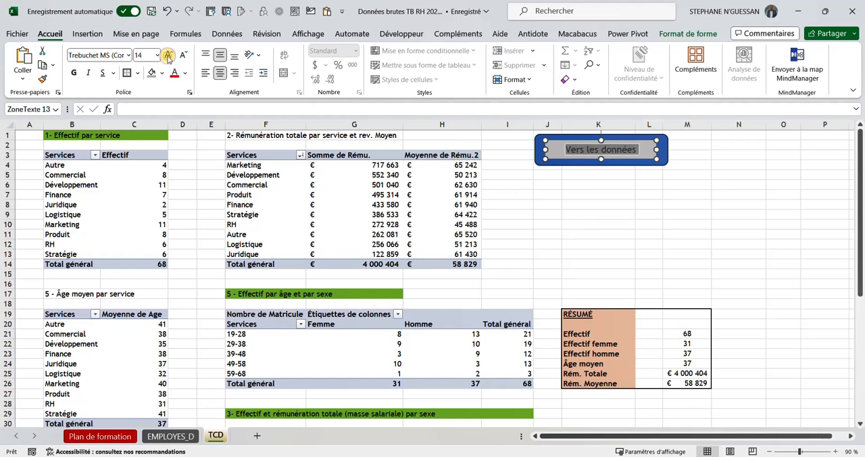
pyautogui.click(168, 55)
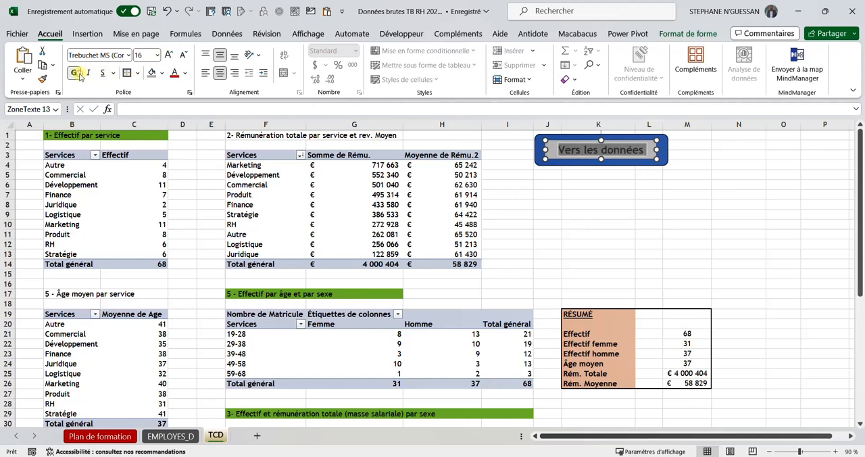
# Step: Group the blue rounded rectangle and the "Vers les données" text box into a single button object
pyautogui.click(579, 186)
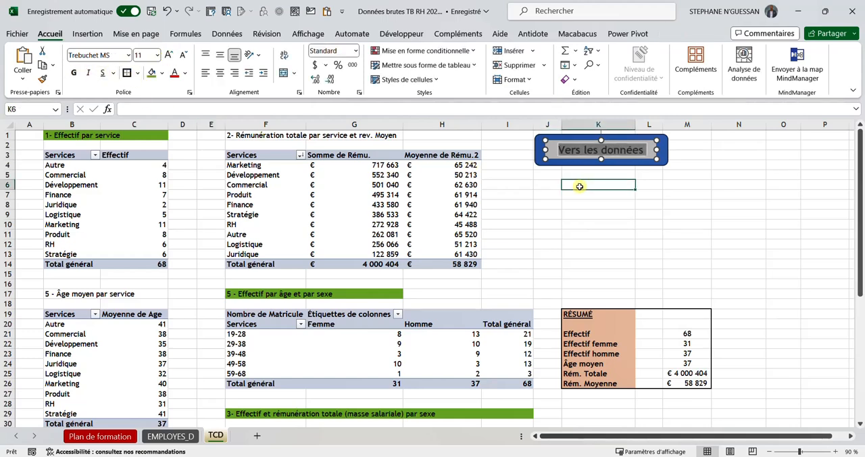
pyautogui.click(655, 147)
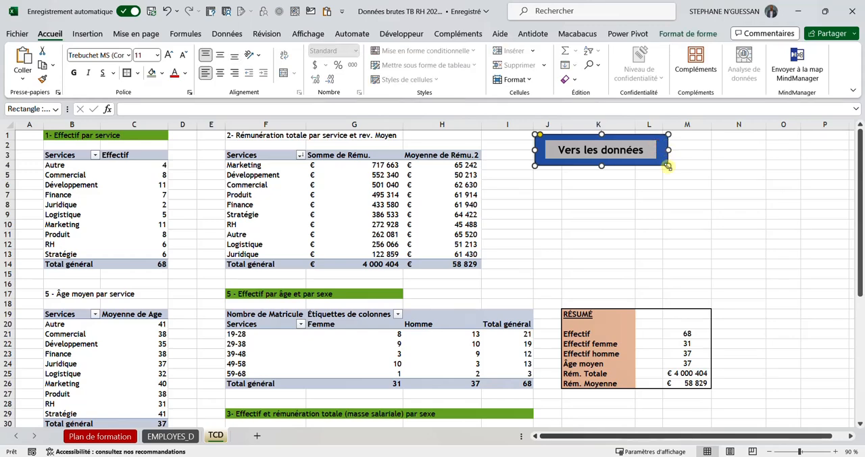
pyautogui.click(654, 154)
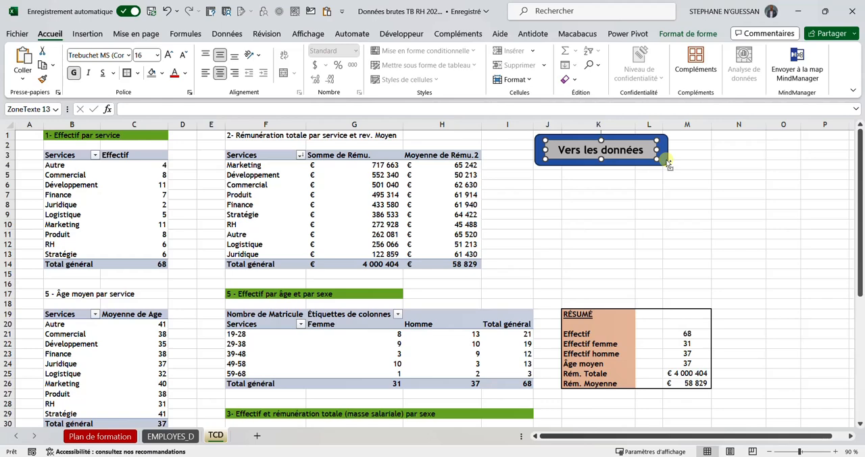
pyautogui.click(667, 160)
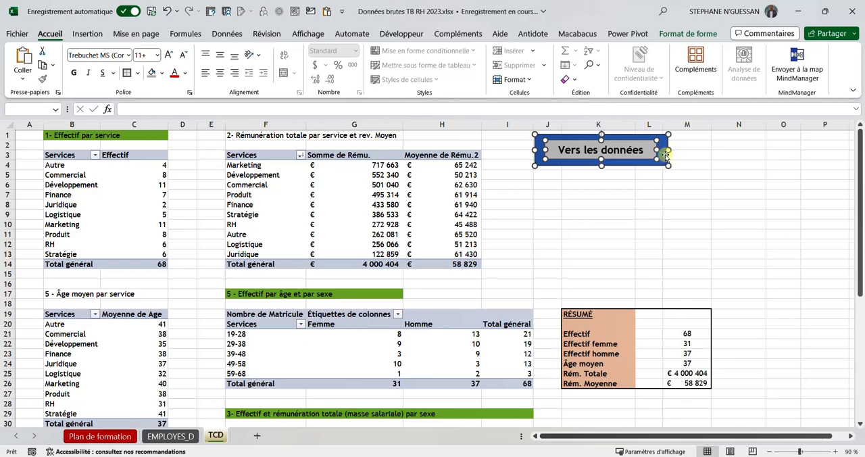
pyautogui.click(687, 33)
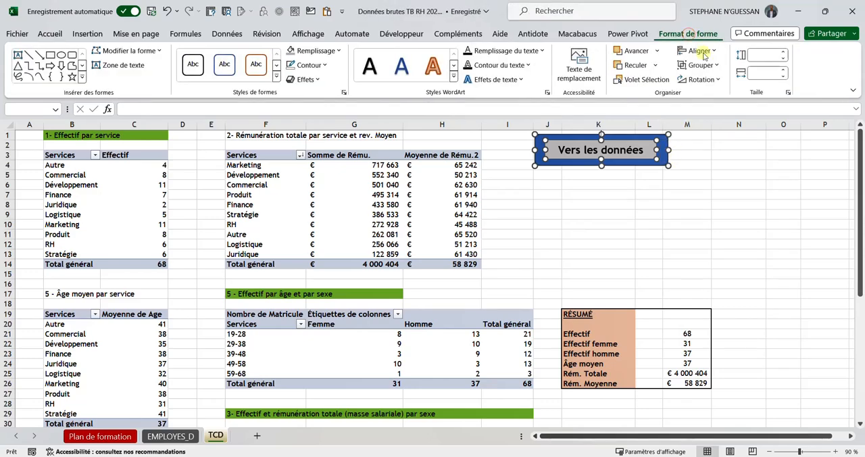
pyautogui.click(700, 65)
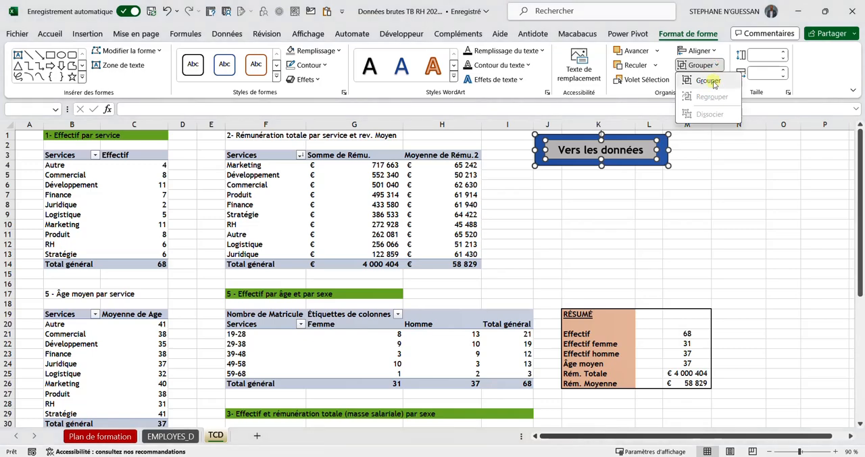
pyautogui.click(708, 81)
pyautogui.click(683, 175)
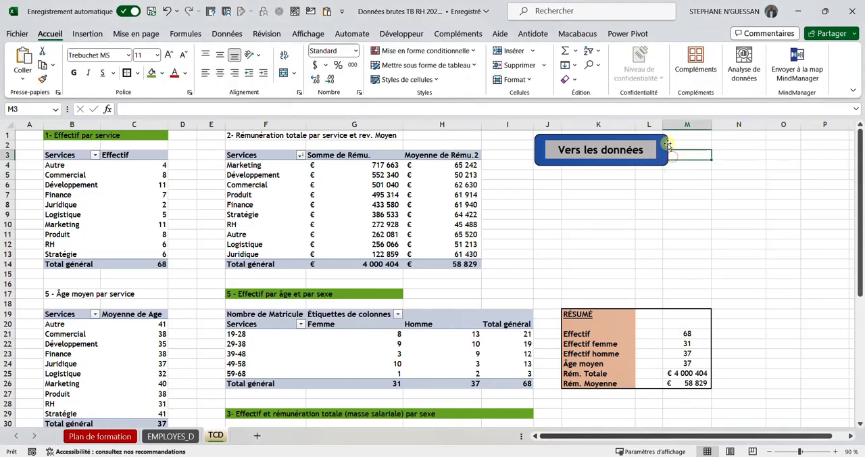
# Step: Shift the grouped "Vers les données" button slightly so that it begins just before column J
pyautogui.click(672, 139)
pyautogui.moveTo(672, 139)
pyautogui.mouseDown()
pyautogui.moveTo(691, 133)
pyautogui.moveTo(676, 143)
pyautogui.moveTo(747, 162)
pyautogui.moveTo(661, 156)
pyautogui.moveTo(687, 139)
pyautogui.moveTo(668, 139)
pyautogui.mouseUp()
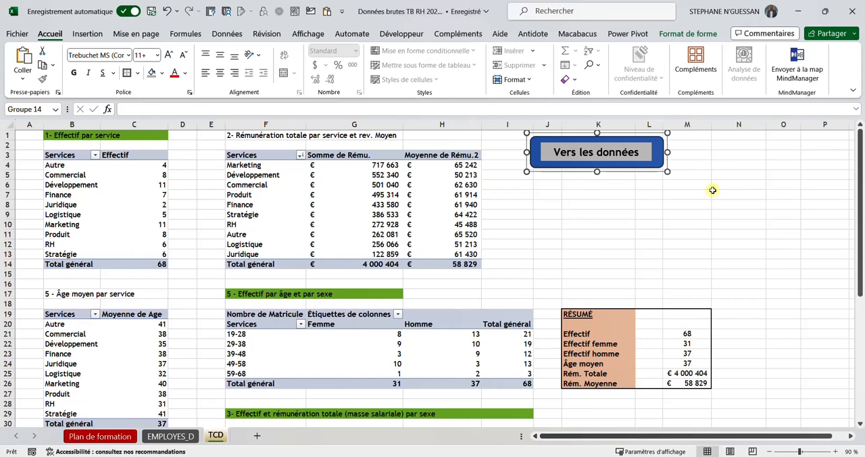
pyautogui.click(702, 165)
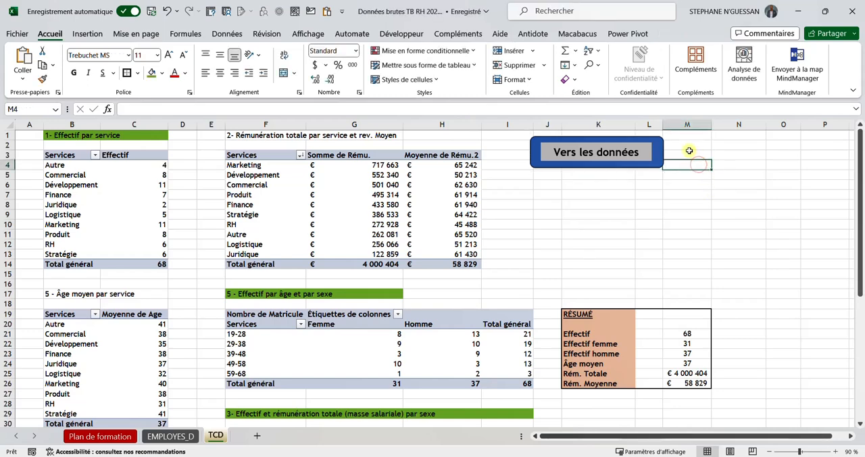
# Step: Duplicate the grouped button, shrink the original and move it over columns I to K, and place the copy beside it
pyautogui.click(653, 167)
pyautogui.hotkey('ctrl', 'd')
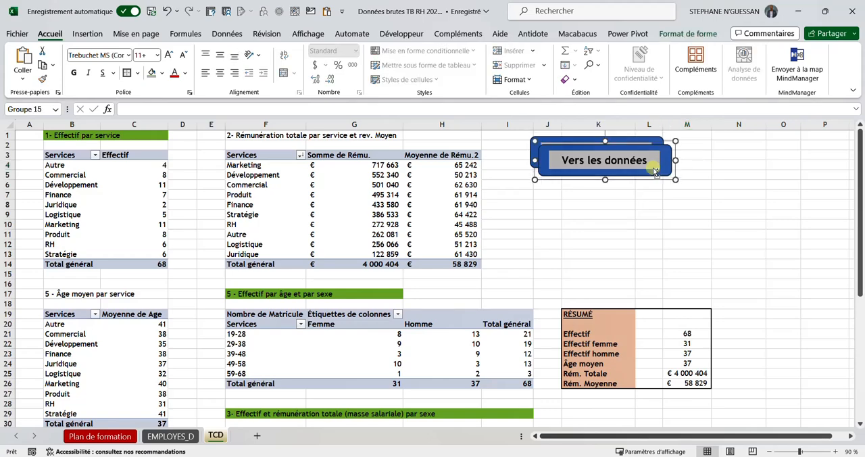
pyautogui.moveTo(626, 174); pyautogui.dragTo(744, 197)
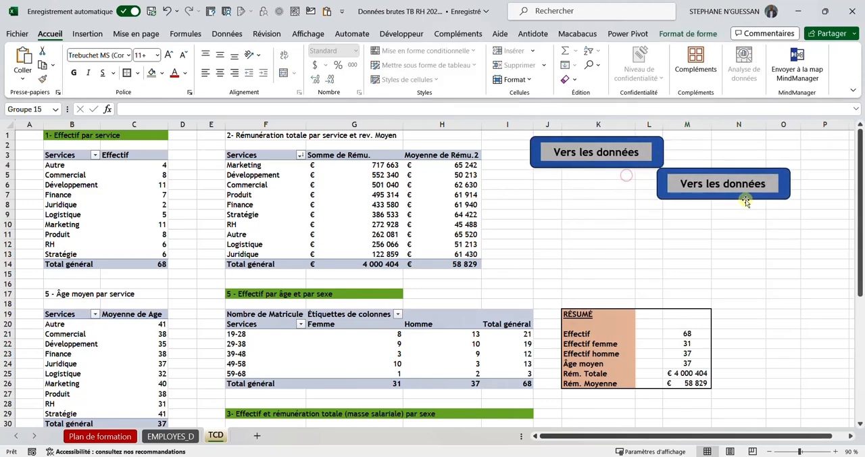
pyautogui.moveTo(631, 168); pyautogui.dragTo(614, 159)
pyautogui.click(678, 169)
pyautogui.moveTo(678, 169); pyautogui.dragTo(647, 138)
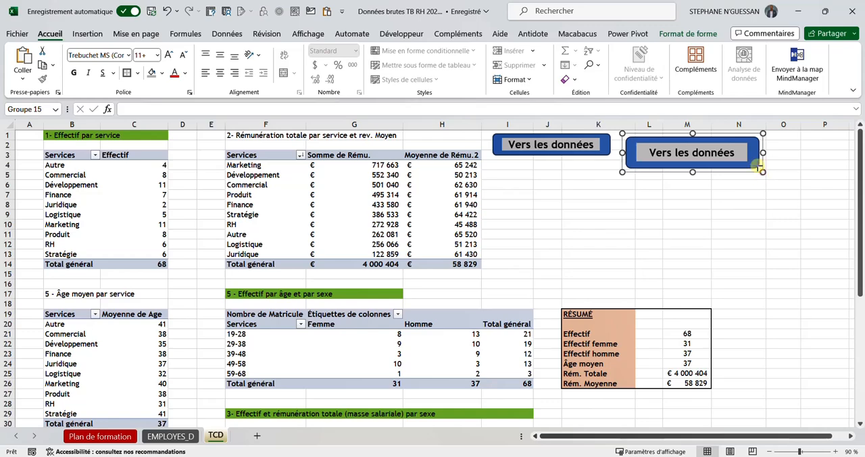
# Step: Reduce the duplicate button's size and delete that duplicate
pyautogui.moveTo(762, 170)
pyautogui.mouseDown()
pyautogui.moveTo(747, 156)
pyautogui.moveTo(753, 163)
pyautogui.mouseUp()
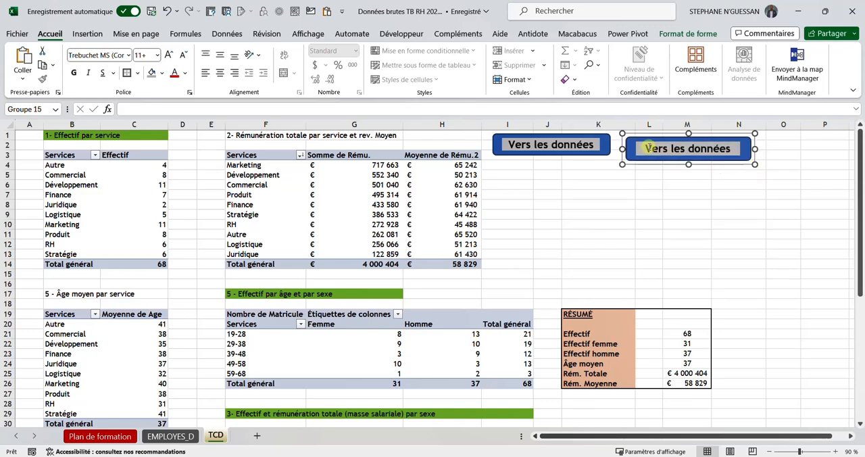
pyautogui.moveTo(631, 147); pyautogui.dragTo(632, 144)
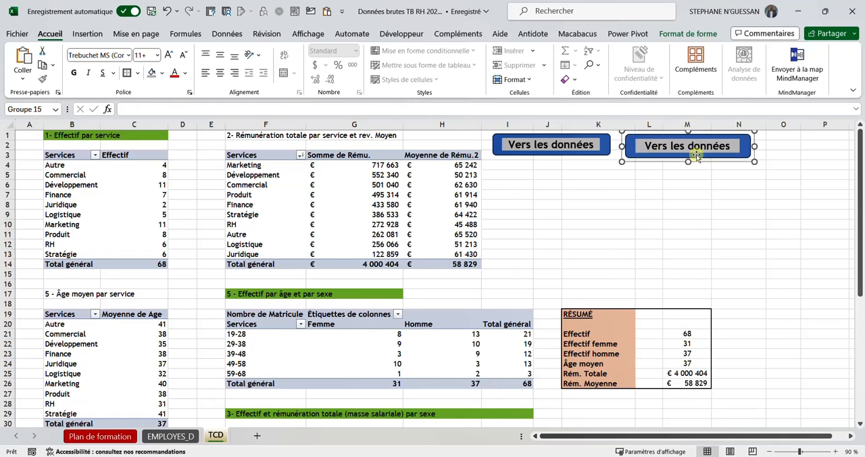
pyautogui.press('Delete')
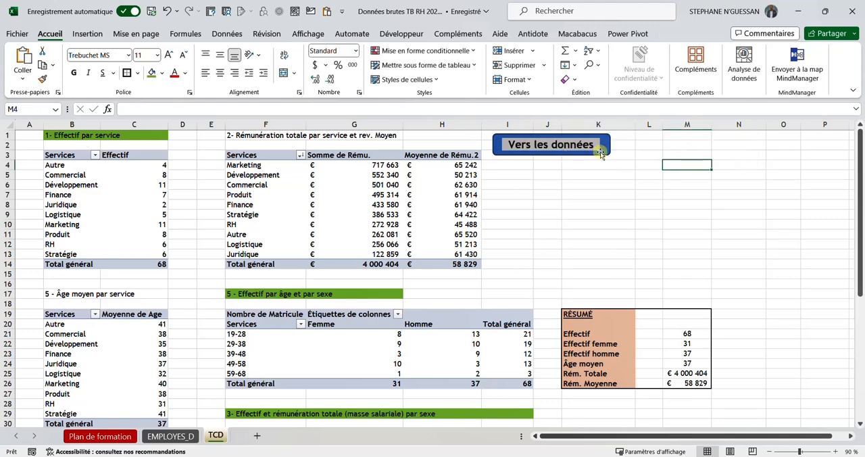
# Step: Enlarge the remaining button to about 6.3 cm wide and 1.27 cm high, and duplicate it twice
pyautogui.click(602, 153)
pyautogui.moveTo(613, 158); pyautogui.dragTo(616, 159)
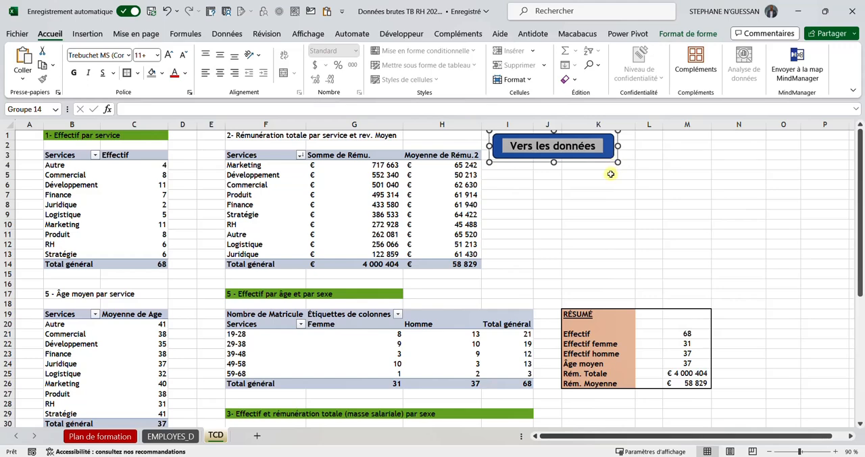
pyautogui.hotkey('ctrl', 'd')
pyautogui.hotkey('ctrl', 'd')
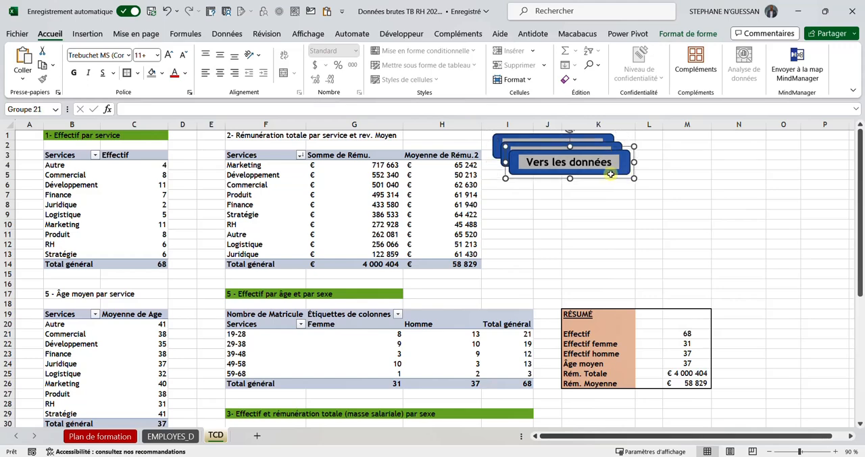
# Step: Arrange the three "Vers les données" buttons side by side above the sheet's empty area, spanning columns I to P
pyautogui.moveTo(628, 179); pyautogui.dragTo(806, 162)
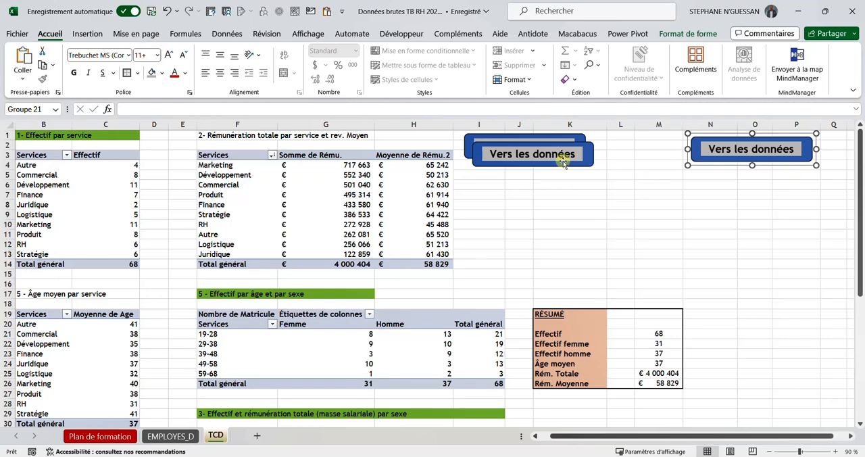
pyautogui.moveTo(563, 162); pyautogui.dragTo(663, 156)
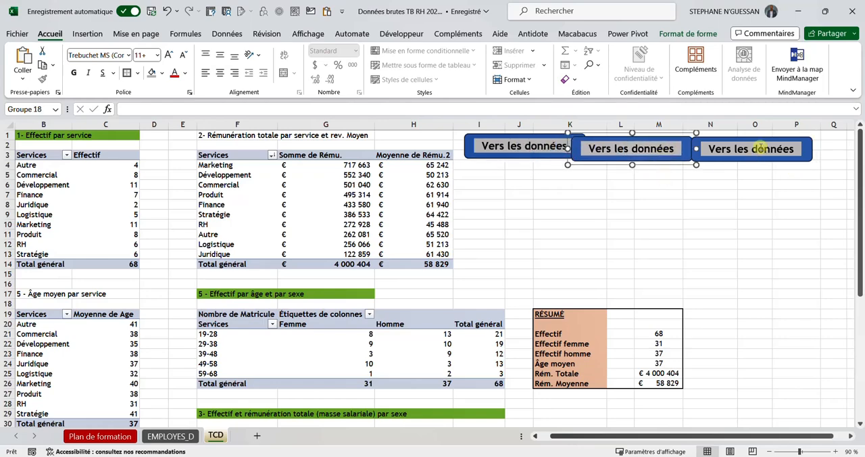
pyautogui.moveTo(748, 163); pyautogui.dragTo(766, 162)
pyautogui.moveTo(664, 160); pyautogui.dragTo(681, 159)
pyautogui.moveTo(517, 159); pyautogui.dragTo(526, 162)
pyautogui.click(552, 184)
# Step: Select all three "Vers les données" buttons and align them by their top edges
pyautogui.click(554, 160)
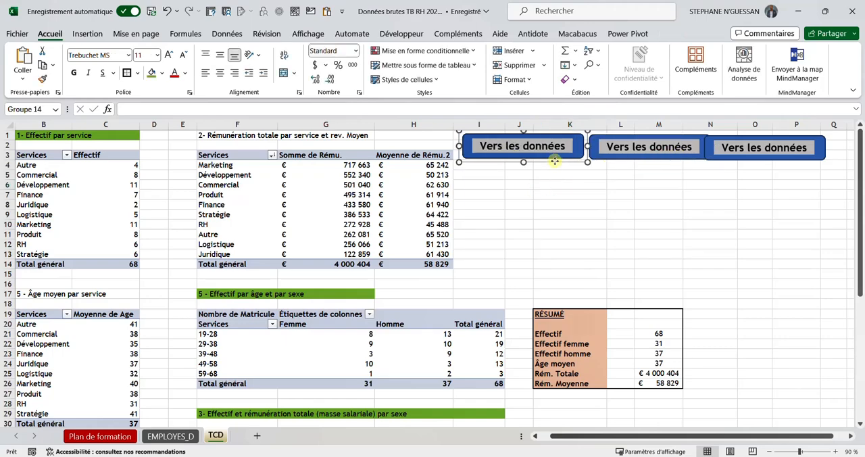
pyautogui.keyDown('ctrl'); pyautogui.click(695, 161); pyautogui.keyUp('ctrl')
pyautogui.keyDown('ctrl'); pyautogui.click(740, 160); pyautogui.keyUp('ctrl')
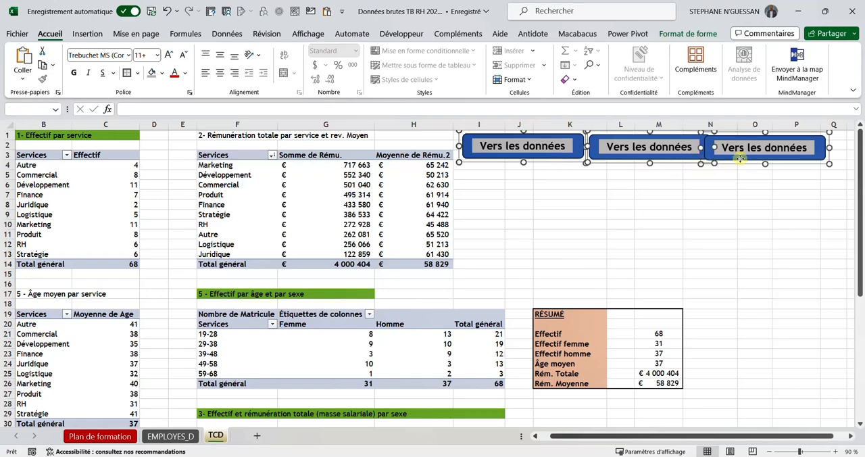
pyautogui.click(686, 35)
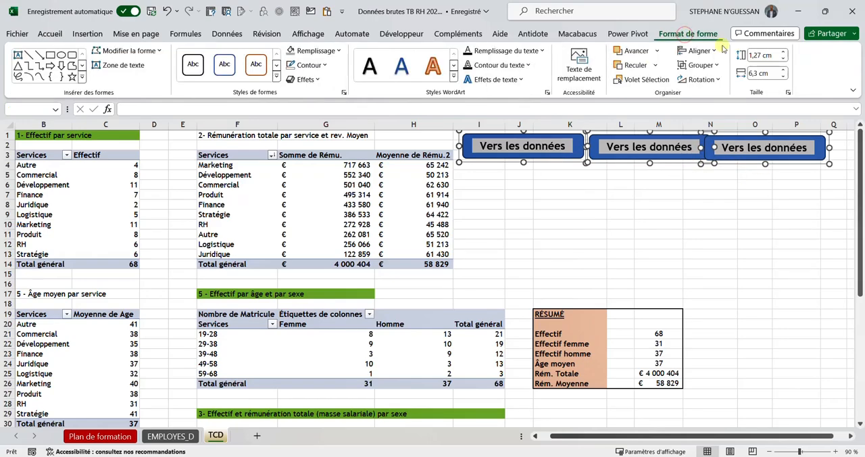
pyautogui.click(706, 51)
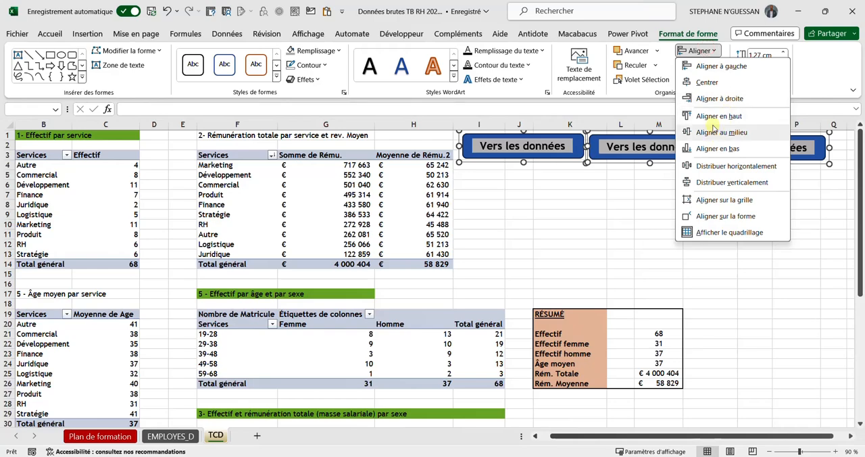
pyautogui.click(714, 114)
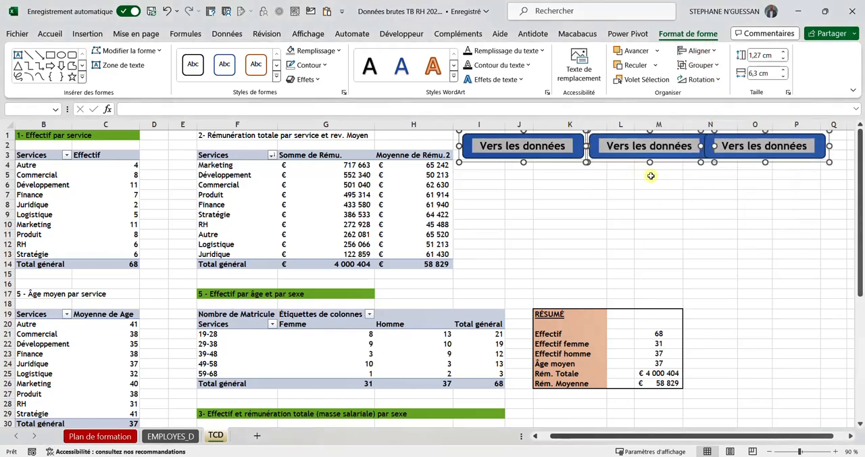
# Step: Distribute the three selected buttons horizontally
pyautogui.click(700, 51)
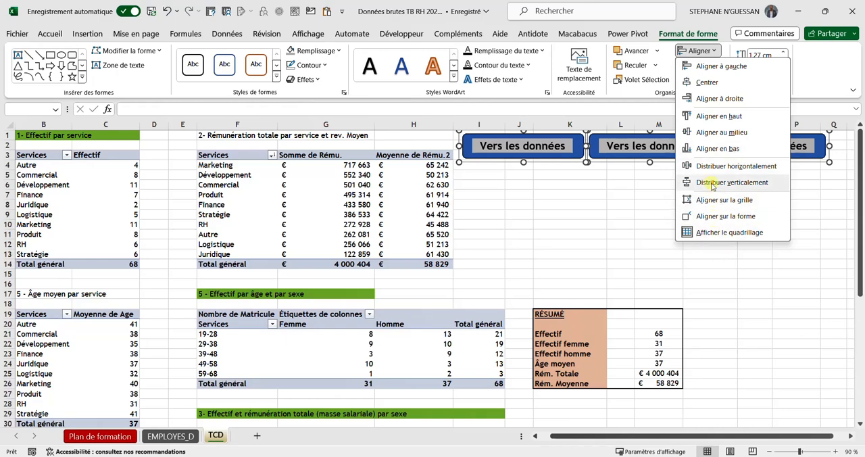
pyautogui.click(711, 166)
pyautogui.click(581, 146)
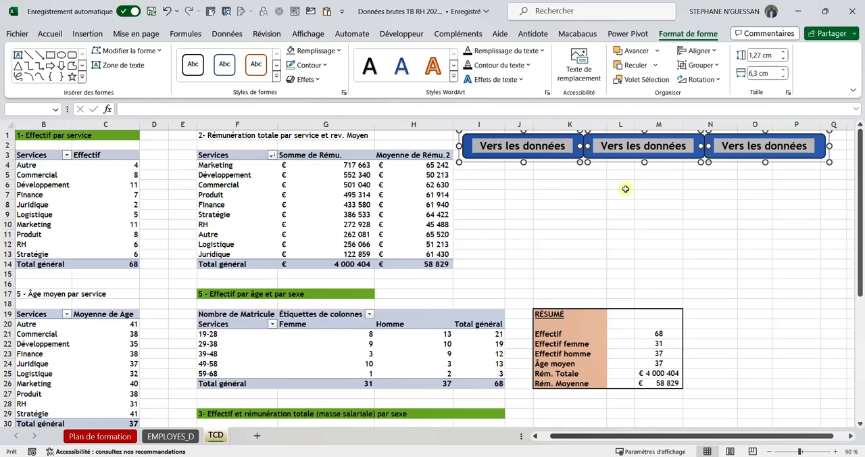
pyautogui.click(598, 186)
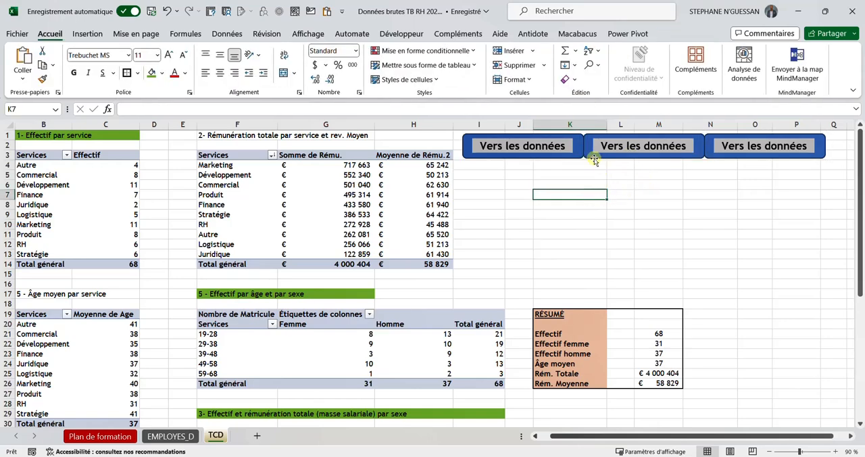
# Step: Fill the middle "Vers les données" button with a light orange theme colour
pyautogui.click(590, 154)
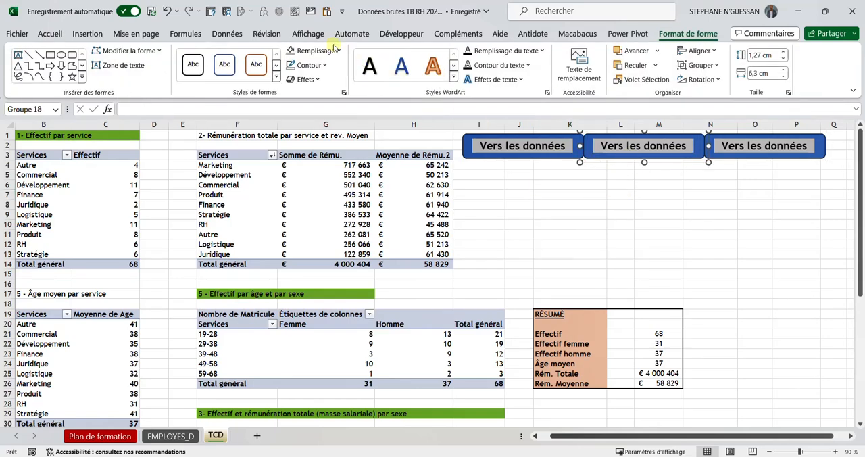
pyautogui.click(338, 51)
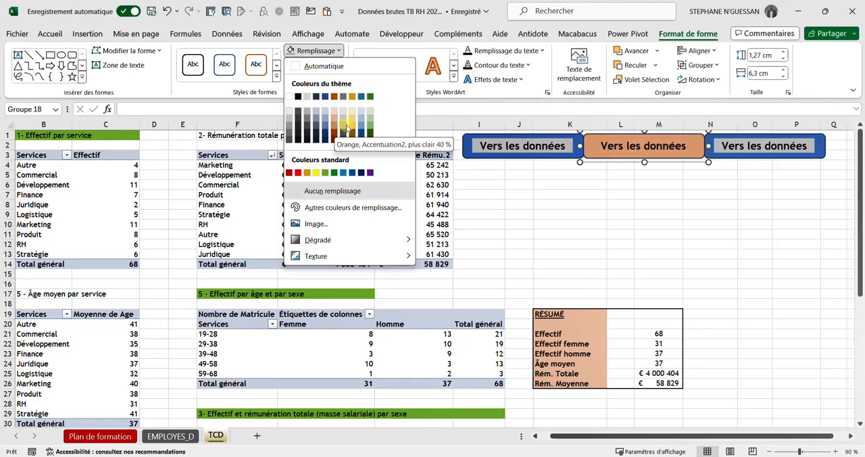
pyautogui.click(661, 164)
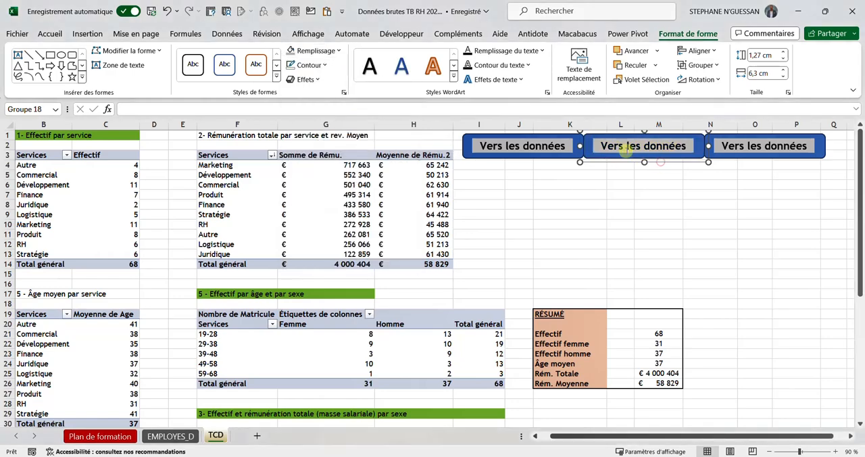
pyautogui.click(338, 52)
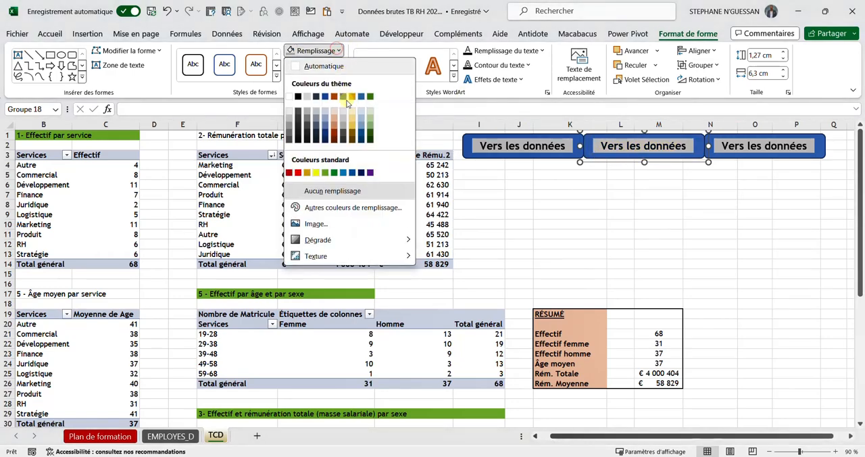
pyautogui.click(336, 120)
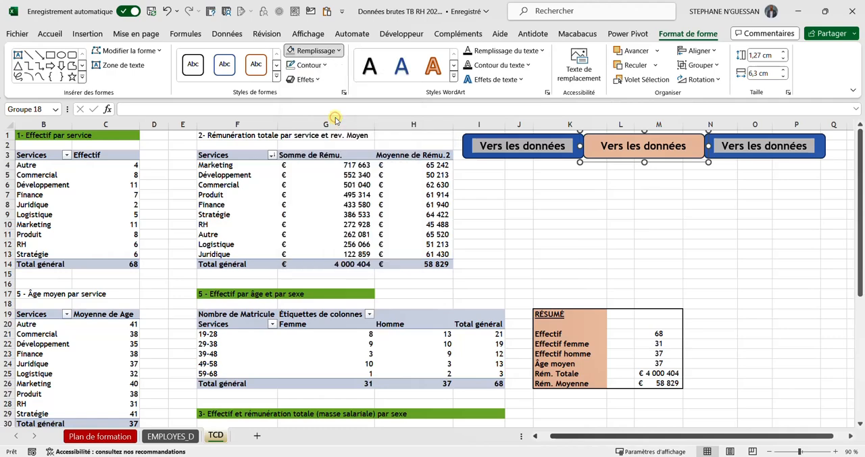
# Step: Fill the third "Vers les données" button, over columns N to P, with a light blue theme colour
pyautogui.click(784, 157)
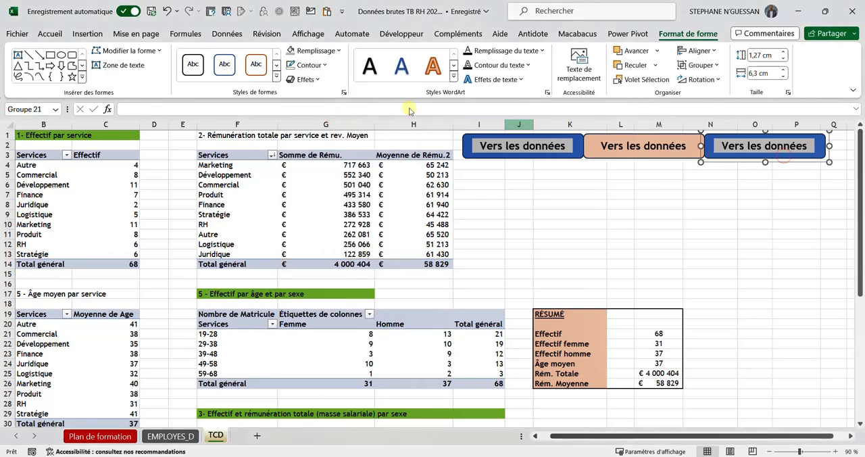
pyautogui.click(327, 51)
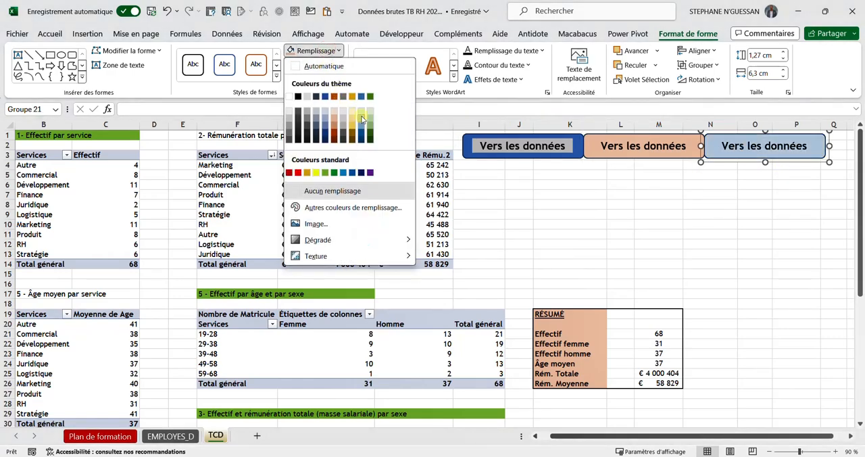
pyautogui.click(361, 120)
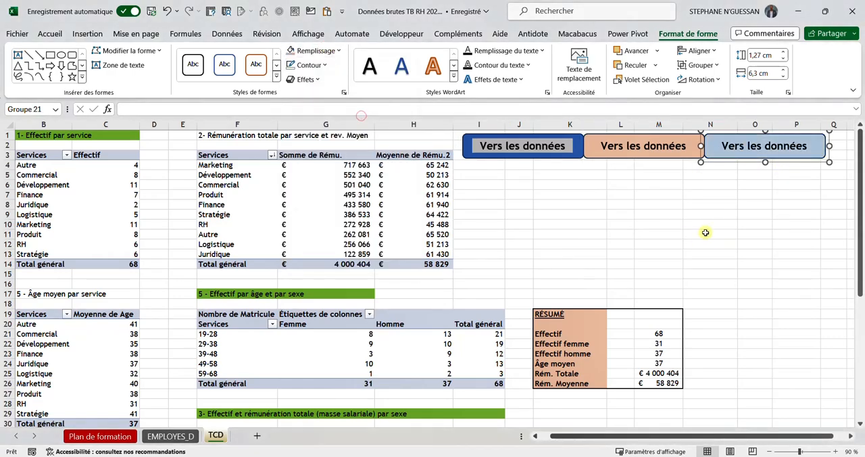
# Step: Link the dark blue "Vers les données" button to cell A1 of the EMPLOYES_D sheet in this document
pyautogui.click(559, 145)
pyautogui.click(545, 184)
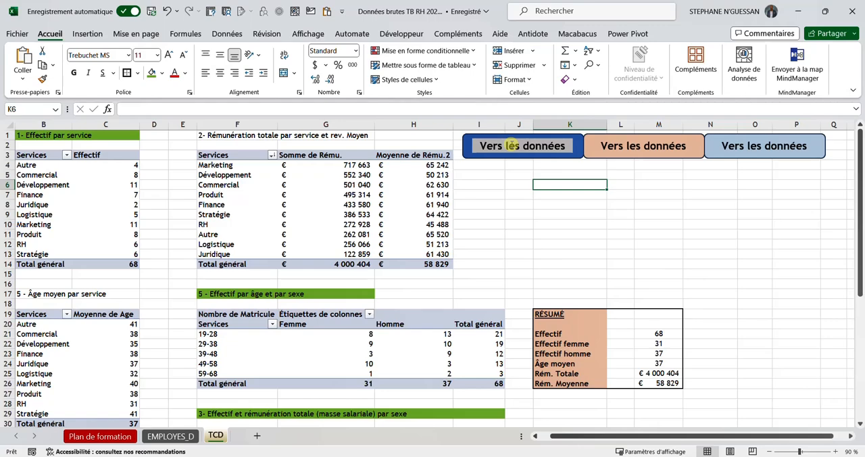
pyautogui.rightClick(511, 145)
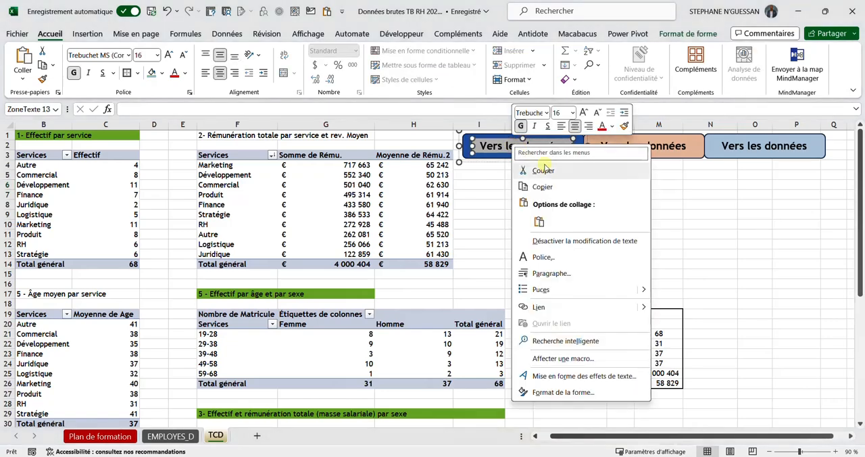
pyautogui.click(553, 307)
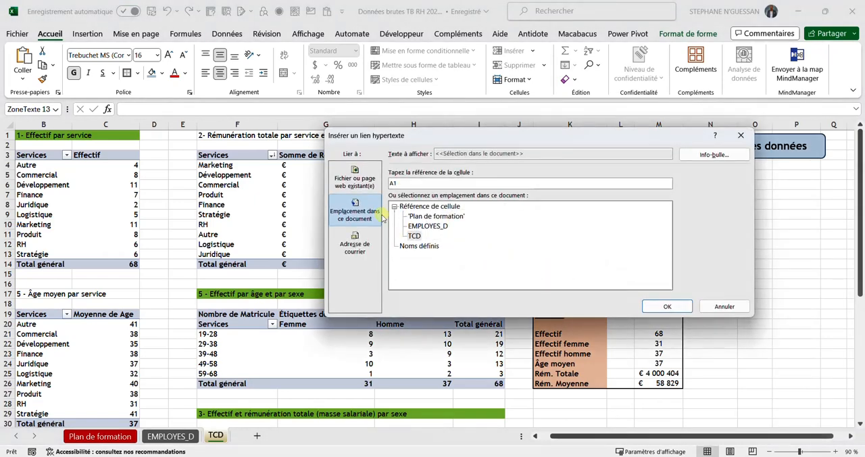
pyautogui.click(365, 183)
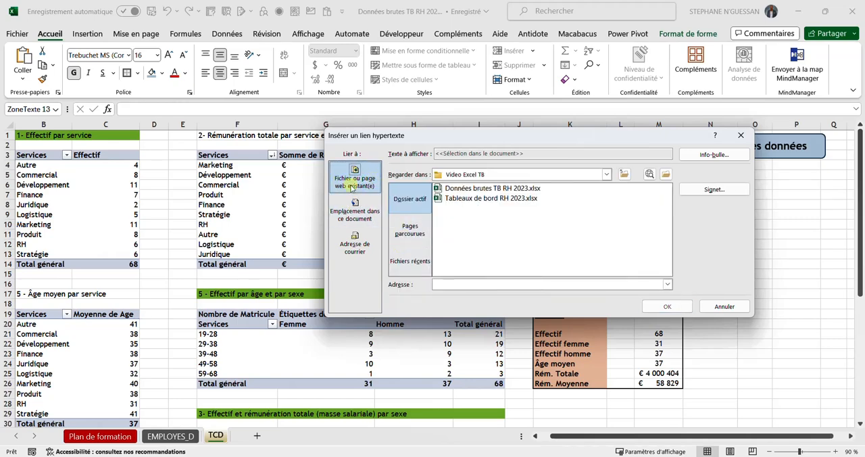
pyautogui.click(363, 216)
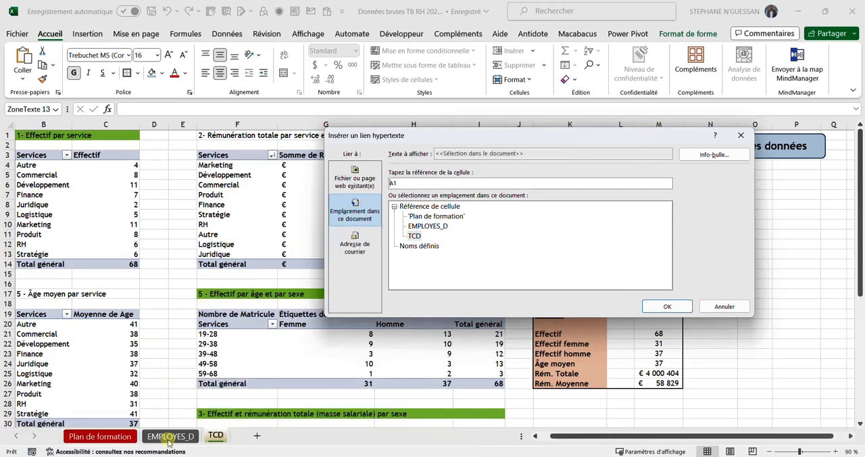
pyautogui.click(424, 227)
pyautogui.click(647, 309)
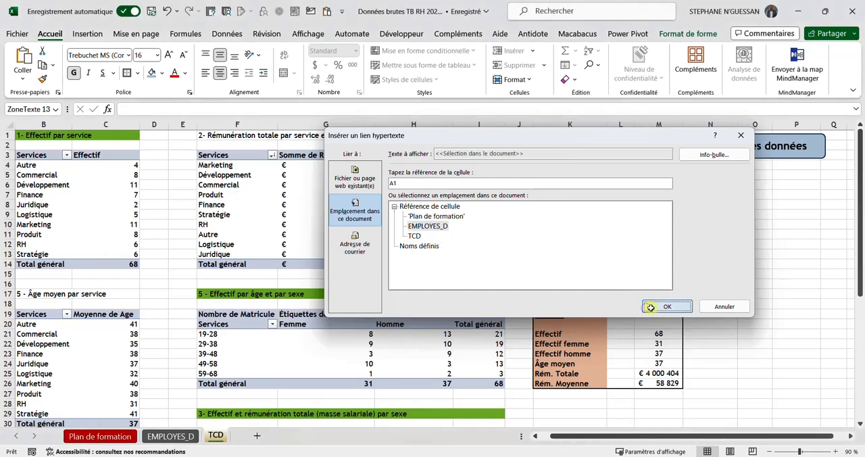
pyautogui.click(696, 234)
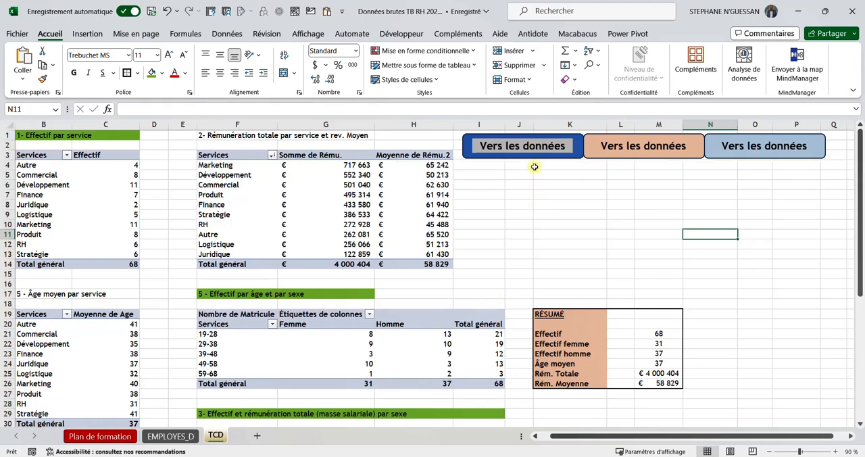
# Step: Follow the new link to the EMPLOYES_D sheet and paste a copy of the "Plan de formation" button at cell H8
pyautogui.click(529, 146)
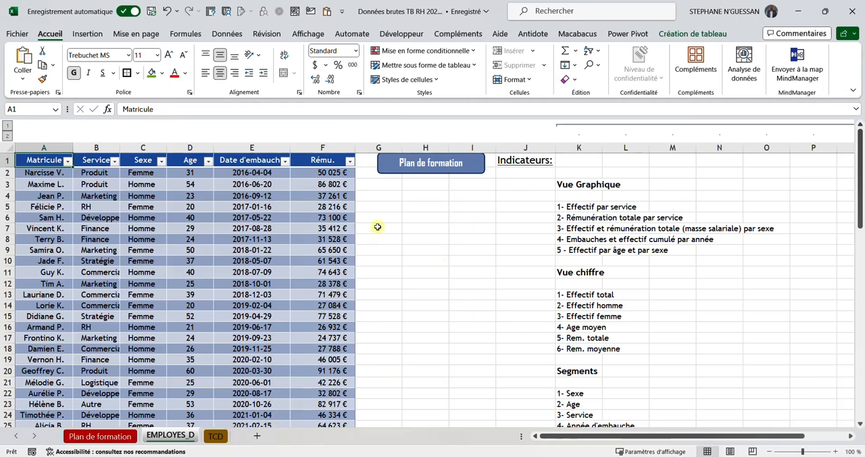
pyautogui.rightClick(473, 175)
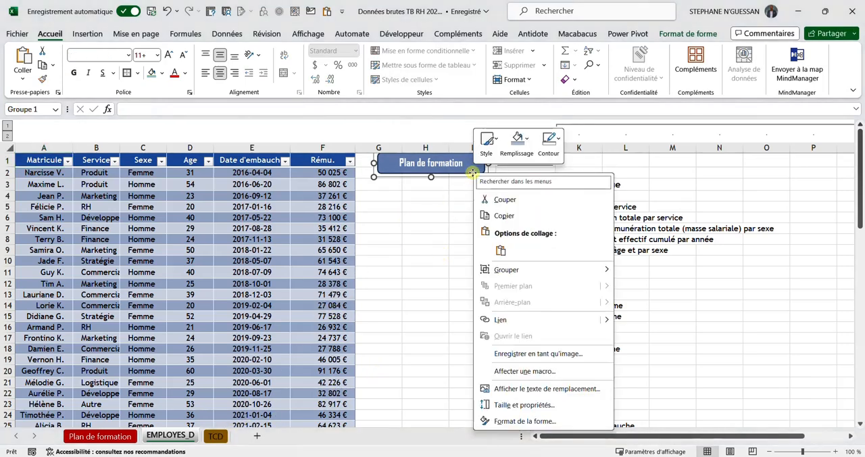
pyautogui.click(502, 216)
pyautogui.click(423, 236)
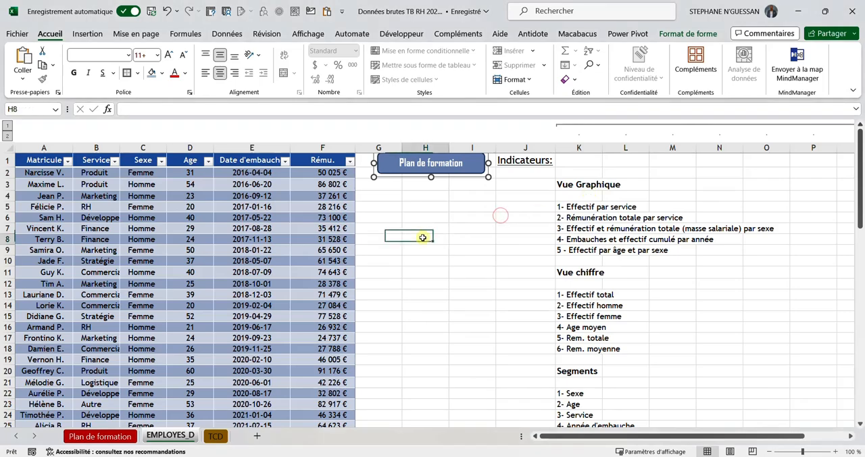
pyautogui.rightClick(422, 238)
pyautogui.press('Escape')
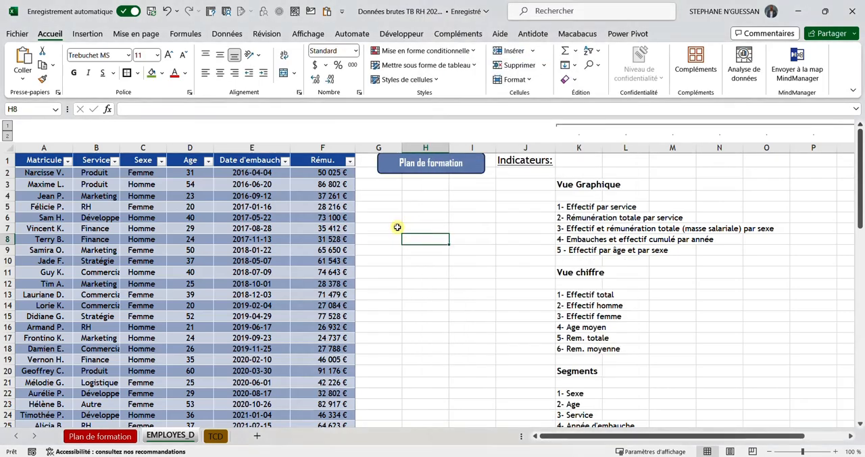
pyautogui.hotkey('ctrl', 'v')
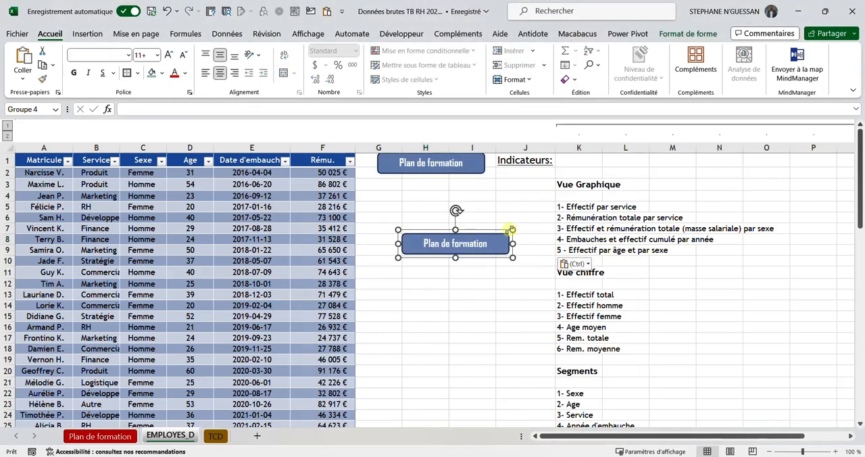
pyautogui.moveTo(502, 230); pyautogui.dragTo(769, 157)
pyautogui.press('Escape')
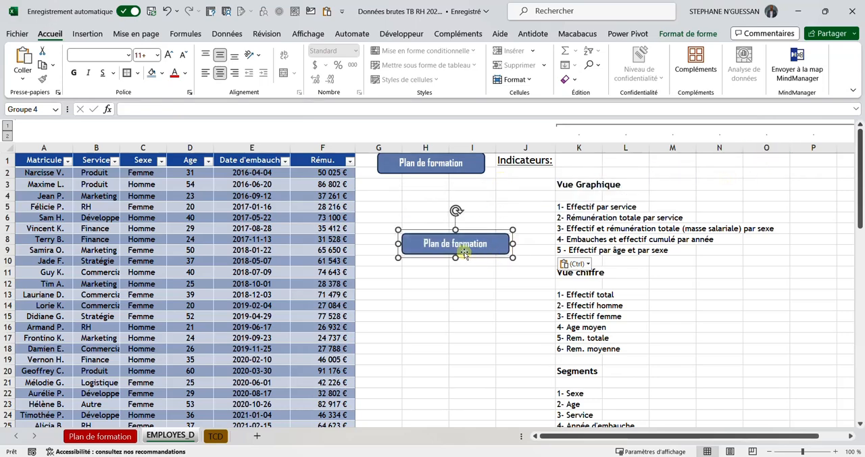
# Step: Remove the hyperlink from the copied "Plan de formation" button
pyautogui.rightClick(463, 252)
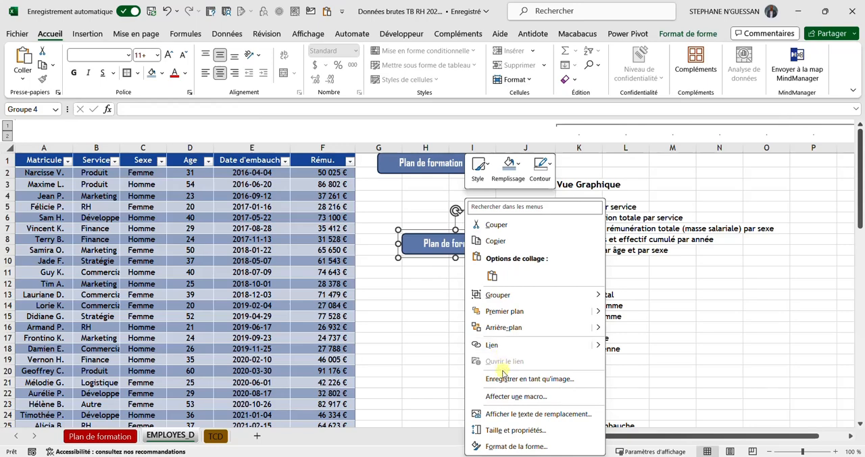
pyautogui.click(429, 338)
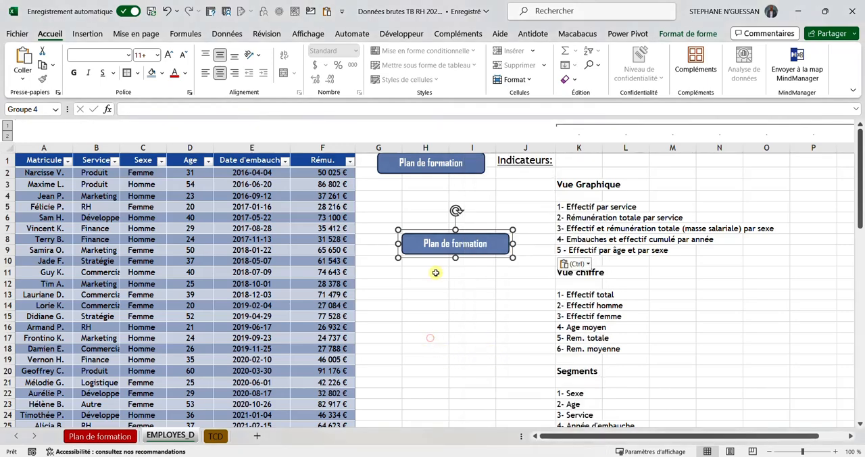
pyautogui.rightClick(436, 246)
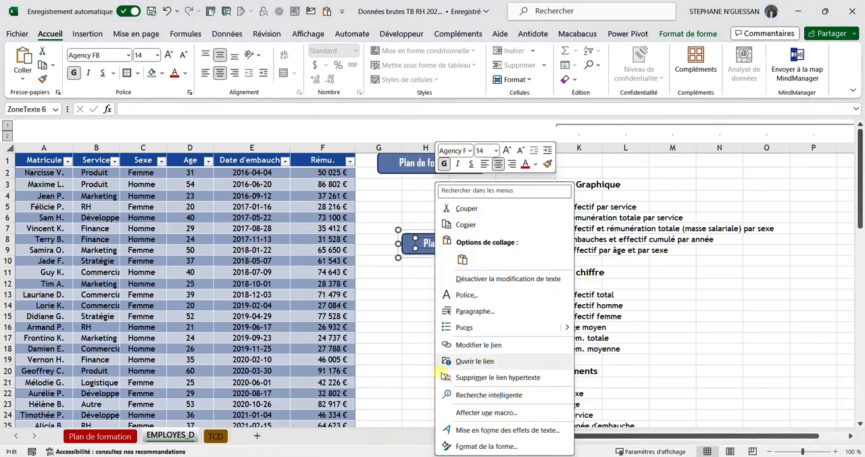
pyautogui.click(468, 378)
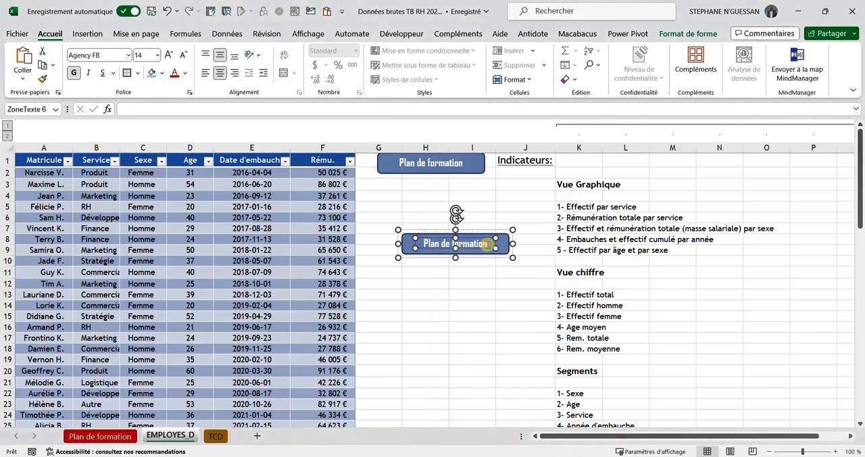
# Step: Replace the copied button's text with "Vers les TCD"
pyautogui.press('BackSpace')
pyautogui.press('BackSpace')
pyautogui.press('BackSpace')
pyautogui.press('BackSpace')
pyautogui.press('BackSpace')
pyautogui.press('BackSpace')
pyautogui.press('BackSpace')
pyautogui.press('BackSpace')
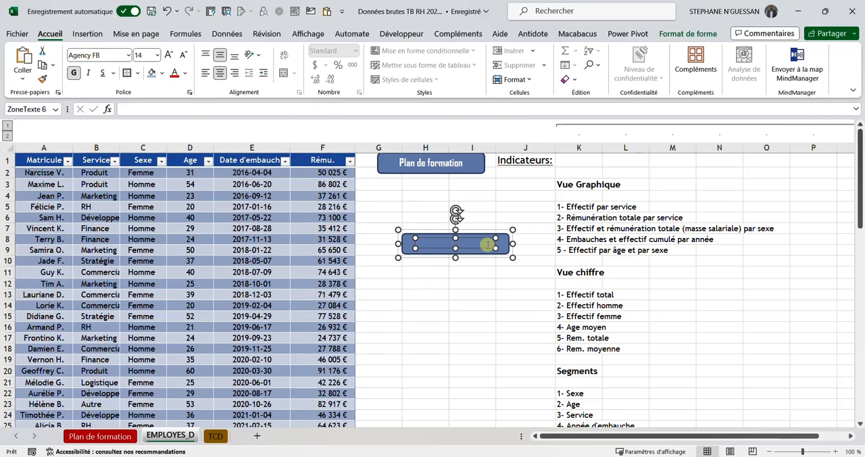
pyautogui.press('capslock')
pyautogui.write('V')
pyautogui.press('capslock')
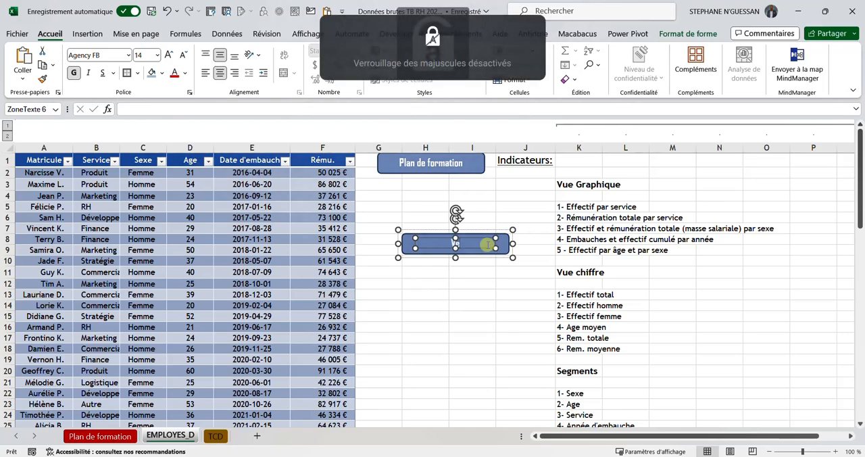
pyautogui.write('ers les')
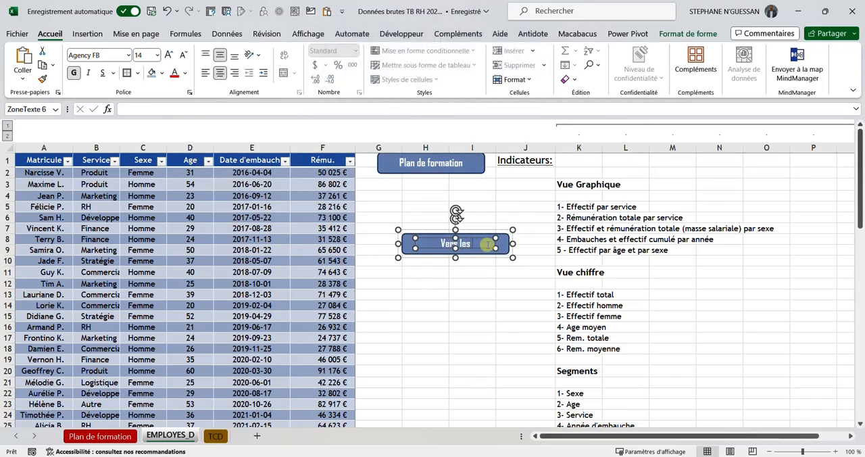
pyautogui.press('capslock')
pyautogui.write('TCD')
pyautogui.press('capslock')
pyautogui.click(489, 272)
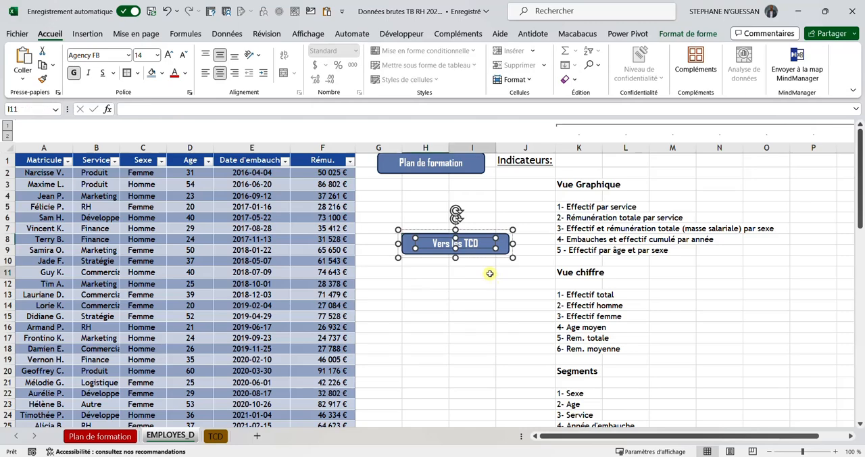
# Step: Fill the "Vers les TCD" button with a green theme colour
pyautogui.click(504, 242)
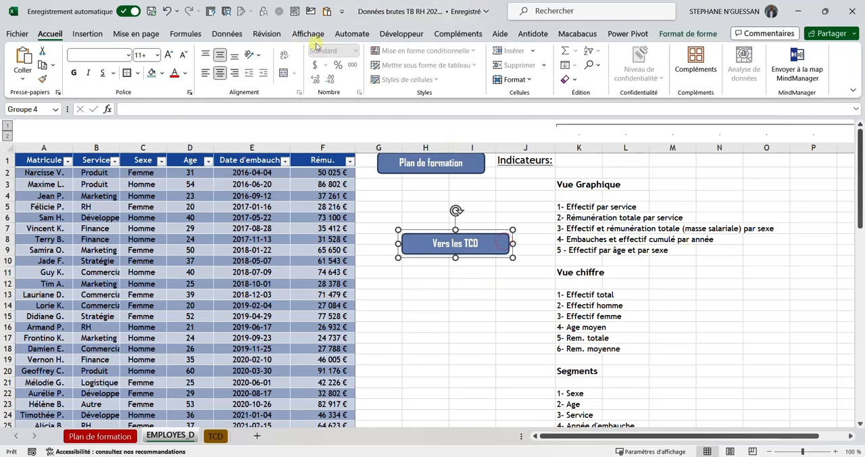
pyautogui.click(692, 33)
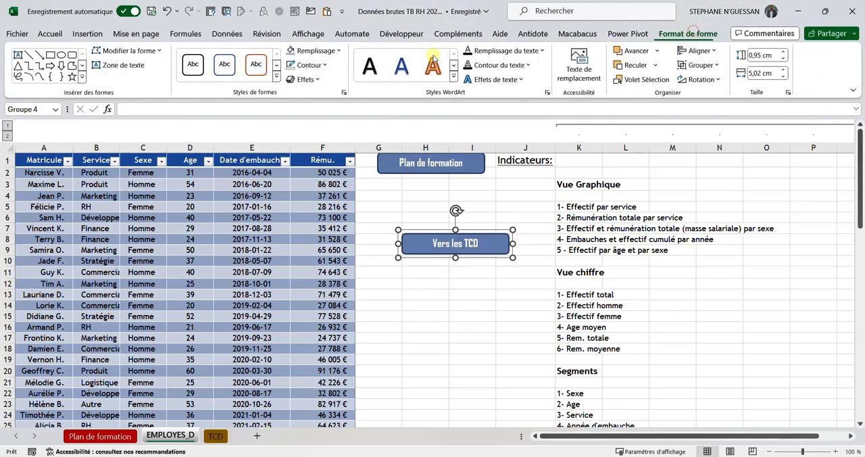
pyautogui.click(335, 51)
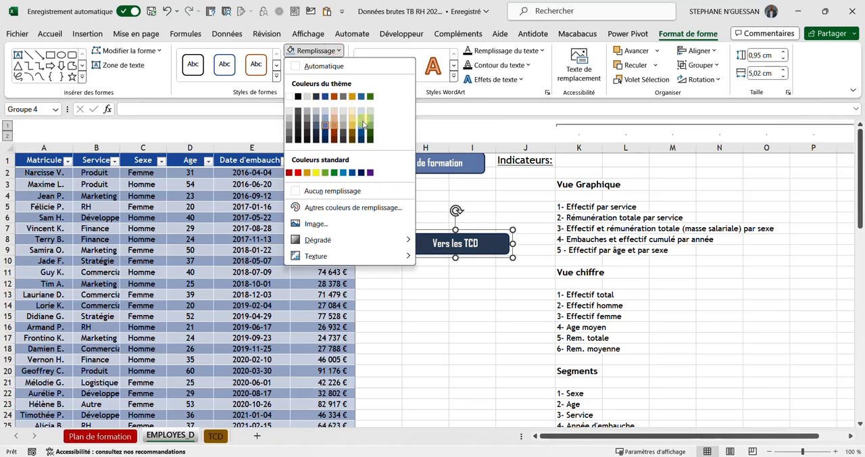
pyautogui.click(385, 167)
pyautogui.click(471, 277)
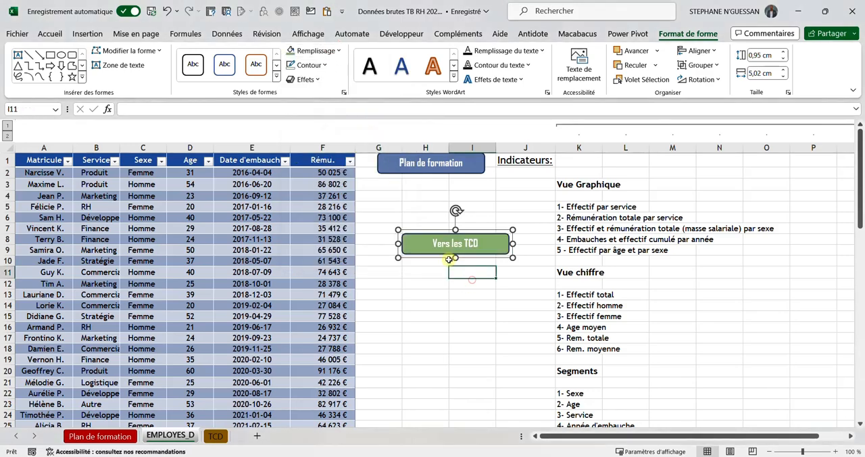
# Step: Link the "Vers les TCD" button's text to cell A1 of the TCD sheet in this document
pyautogui.click(471, 246)
pyautogui.rightClick(470, 246)
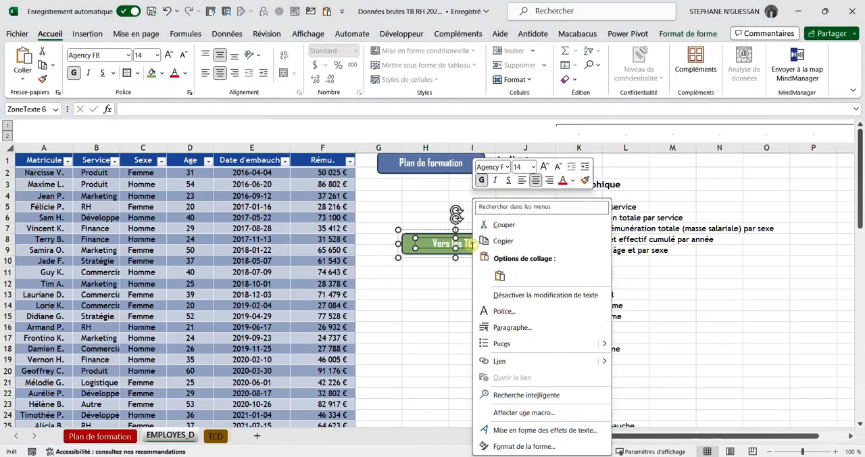
pyautogui.click(506, 363)
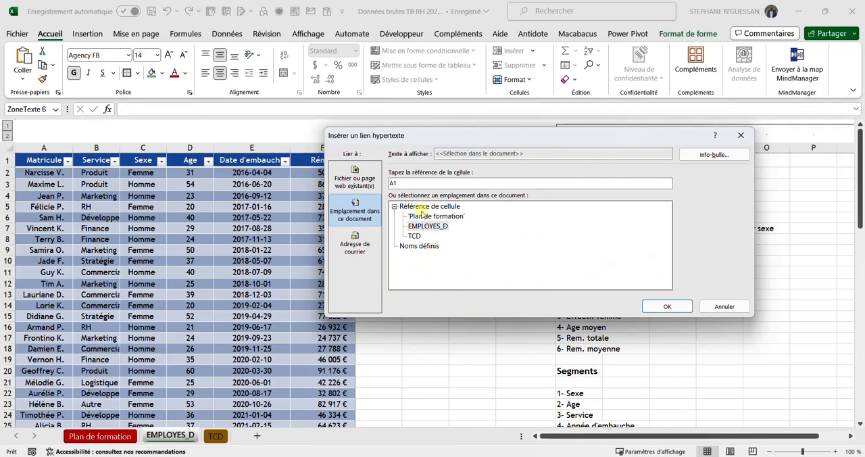
pyautogui.click(414, 235)
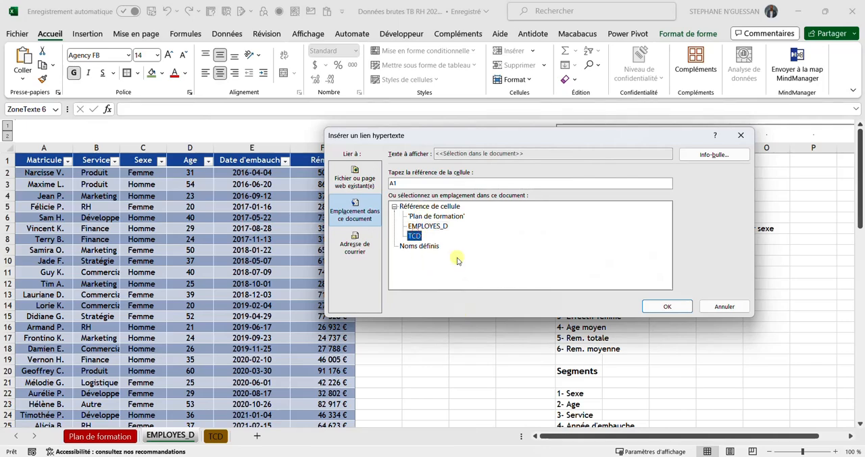
pyautogui.click(664, 306)
pyautogui.click(431, 351)
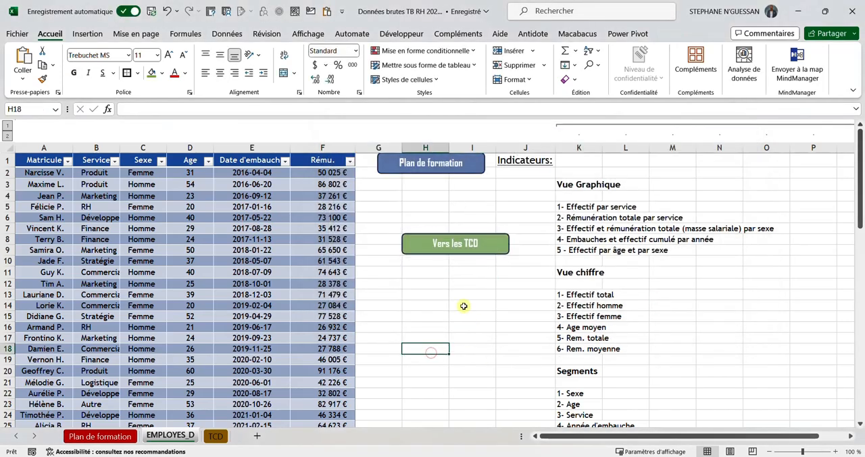
# Step: Test the links between both sheets, and move the "Vers les TCD" button directly below "Plan de formation", around rows 4 to 6
pyautogui.click(456, 245)
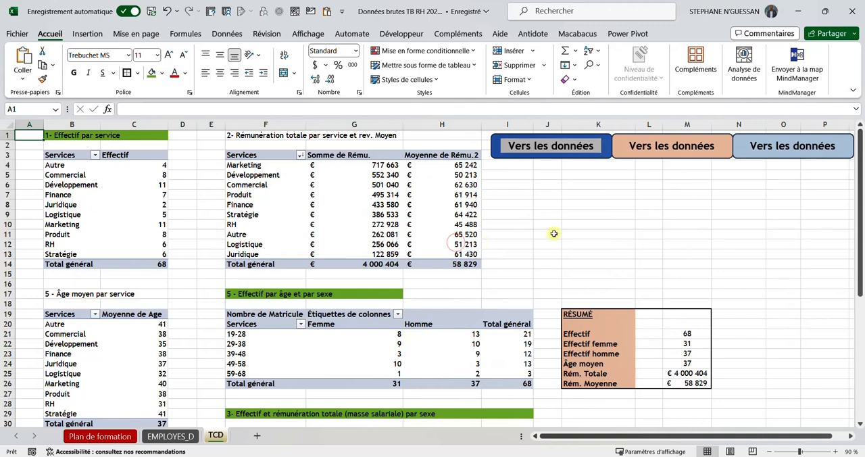
pyautogui.click(558, 146)
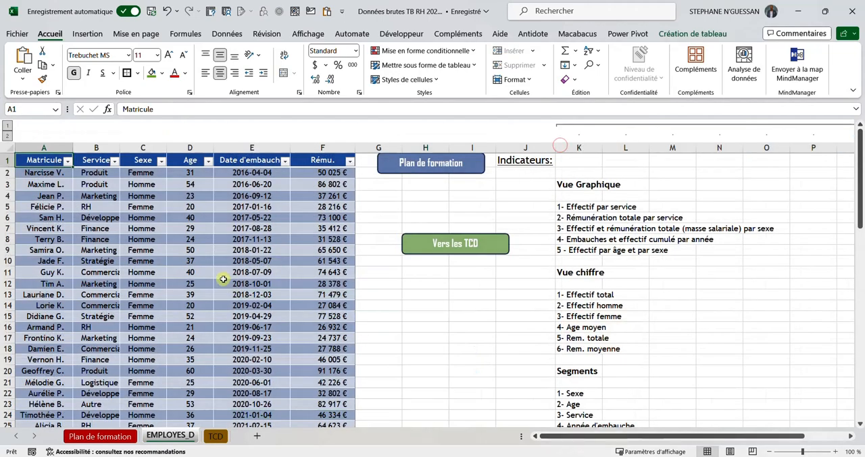
pyautogui.moveTo(446, 256); pyautogui.dragTo(420, 218)
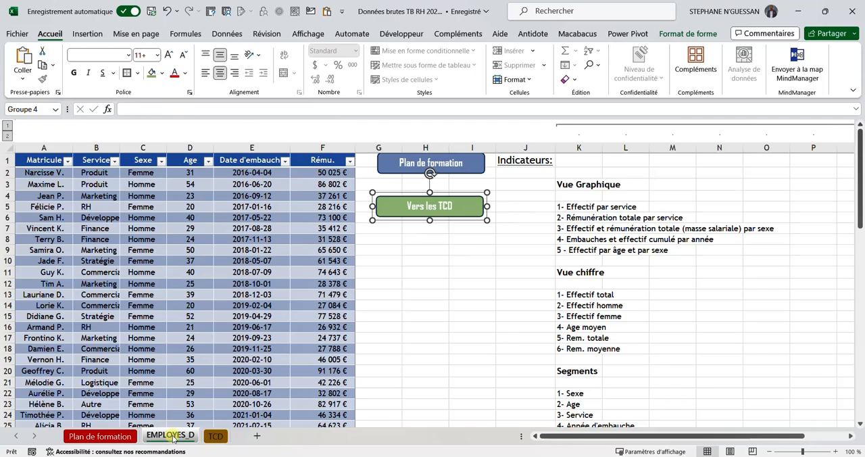
pyautogui.click(212, 437)
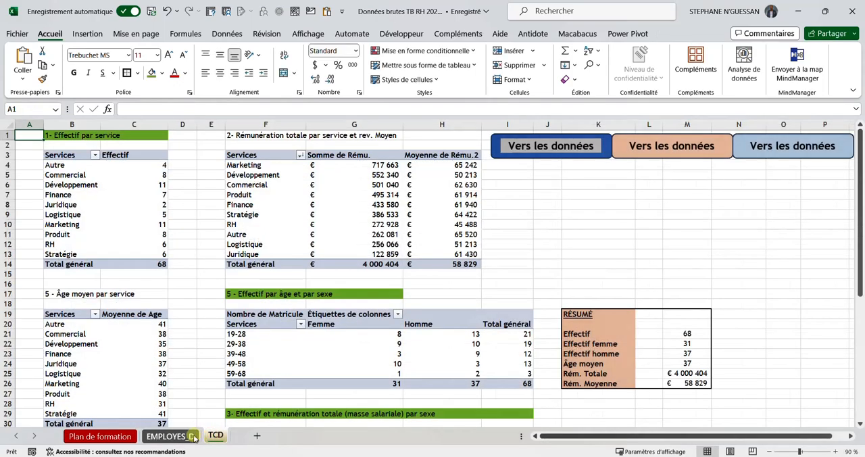
pyautogui.click(192, 436)
pyautogui.click(213, 436)
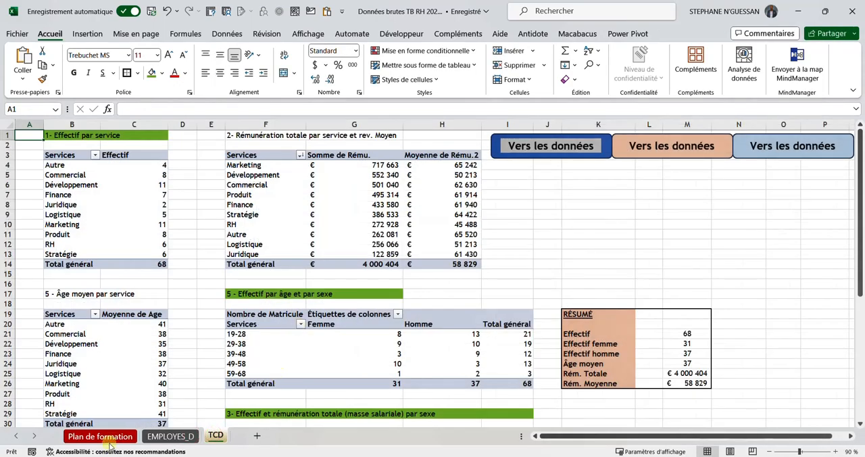
pyautogui.click(182, 437)
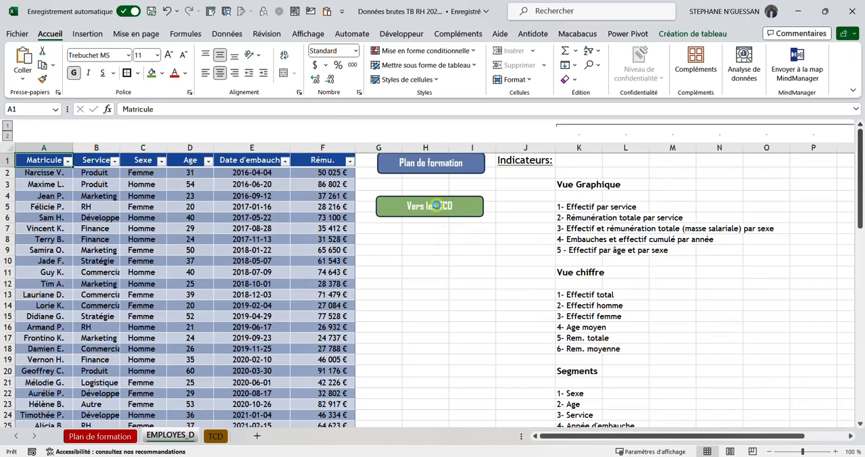
# Step: On the TCD sheet, delete the orange duplicate "Vers les données" button and place the light blue one beside the dark blue button
pyautogui.click(436, 205)
pyautogui.scroll(-1, 525, 219)
pyautogui.scroll(1, 531, 220)
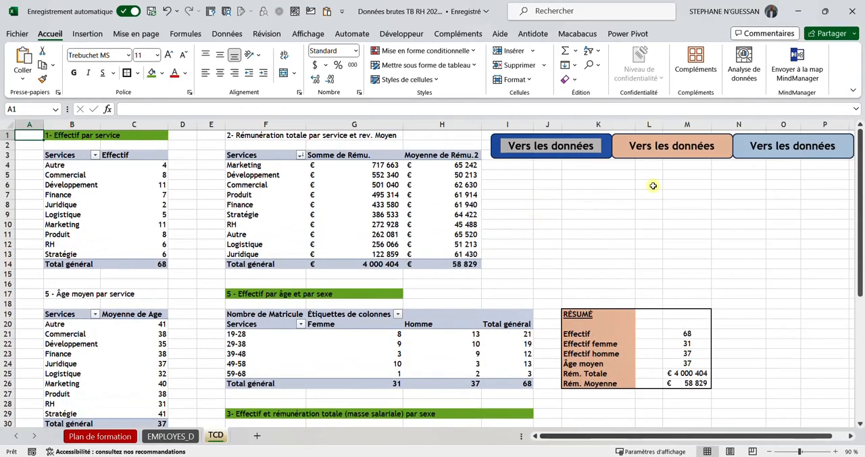
pyautogui.moveTo(698, 157); pyautogui.dragTo(737, 213)
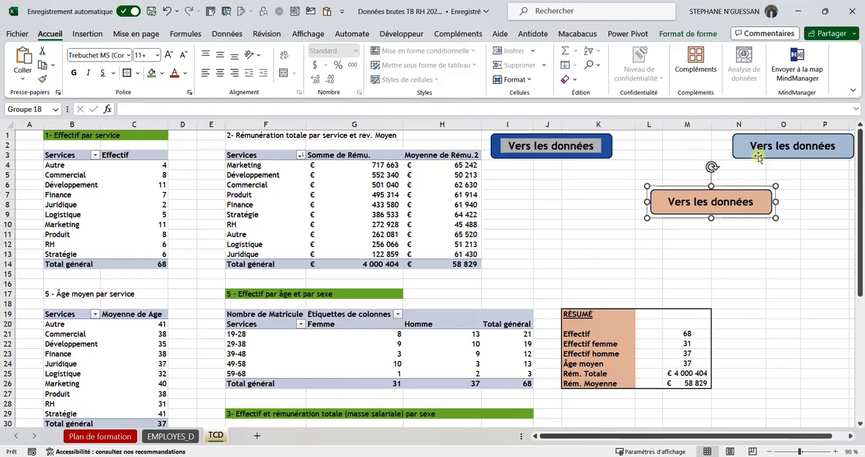
pyautogui.moveTo(755, 154); pyautogui.dragTo(674, 165)
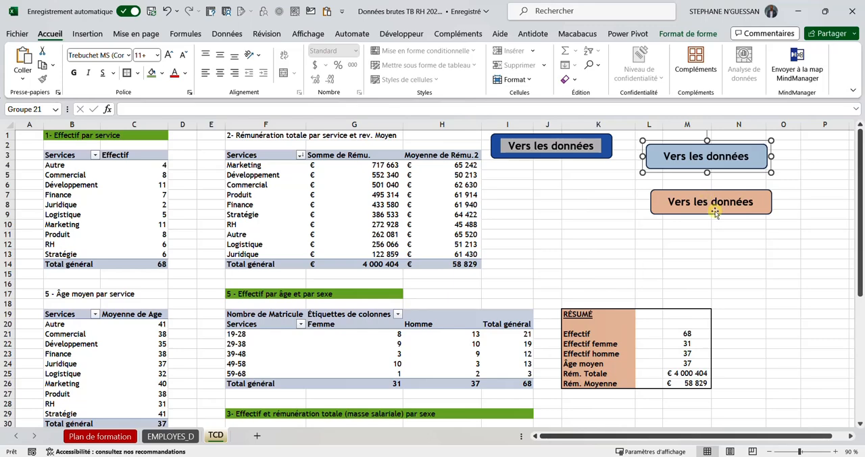
pyautogui.click(716, 210)
pyautogui.press('Delete')
pyautogui.moveTo(710, 167); pyautogui.dragTo(697, 157)
pyautogui.click(697, 157)
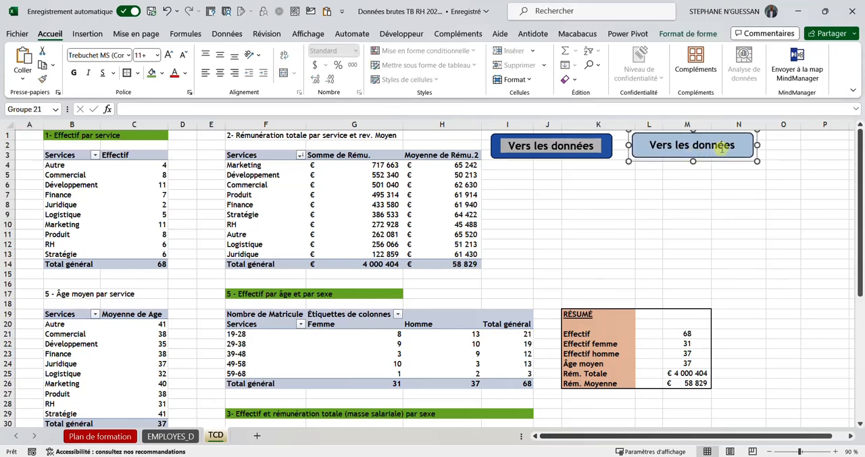
# Step: Change the light blue button's text to "Vers le TB"
pyautogui.click(733, 145)
pyautogui.press('BackSpace')
pyautogui.press('BackSpace')
pyautogui.press('BackSpace')
pyautogui.press('BackSpace')
pyautogui.press('BackSpace')
pyautogui.press('BackSpace')
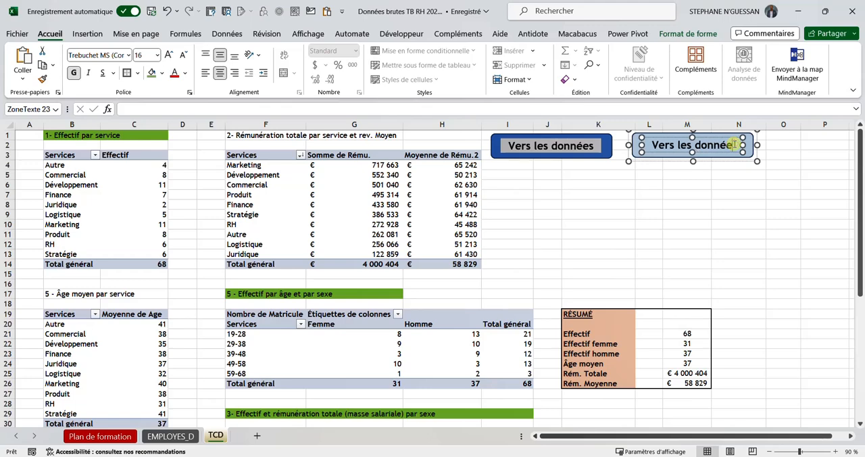
pyautogui.press('BackSpace')
pyautogui.press('BackSpace')
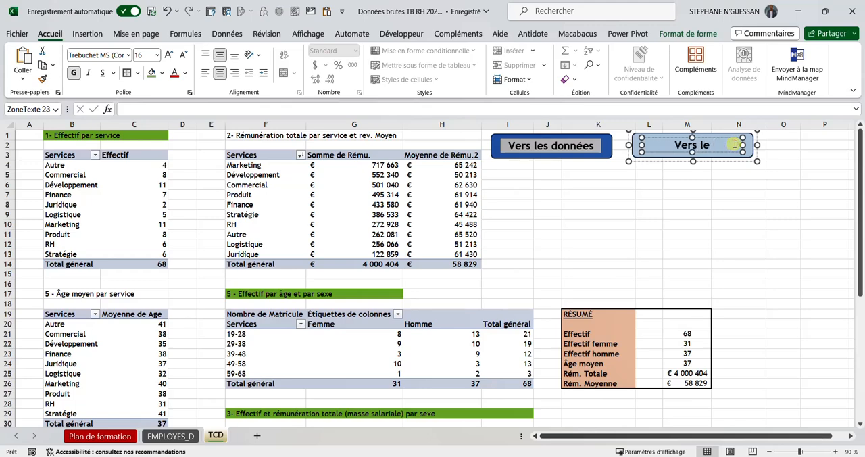
pyautogui.press('capslock')
pyautogui.write('tb')
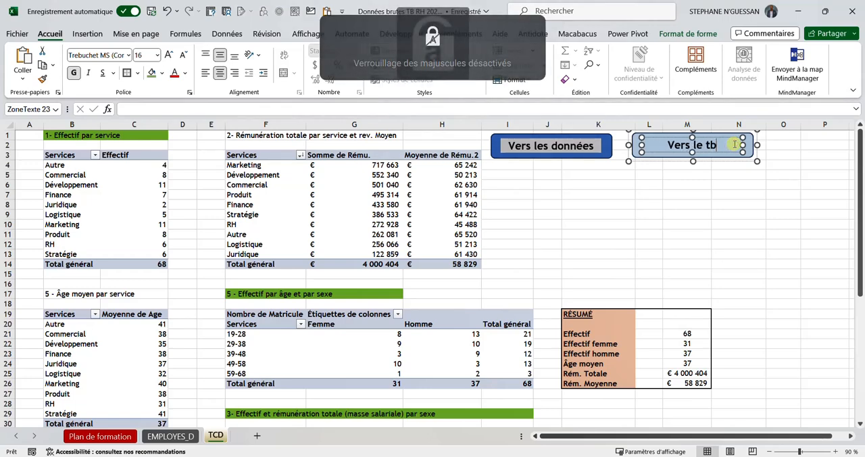
pyautogui.press('BackSpace')
pyautogui.press('BackSpace')
pyautogui.press('capslock')
pyautogui.write('TB')
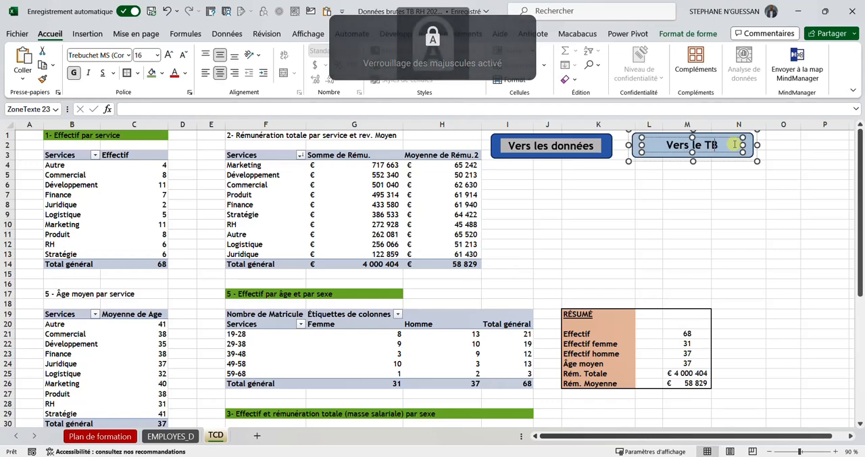
pyautogui.click(735, 193)
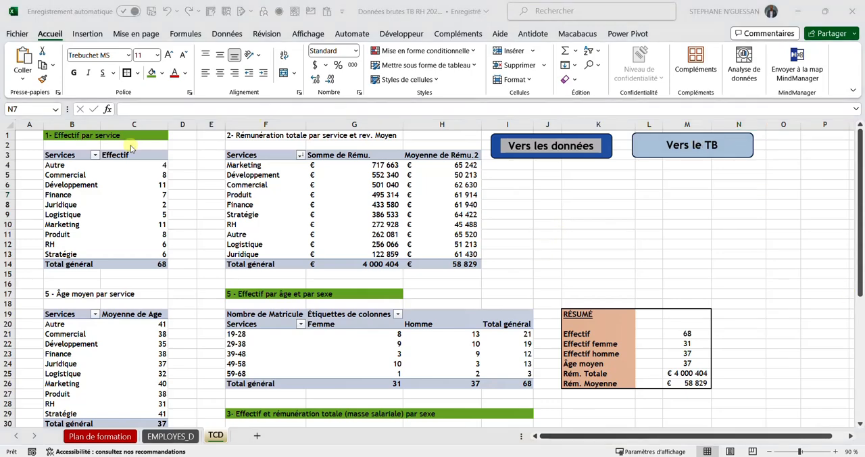
# Step: Insert a stacked column pivot chart (Histogramme empilé) from the "Effectif par service" pivot table and place it below the navigation buttons
pyautogui.click(72, 202)
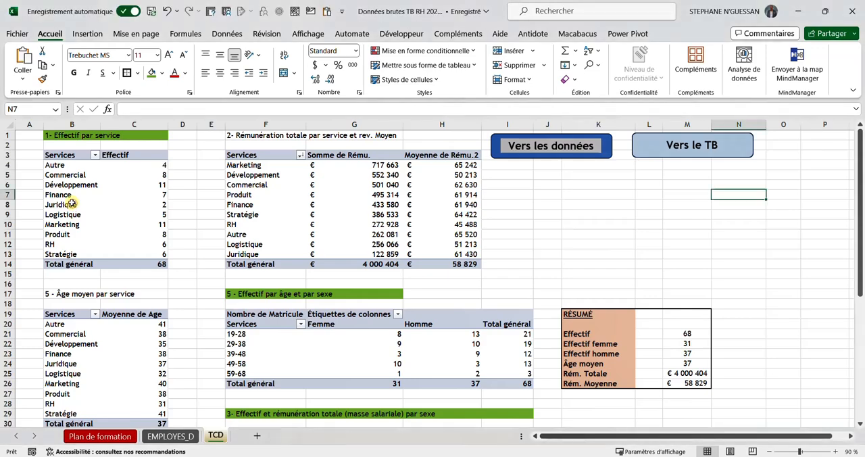
pyautogui.click(72, 202)
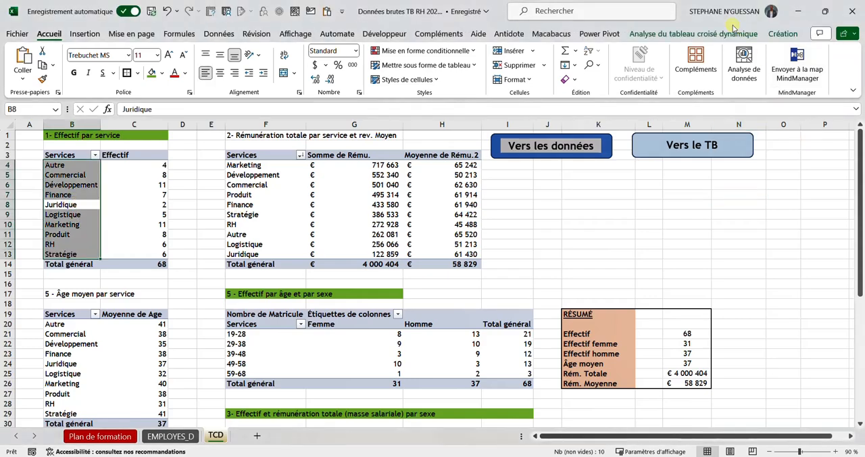
pyautogui.click(732, 34)
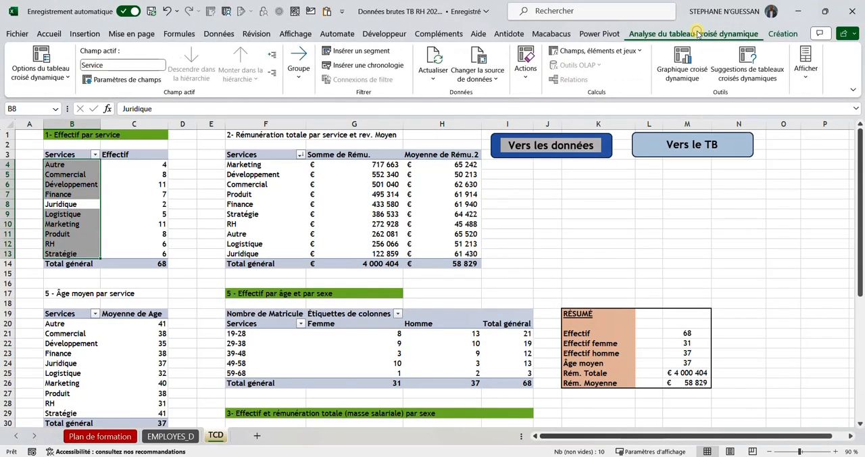
pyautogui.click(680, 68)
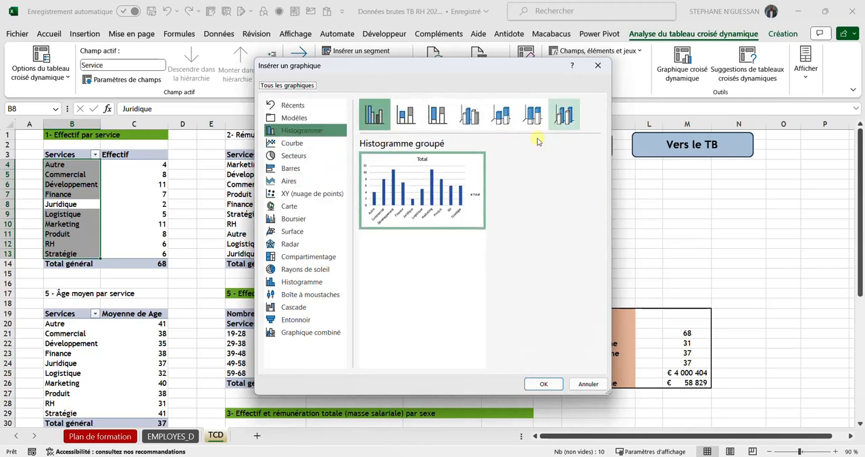
pyautogui.click(303, 142)
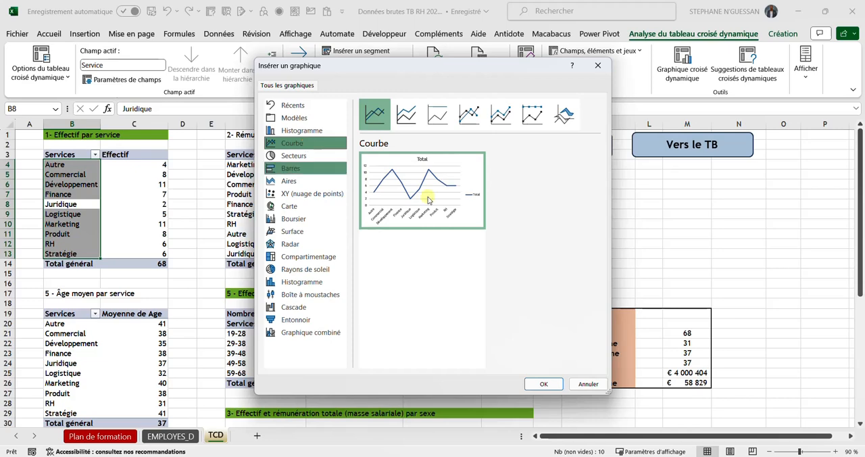
pyautogui.moveTo(437, 217)
pyautogui.click(328, 158)
pyautogui.click(319, 169)
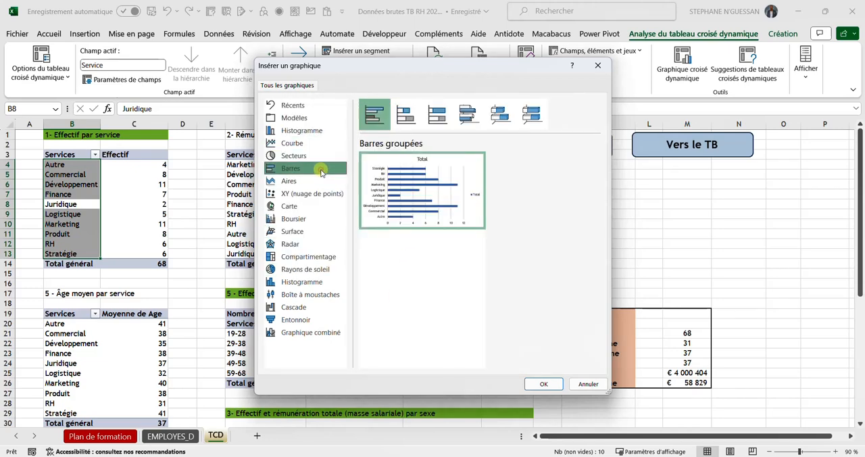
pyautogui.click(317, 183)
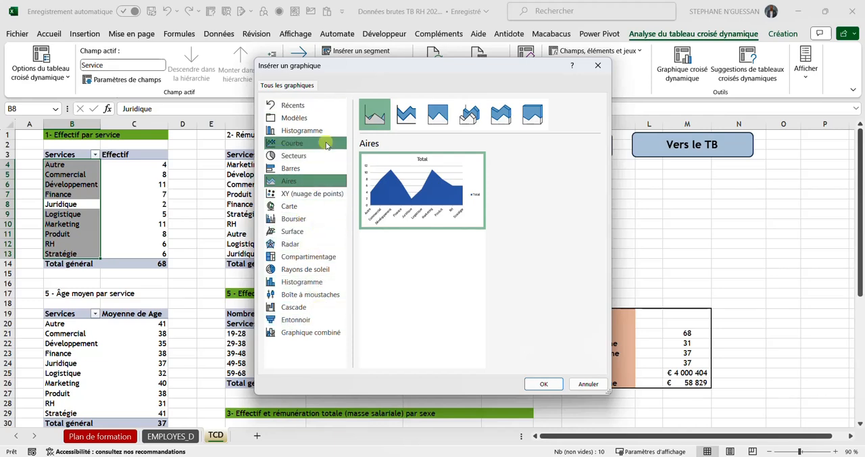
pyautogui.click(327, 144)
pyautogui.click(322, 130)
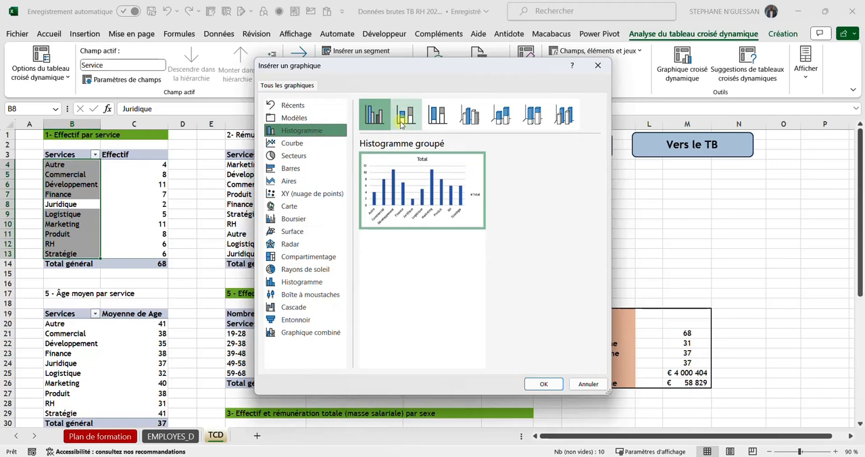
pyautogui.click(404, 118)
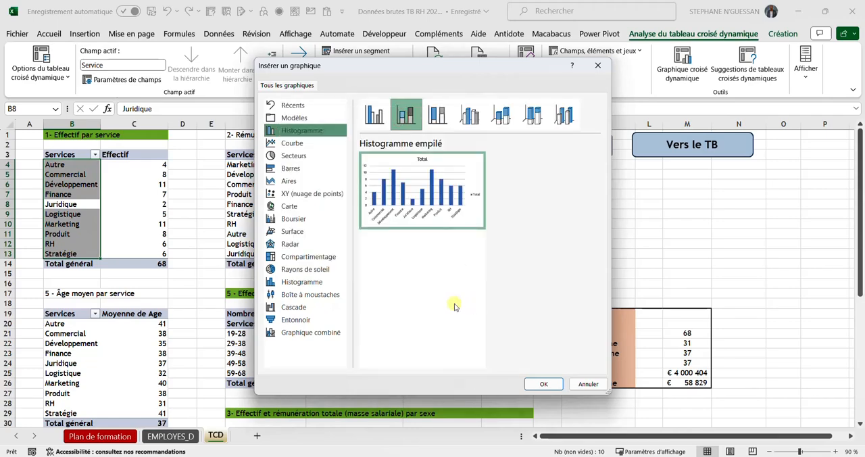
pyautogui.click(553, 379)
pyautogui.moveTo(474, 225); pyautogui.dragTo(672, 177)
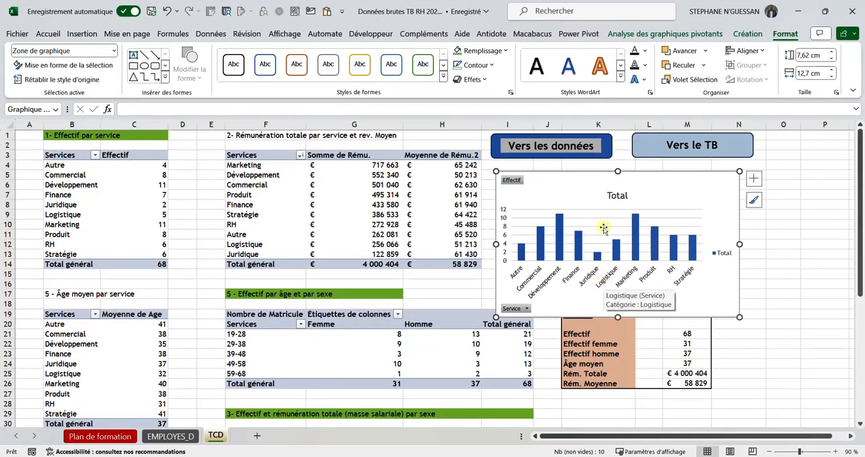
# Step: Review the model dashboard on the Plan de formation sheet using the navigation buttons, and return to the TCD sheet
pyautogui.click(540, 146)
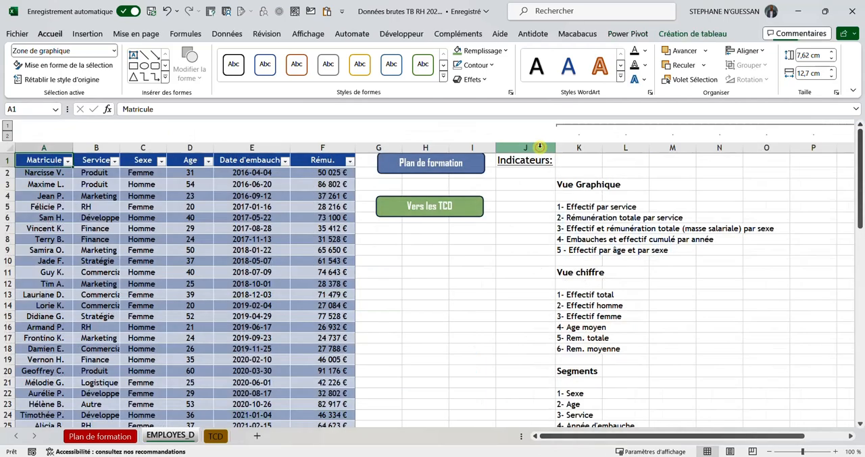
pyautogui.click(424, 162)
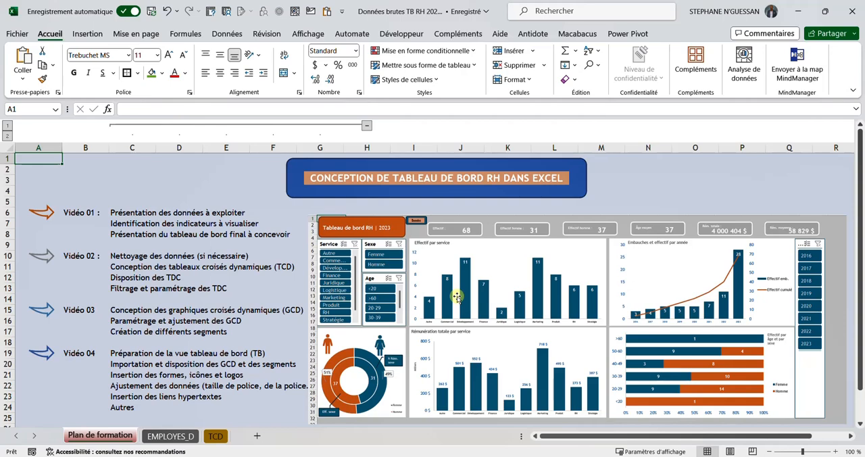
pyautogui.click(479, 179)
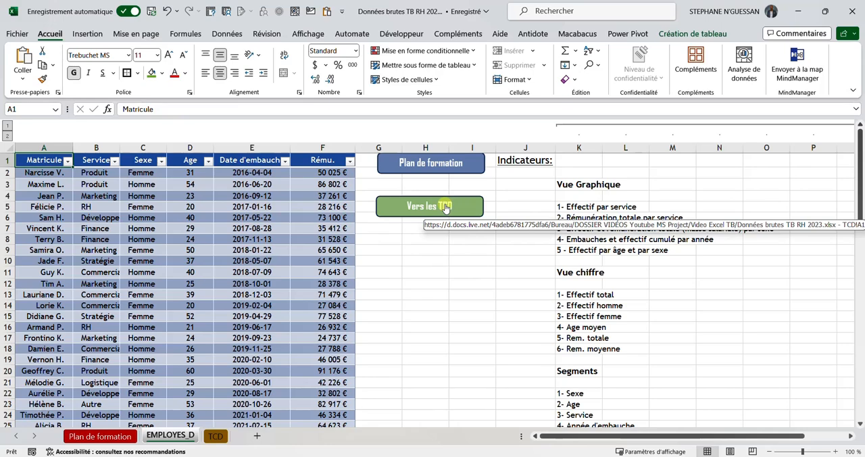
pyautogui.click(429, 209)
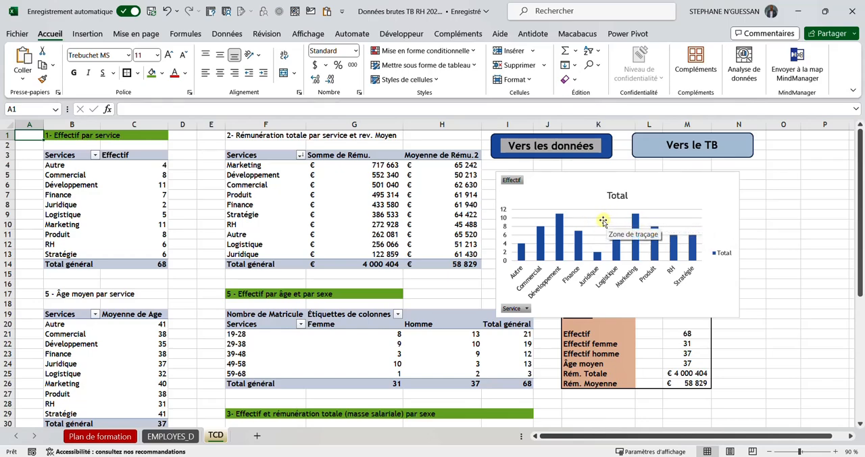
# Step: Strip the Effectif par service chart of its "Total" title, all its field buttons and its horizontal gridlines
pyautogui.click(624, 197)
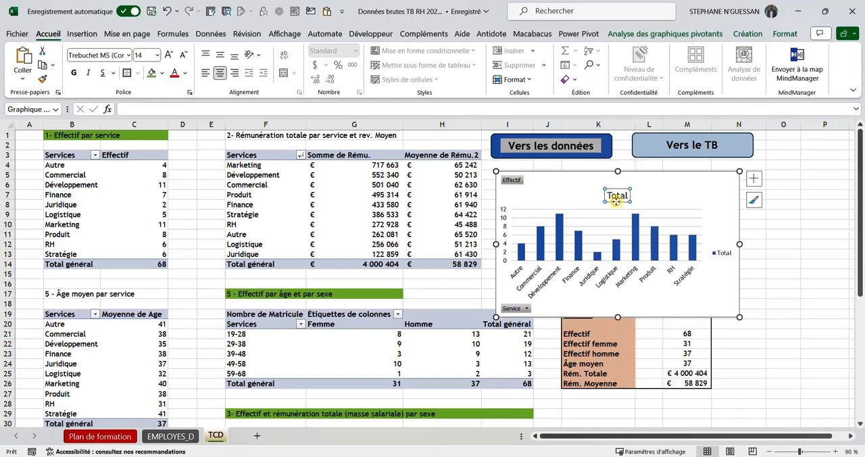
pyautogui.press('Delete')
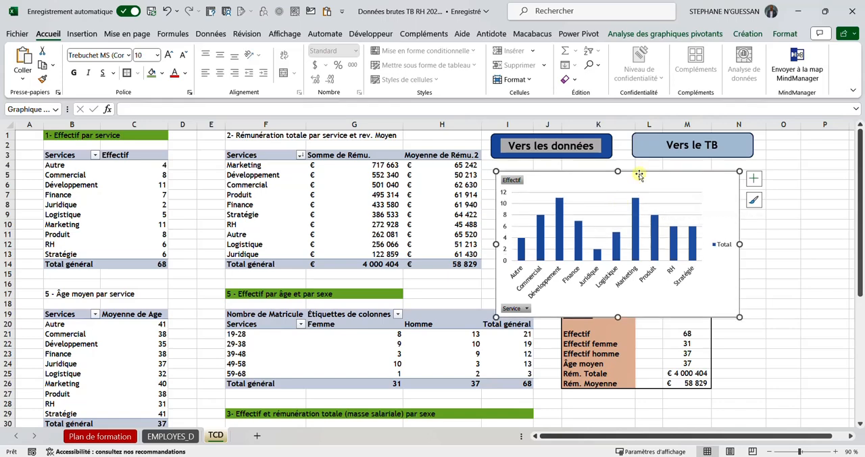
pyautogui.rightClick(505, 180)
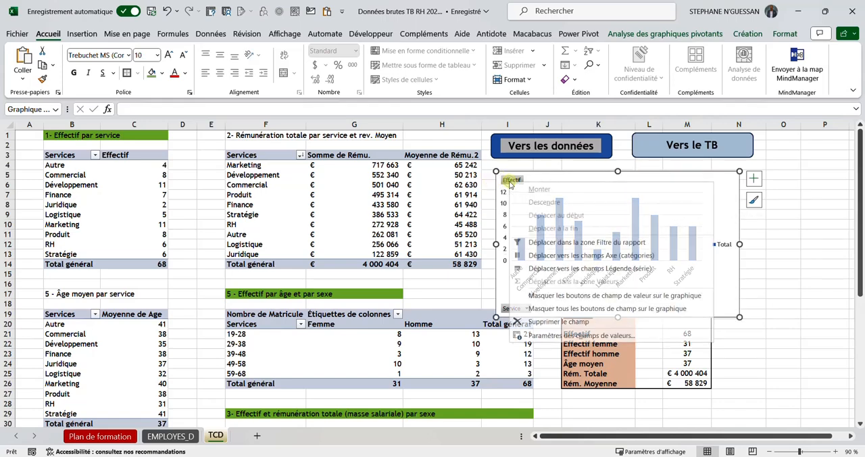
pyautogui.click(596, 310)
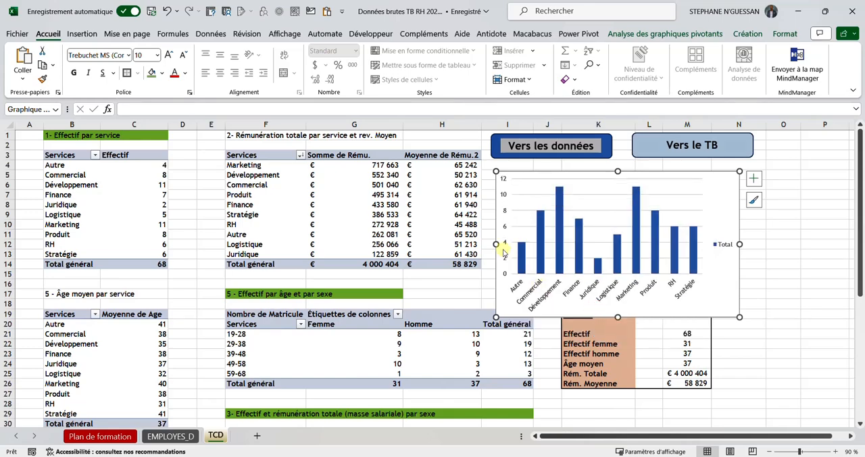
pyautogui.click(607, 211)
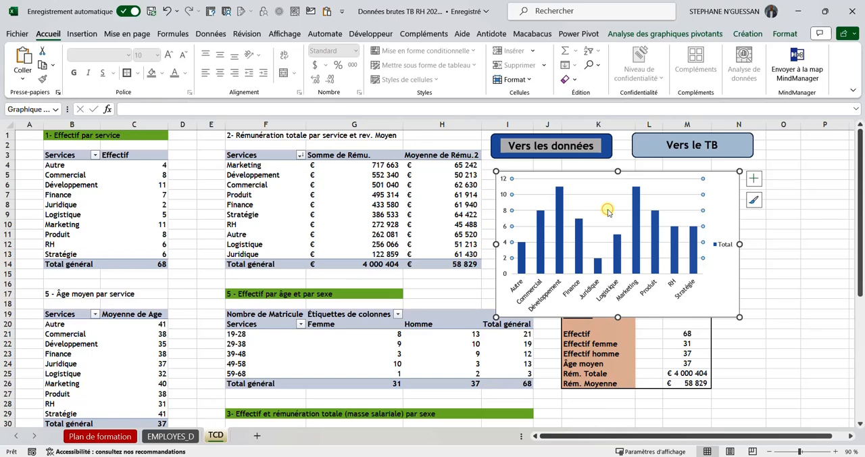
pyautogui.press('Delete')
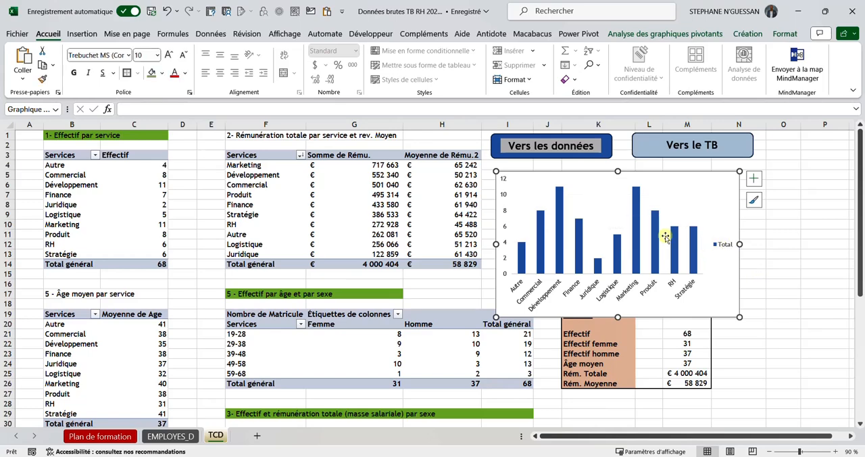
# Step: Set the column series' gap width to 50 % and reposition the chart, enlarged, over columns E to I around rows 6 to 21
pyautogui.rightClick(635, 199)
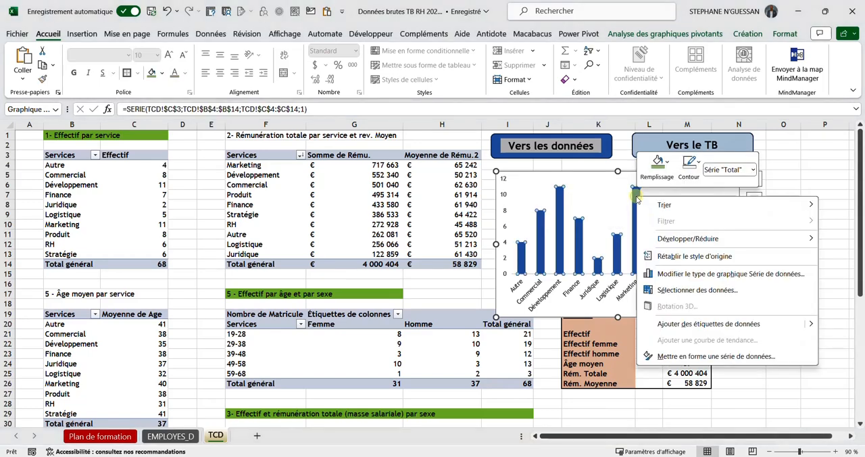
pyautogui.click(679, 356)
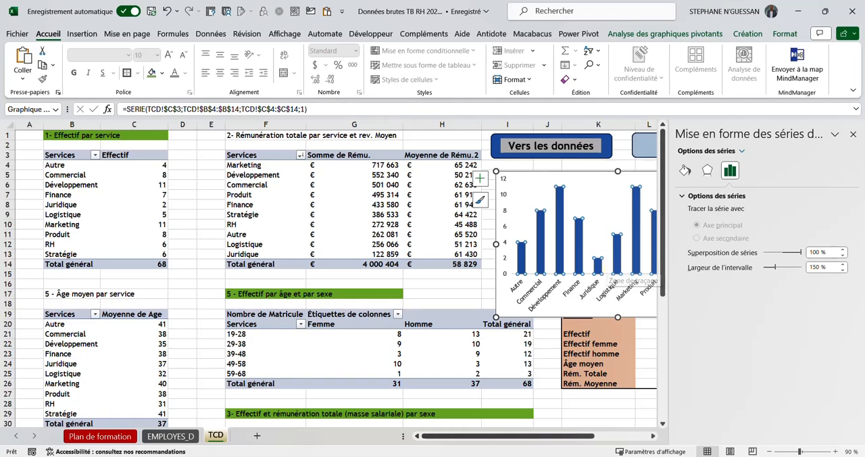
pyautogui.click(814, 266)
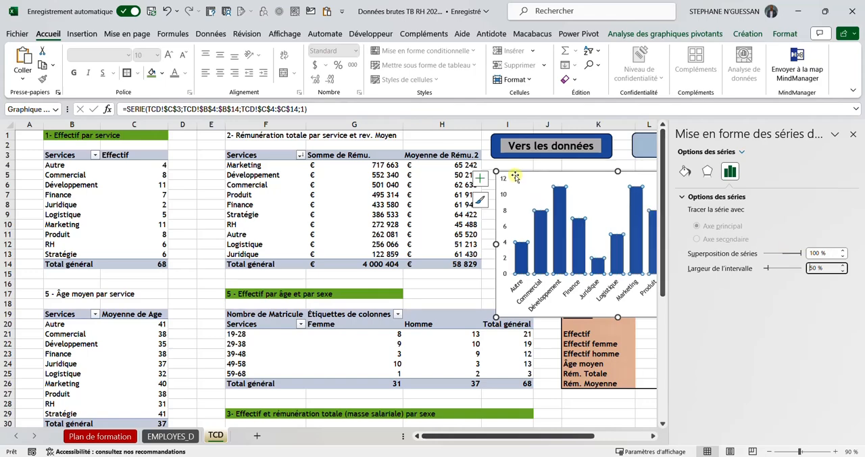
pyautogui.moveTo(515, 175); pyautogui.dragTo(218, 190)
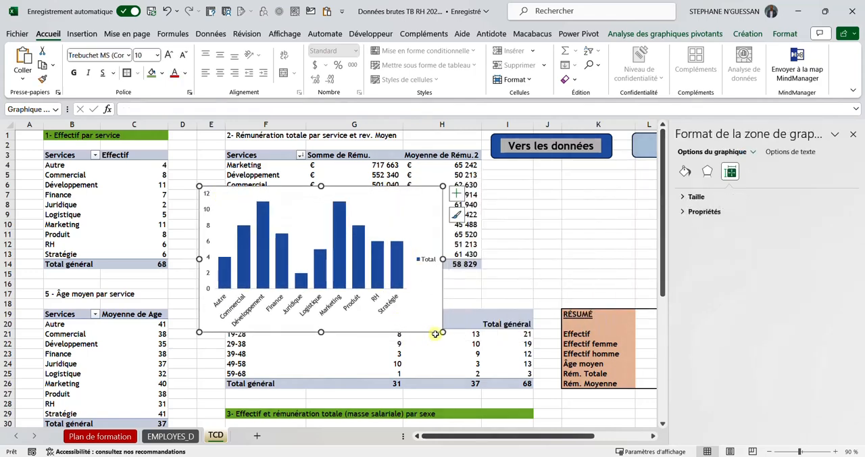
pyautogui.moveTo(440, 331); pyautogui.dragTo(502, 340)
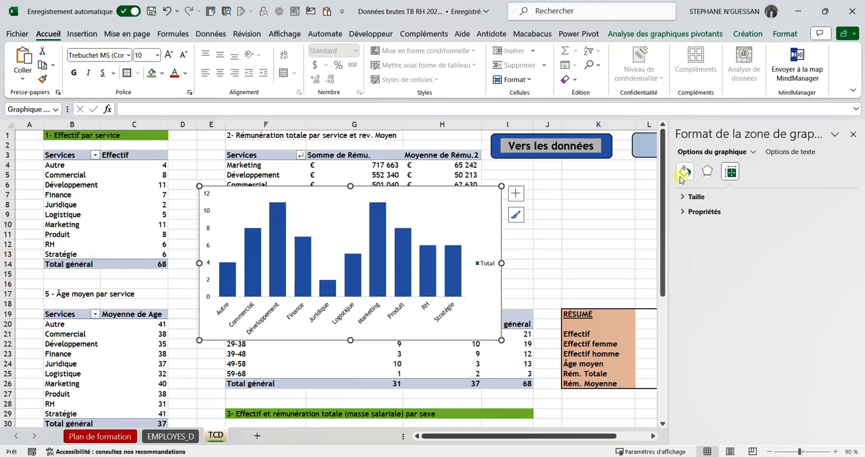
# Step: Add data labels to the chart's columns and bring up the label position options
pyautogui.click(380, 233)
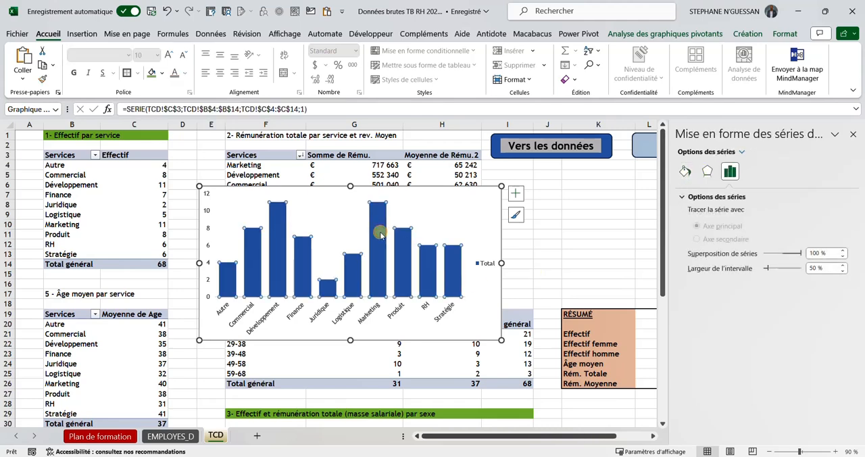
pyautogui.click(515, 193)
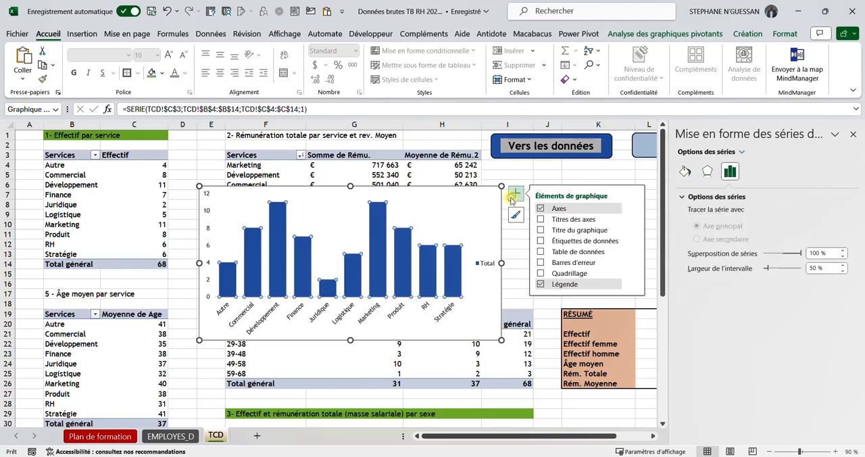
pyautogui.click(540, 240)
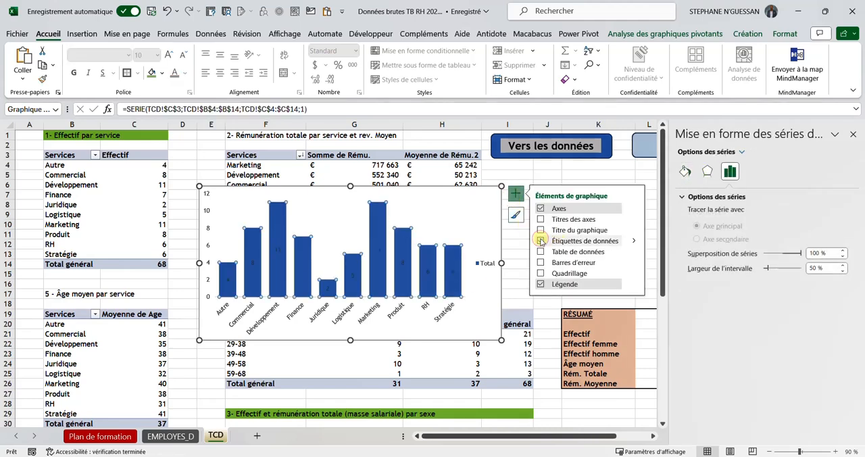
pyautogui.click(634, 241)
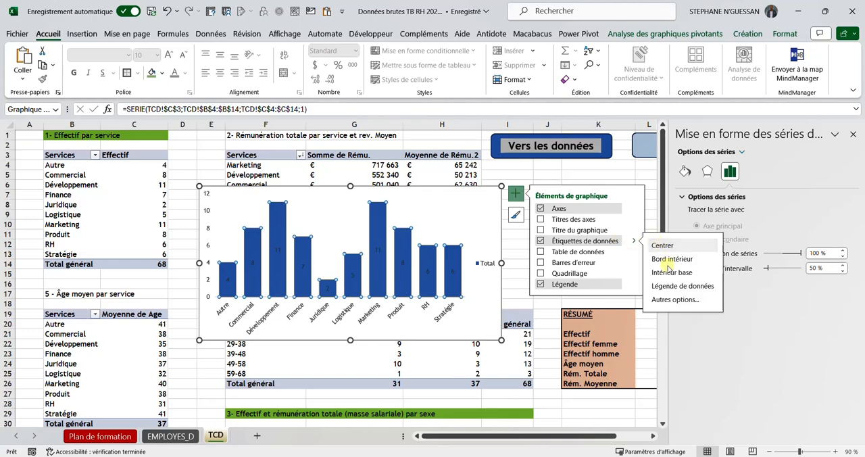
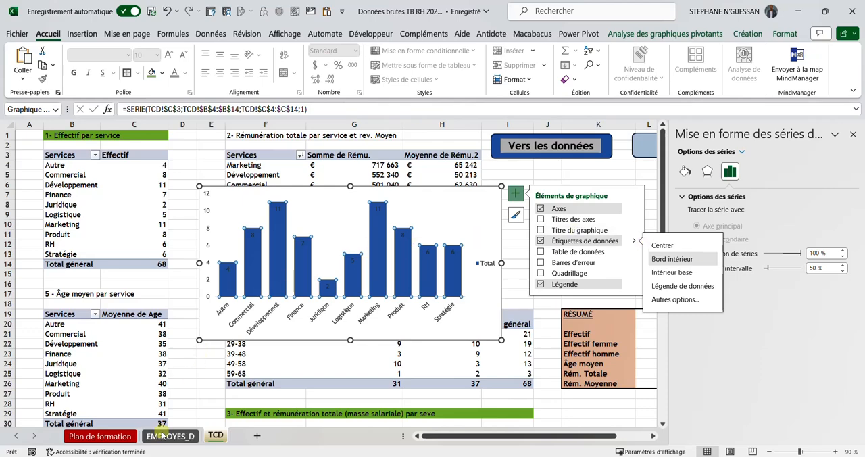
# Step: Make the Effectif par service chart's data labels bold and white, after checking the model on the Plan de formation sheet, and close the formatting pane
pyautogui.click(102, 435)
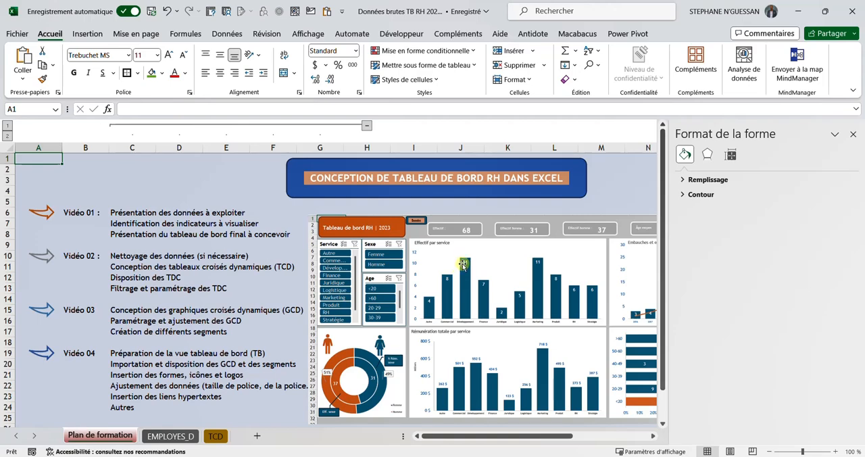
pyautogui.click(216, 435)
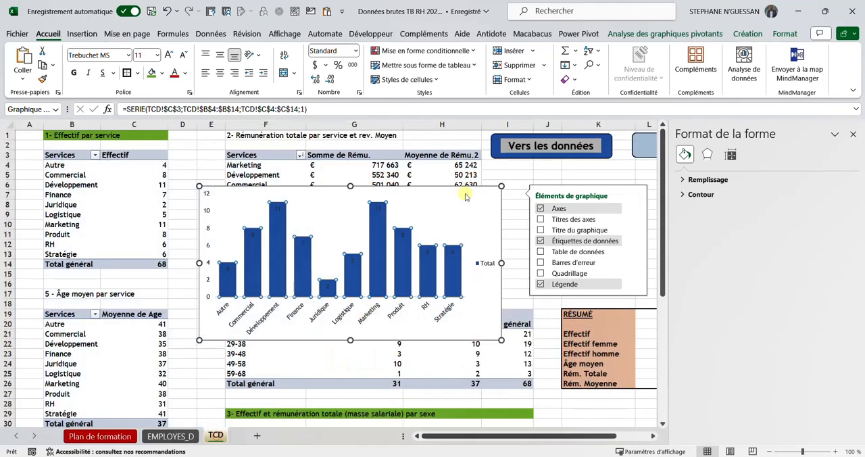
pyautogui.click(379, 210)
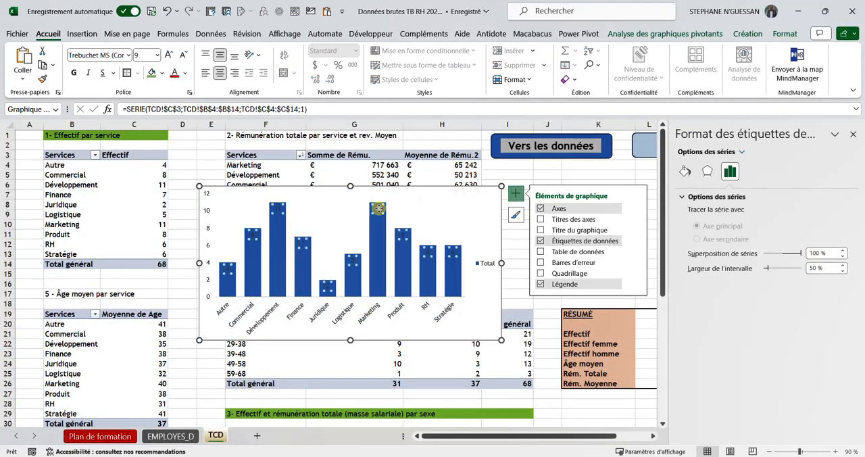
pyautogui.click(73, 73)
pyautogui.click(185, 73)
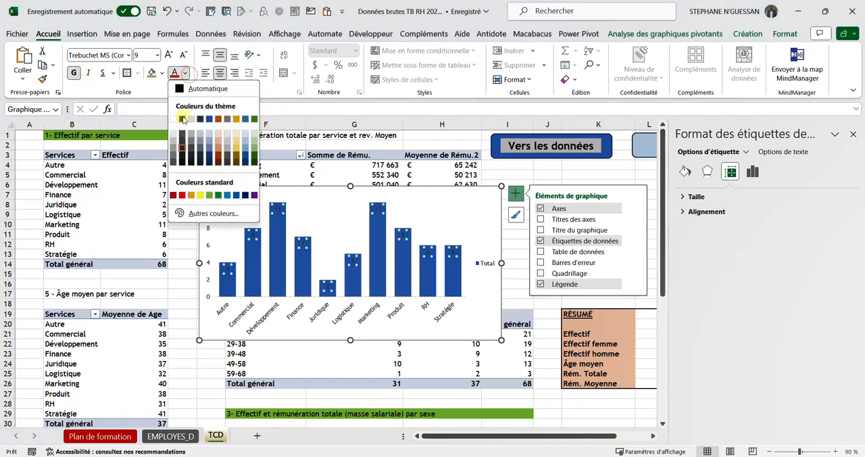
pyautogui.click(174, 119)
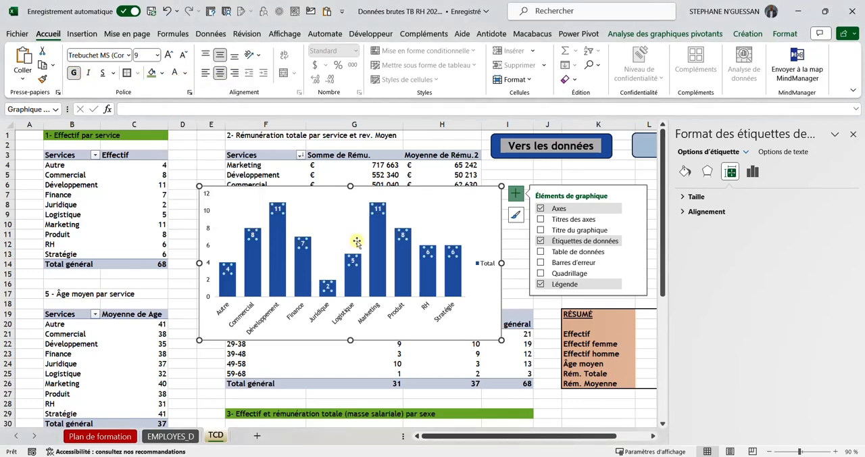
pyautogui.click(462, 207)
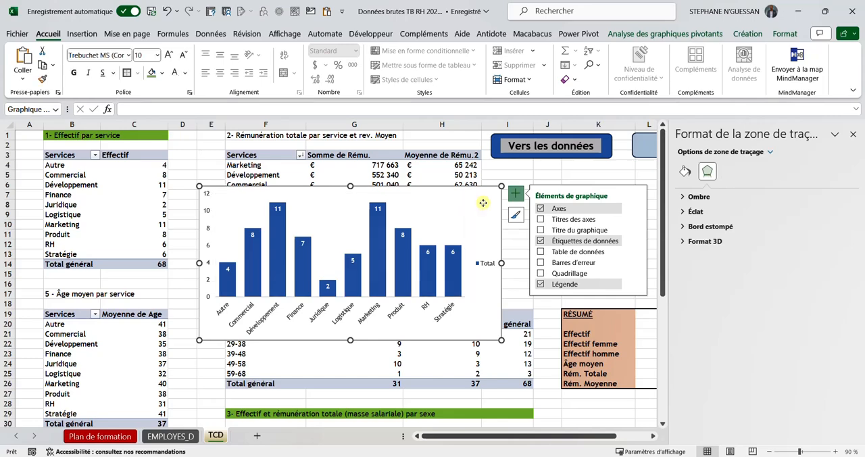
pyautogui.click(483, 203)
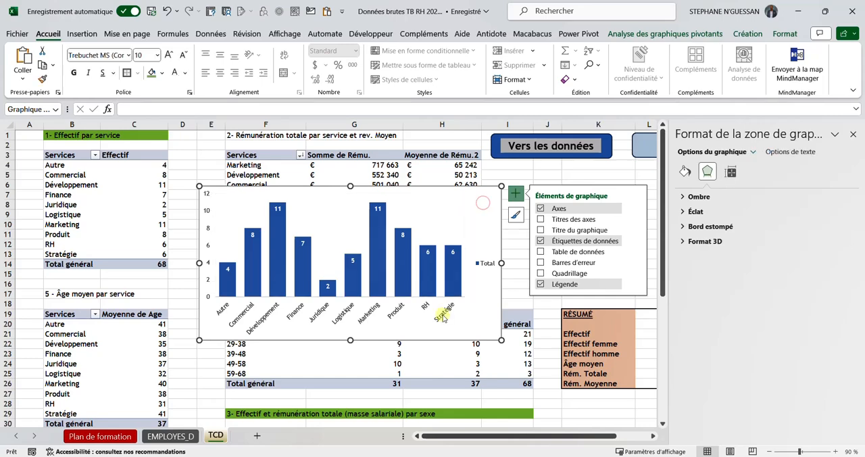
pyautogui.click(853, 136)
pyautogui.click(683, 194)
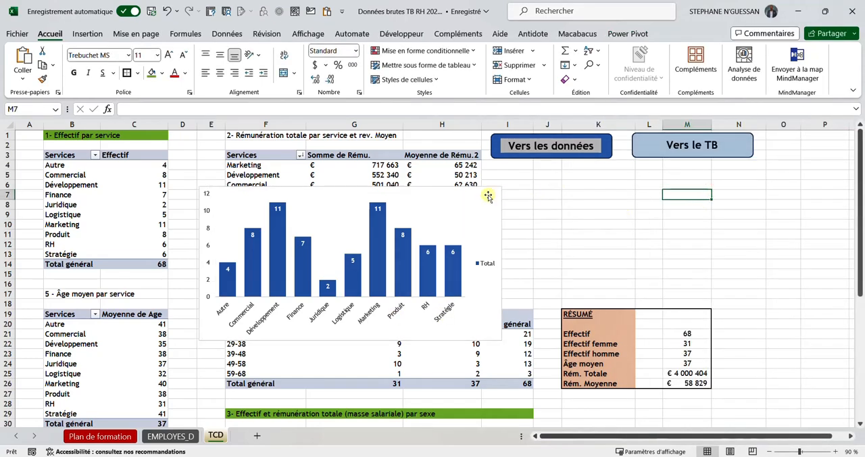
# Step: Move the Effectif par service chart from the TCD sheet onto a new worksheet, over columns C to J around rows 4 to 19
pyautogui.moveTo(488, 196); pyautogui.dragTo(686, 190)
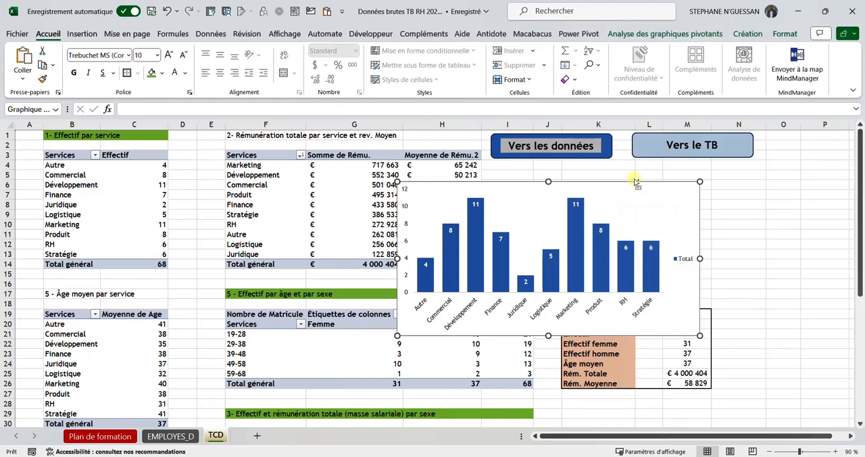
pyautogui.press('Delete')
pyautogui.click(255, 435)
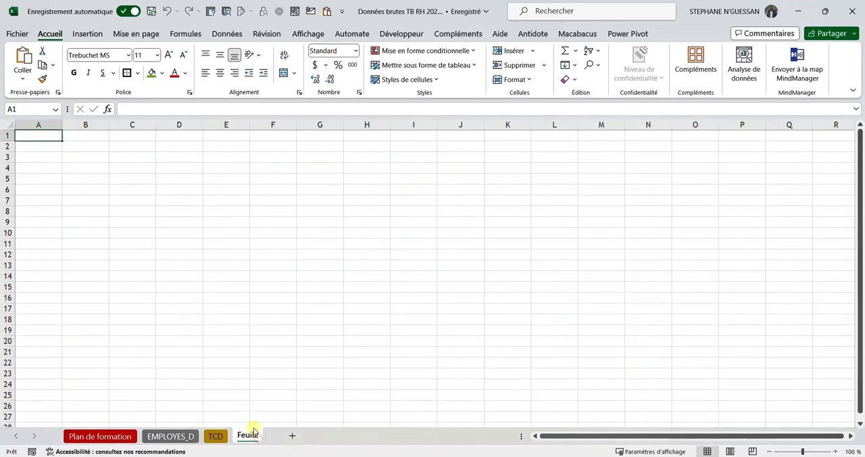
pyautogui.click(191, 205)
pyautogui.hotkey('ctrl', 'v')
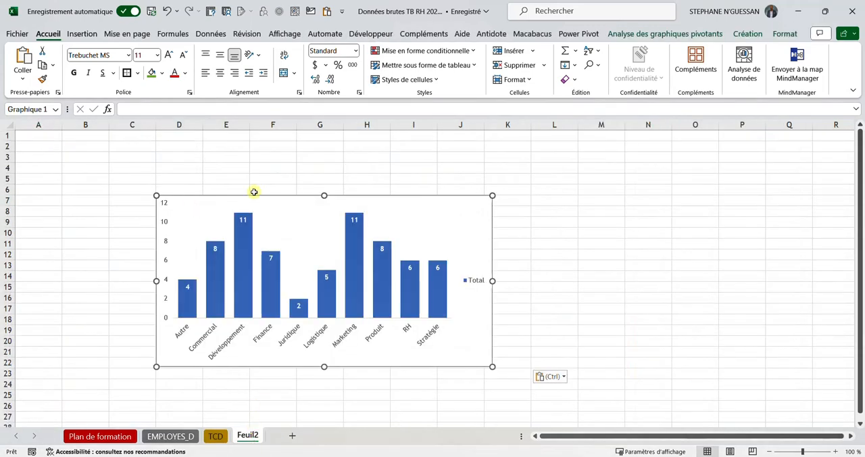
pyautogui.moveTo(282, 198); pyautogui.dragTo(261, 171)
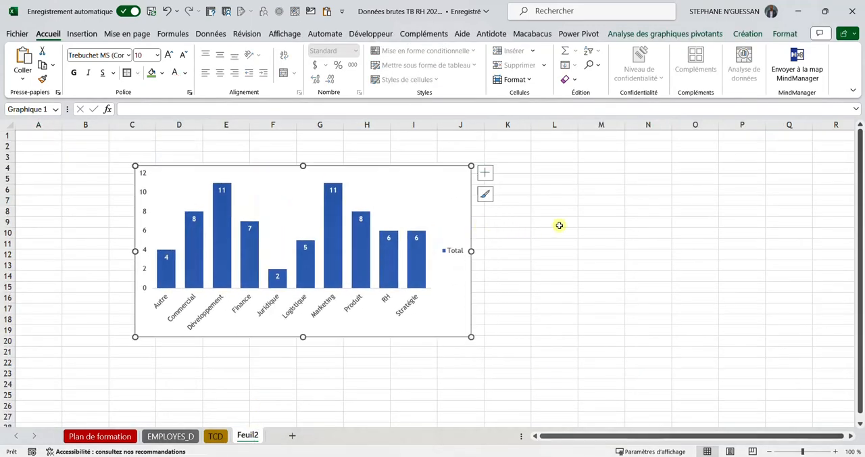
# Step: Review the pivot tables on the TCD sheet and return to the new sheet holding the chart
pyautogui.click(215, 436)
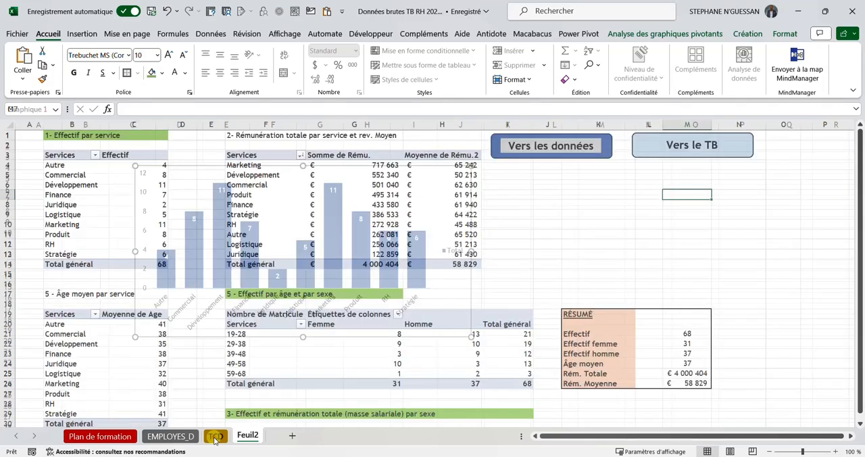
pyautogui.click(606, 212)
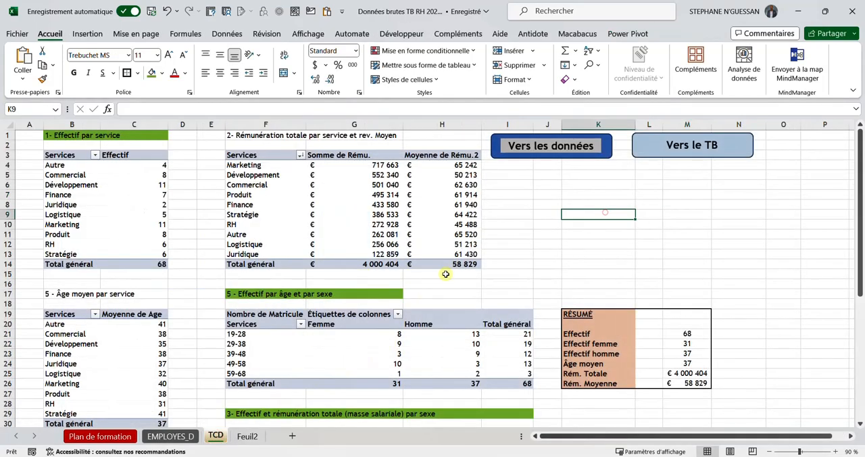
pyautogui.scroll(-2, 219, 346)
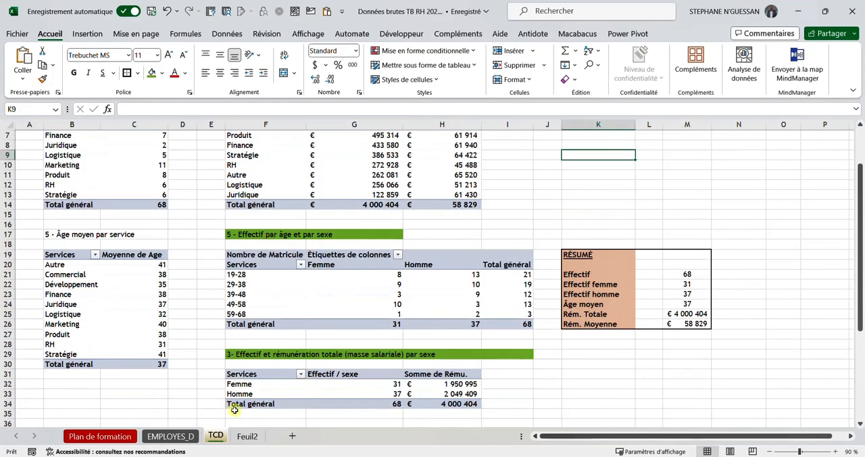
pyautogui.click(247, 436)
pyautogui.click(481, 250)
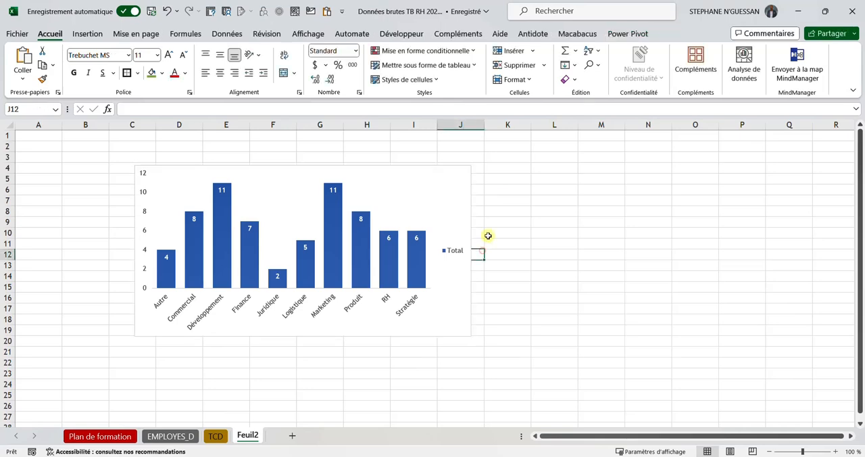
# Step: Remove the outline of the chart area on the new sheet and move the chart down to around rows 7 to 22
pyautogui.click(463, 171)
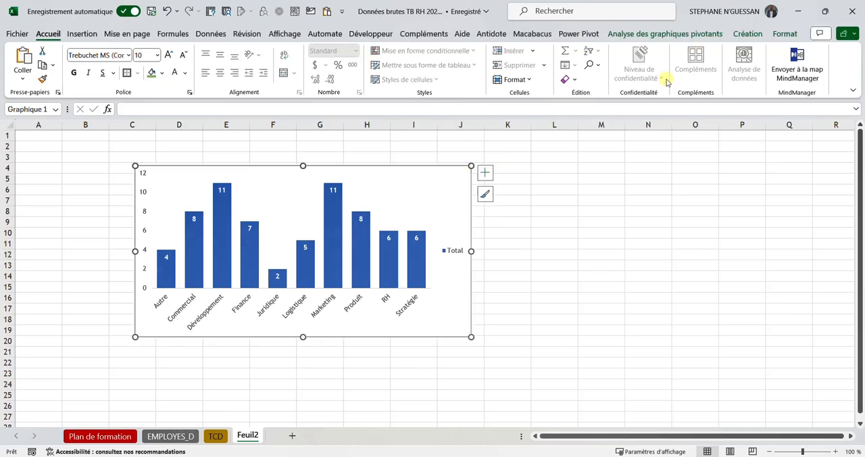
pyautogui.click(676, 34)
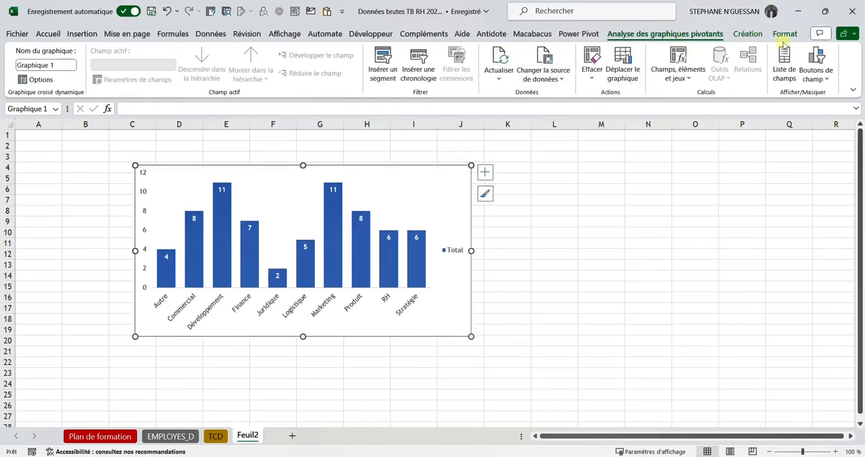
pyautogui.click(750, 34)
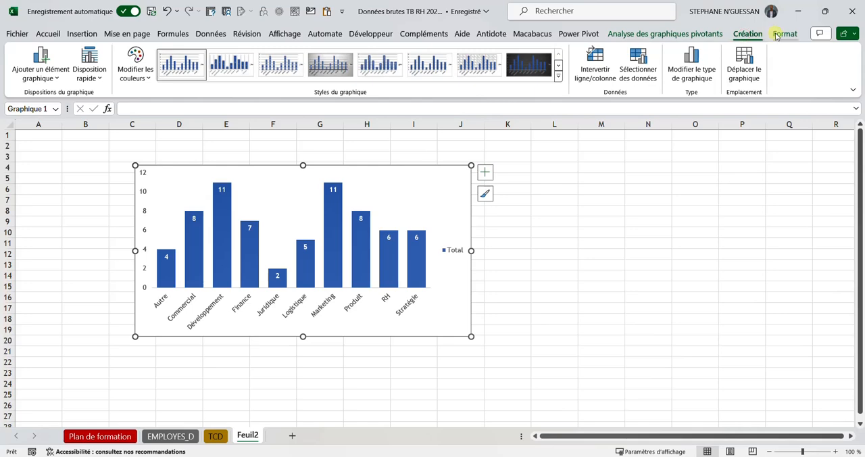
pyautogui.click(783, 34)
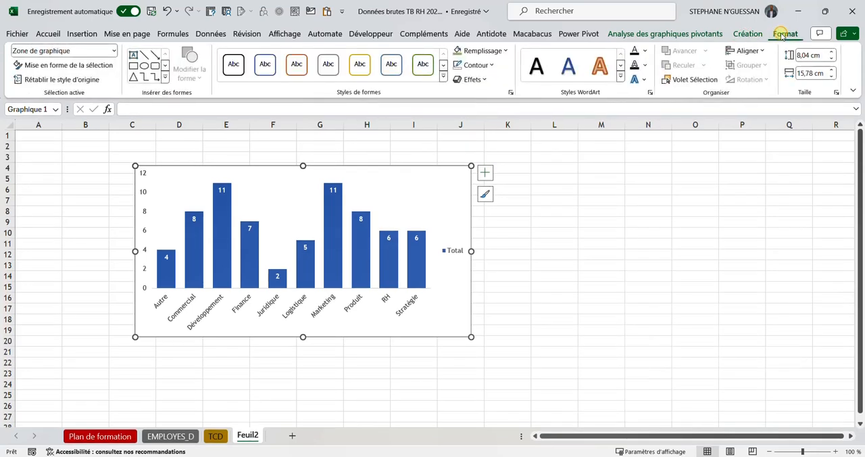
pyautogui.click(492, 65)
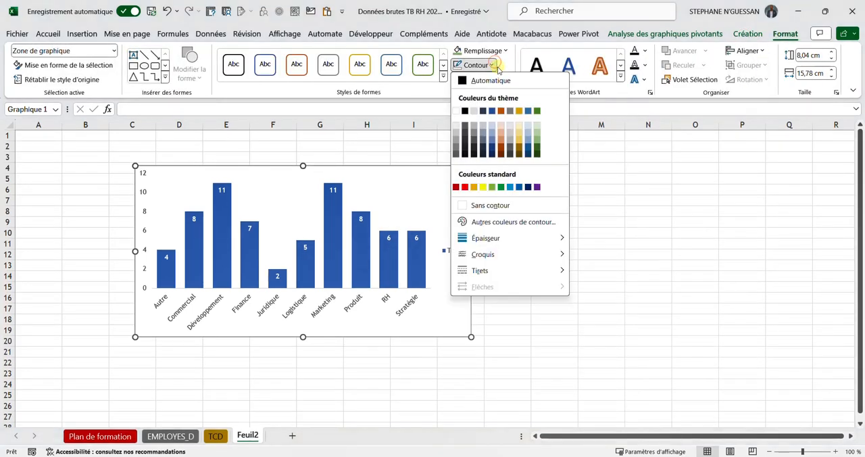
pyautogui.click(499, 206)
pyautogui.click(507, 244)
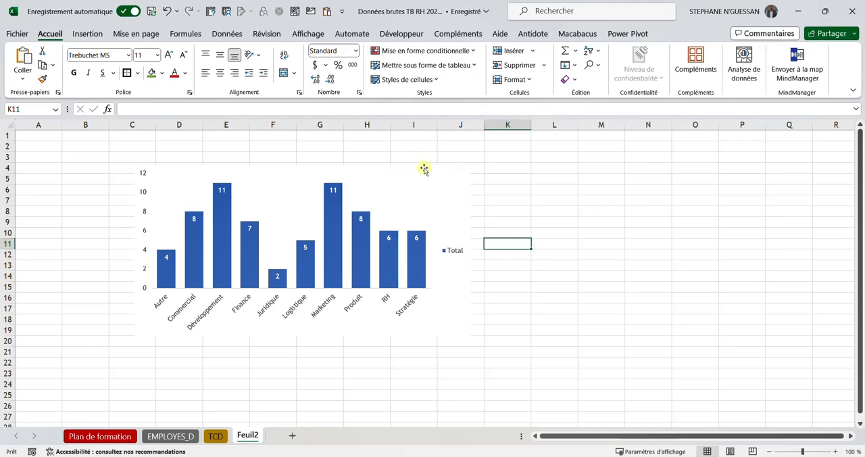
pyautogui.moveTo(448, 175); pyautogui.dragTo(436, 206)
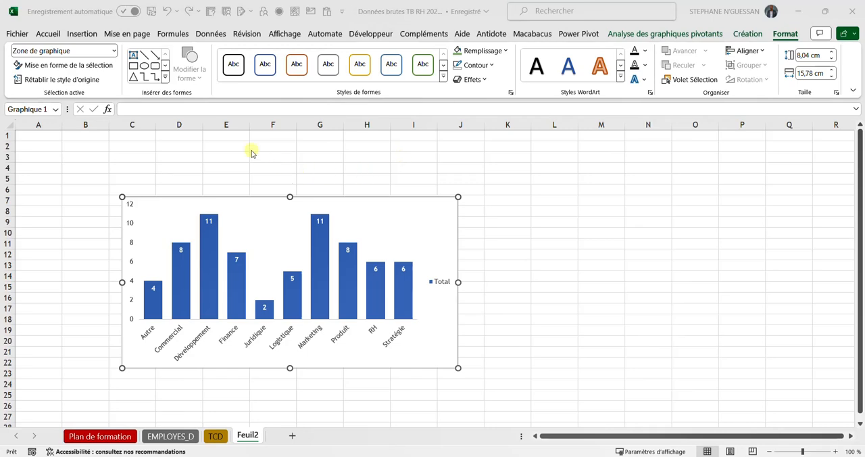
# Step: Fill all cells of the new sheet with a light grey background from the theme colours
pyautogui.click(127, 148)
pyautogui.click(36, 154)
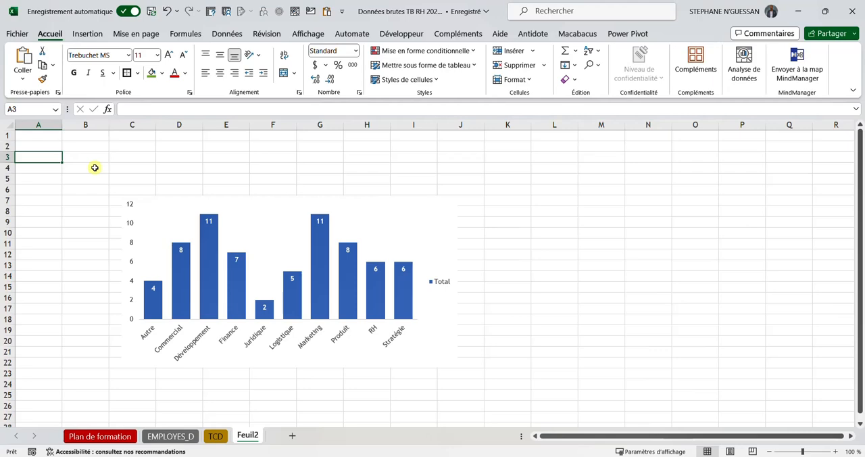
pyautogui.hotkey('ctrl', 'a')
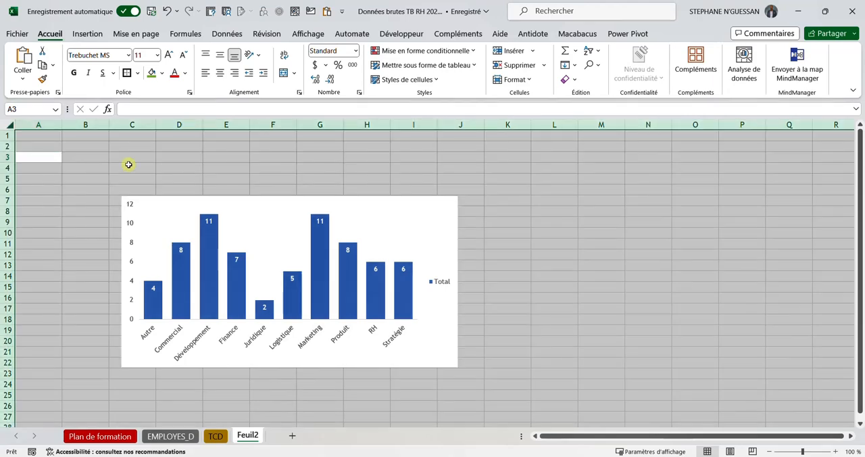
pyautogui.click(161, 73)
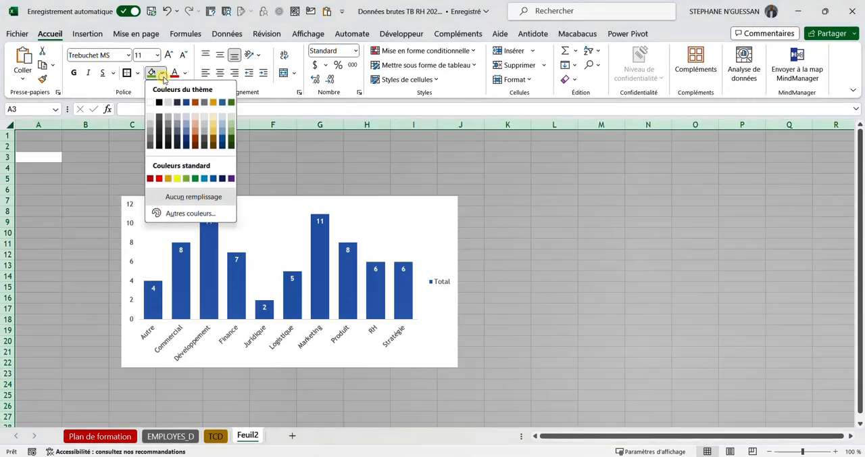
pyautogui.click(150, 118)
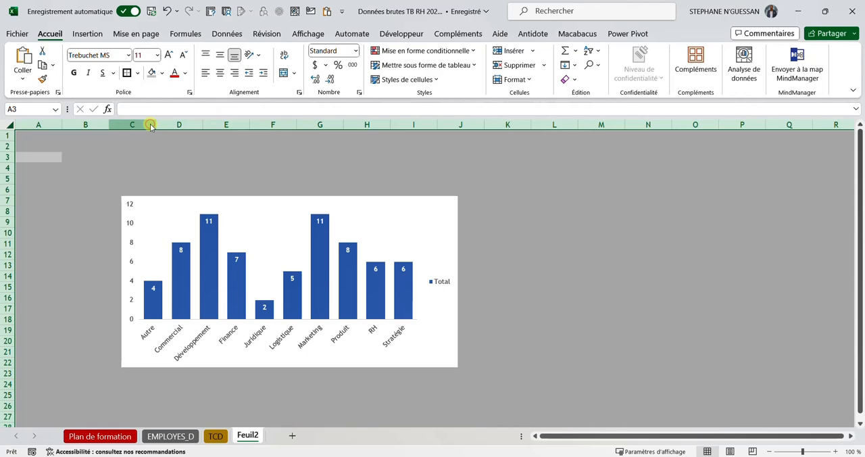
pyautogui.click(323, 163)
# Step: Shrink the chart and reposition it over columns D to J around rows 6 to 19
pyautogui.moveTo(421, 197)
pyautogui.mouseDown()
pyautogui.moveTo(426, 211)
pyautogui.moveTo(418, 194)
pyautogui.mouseUp()
pyautogui.moveTo(454, 364); pyautogui.dragTo(429, 330)
pyautogui.moveTo(400, 202); pyautogui.dragTo(440, 201)
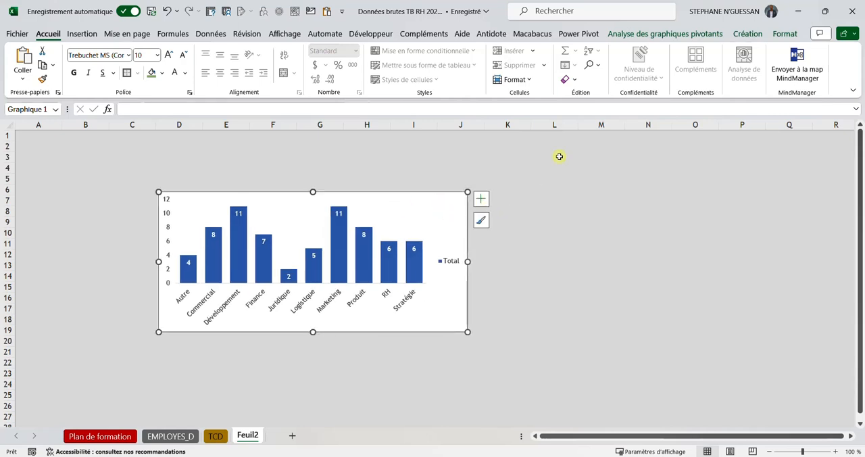
# Step: Cut the chart from the grey sheet and paste it back into the TCD sheet
pyautogui.click(82, 35)
pyautogui.click(159, 71)
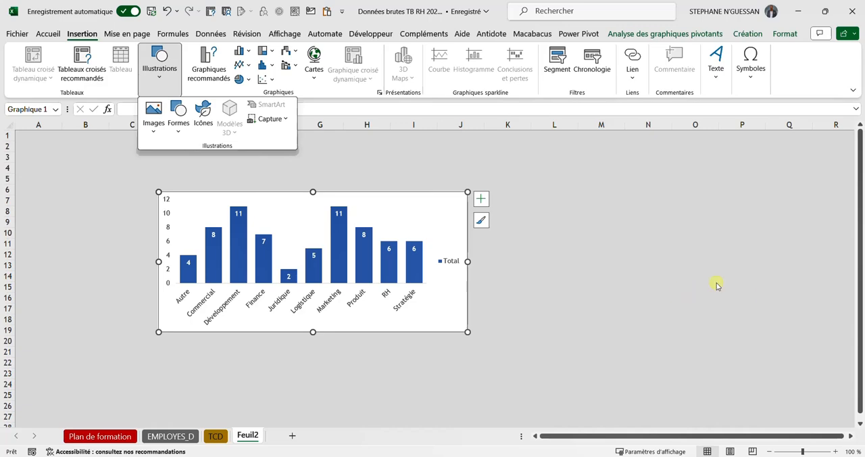
pyautogui.click(449, 199)
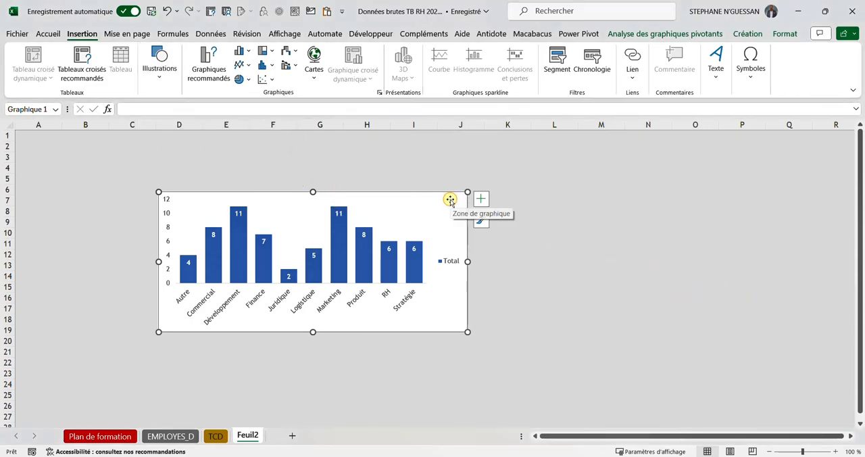
pyautogui.press('Delete')
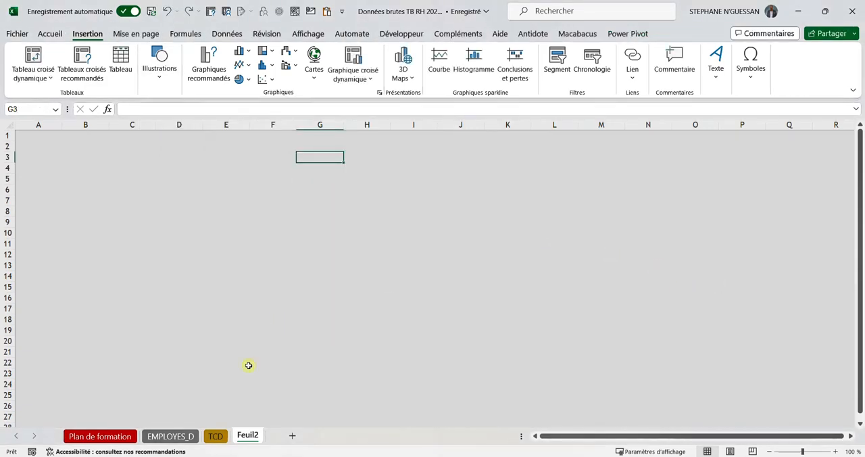
pyautogui.click(208, 435)
pyautogui.click(595, 195)
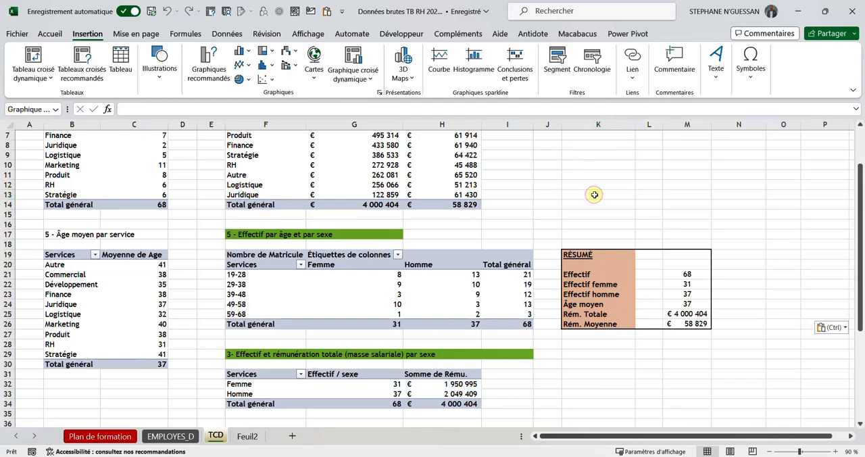
pyautogui.hotkey('ctrl', 'v')
# Step: Rename the grey sheet Feuil2 as TABLEAU DE BORD RH 2023
pyautogui.click(247, 436)
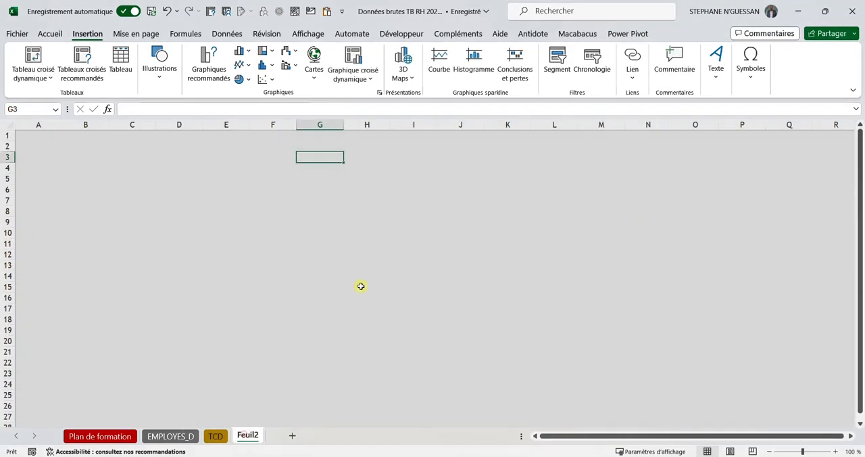
pyautogui.rightClick(247, 438)
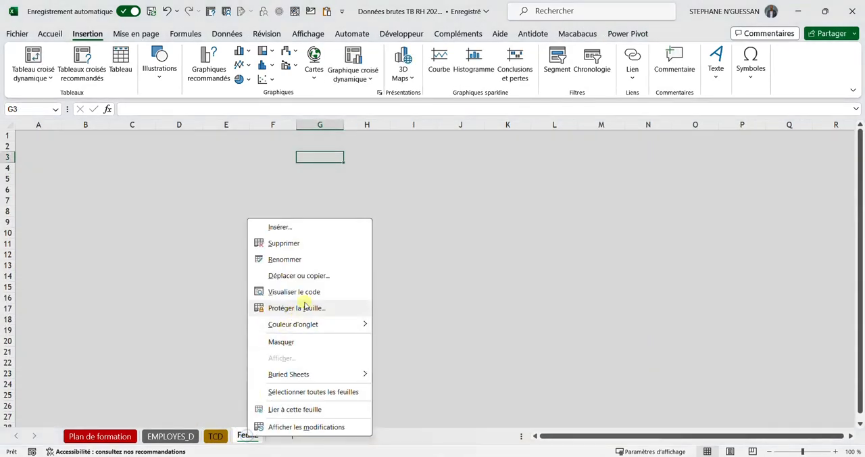
pyautogui.click(304, 263)
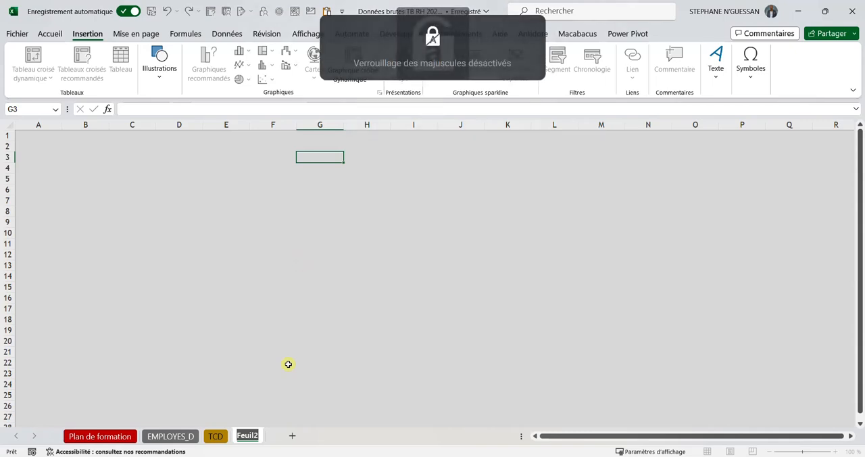
pyautogui.write('t')
pyautogui.press('BackSpace')
pyautogui.press('capslock')
pyautogui.write('TABLEAU DE BORD RH 2023')
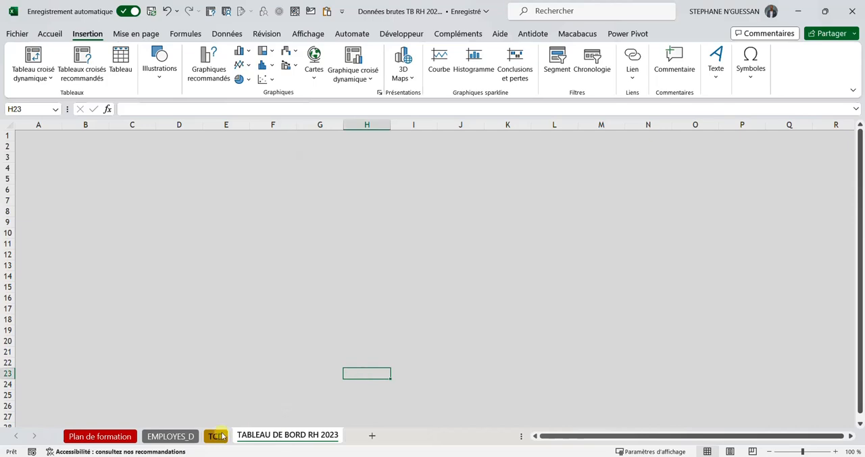
# Step: Colour the tab of the TABLEAU DE BORD RH 2023 sheet with the standard light blue
pyautogui.click(215, 436)
pyautogui.rightClick(291, 436)
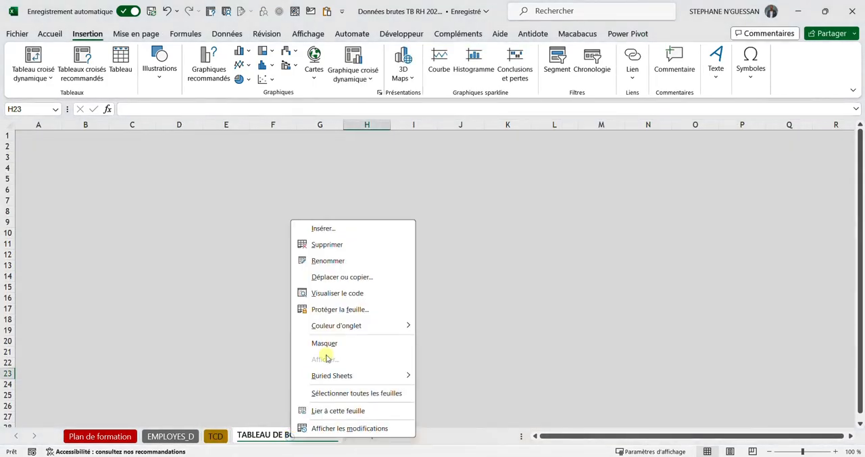
pyautogui.moveTo(343, 331)
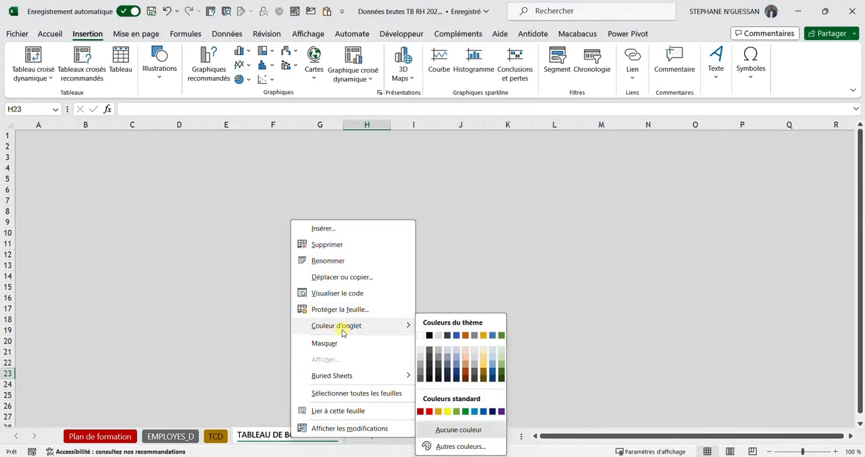
pyautogui.click(474, 411)
pyautogui.click(423, 318)
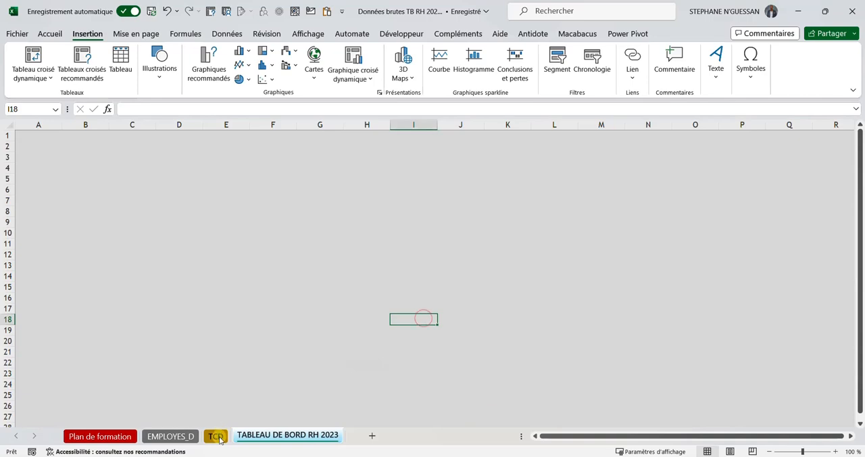
# Step: Draw a rectangle shape about 16.15 cm high and 38.55 cm wide over the visible area of the dashboard sheet
pyautogui.click(215, 436)
pyautogui.click(261, 435)
pyautogui.click(301, 225)
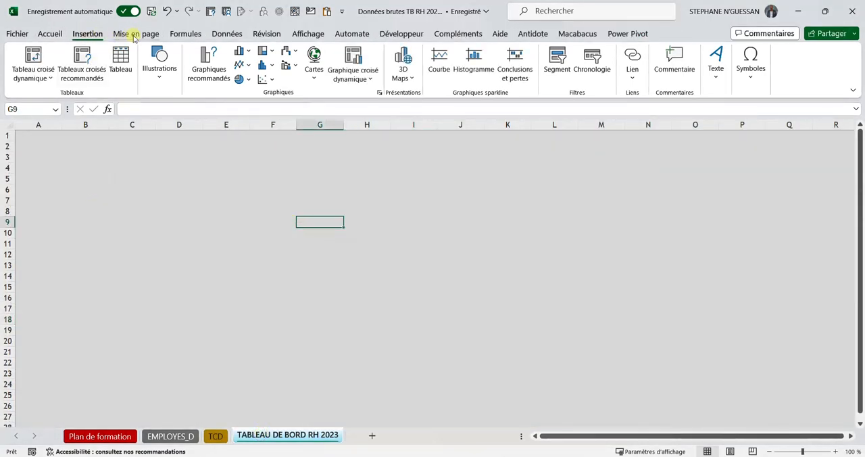
pyautogui.click(150, 64)
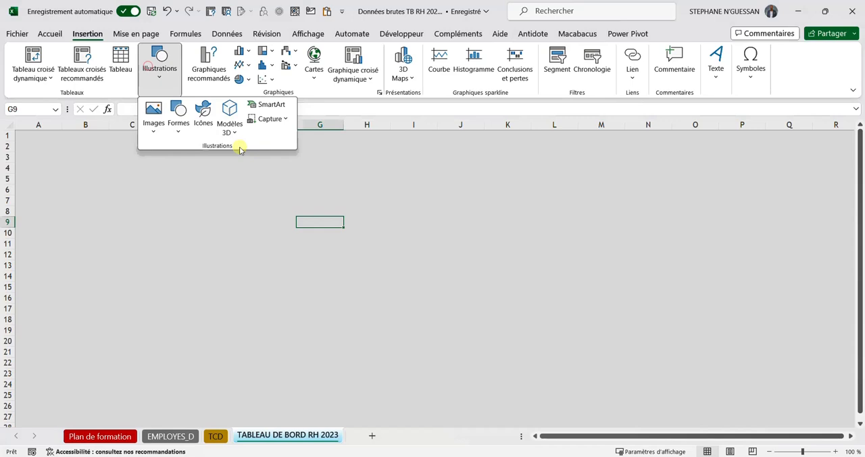
pyautogui.click(176, 127)
pyautogui.click(204, 165)
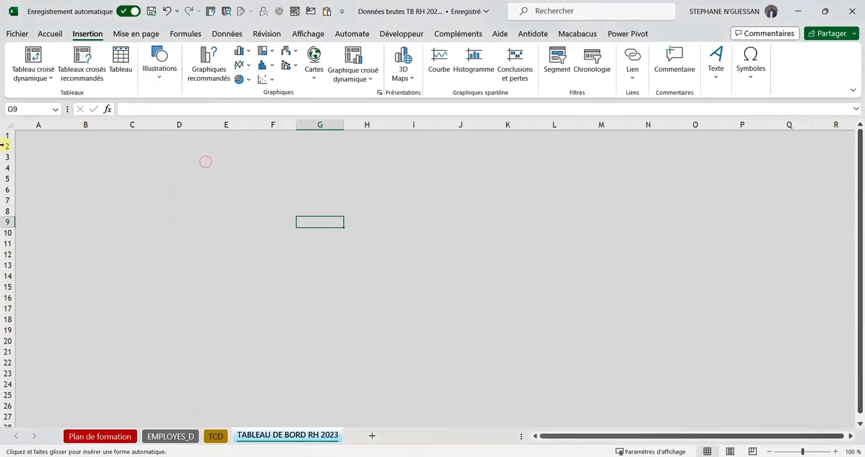
pyautogui.moveTo(28, 139); pyautogui.dragTo(846, 426)
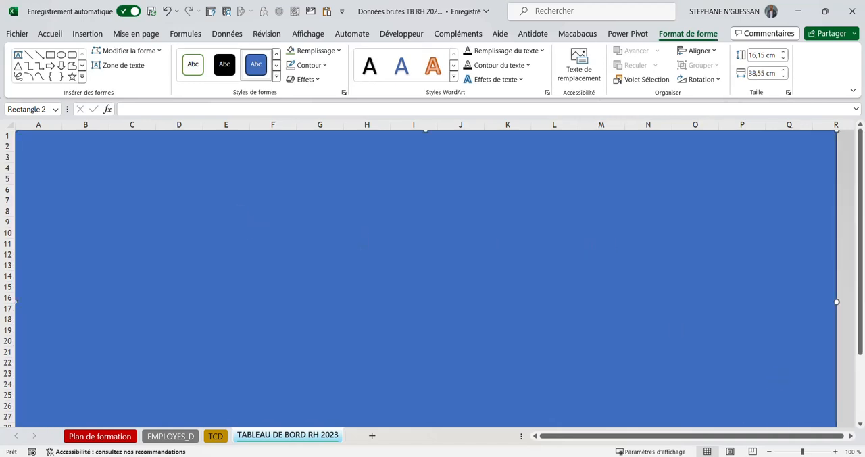
# Step: Enlarge the background rectangle to about 17.97 cm high and 42.23 cm wide and fill it with a light grey theme colour
pyautogui.moveTo(829, 298); pyautogui.dragTo(859, 299)
pyautogui.scroll(-3, 430, 364)
pyautogui.moveTo(419, 377); pyautogui.dragTo(419, 421)
pyautogui.scroll(3, 420, 360)
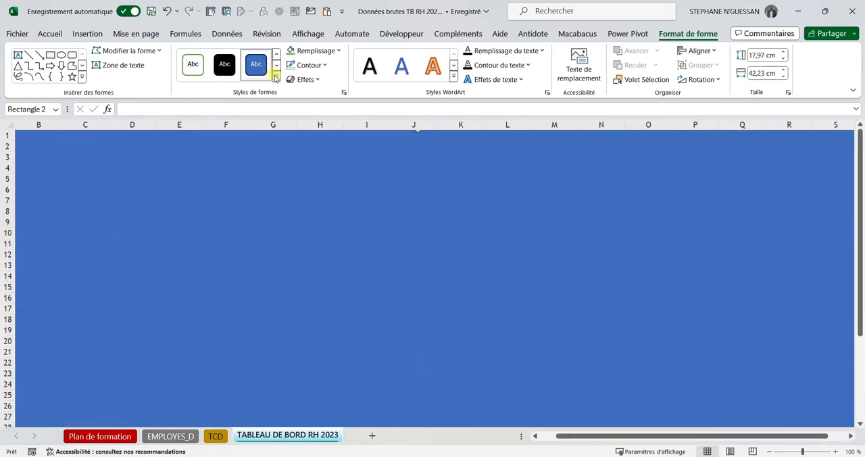
pyautogui.click(338, 51)
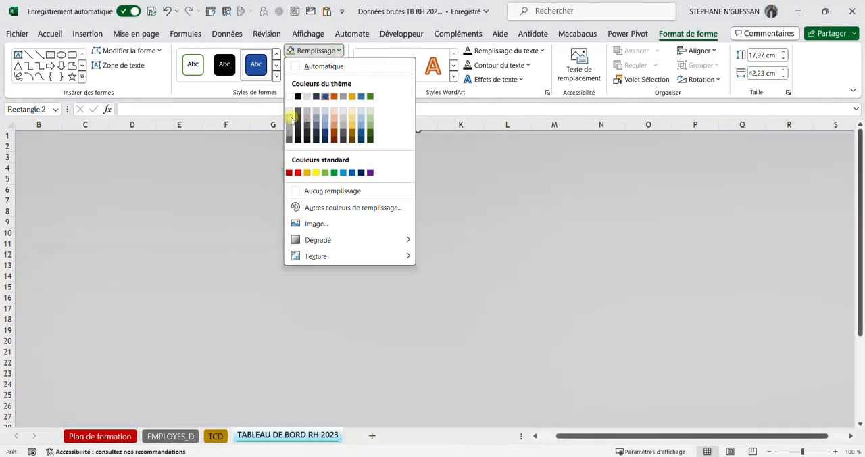
pyautogui.click(290, 118)
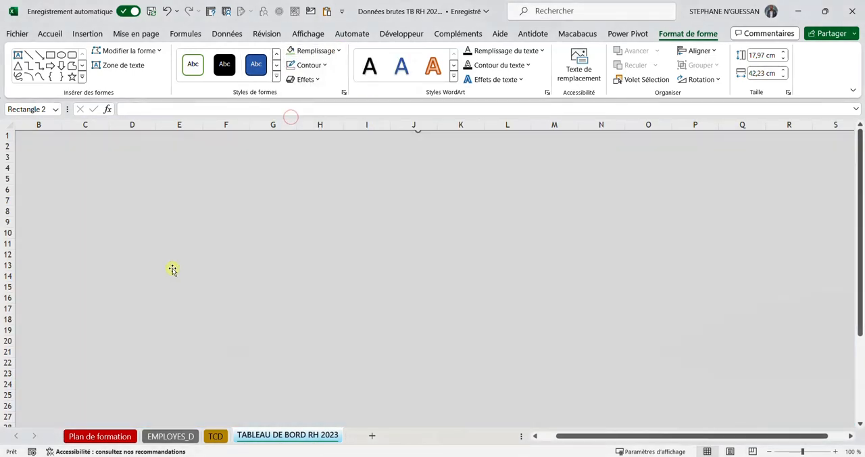
pyautogui.click(171, 269)
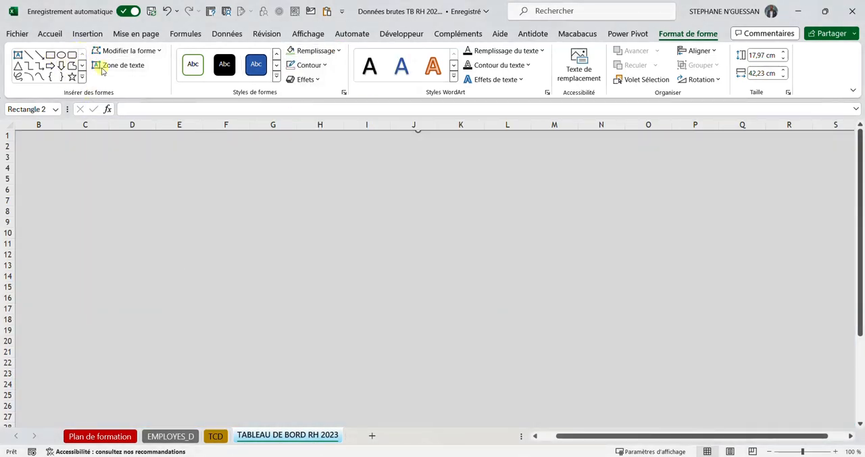
# Step: Insert a rectangle with rounded top corners at column A, round its corners fully and stretch it to about 11.56 cm high
pyautogui.click(81, 78)
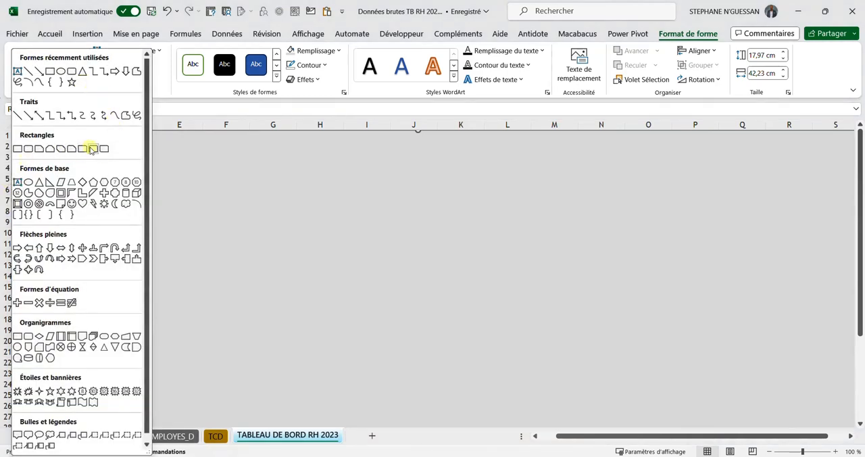
pyautogui.click(91, 149)
pyautogui.click(115, 188)
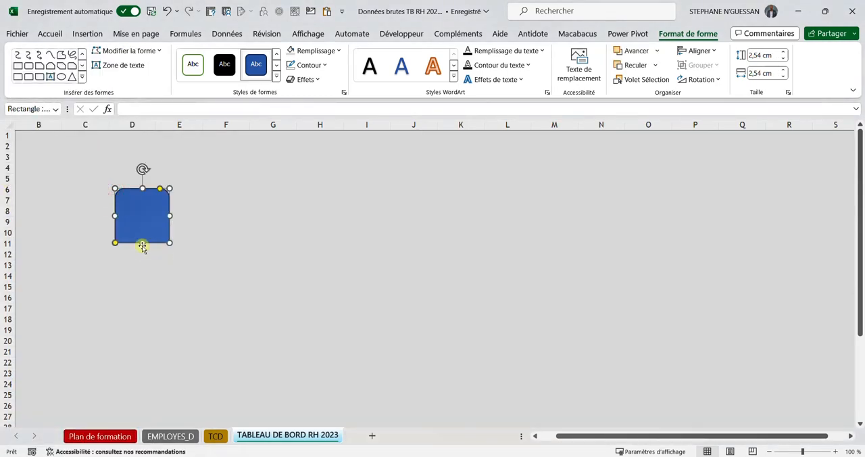
pyautogui.moveTo(142, 242); pyautogui.dragTo(140, 360)
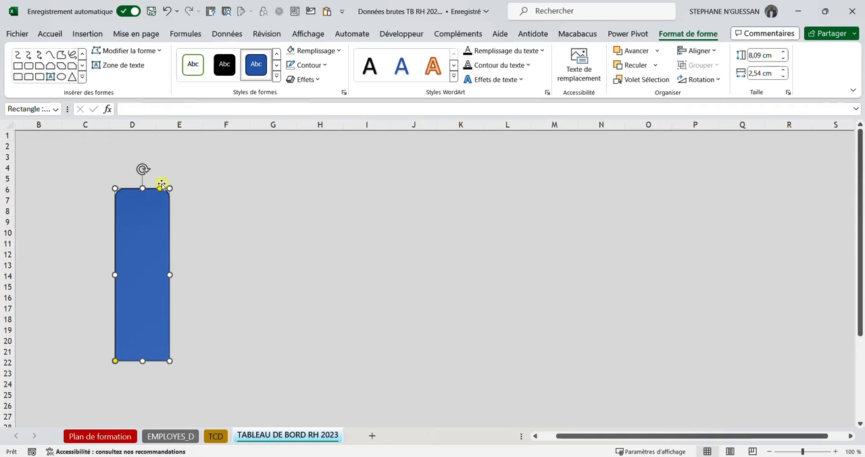
pyautogui.moveTo(161, 191); pyautogui.dragTo(43, 151)
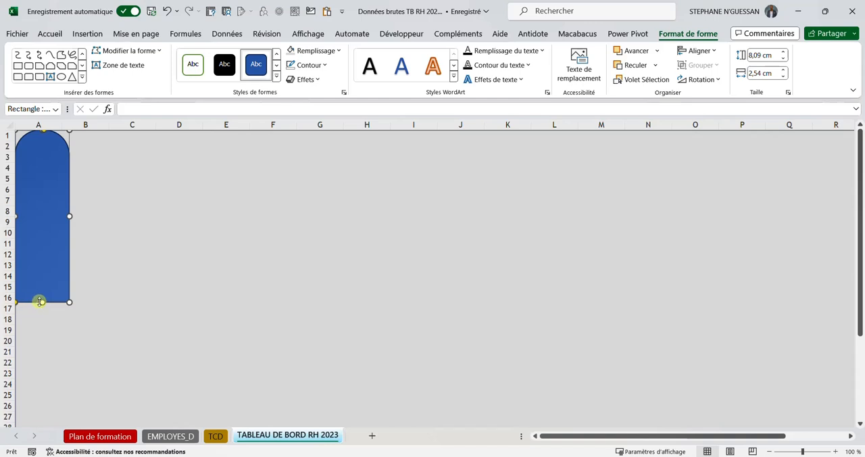
pyautogui.moveTo(41, 327); pyautogui.dragTo(39, 376)
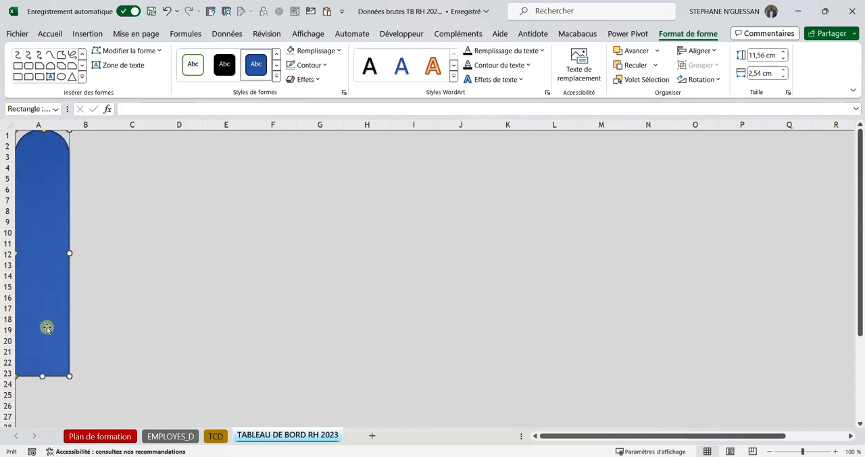
# Step: Rotate the rounded shape a quarter turn counterclockwise, place it over rows 1 to 5 from column B and lengthen it to about 40.26 cm
pyautogui.moveTo(46, 327); pyautogui.dragTo(142, 331)
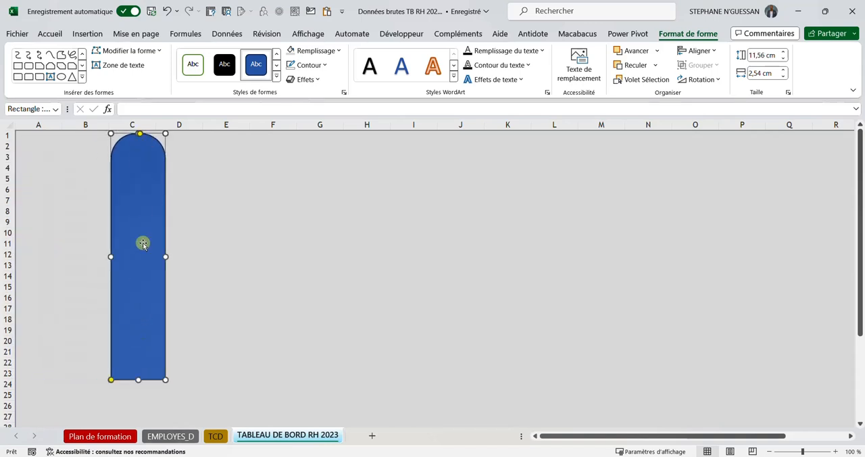
pyautogui.moveTo(141, 242); pyautogui.dragTo(151, 286)
pyautogui.moveTo(146, 153); pyautogui.dragTo(50, 298)
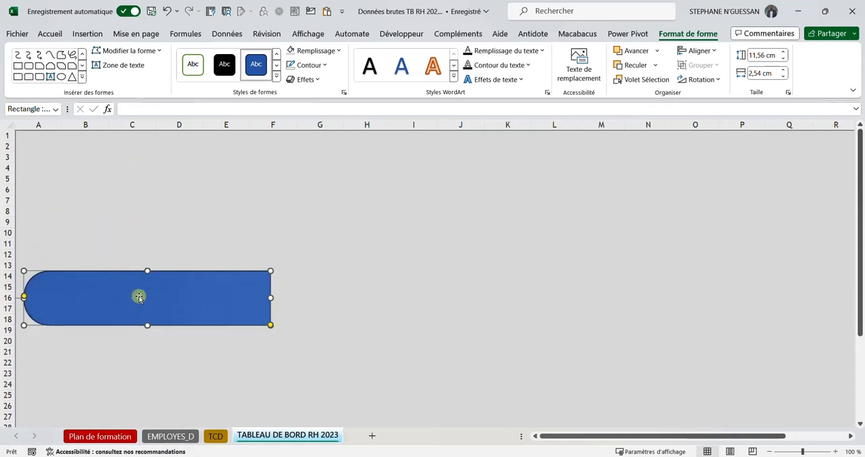
pyautogui.moveTo(138, 296); pyautogui.dragTo(207, 155)
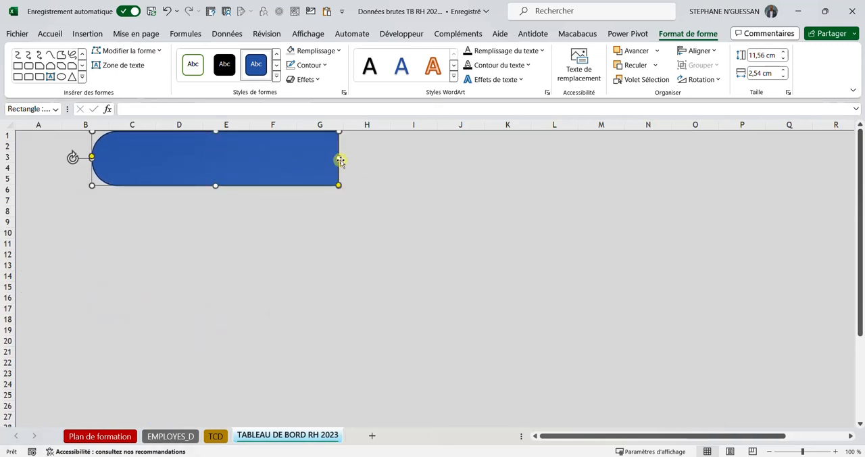
pyautogui.moveTo(340, 157); pyautogui.dragTo(858, 157)
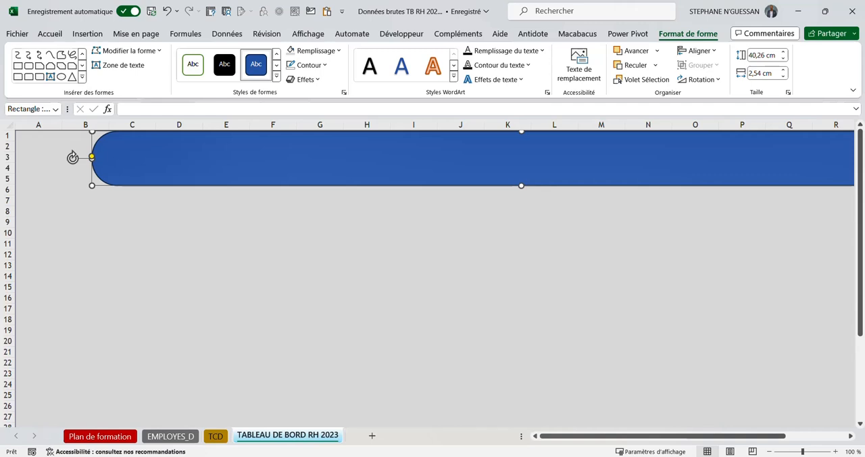
# Step: Delete the blue banner shape and the grey background rectangle from the dashboard sheet
pyautogui.hotkey('alt', 'Tab')
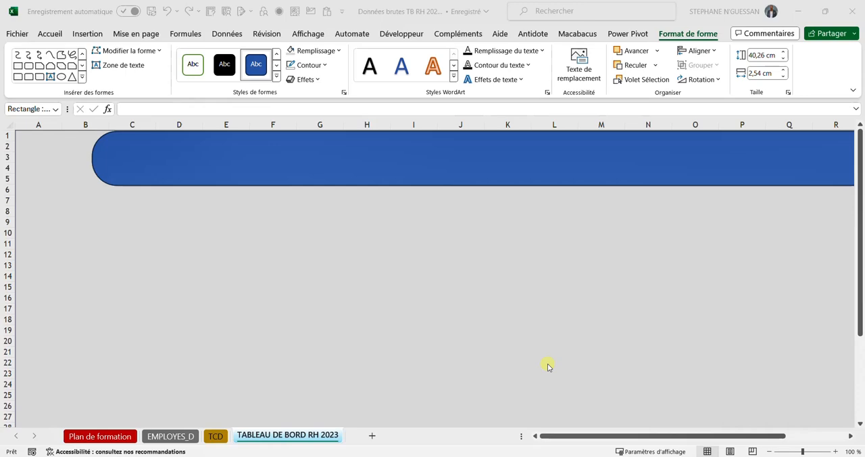
pyautogui.click(480, 160)
pyautogui.press('Delete')
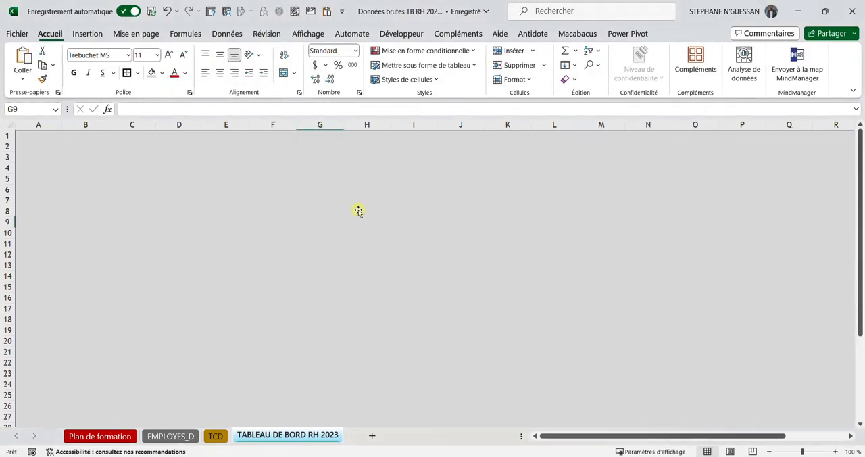
pyautogui.scroll(-2, 249, 295)
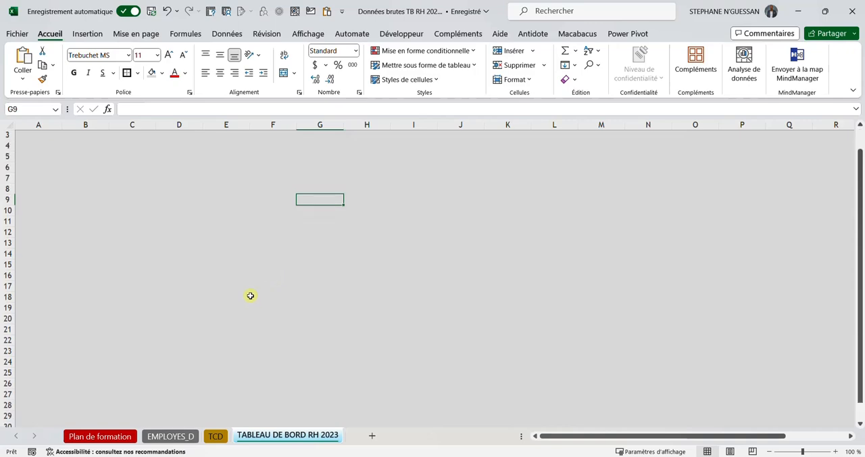
pyautogui.click(195, 192)
pyautogui.scroll(2, 212, 228)
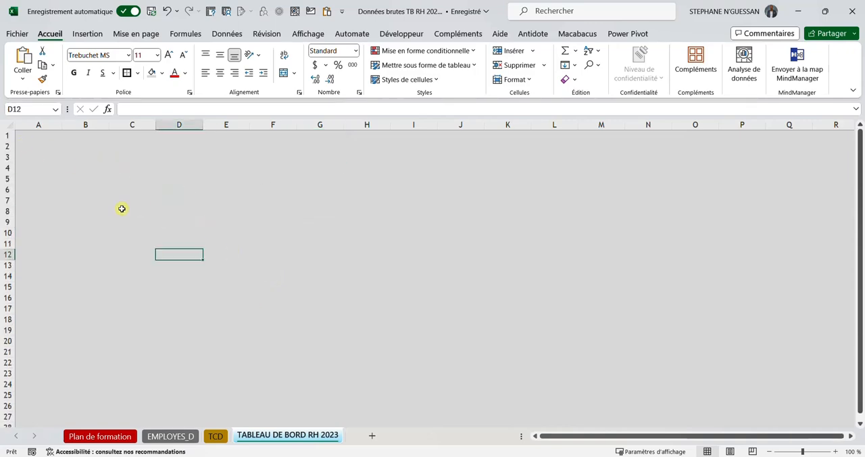
# Step: Cut the headcount-by-department column chart from the TCD sheet and paste it into the TABLEAU DE BORD RH 2023 sheet
pyautogui.click(217, 436)
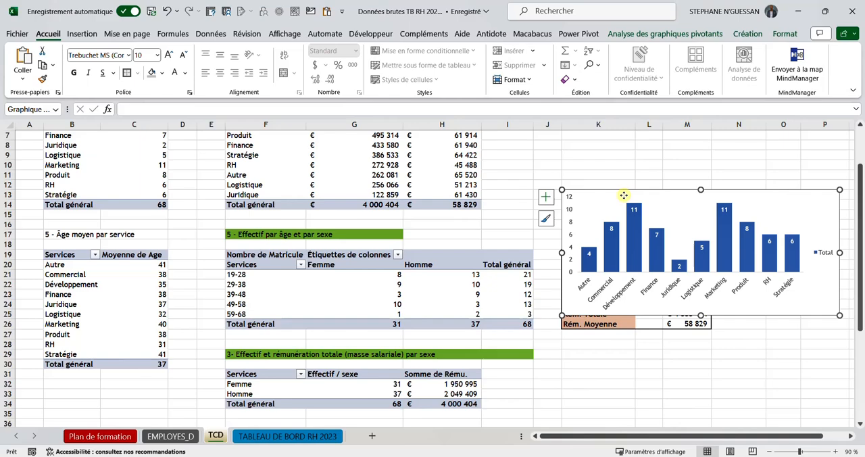
pyautogui.hotkey('ctrl', 'x')
pyautogui.click(284, 436)
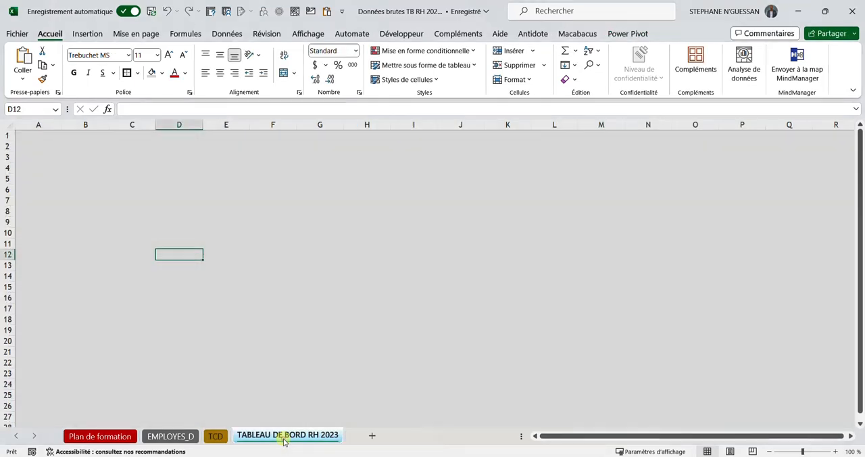
pyautogui.click(272, 274)
pyautogui.hotkey('ctrl', 'v')
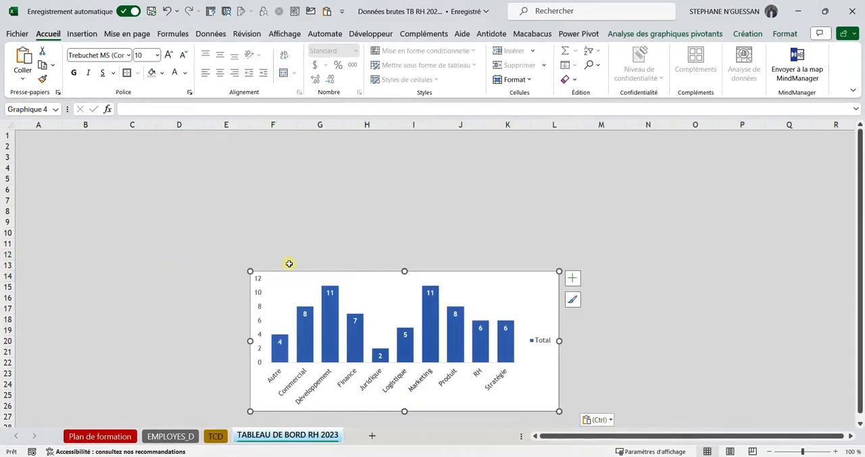
# Step: Move the pasted chart to columns C to I around rows 5 to 17 and select its category axis labels
pyautogui.click(280, 273)
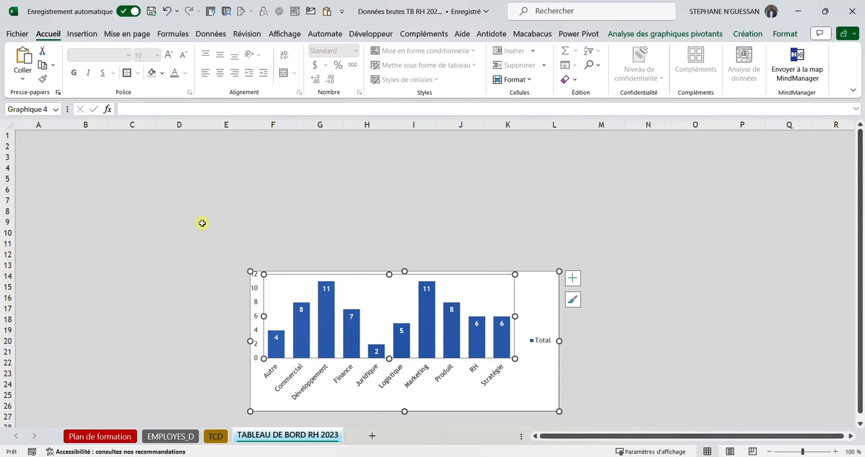
pyautogui.moveTo(202, 223); pyautogui.dragTo(570, 362)
pyautogui.moveTo(559, 273); pyautogui.dragTo(426, 183)
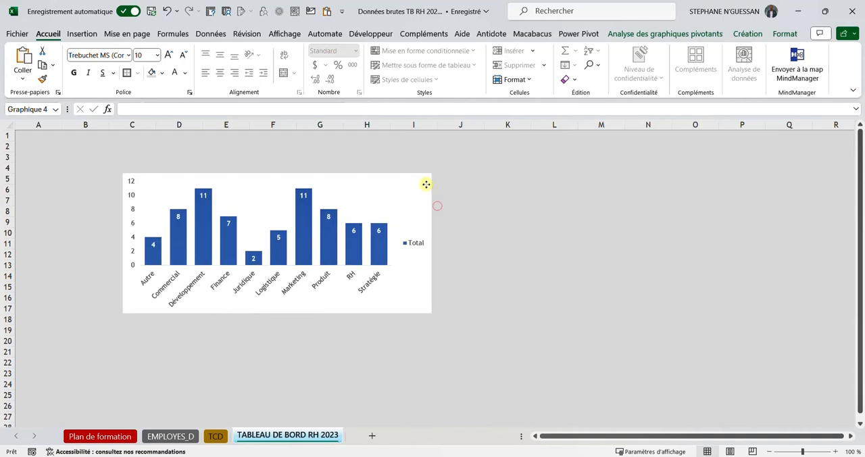
pyautogui.click(518, 286)
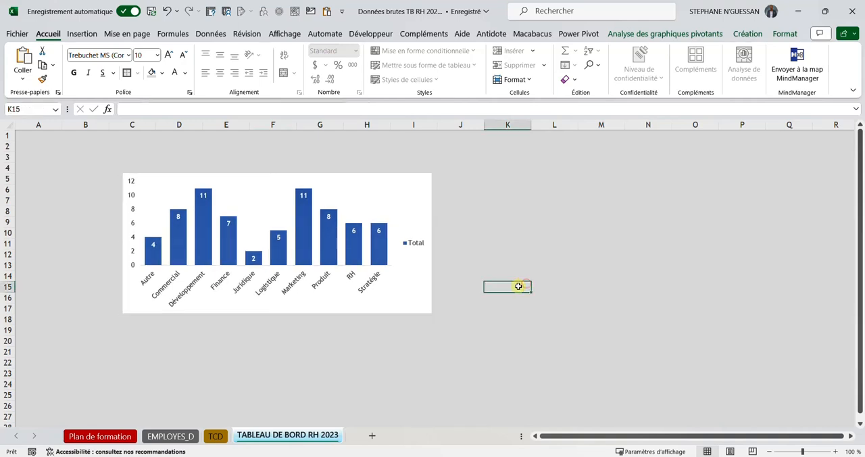
pyautogui.click(289, 284)
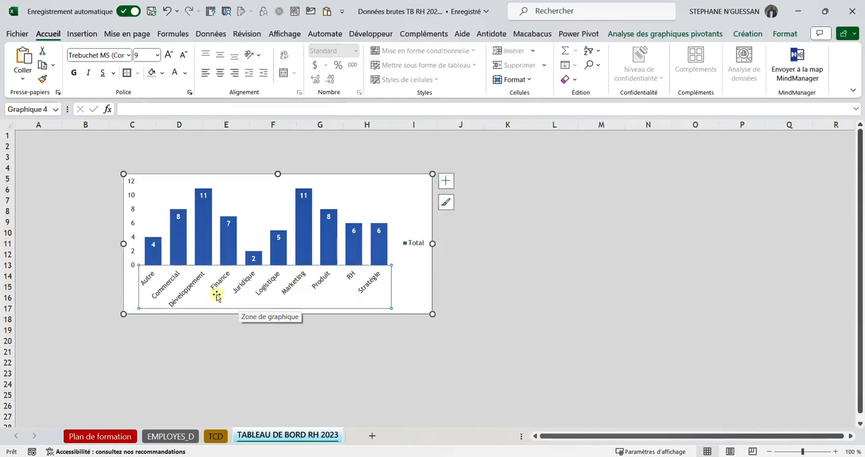
# Step: Make the column chart's category axis labels bold at font size 5
pyautogui.click(181, 57)
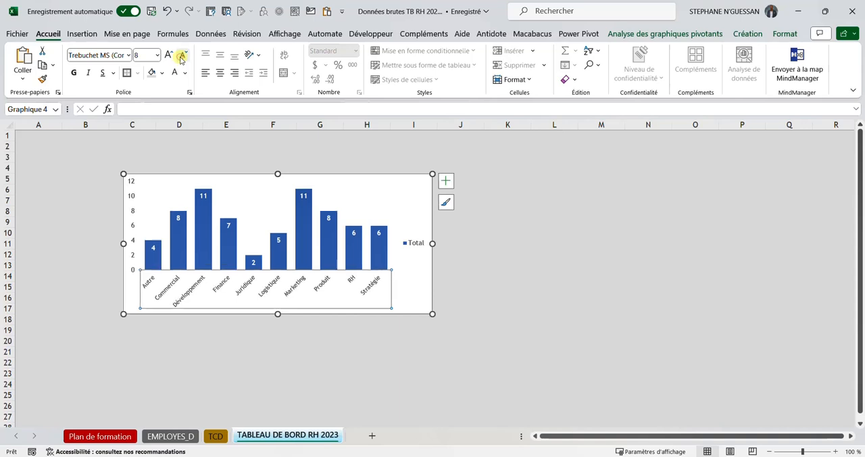
pyautogui.click(181, 57)
pyautogui.click(181, 57)
pyautogui.click(180, 57)
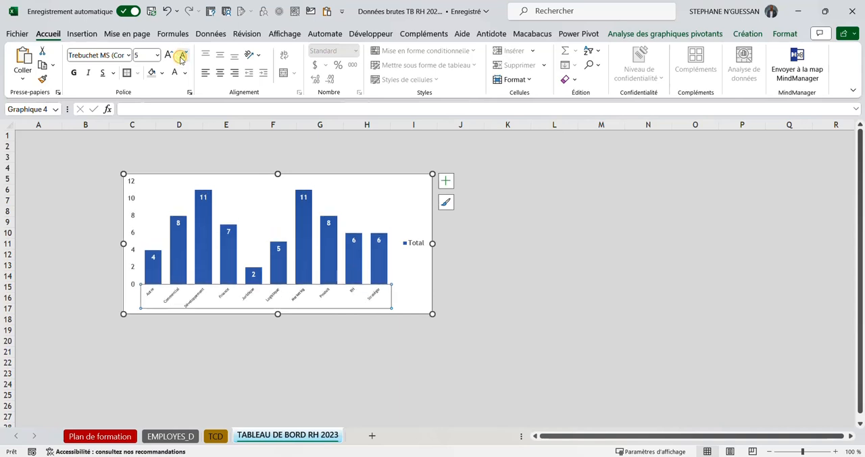
pyautogui.click(181, 58)
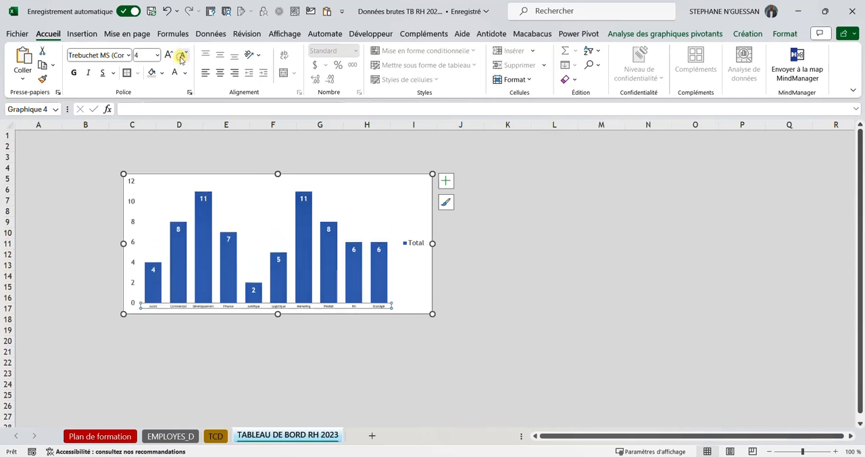
pyautogui.click(75, 73)
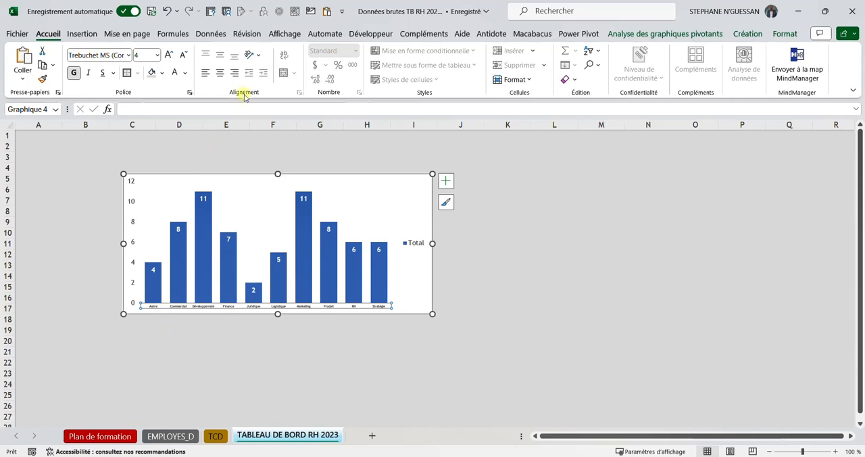
pyautogui.click(169, 55)
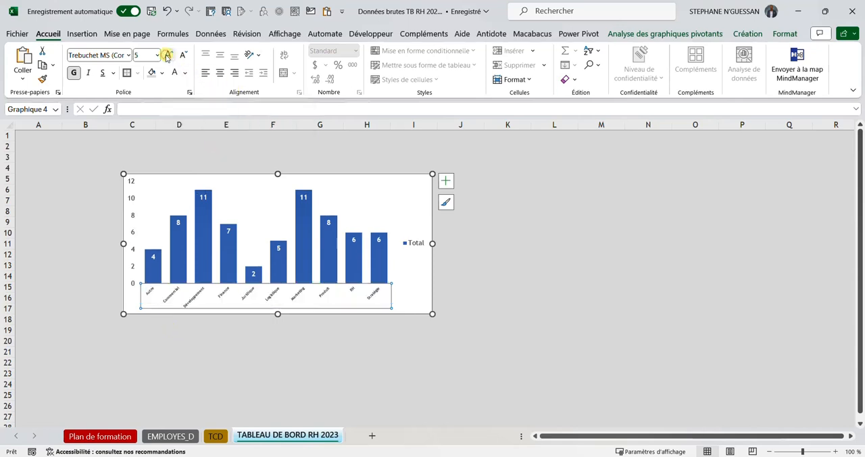
# Step: Widen the column chart slightly into column J and reduce its category axis labels to font size 4
pyautogui.moveTo(432, 314); pyautogui.dragTo(455, 314)
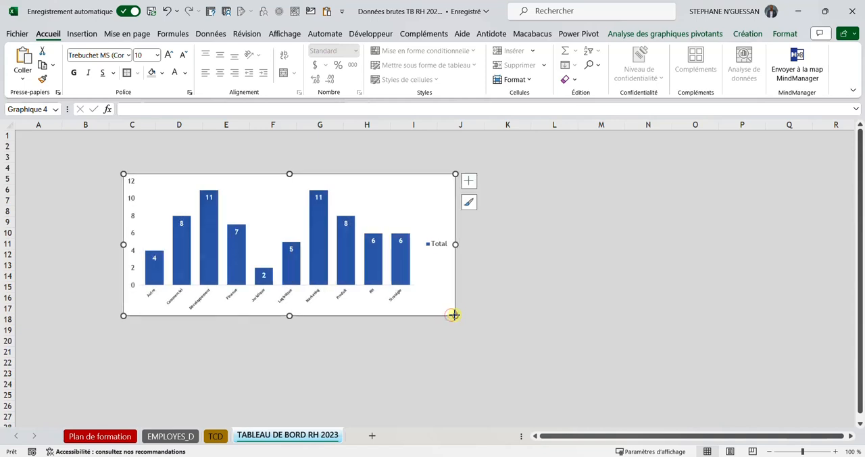
pyautogui.click(390, 293)
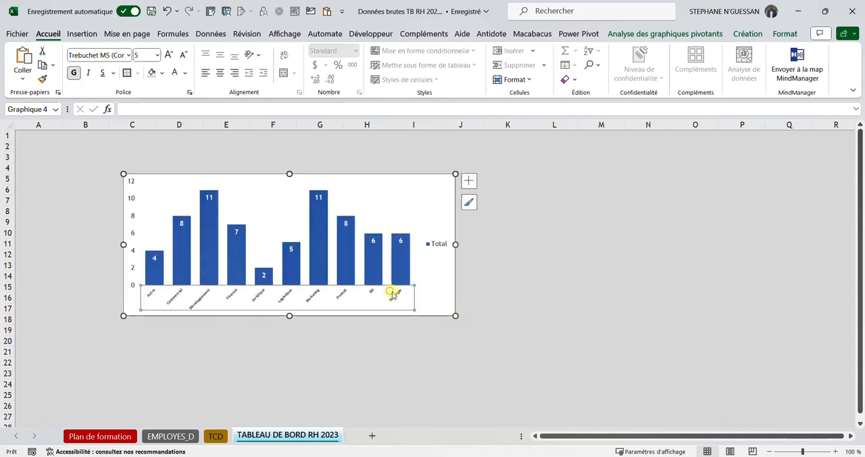
pyautogui.click(184, 56)
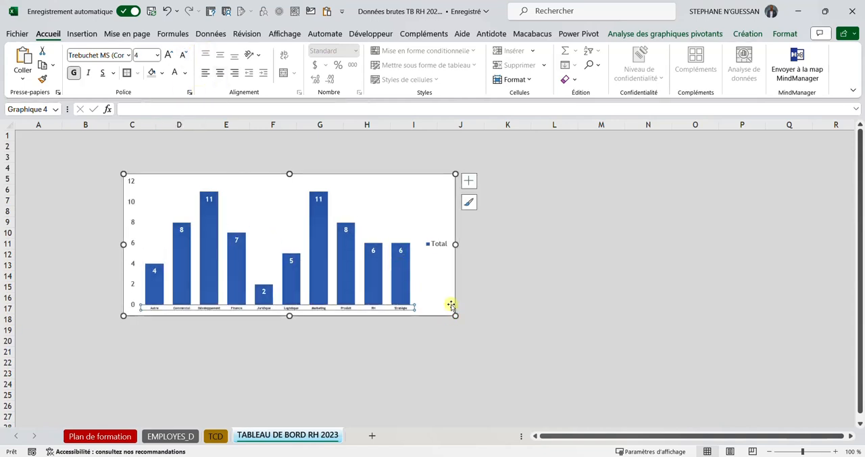
# Step: Delete the Total legend from the column chart and set the category axis labels to font size 5
pyautogui.click(438, 245)
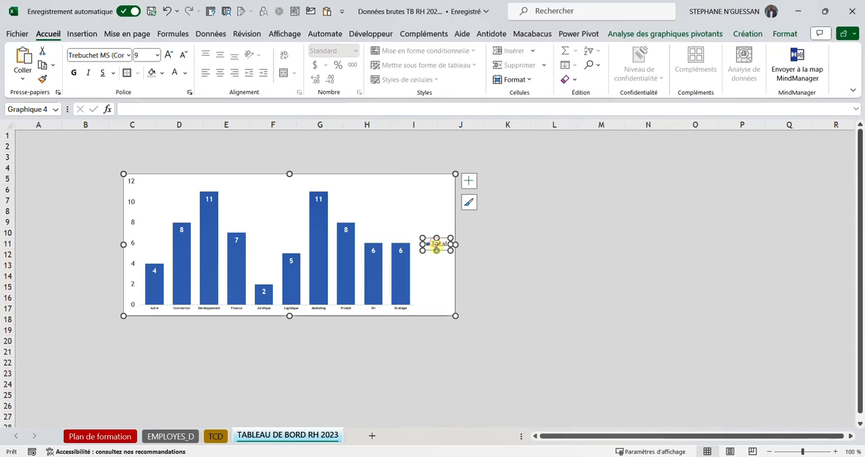
pyautogui.press('Delete')
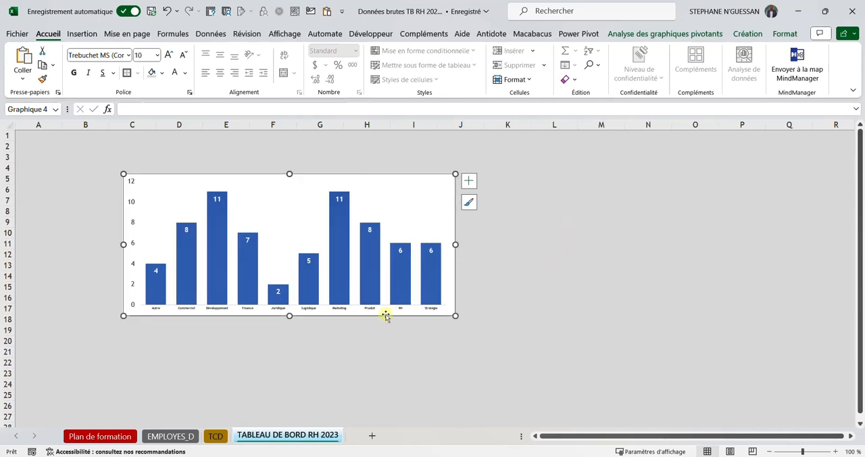
pyautogui.click(426, 310)
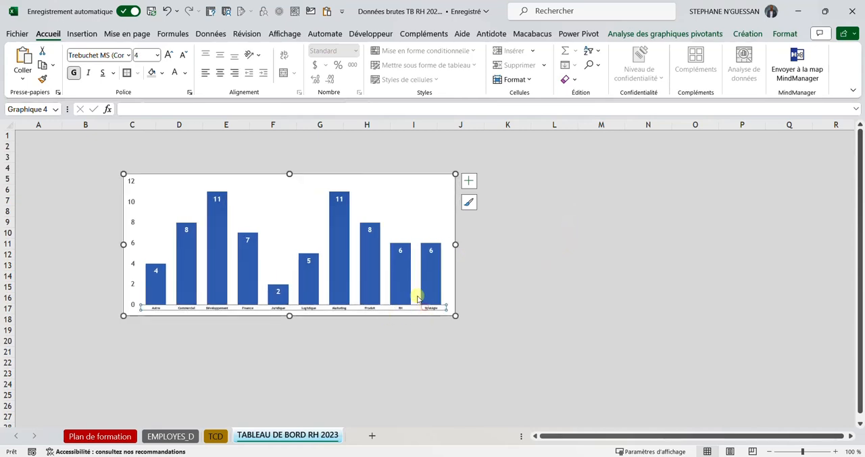
pyautogui.click(167, 56)
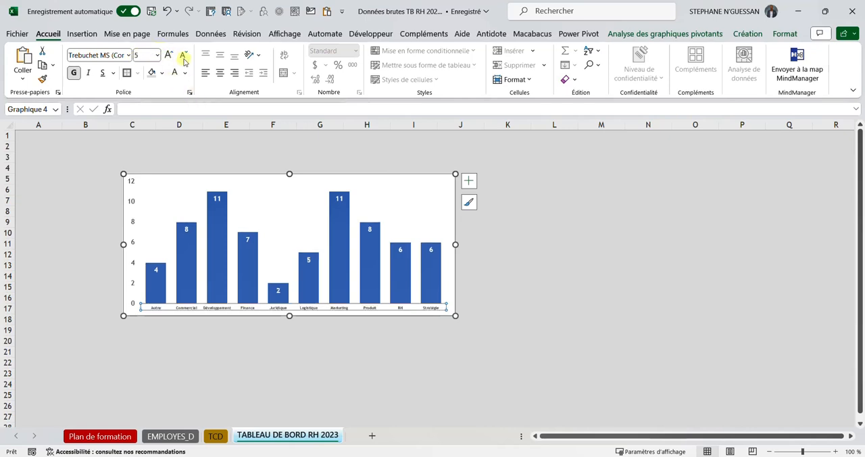
pyautogui.click(168, 56)
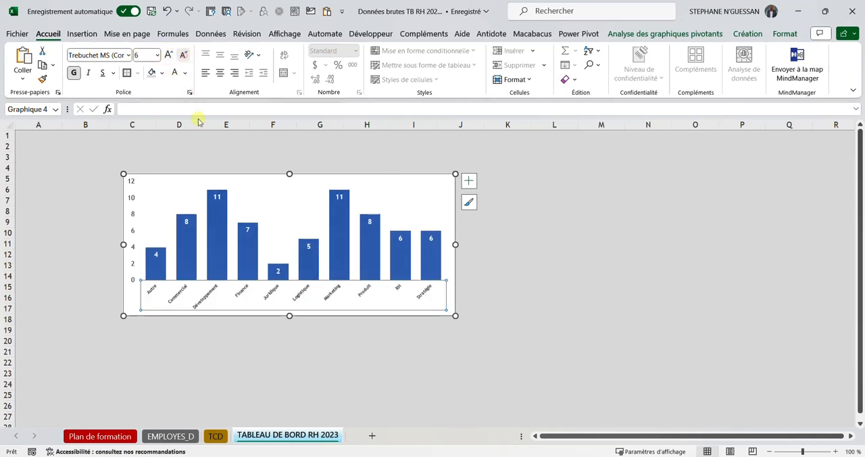
pyautogui.click(518, 288)
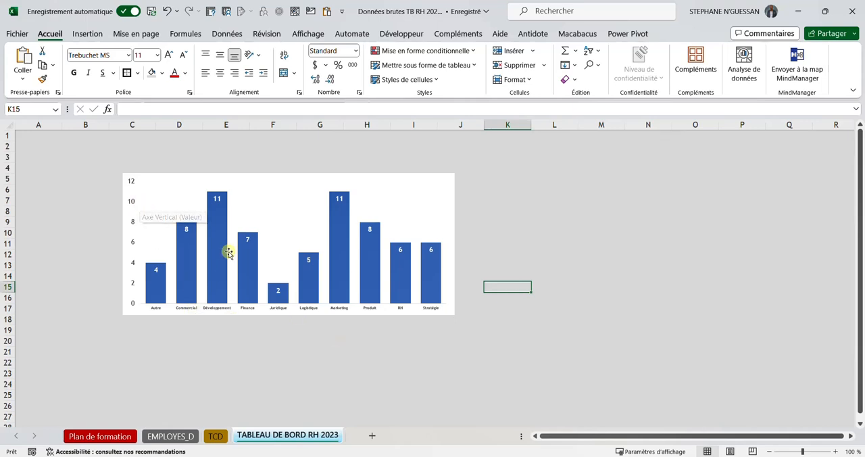
# Step: Format the column chart's value axis labels in bold with the blue theme font color
pyautogui.click(131, 203)
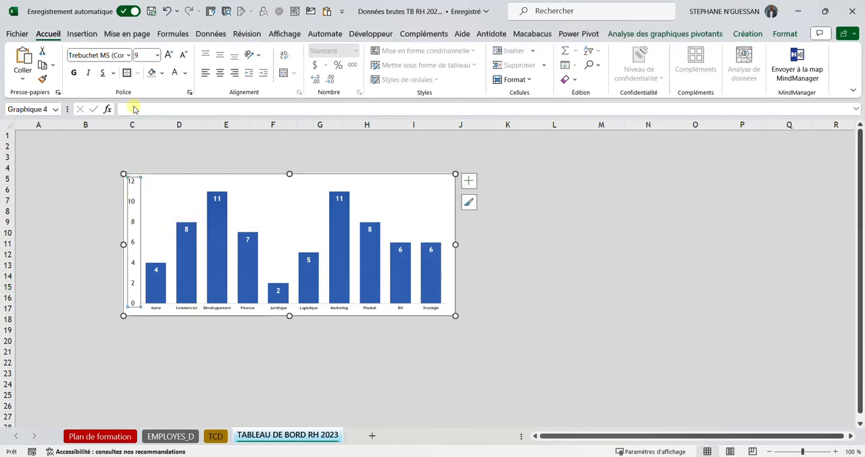
pyautogui.click(185, 76)
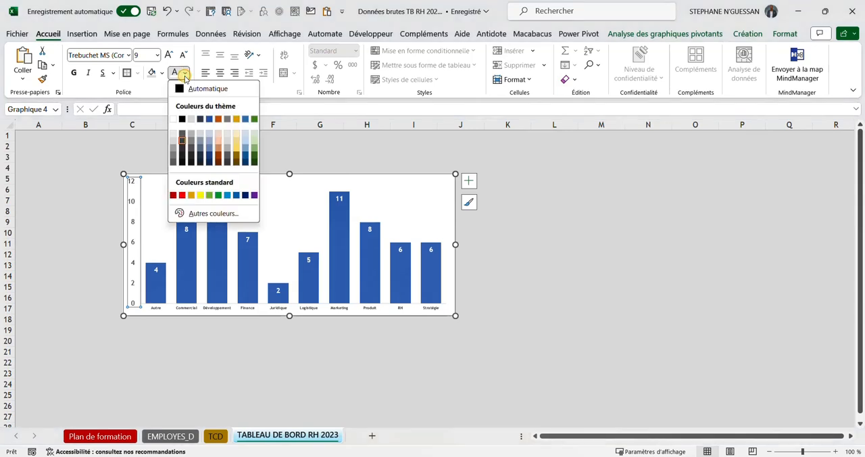
pyautogui.click(211, 119)
pyautogui.click(73, 72)
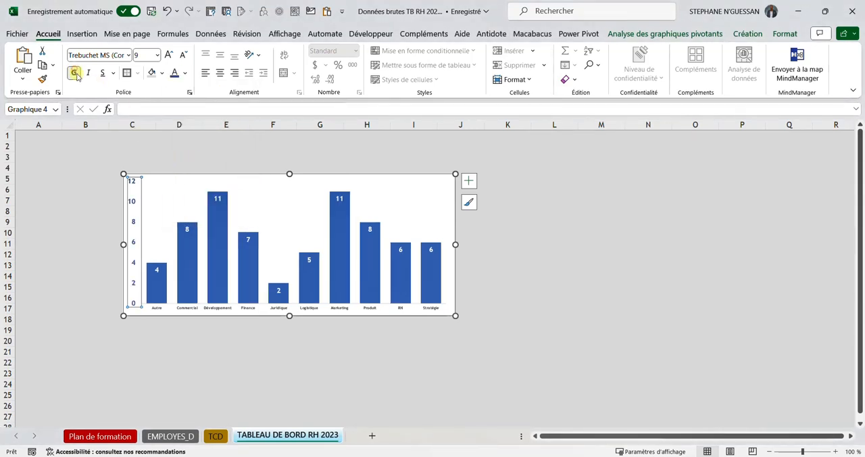
pyautogui.click(173, 305)
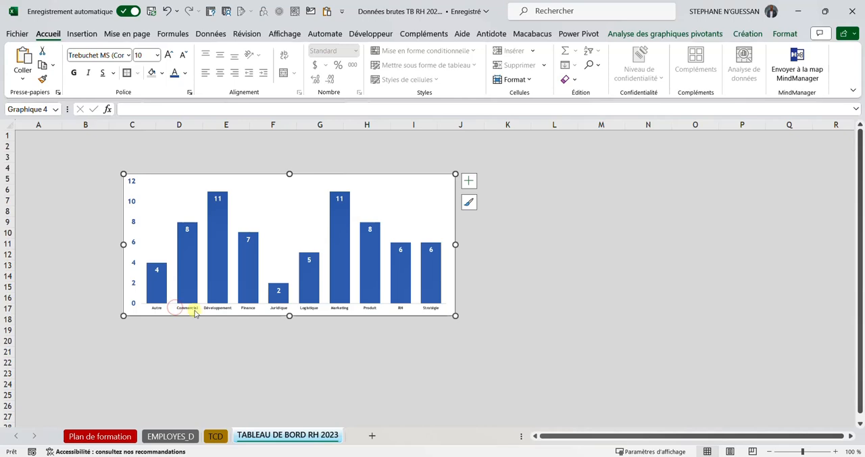
pyautogui.click(194, 309)
pyautogui.click(552, 295)
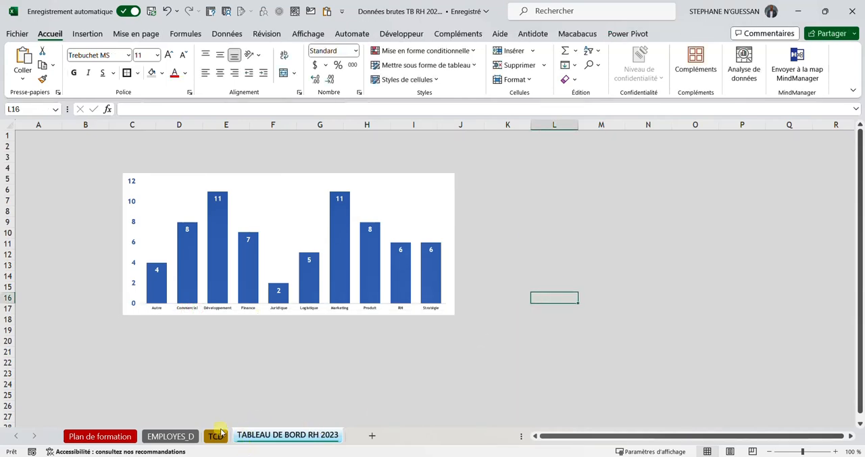
# Step: Insert a Colonne groupée - Ligne combo pivot chart from the Embauches et effectif cumulé par année pivot table on the TCD sheet
pyautogui.click(216, 436)
pyautogui.scroll(2, 372, 280)
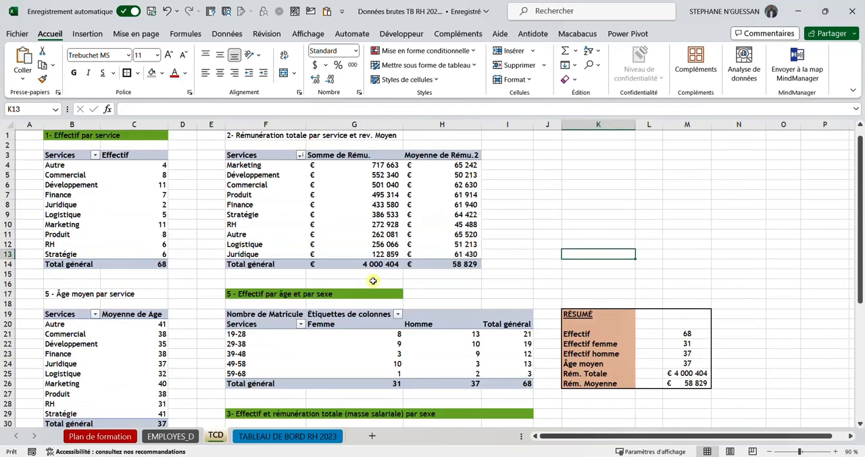
pyautogui.scroll(-6, 372, 281)
pyautogui.scroll(-3, 372, 280)
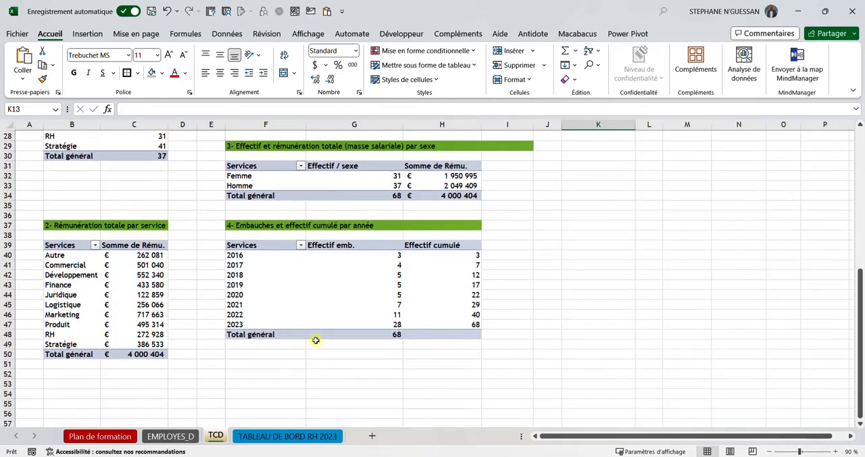
pyautogui.scroll(2, 324, 331)
pyautogui.moveTo(243, 332); pyautogui.dragTo(264, 320)
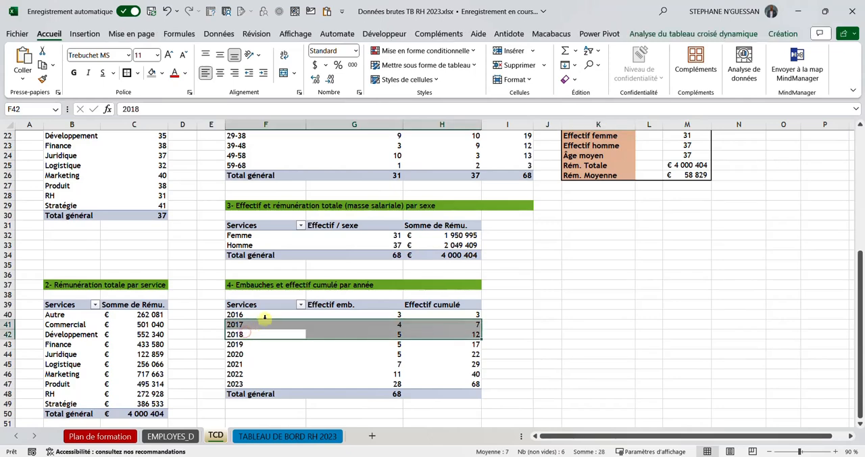
pyautogui.click(264, 320)
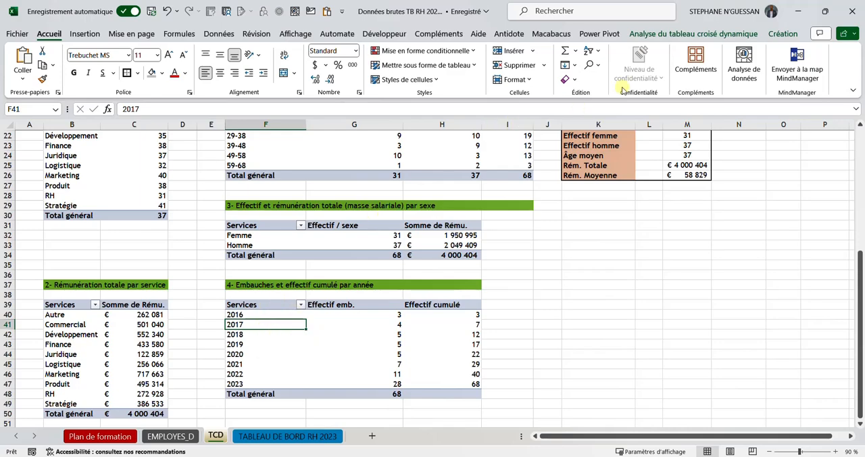
pyautogui.click(665, 33)
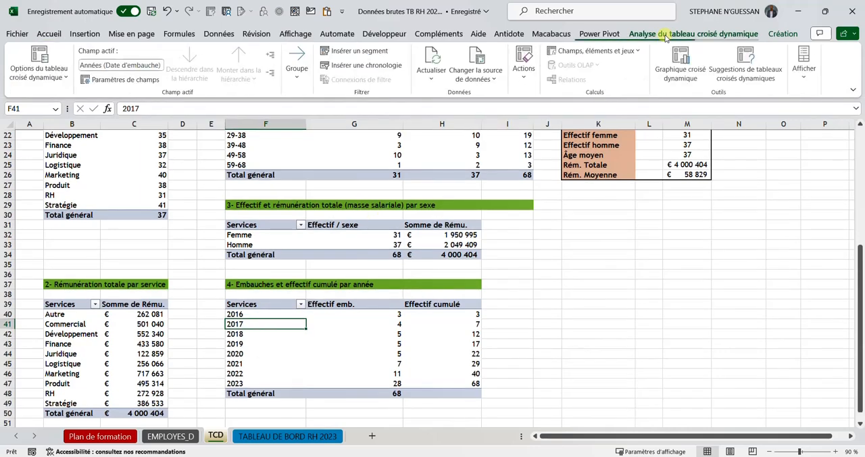
pyautogui.click(683, 68)
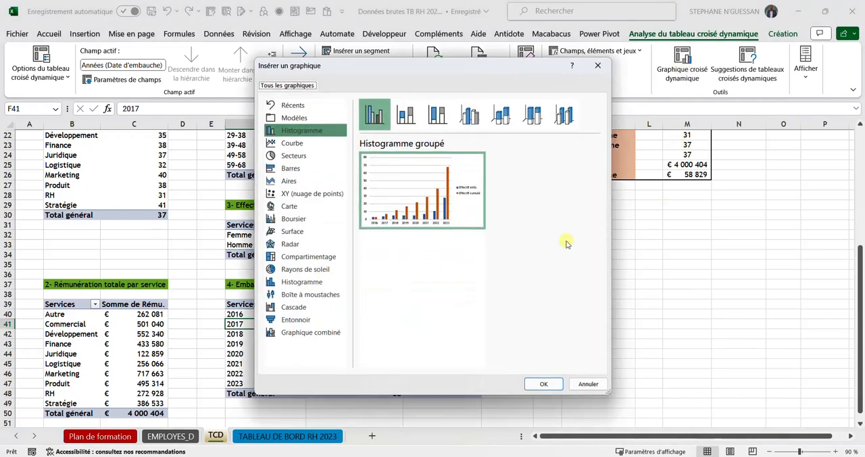
pyautogui.click(309, 333)
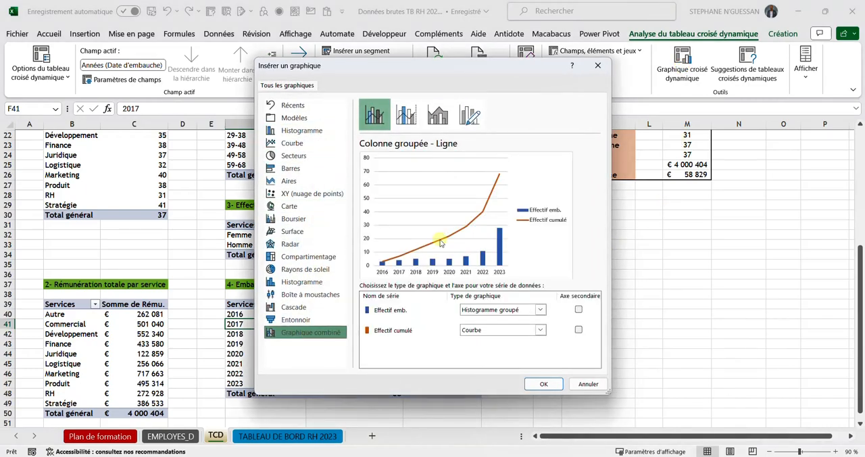
pyautogui.click(544, 383)
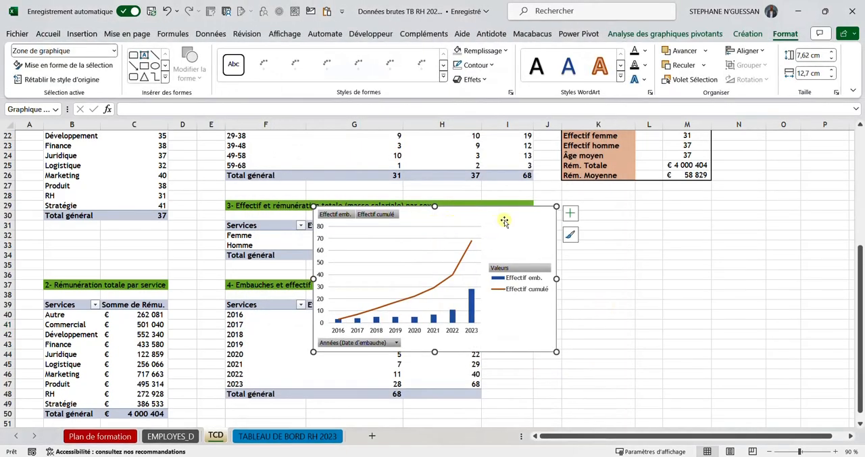
# Step: Move the combo chart to the empty area below the RÉSUMÉ table, across columns J to O
pyautogui.moveTo(503, 219); pyautogui.dragTo(738, 216)
pyautogui.scroll(2, 502, 255)
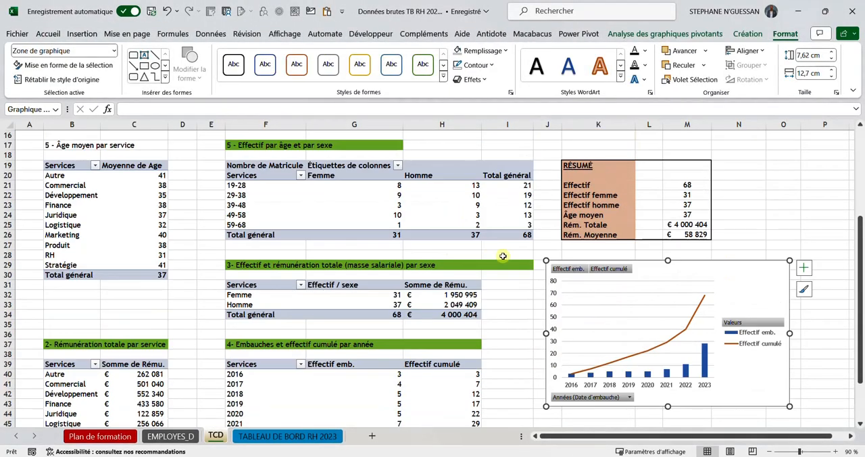
pyautogui.scroll(-1, 502, 255)
# Step: Cut and repaste the model dashboard picture on the Plan de formation sheet, placing it over columns F to Q from row 3
pyautogui.click(101, 435)
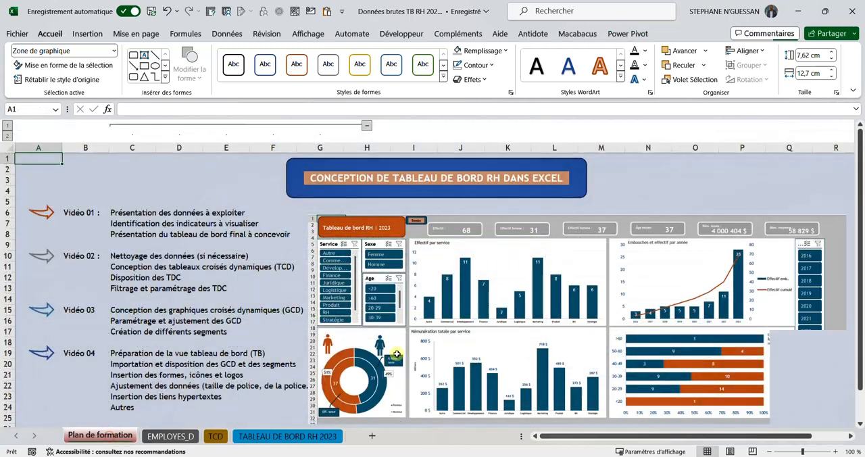
pyautogui.scroll(-2, 583, 309)
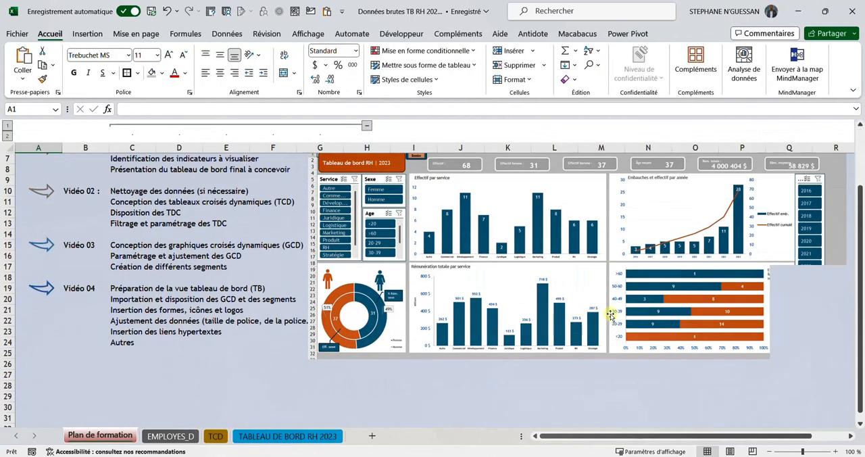
pyautogui.click(704, 196)
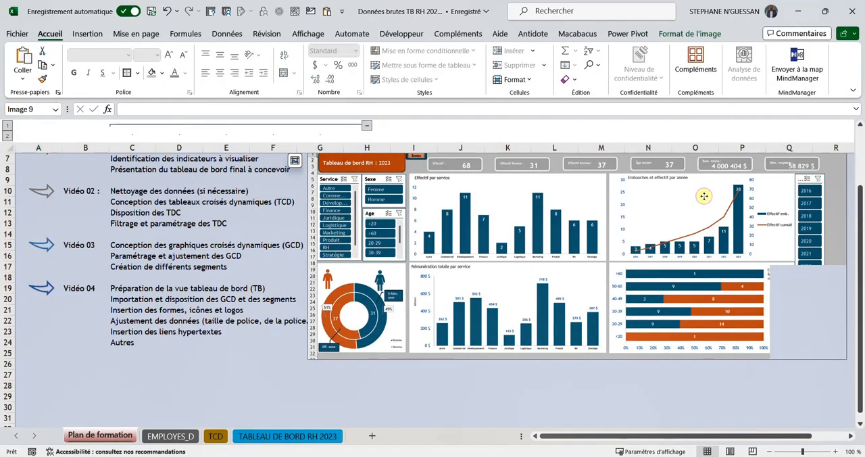
pyautogui.hotkey('ctrl', 'x')
pyautogui.hotkey('ctrl', 'v')
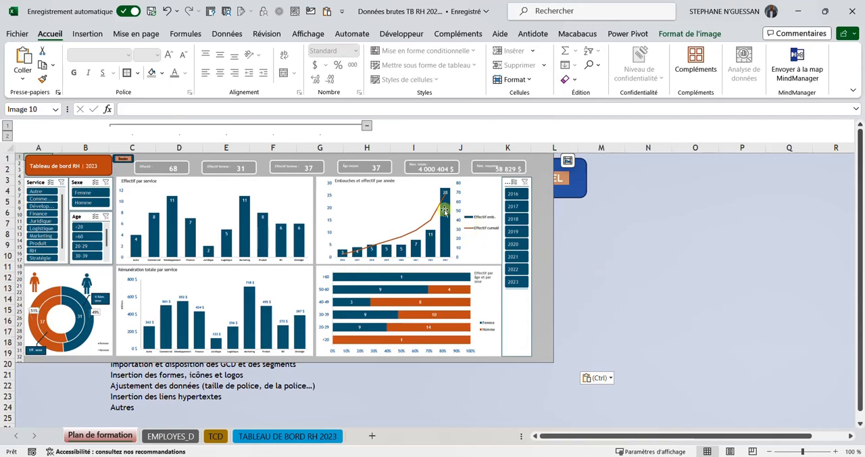
pyautogui.moveTo(444, 211); pyautogui.dragTo(684, 237)
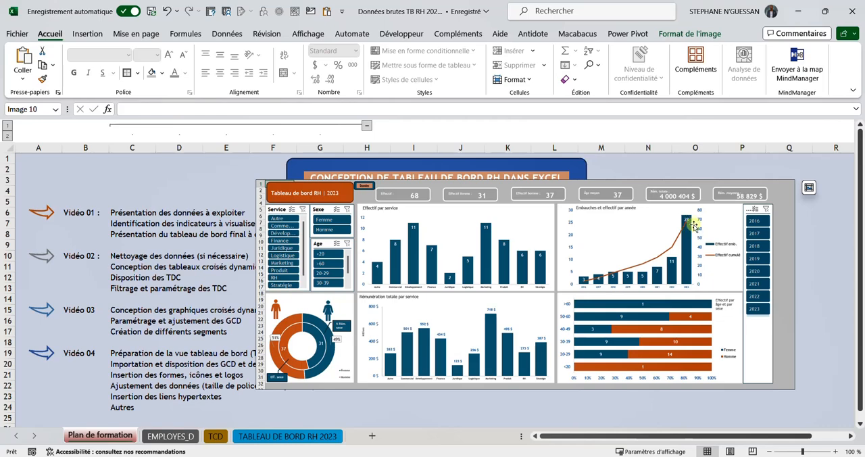
# Step: Hide all field buttons on the TCD sheet's combo chart and move the chart over columns F to I, from about row 27
pyautogui.click(276, 441)
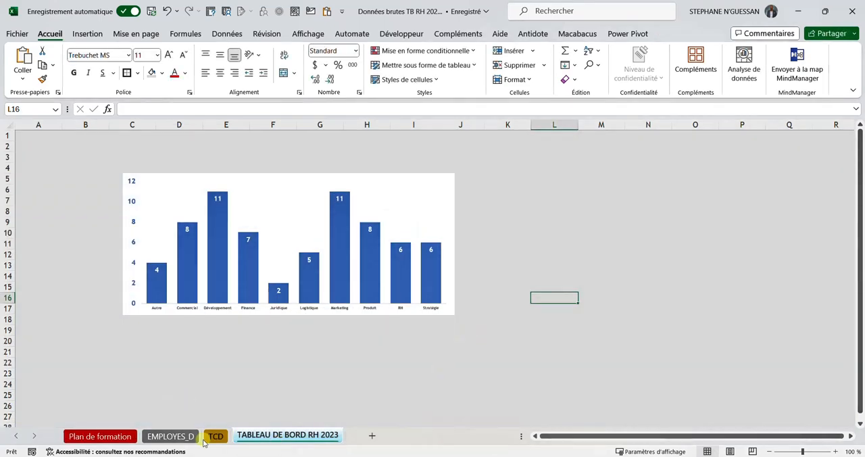
pyautogui.click(204, 441)
pyautogui.click(551, 358)
pyautogui.scroll(-2, 542, 355)
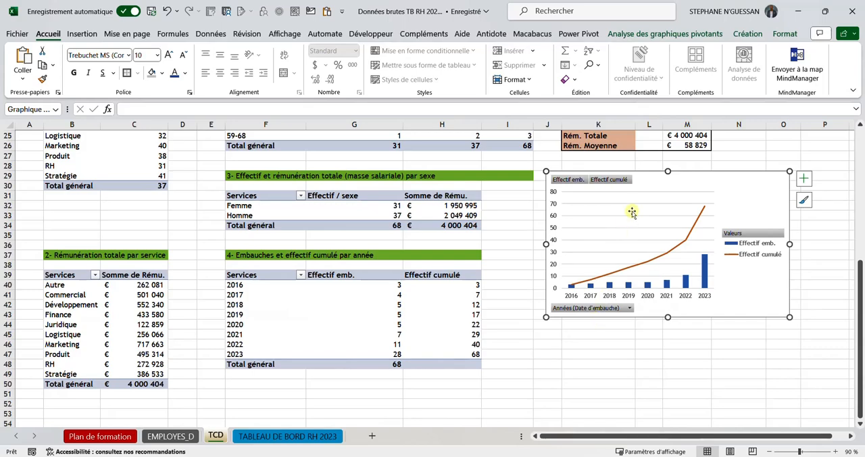
pyautogui.scroll(2, 633, 182)
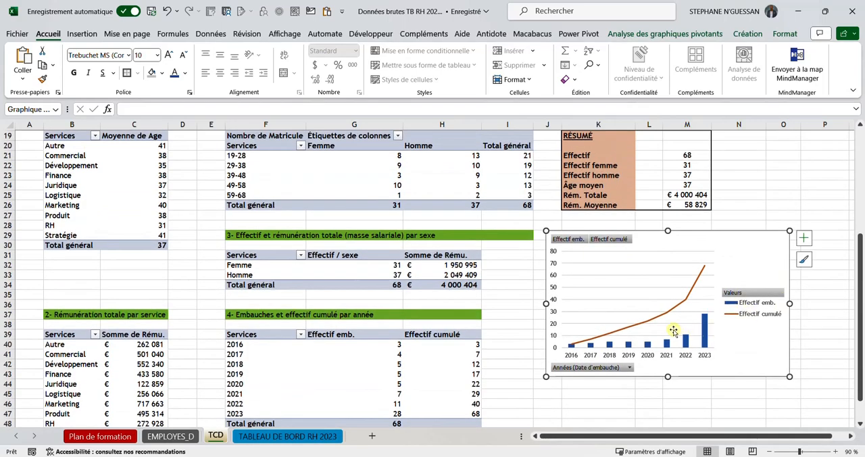
pyautogui.rightClick(572, 239)
pyautogui.click(602, 368)
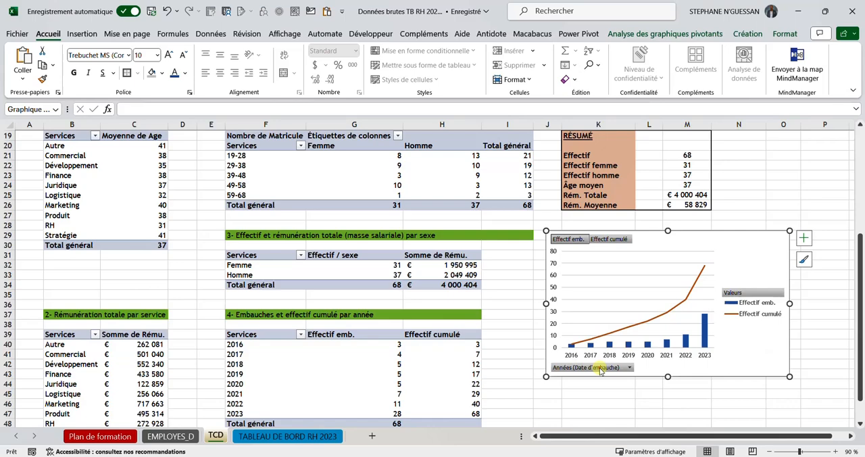
pyautogui.click(599, 302)
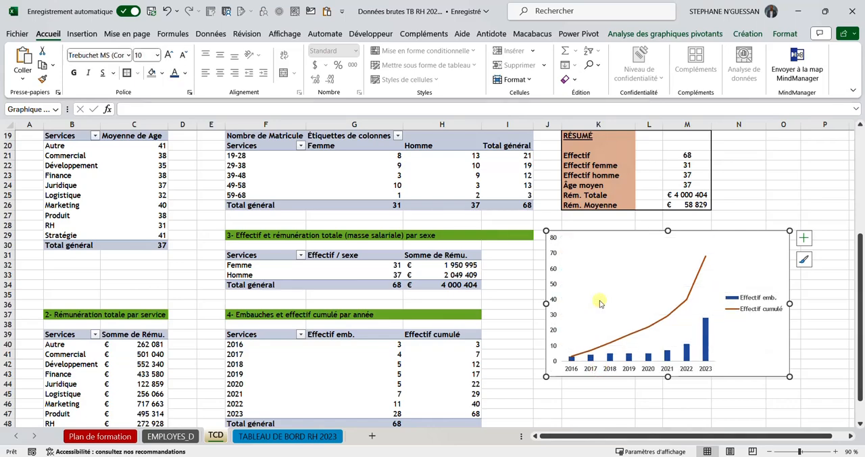
pyautogui.moveTo(752, 236); pyautogui.dragTo(498, 213)
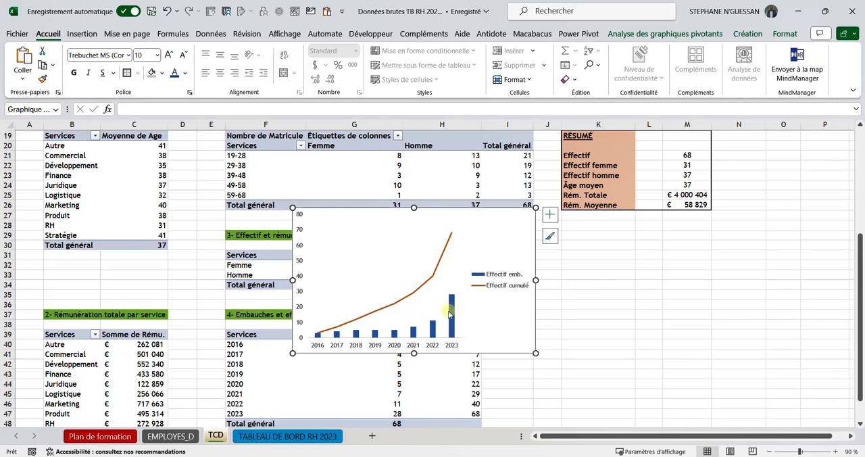
pyautogui.rightClick(439, 270)
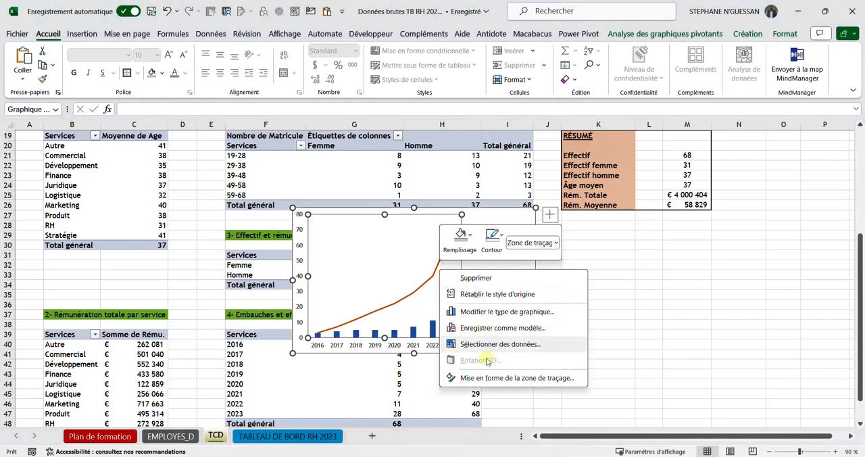
pyautogui.click(483, 378)
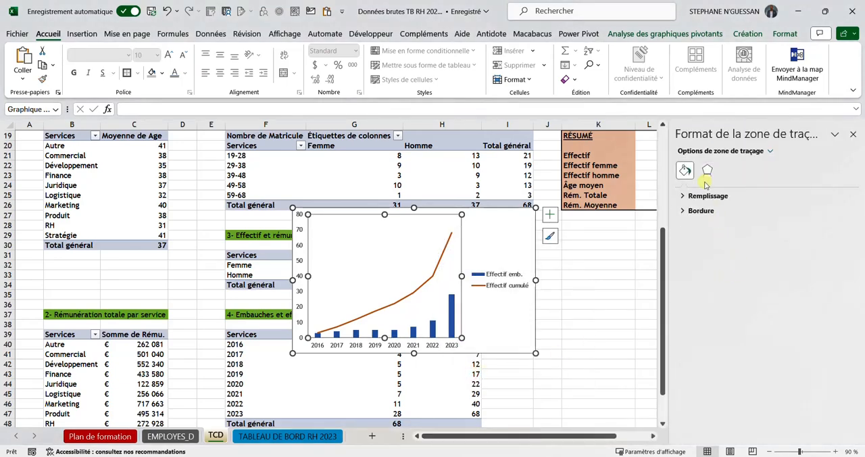
pyautogui.click(853, 135)
# Step: Plot the Effectif cumulé line on the secondary axis and compare the chart with the model dashboard on the Plan de formation sheet
pyautogui.rightClick(430, 273)
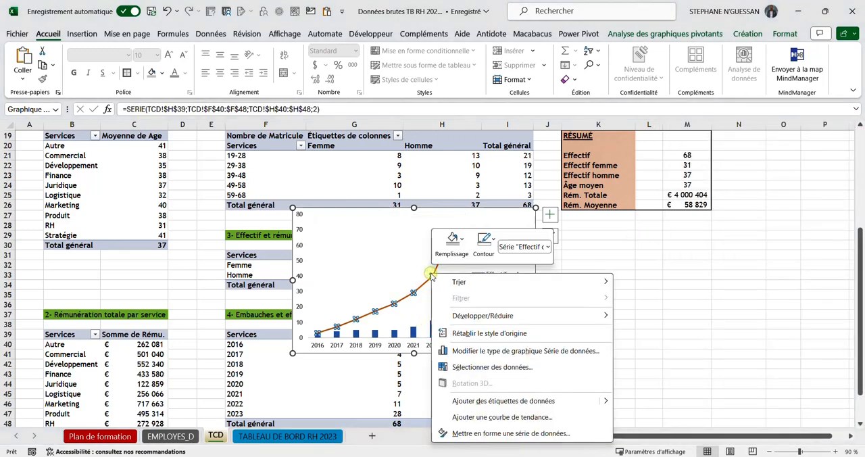
pyautogui.click(473, 433)
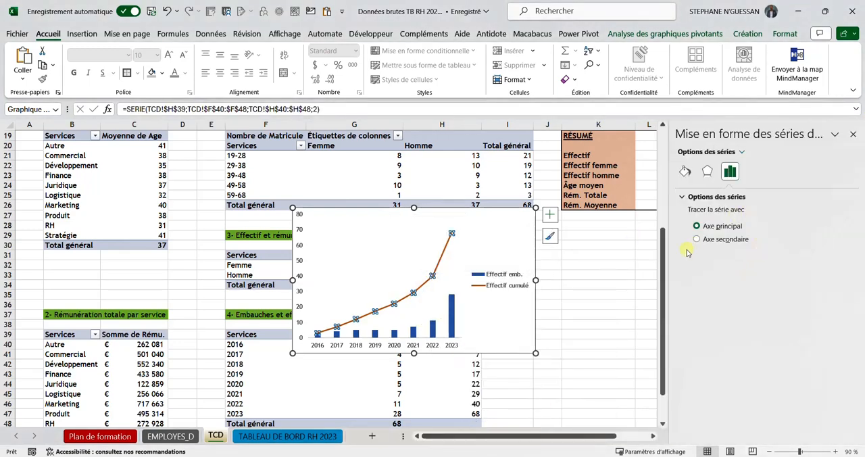
pyautogui.click(697, 239)
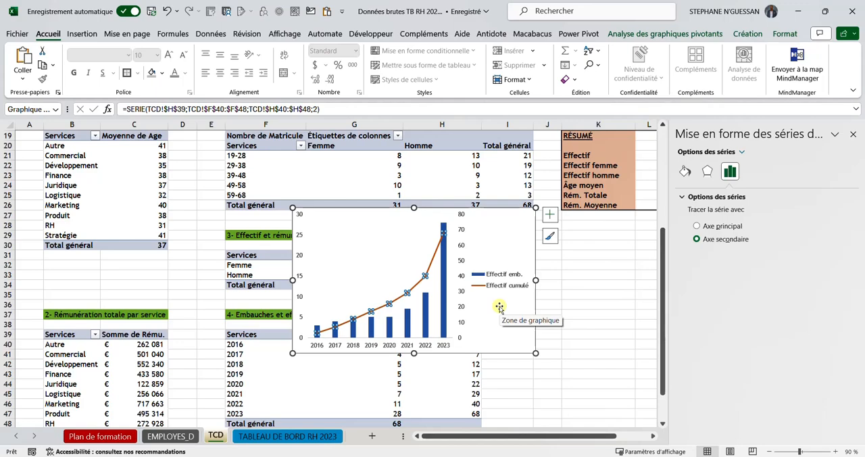
pyautogui.click(100, 436)
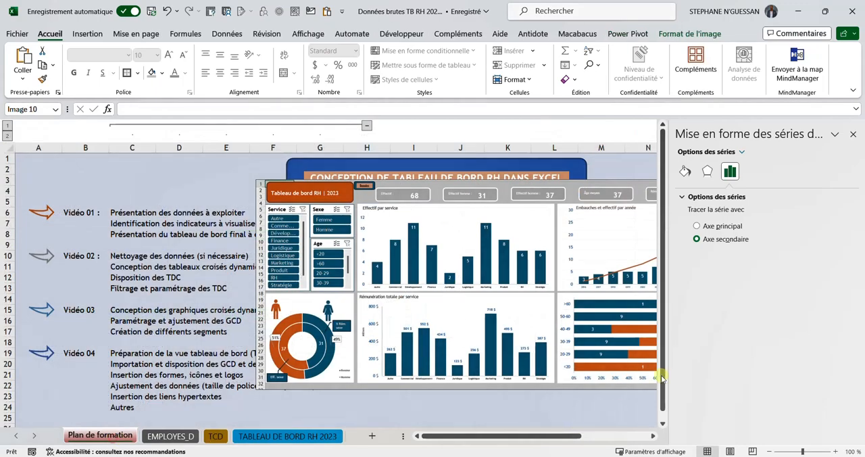
pyautogui.click(853, 134)
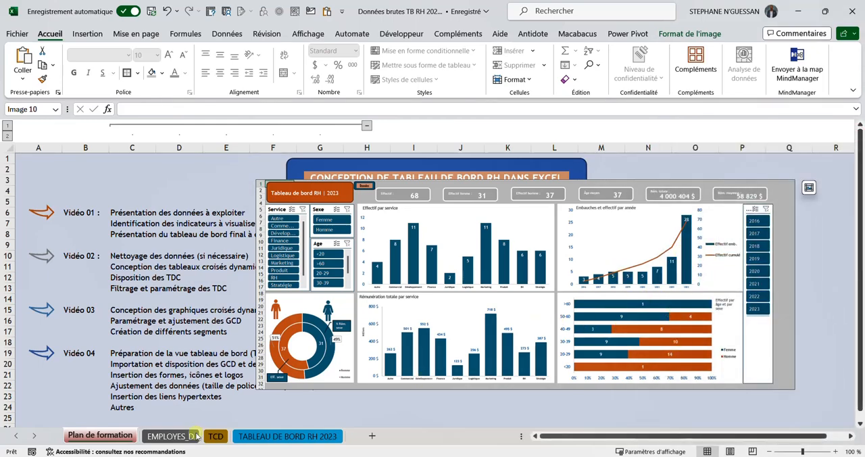
pyautogui.click(215, 436)
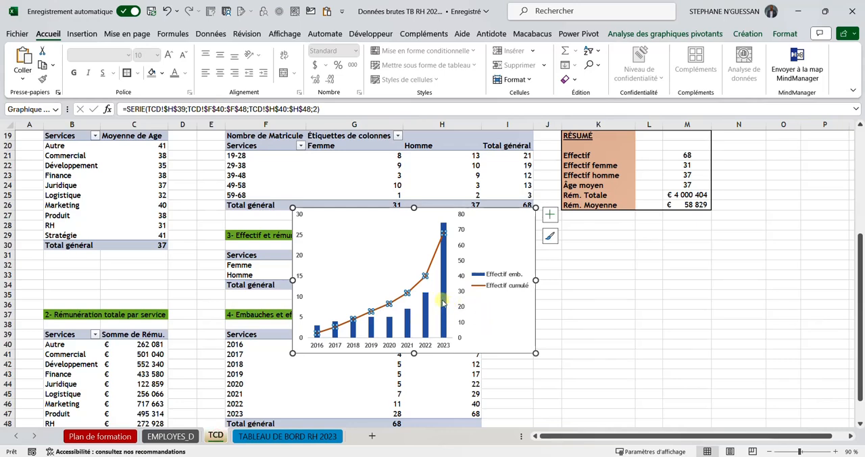
pyautogui.click(442, 303)
pyautogui.rightClick(442, 303)
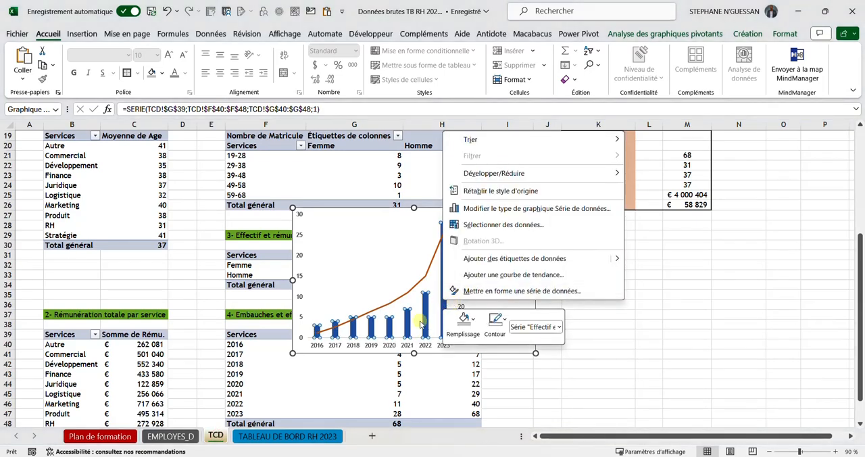
pyautogui.click(697, 313)
pyautogui.click(598, 313)
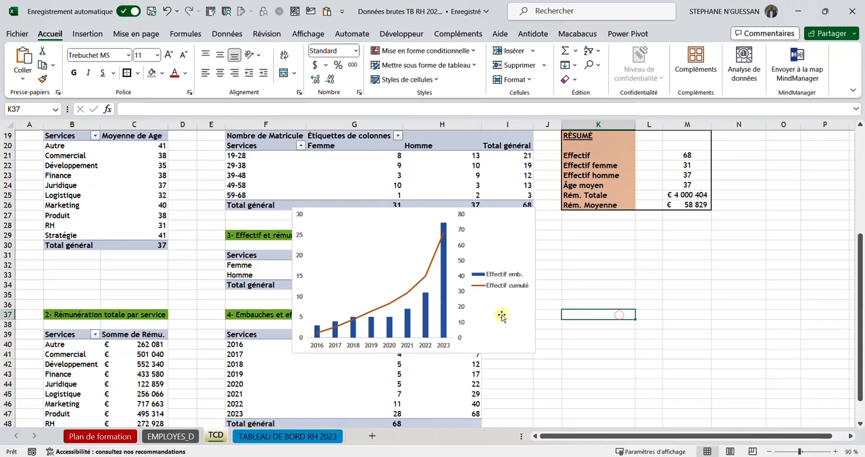
# Step: Set the gap width of the combo chart's Effectif emb. columns to 50%
pyautogui.rightClick(443, 301)
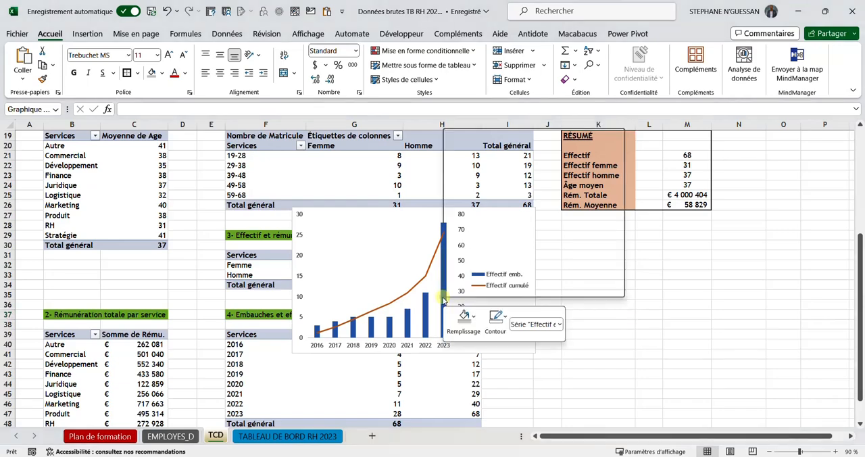
pyautogui.click(501, 288)
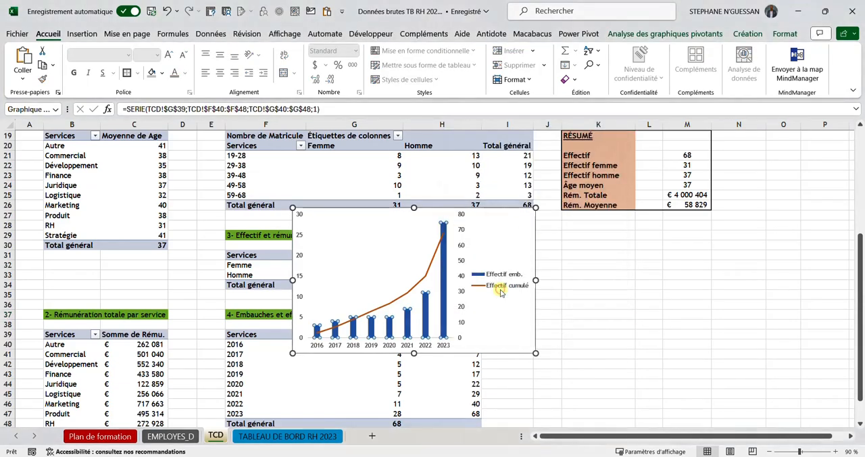
pyautogui.doubleClick(818, 267)
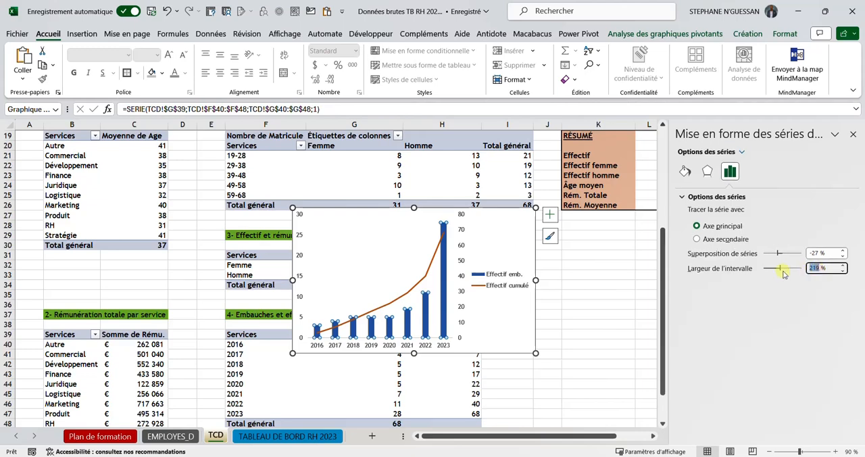
pyautogui.write('50')
pyautogui.press('Return')
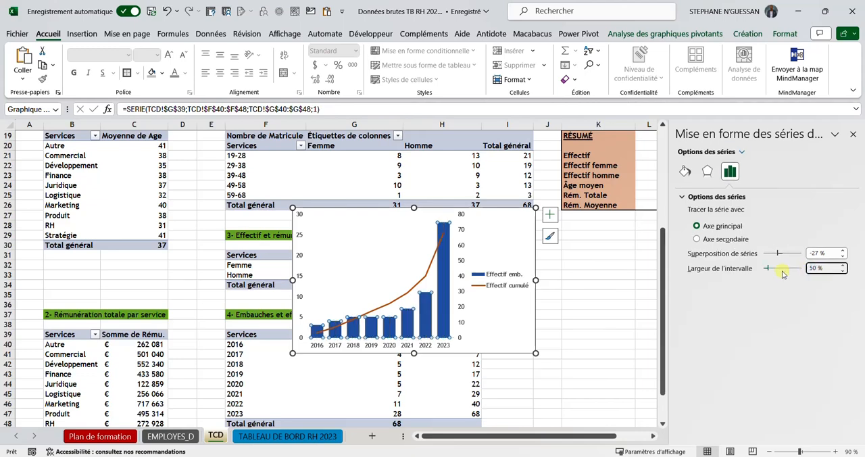
pyautogui.click(636, 285)
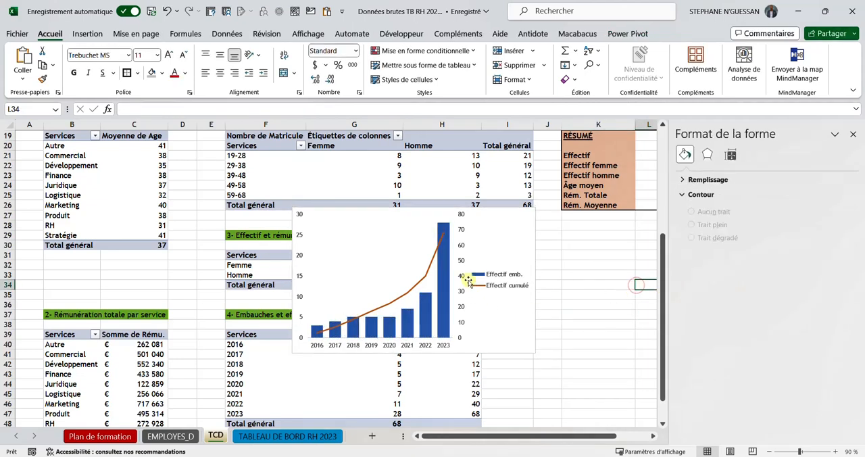
# Step: Add data labels to the Effectif emb. columns of the combo chart and make them bold
pyautogui.click(446, 276)
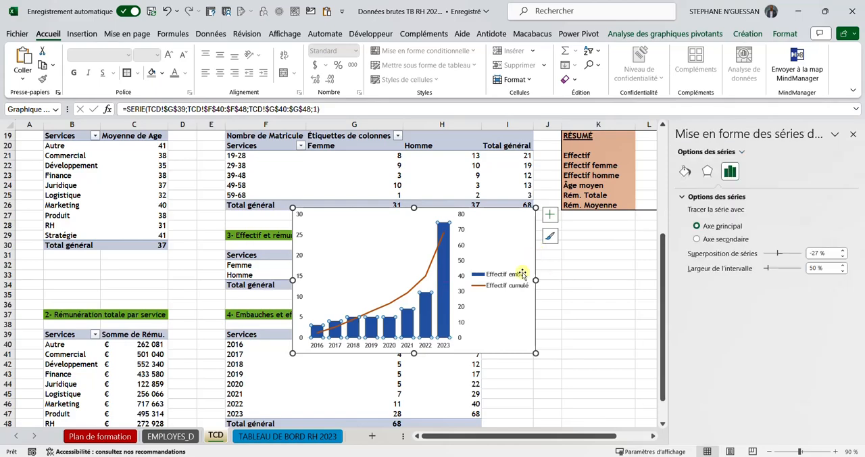
pyautogui.click(549, 216)
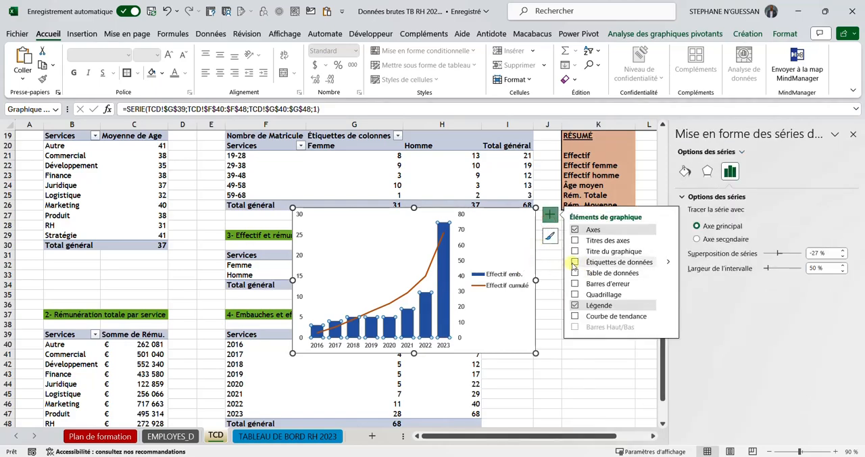
pyautogui.click(564, 368)
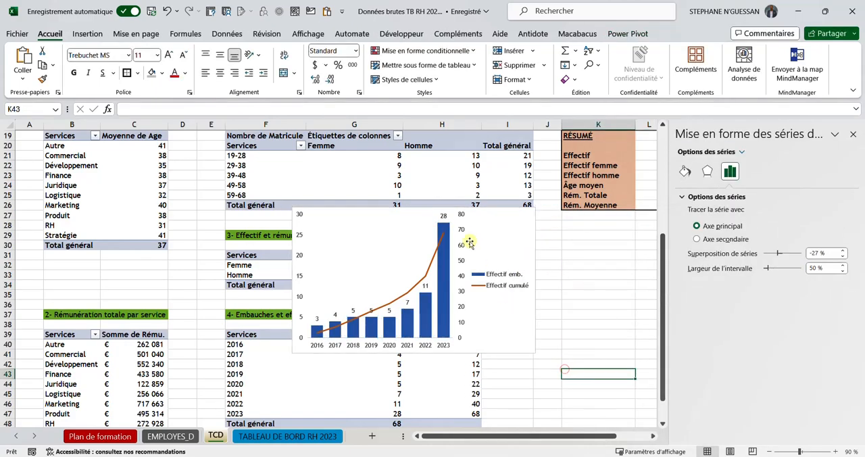
pyautogui.click(446, 215)
pyautogui.click(446, 215)
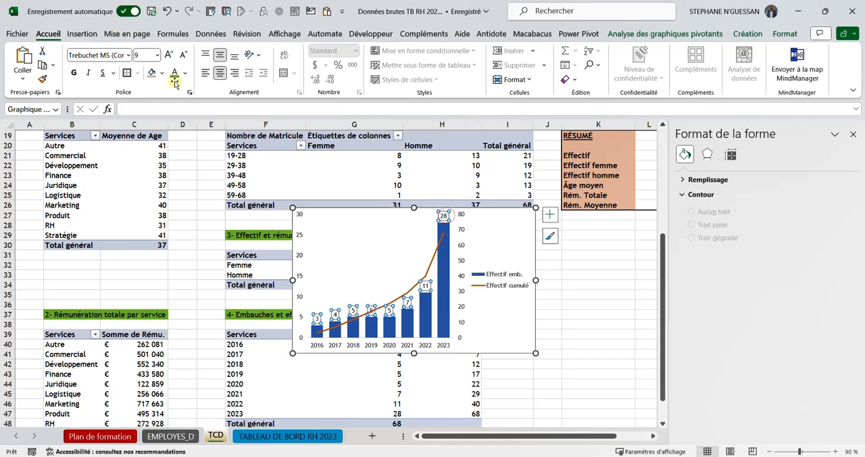
pyautogui.click(75, 72)
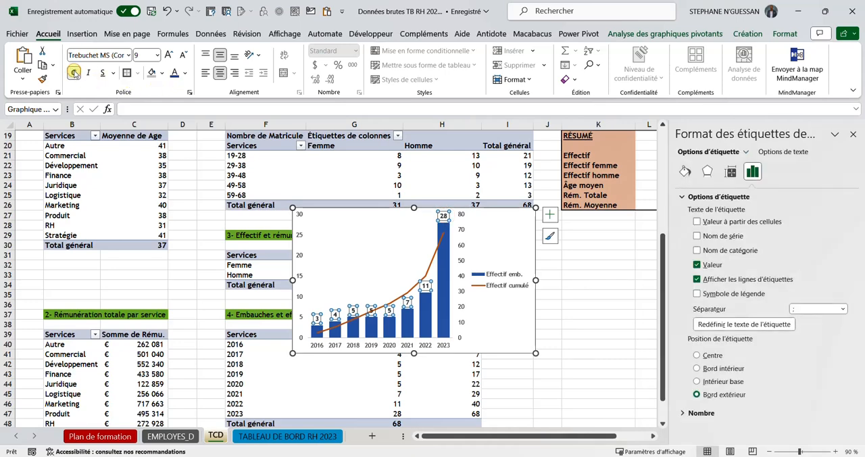
pyautogui.click(576, 336)
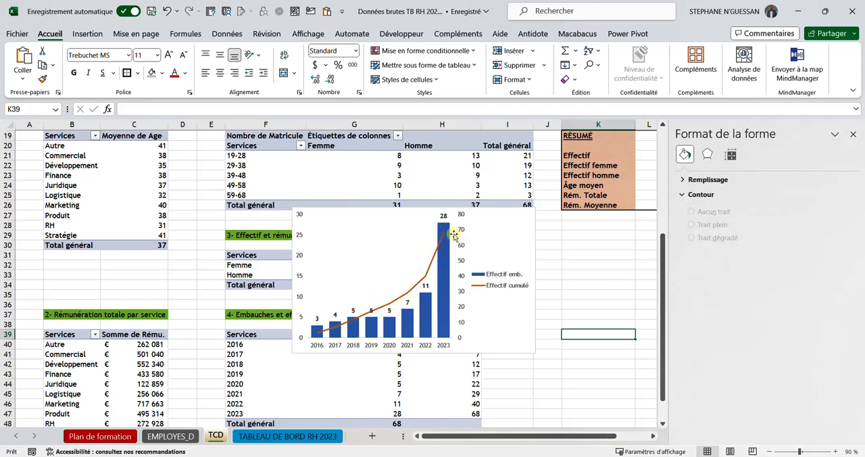
# Step: Position the Effectif emb. data labels at Bord intérieur and set their font color to white
pyautogui.click(444, 216)
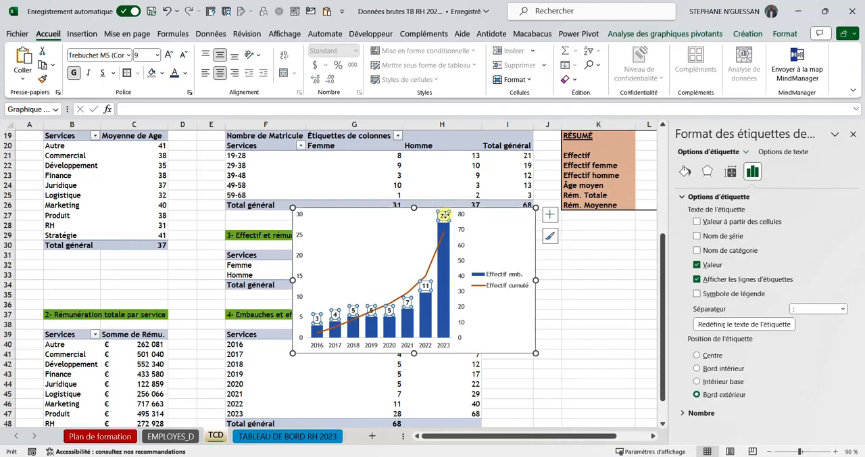
pyautogui.click(549, 215)
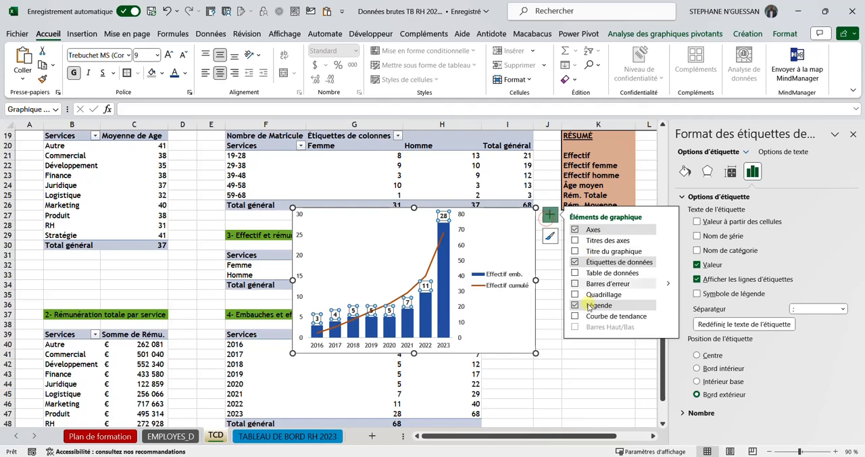
pyautogui.click(667, 263)
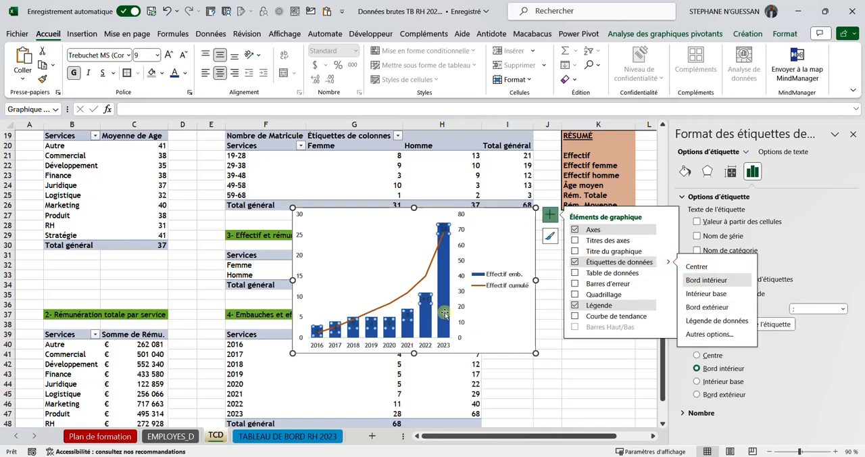
pyautogui.click(187, 75)
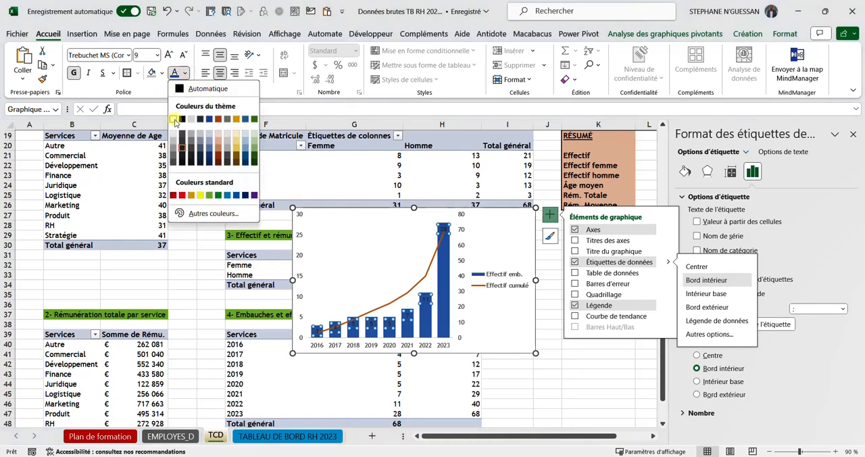
pyautogui.click(175, 122)
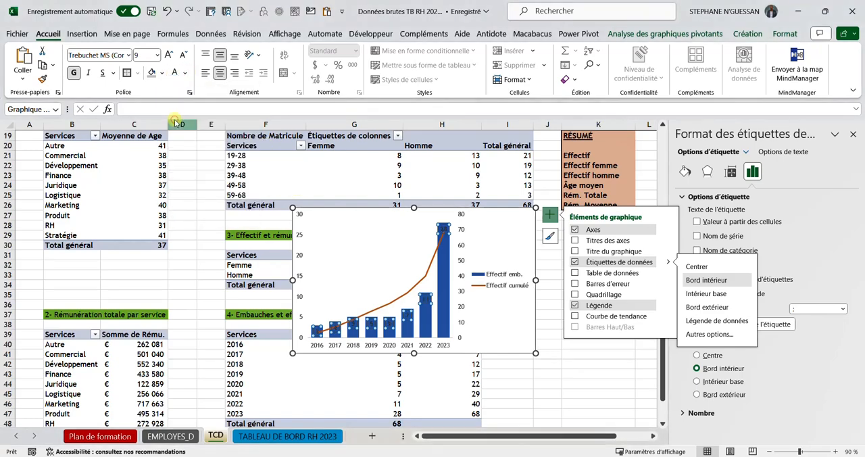
pyautogui.click(550, 318)
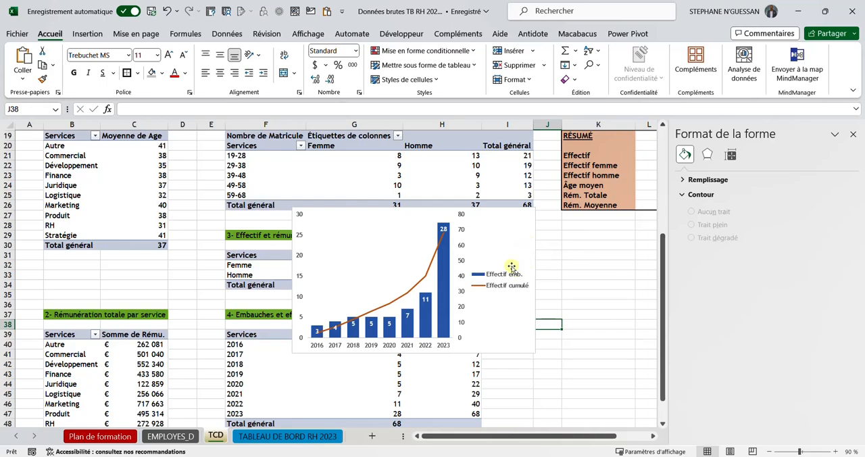
# Step: Move the combo chart from the TCD sheet to cell L8 of the TABLEAU DE BORD RH 2023 sheet
pyautogui.click(533, 220)
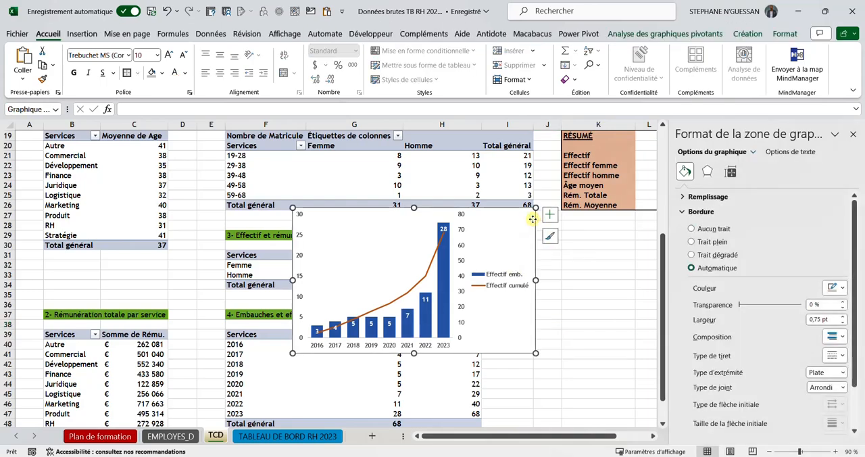
pyautogui.press('Delete')
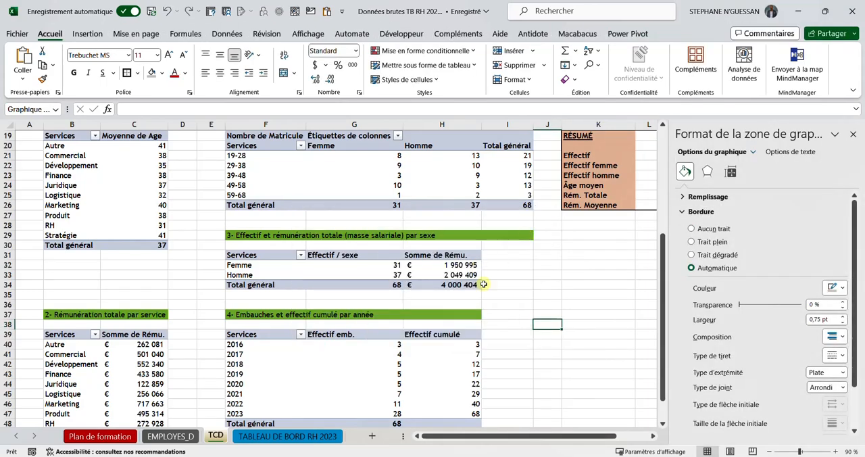
pyautogui.click(319, 443)
pyautogui.click(564, 209)
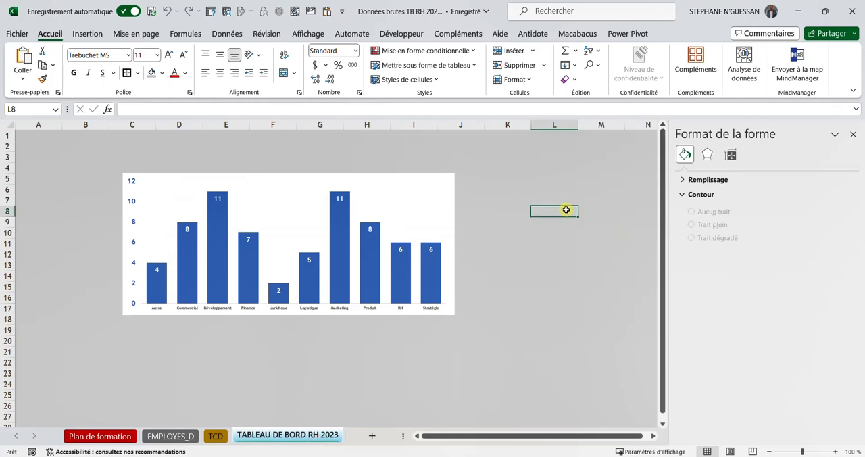
pyautogui.click(852, 135)
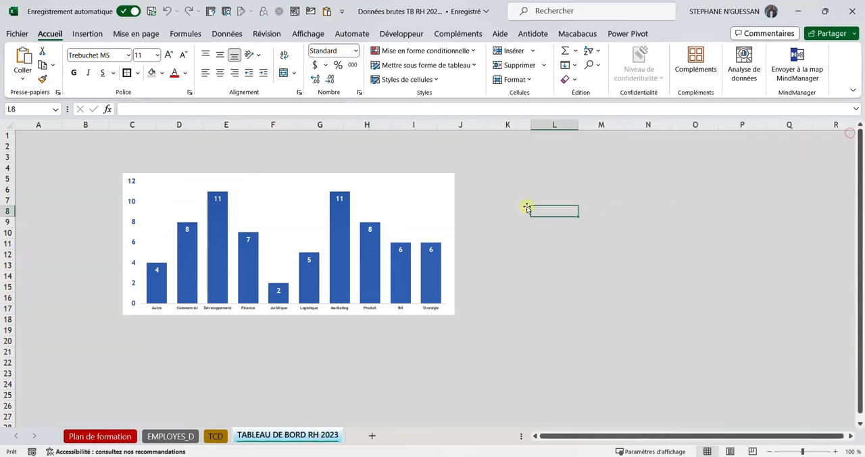
pyautogui.hotkey('ctrl', 'v')
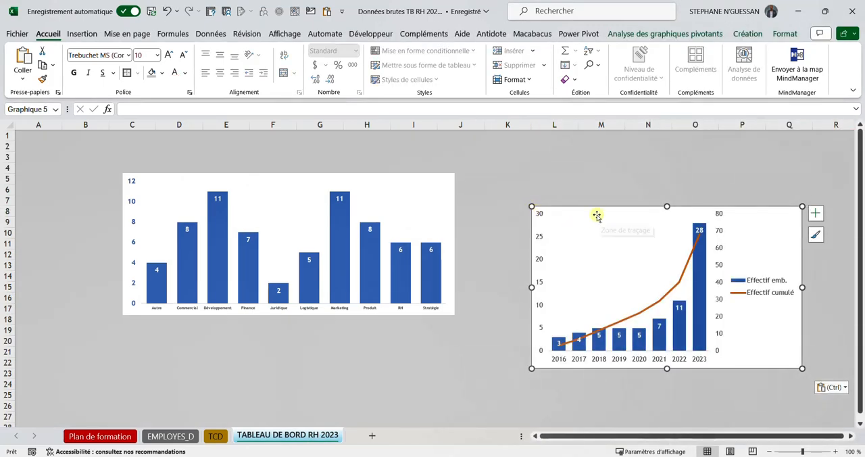
# Step: Place the combo chart beside the headcount-by-service chart and resize it to match that chart's height, undoing the accidental plot area shift
pyautogui.moveTo(567, 189); pyautogui.dragTo(565, 188)
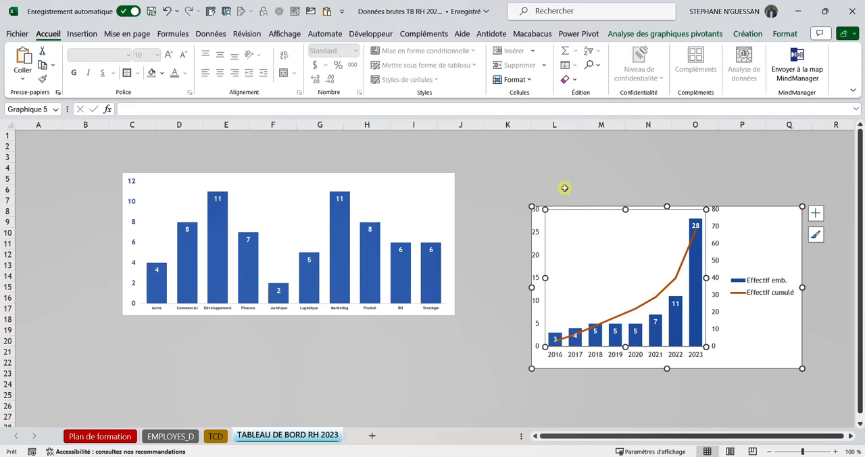
pyautogui.hotkey('ctrl', 'z')
pyautogui.moveTo(779, 214); pyautogui.dragTo(715, 177)
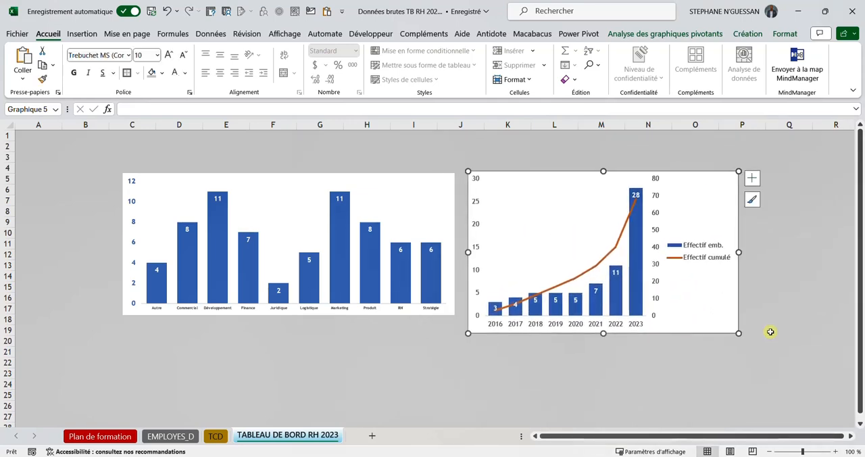
pyautogui.moveTo(739, 333); pyautogui.dragTo(781, 315)
pyautogui.click(704, 360)
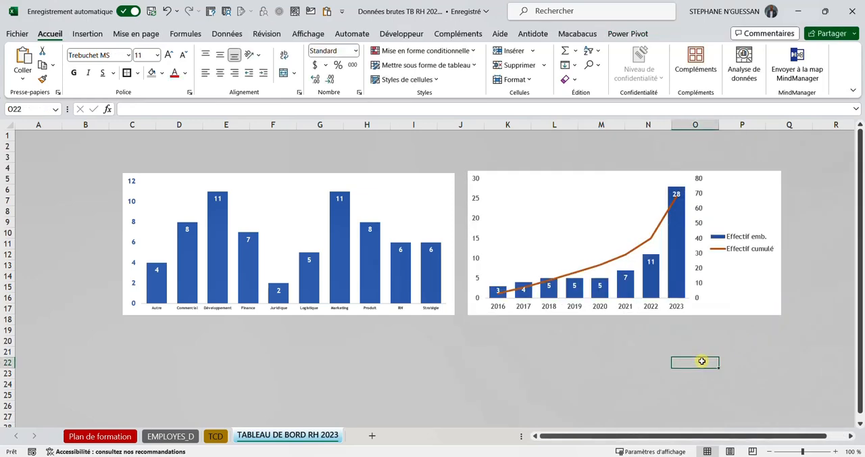
# Step: Make the combo chart's primary vertical axis labels bold and the same theme blue as the axis labels of the headcount-by-service chart
pyautogui.click(475, 227)
pyautogui.click(475, 221)
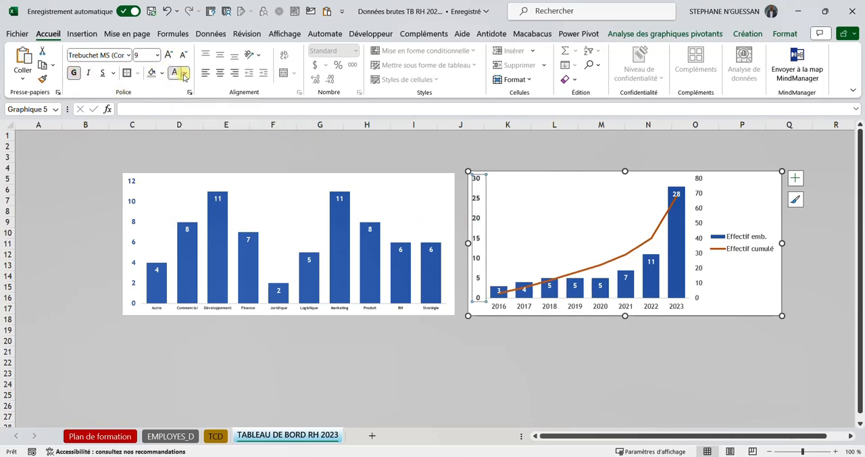
pyautogui.click(185, 73)
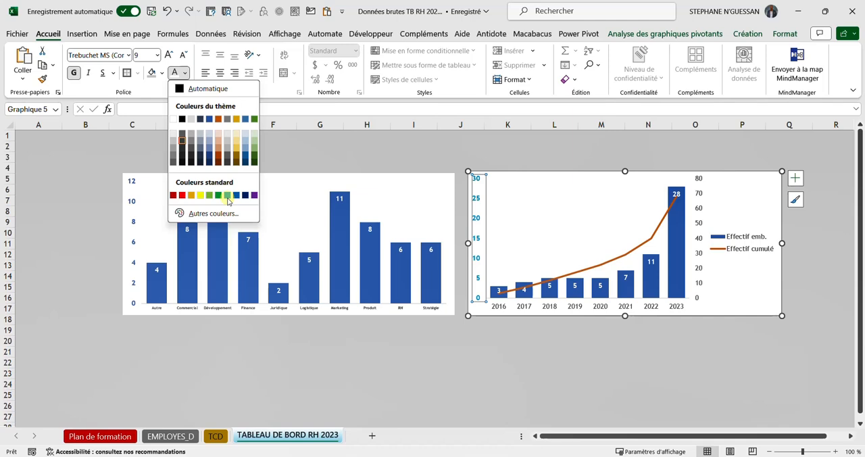
pyautogui.click(134, 222)
pyautogui.click(134, 221)
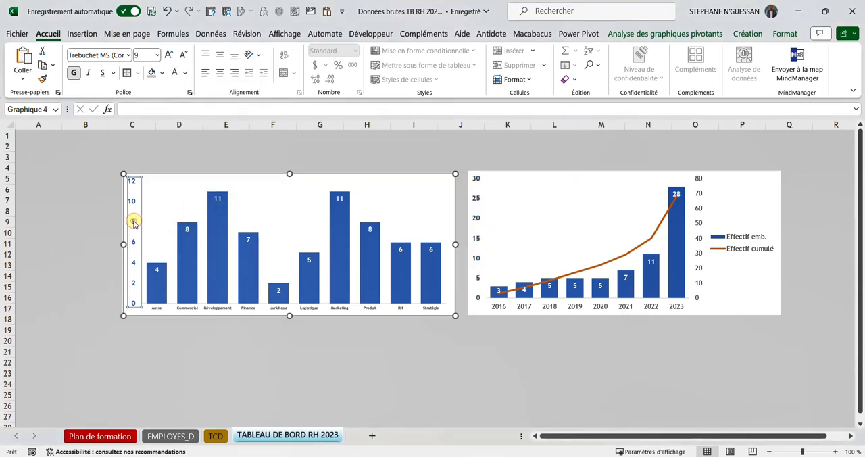
pyautogui.click(187, 73)
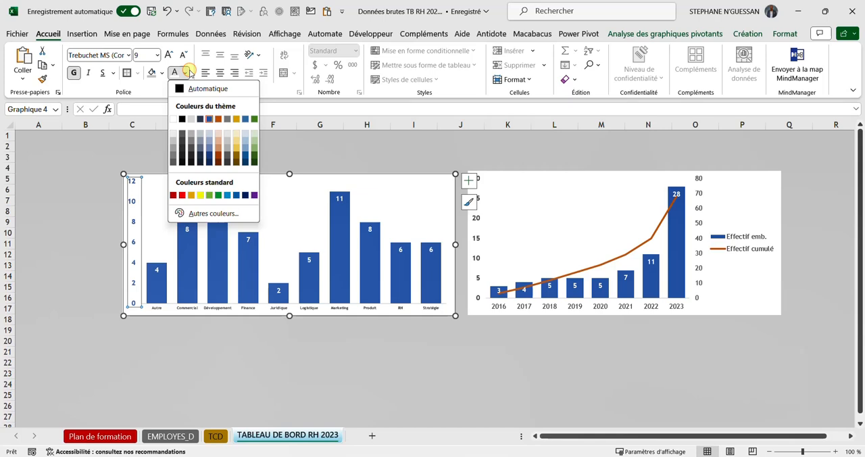
pyautogui.click(476, 236)
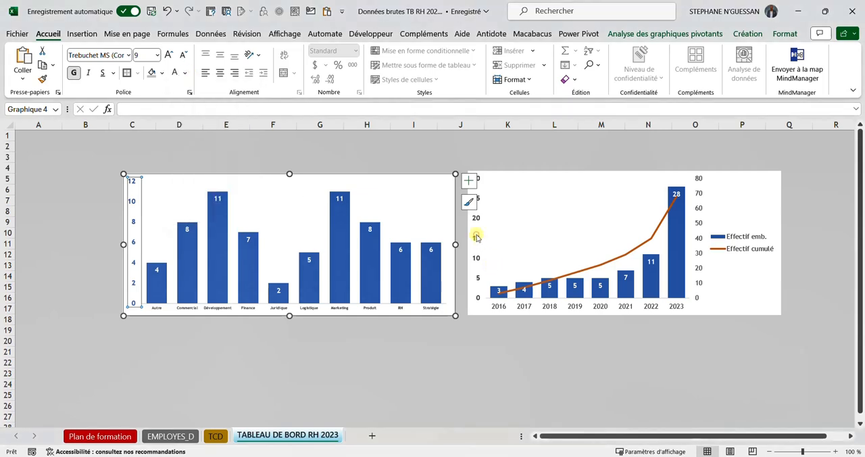
pyautogui.click(477, 236)
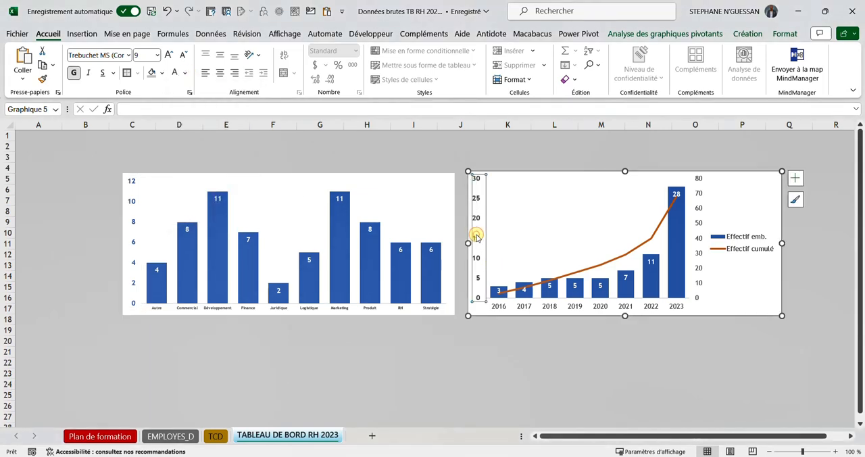
pyautogui.click(187, 75)
pyautogui.click(207, 117)
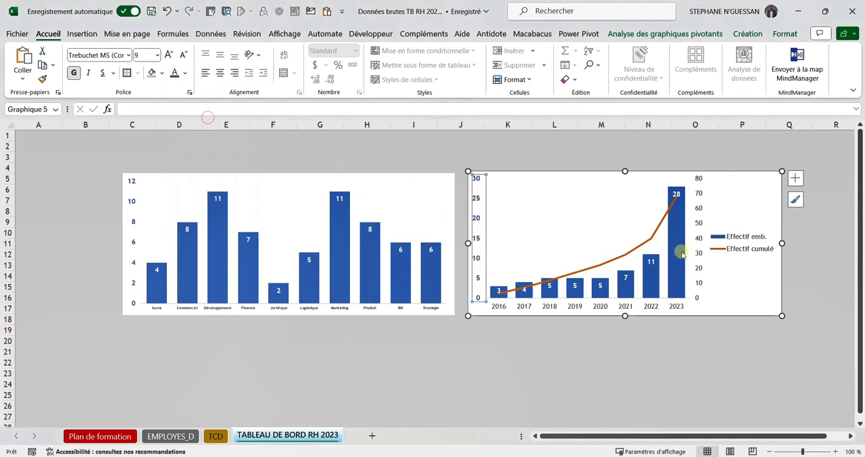
# Step: Make the combo chart's secondary vertical axis labels bold and blue
pyautogui.click(703, 210)
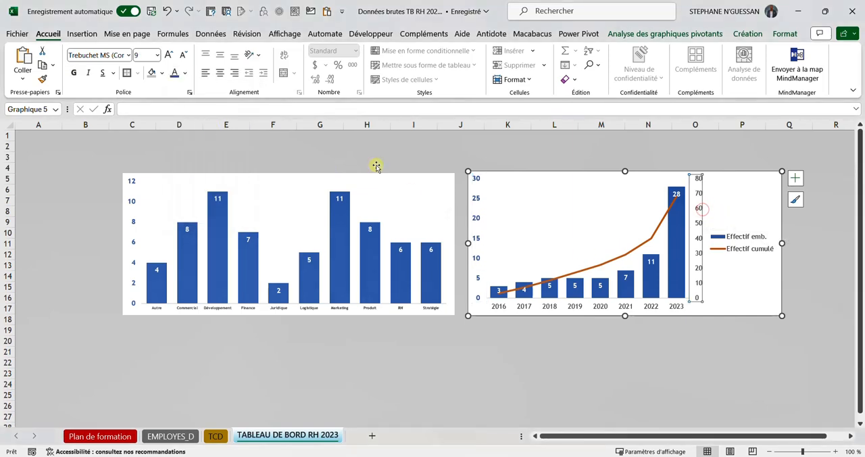
pyautogui.click(74, 74)
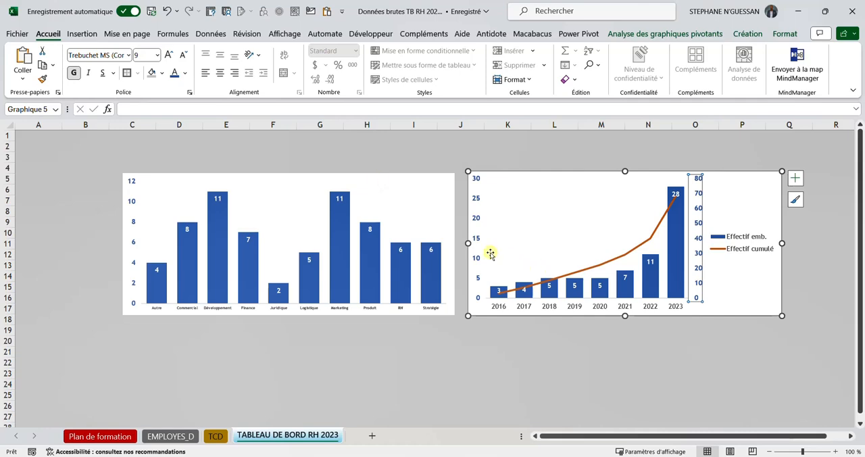
pyautogui.click(480, 244)
pyautogui.click(684, 337)
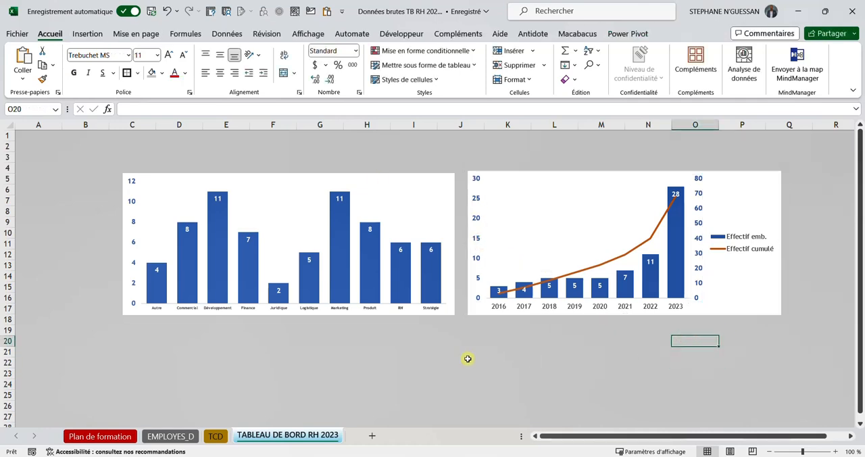
# Step: Check the model dashboard on the Plan de formation sheet and insert a Histogramme empilé pivot chart from the Rémunération totale par service table on TCD
pyautogui.click(109, 435)
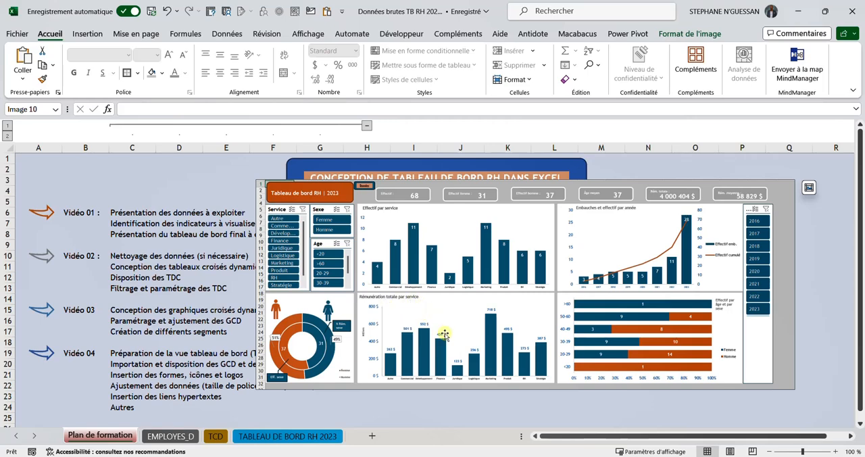
pyautogui.click(283, 435)
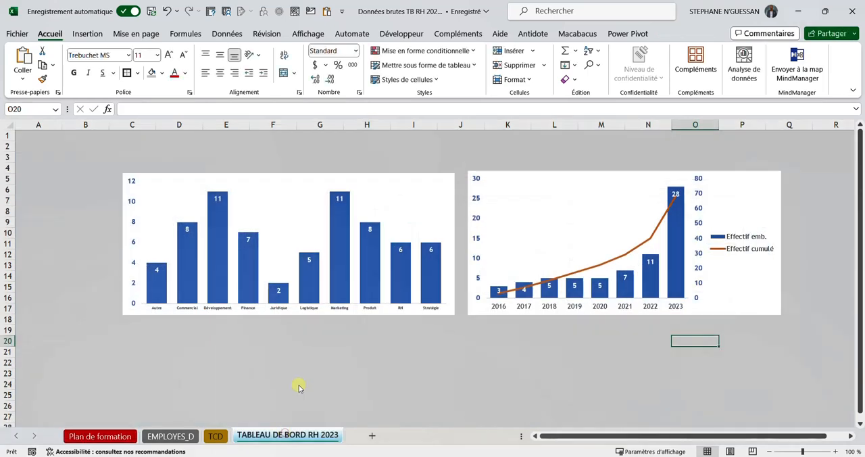
pyautogui.click(215, 436)
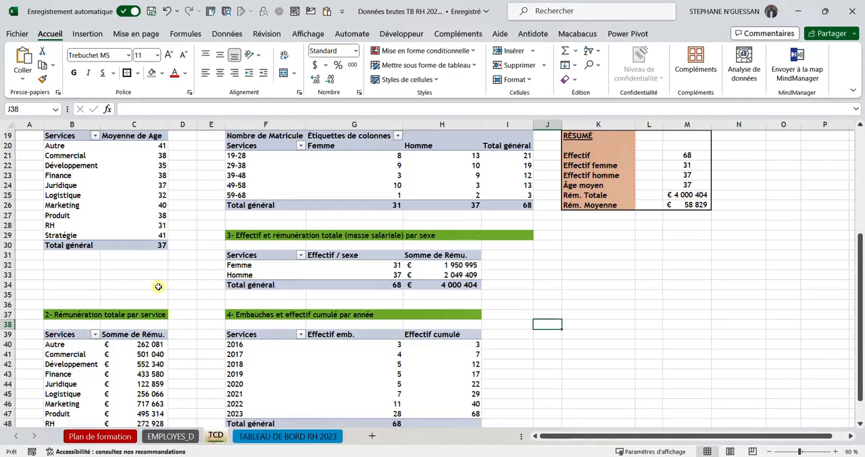
pyautogui.scroll(-2, 158, 287)
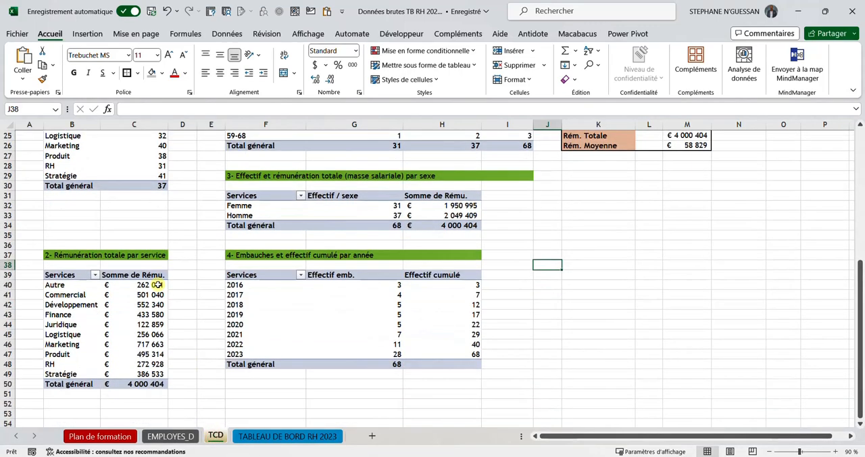
pyautogui.click(62, 298)
pyautogui.click(676, 33)
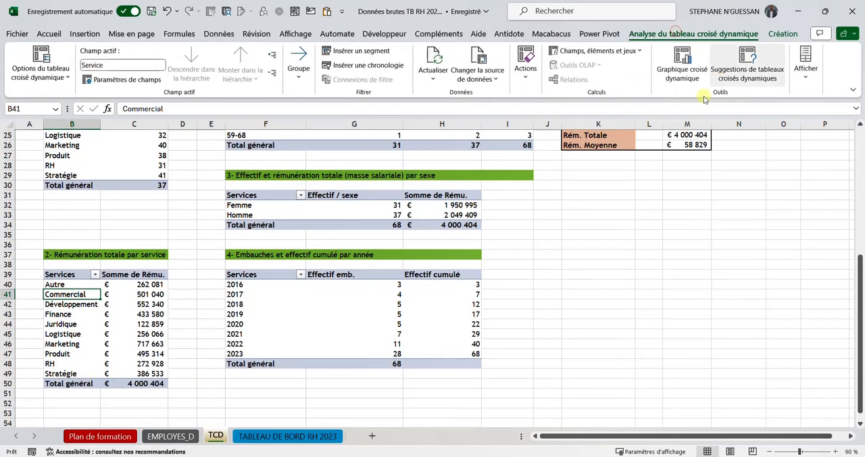
pyautogui.click(682, 67)
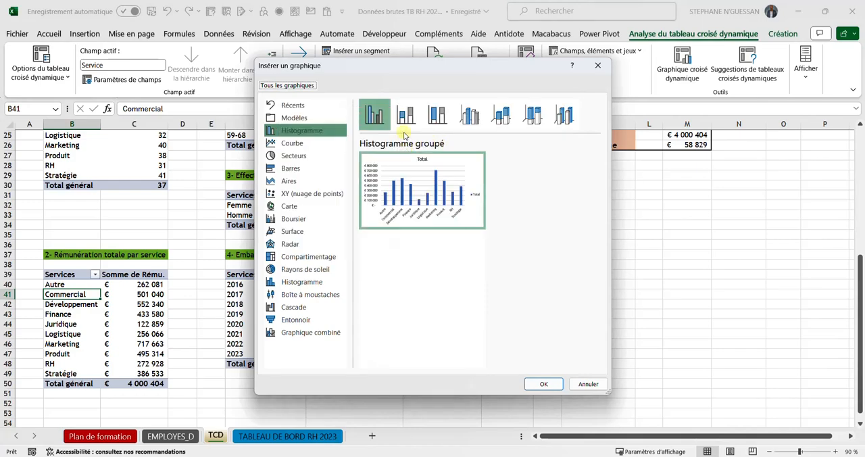
pyautogui.click(405, 118)
pyautogui.click(543, 383)
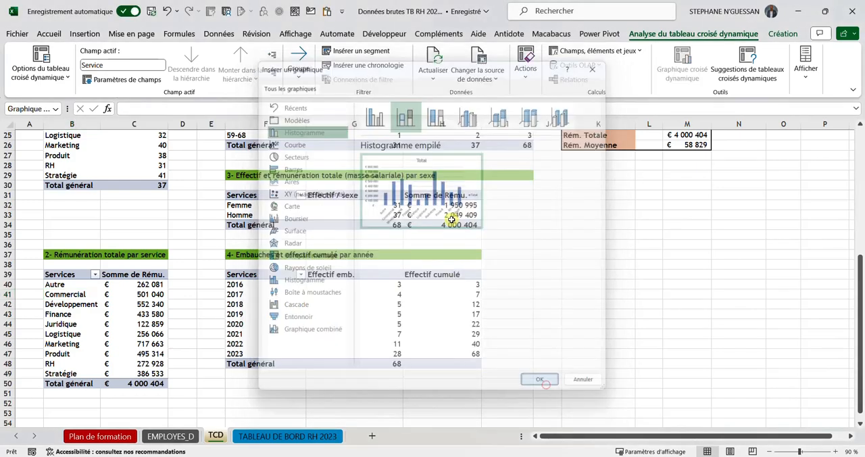
# Step: Reposition the new remuneration chart on the TCD sheet and delete its title
pyautogui.moveTo(490, 215); pyautogui.dragTo(575, 218)
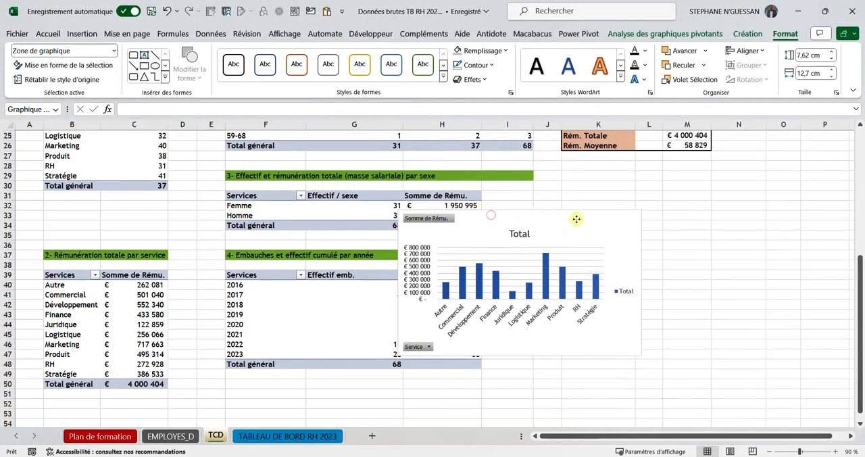
pyautogui.click(523, 231)
pyautogui.press('Delete')
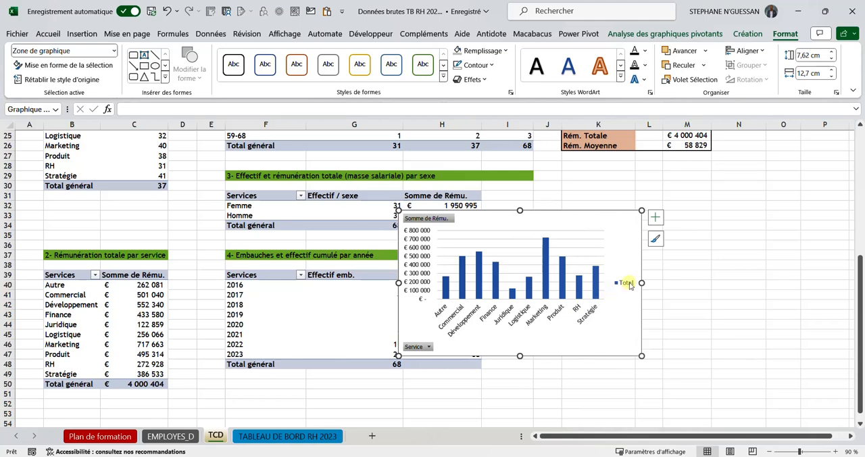
# Step: Try removing the remuneration chart's legend and horizontal gridlines, and undo both deletions
pyautogui.click(628, 283)
pyautogui.press('Delete')
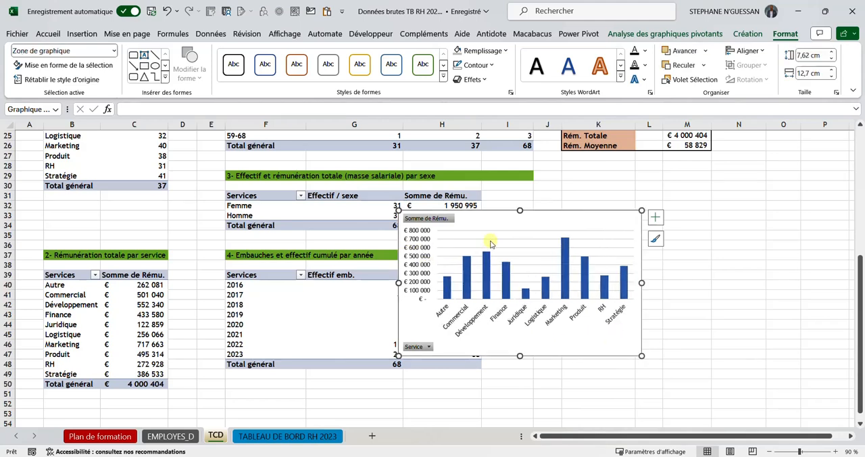
pyautogui.click(491, 244)
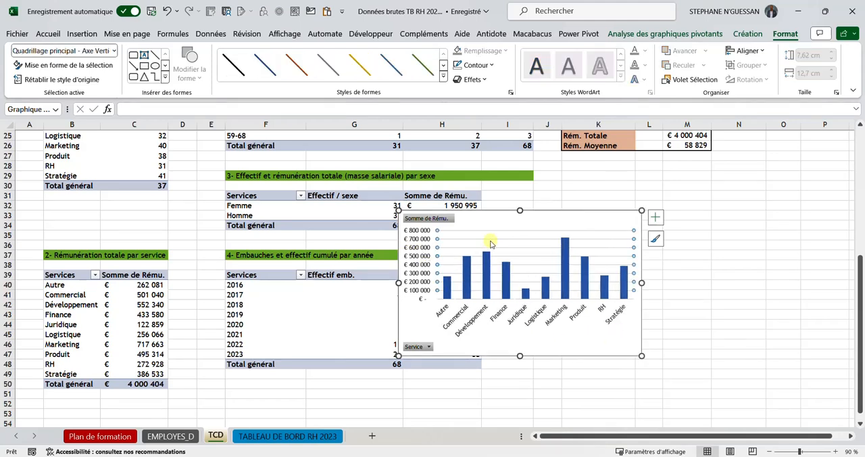
pyautogui.press('Delete')
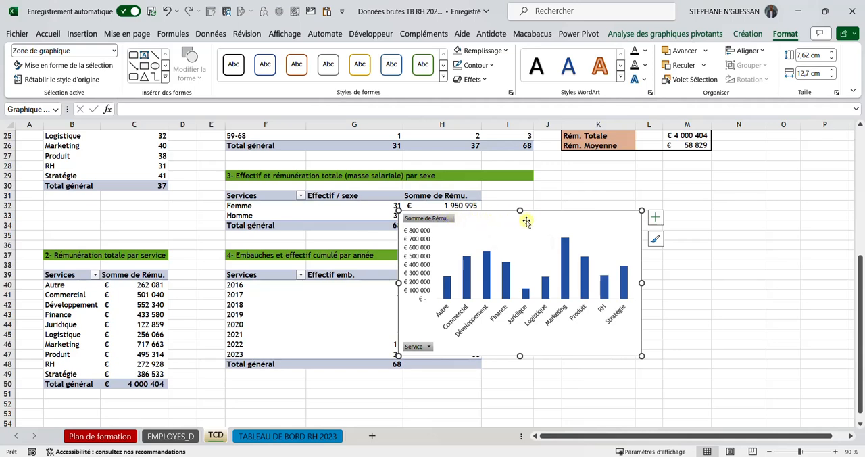
pyautogui.click(504, 249)
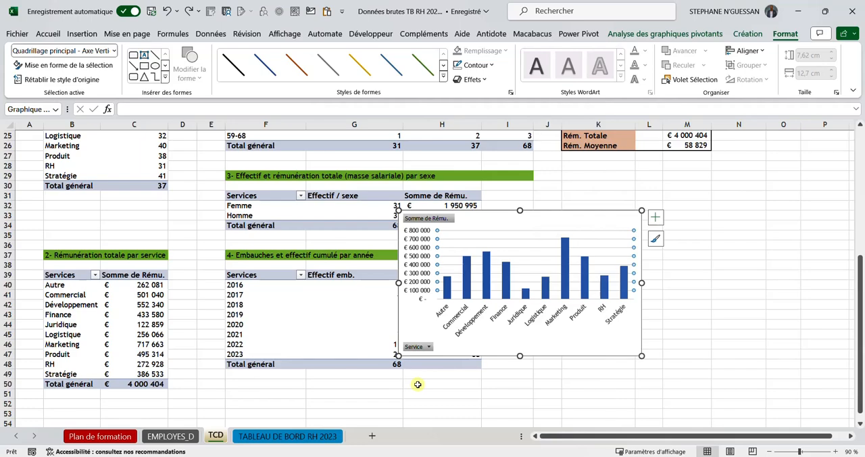
pyautogui.hotkey('ctrl', 'z')
# Step: Move the remuneration chart from the TCD sheet to cell D20 of the TABLEAU DE BORD RH 2023 sheet
pyautogui.click(583, 215)
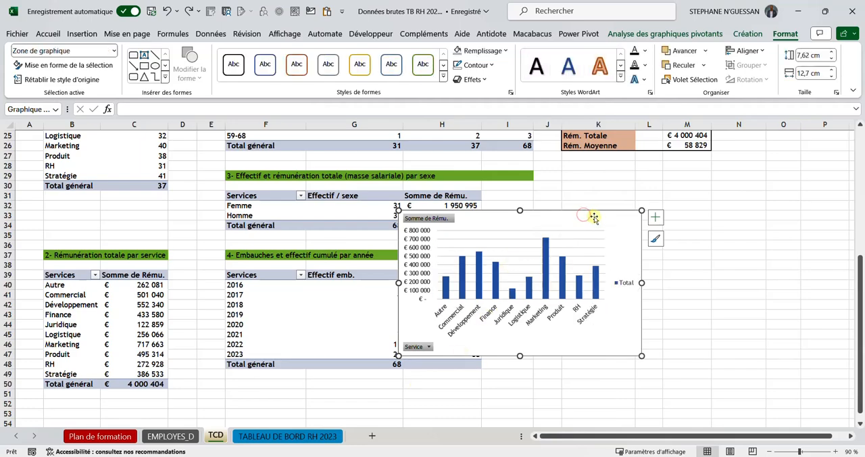
pyautogui.press('Escape')
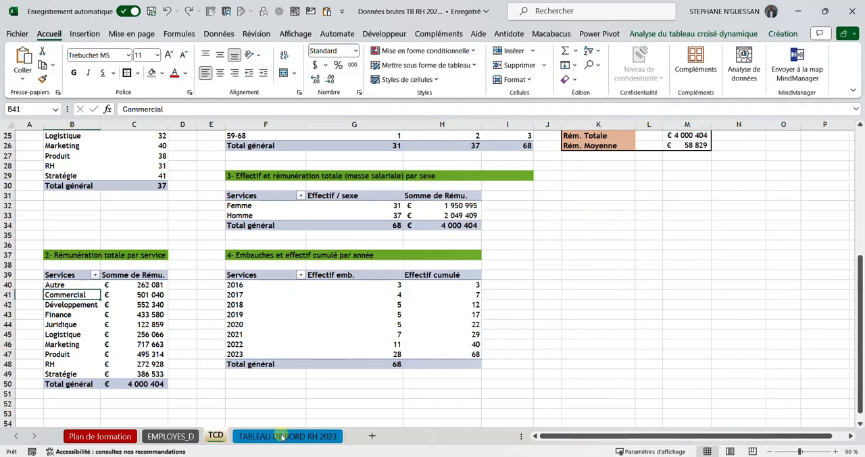
pyautogui.click(278, 436)
pyautogui.click(191, 338)
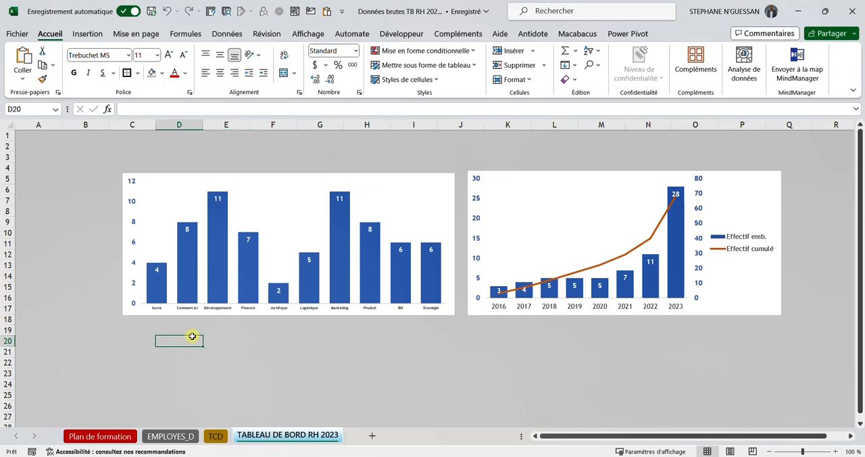
pyautogui.hotkey('ctrl', 'v')
pyautogui.scroll(-2, 359, 338)
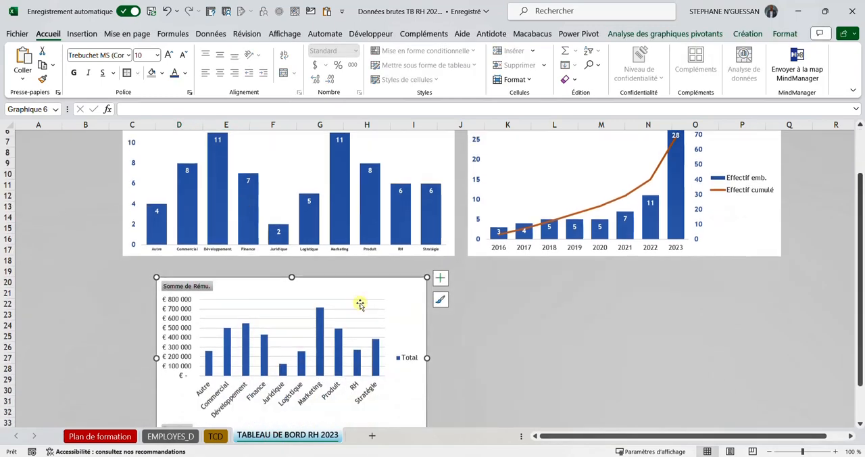
# Step: Move the remuneration chart directly under the headcount-by-service chart, from column C at row 18, and widen it to match that chart
pyautogui.click(768, 451)
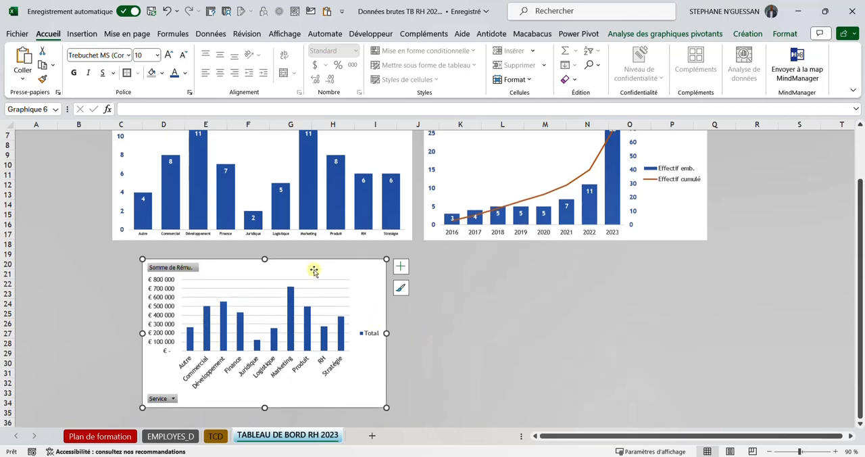
pyautogui.moveTo(312, 267); pyautogui.dragTo(283, 252)
pyautogui.moveTo(279, 253); pyautogui.dragTo(282, 253)
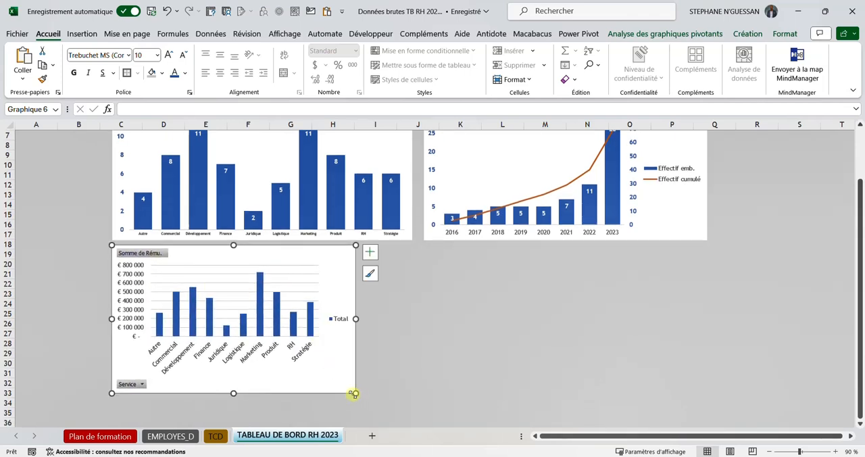
pyautogui.moveTo(355, 393); pyautogui.dragTo(413, 398)
pyautogui.click(461, 364)
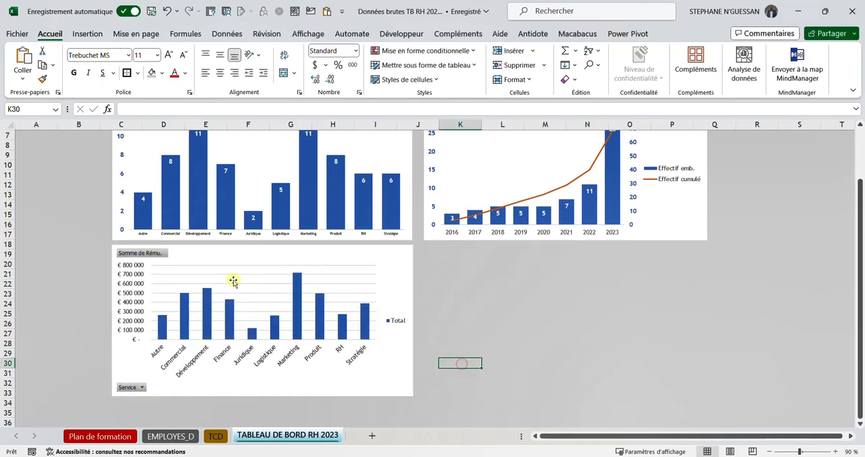
# Step: Delete the remuneration chart's horizontal gridlines and hide all of its pivot field buttons
pyautogui.click(230, 284)
pyautogui.click(231, 285)
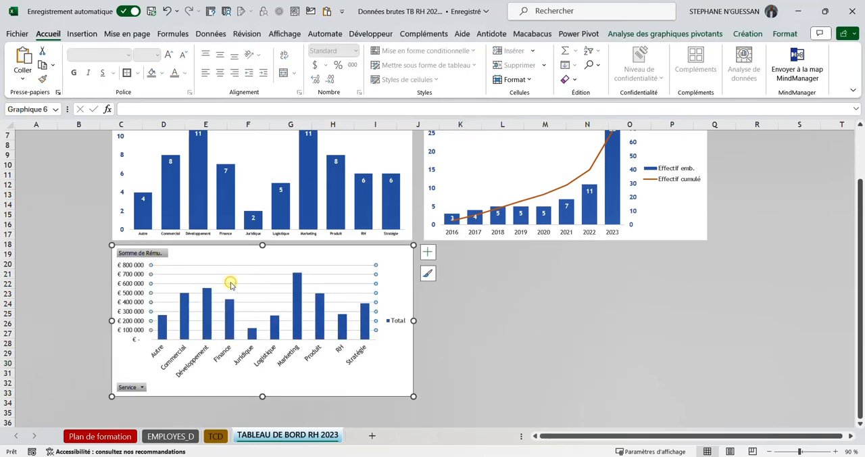
pyautogui.press('Delete')
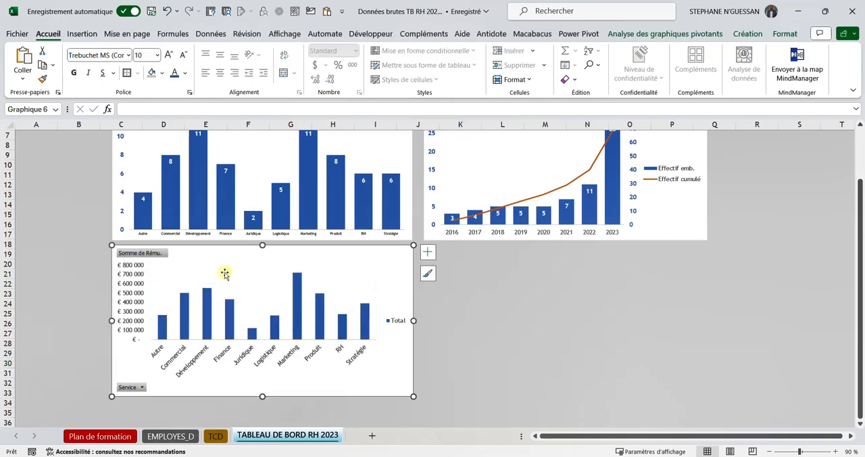
pyautogui.rightClick(158, 255)
pyautogui.click(209, 380)
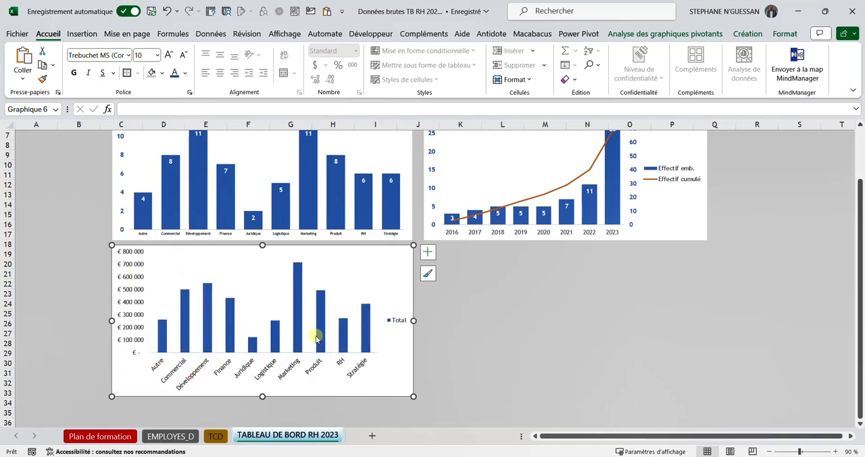
# Step: Add data labels to the remuneration chart at the Bord intérieur position and open their detailed formatting options
pyautogui.click(427, 252)
pyautogui.click(452, 298)
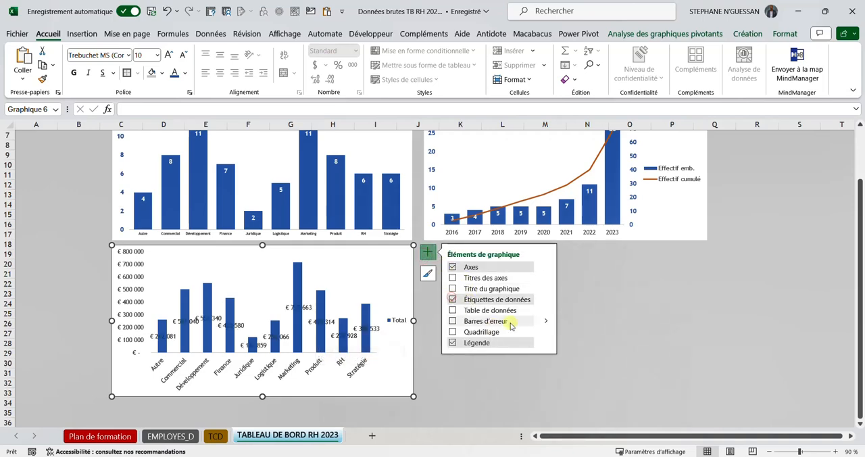
pyautogui.click(545, 300)
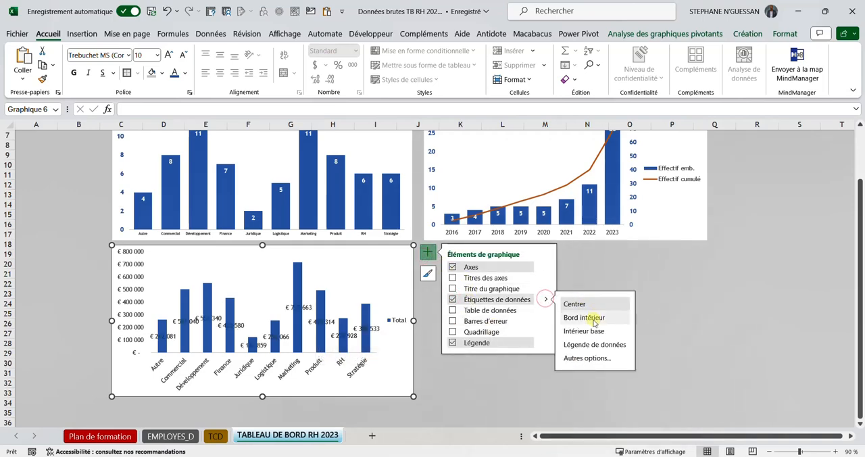
pyautogui.click(587, 322)
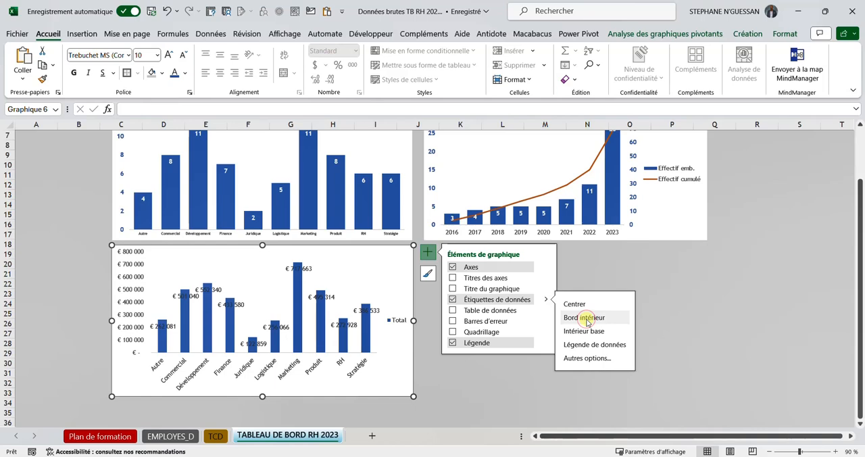
pyautogui.click(592, 346)
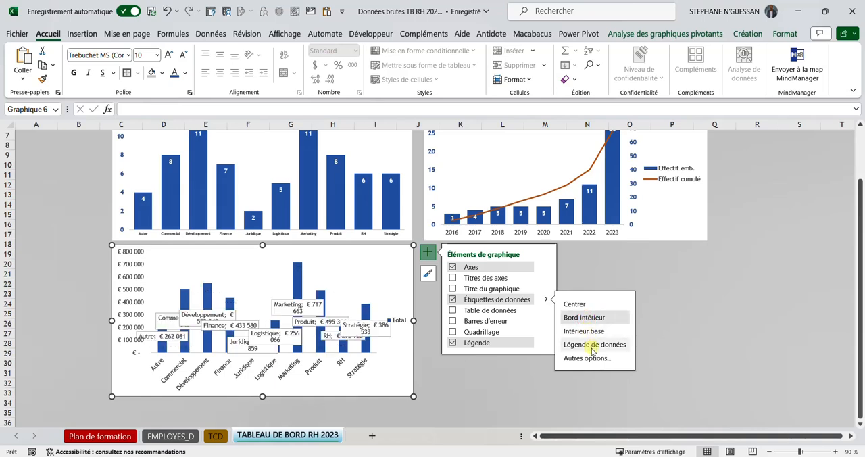
pyautogui.click(574, 304)
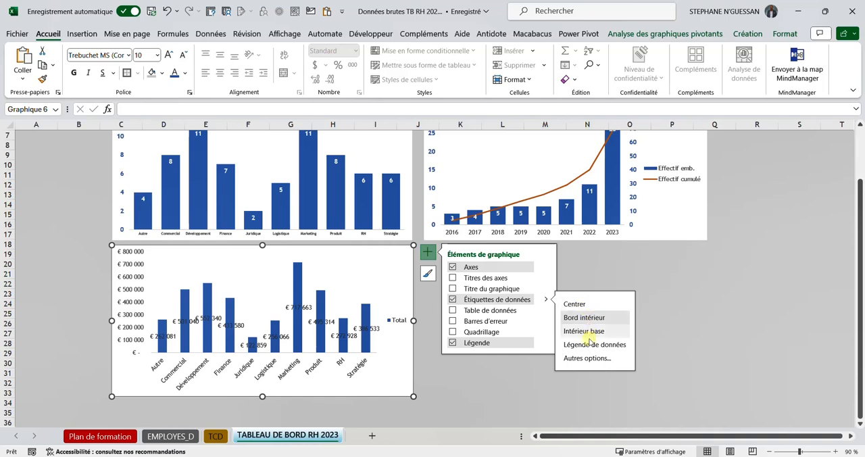
pyautogui.click(587, 358)
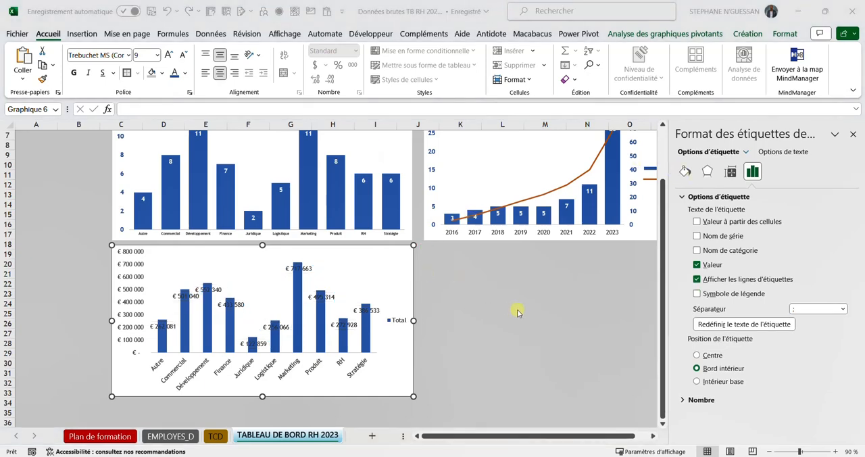
# Step: Set the display units of the remuneration chart's vertical axis to Milliers
pyautogui.click(130, 279)
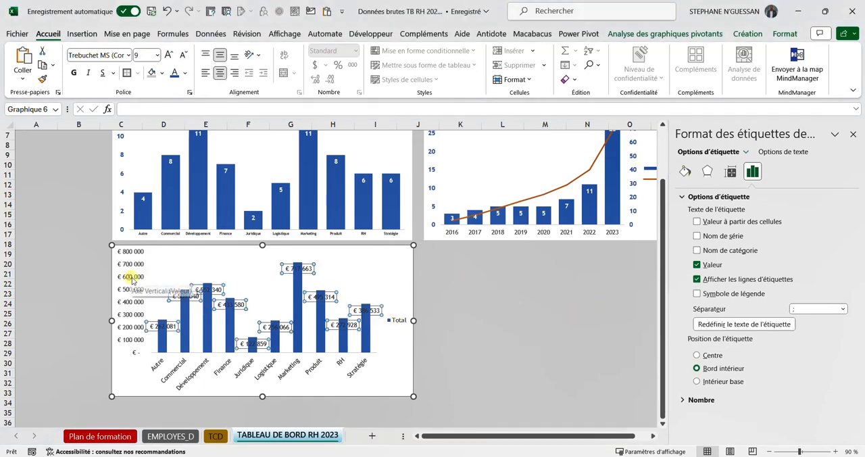
pyautogui.click(130, 279)
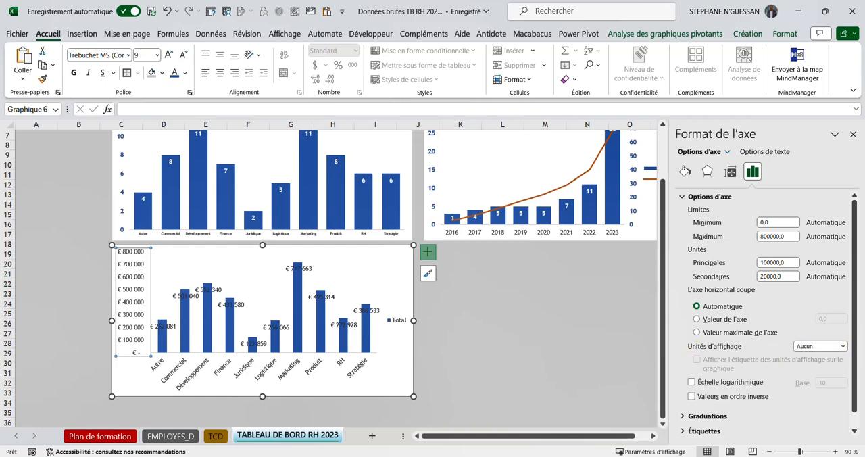
pyautogui.click(844, 346)
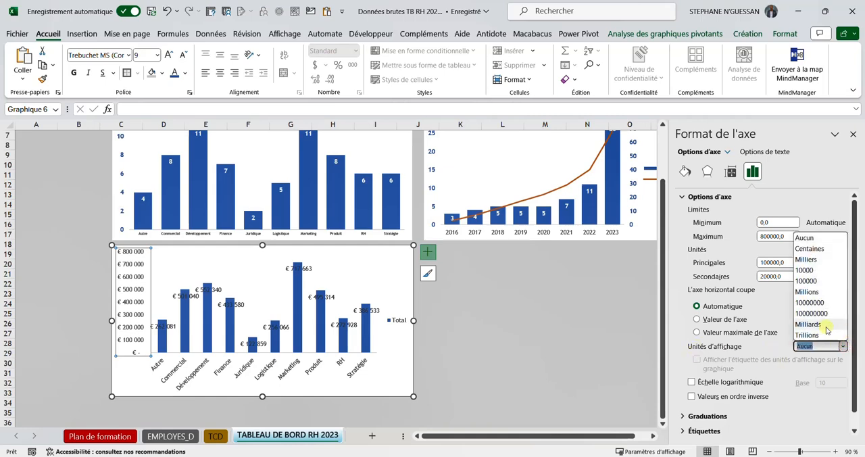
pyautogui.click(808, 259)
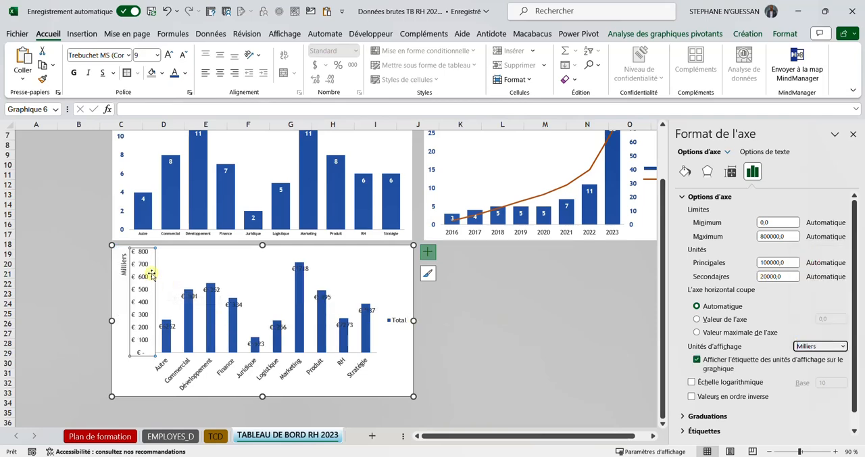
# Step: Move the Milliers unit label down to about the middle of the vertical axis
pyautogui.click(124, 265)
pyautogui.moveTo(123, 269); pyautogui.dragTo(123, 306)
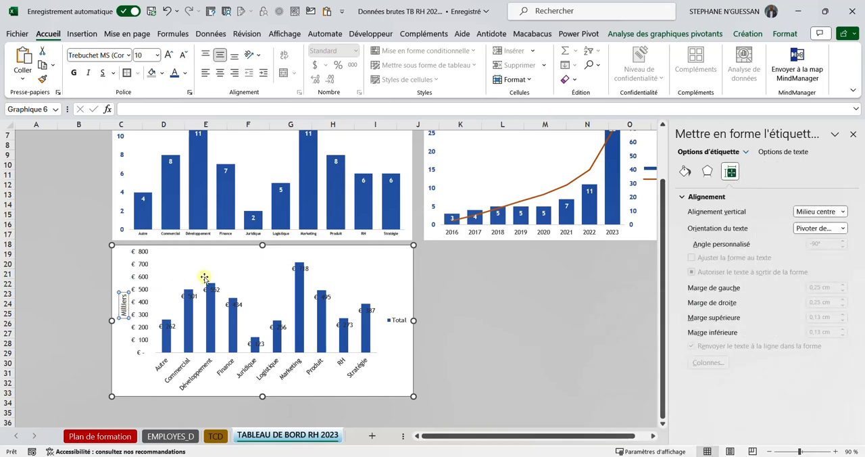
pyautogui.click(183, 264)
pyautogui.click(125, 292)
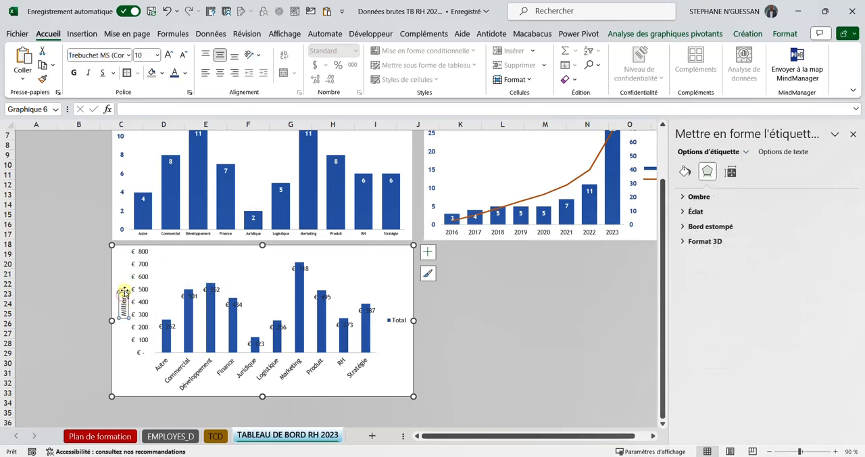
pyautogui.moveTo(124, 292); pyautogui.dragTo(124, 289)
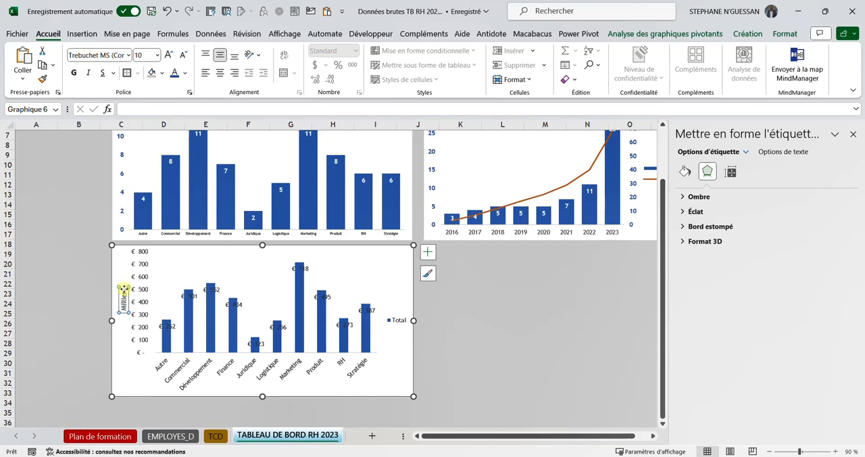
# Step: Set the gap width (Largeur de l'intervalle) of the remuneration chart's columns to 50 %
pyautogui.click(298, 334)
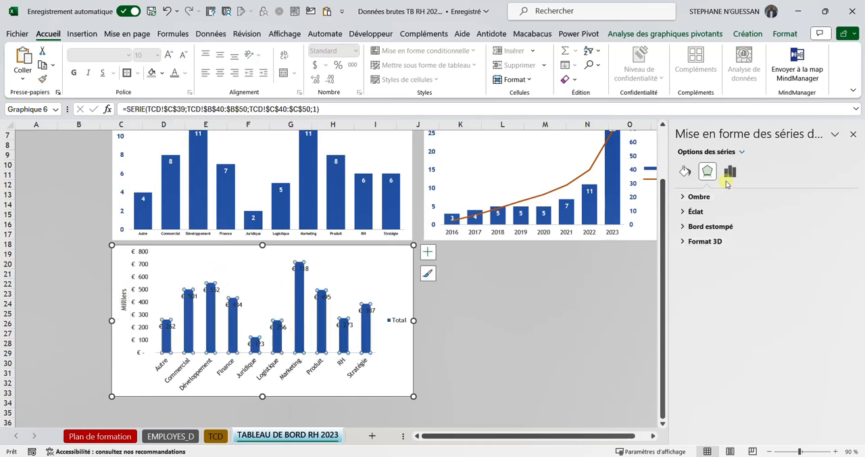
pyautogui.click(730, 171)
pyautogui.click(819, 267)
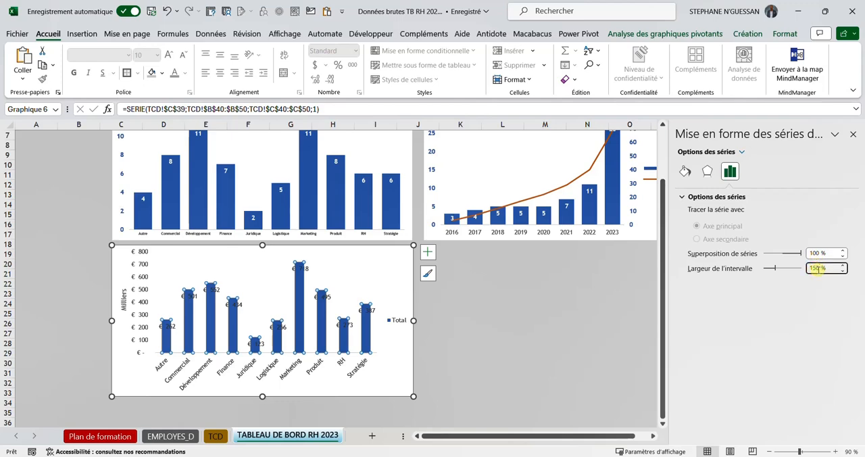
pyautogui.write('50')
pyautogui.press('Return')
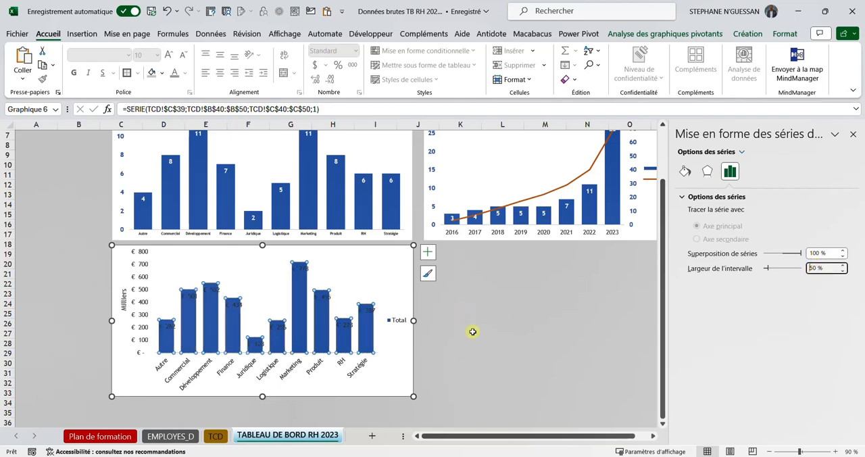
# Step: Make the remuneration chart's data labels bold and try other font colours on them
pyautogui.click(325, 298)
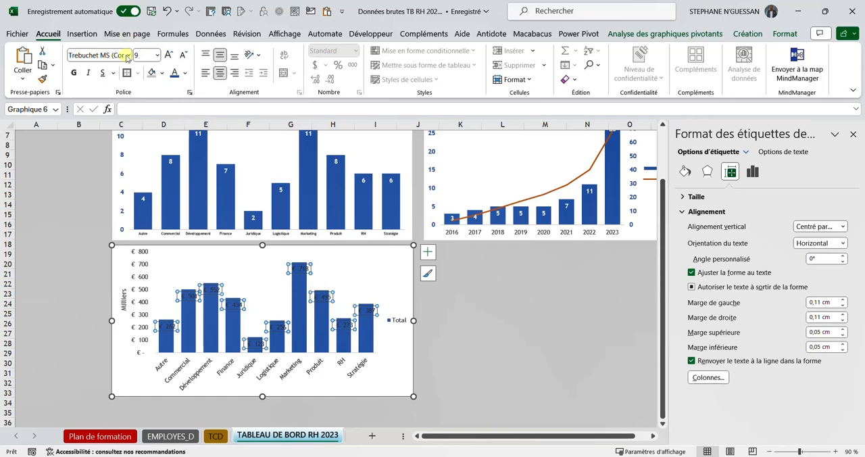
pyautogui.click(75, 73)
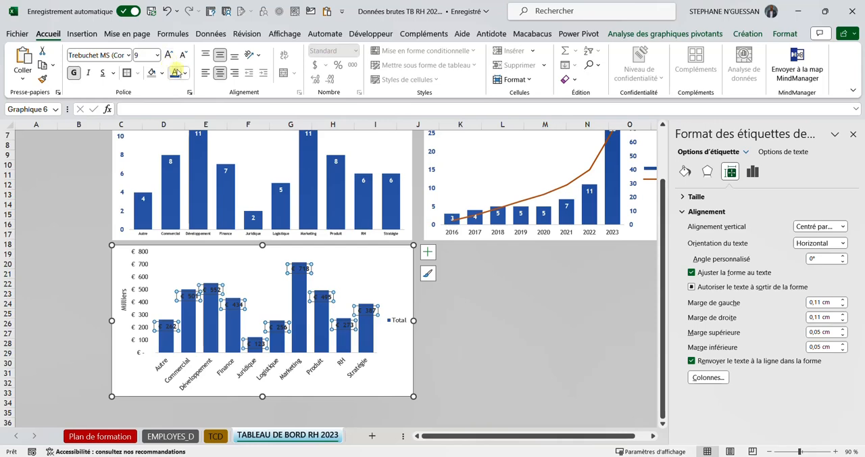
pyautogui.click(174, 73)
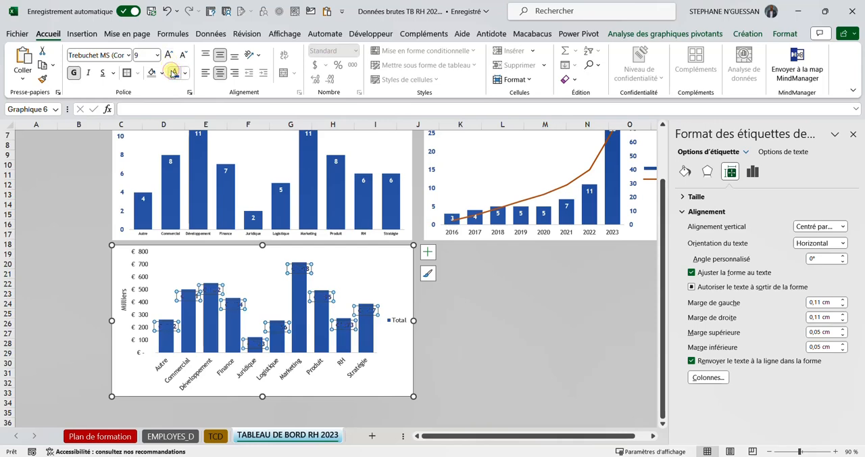
pyautogui.click(184, 74)
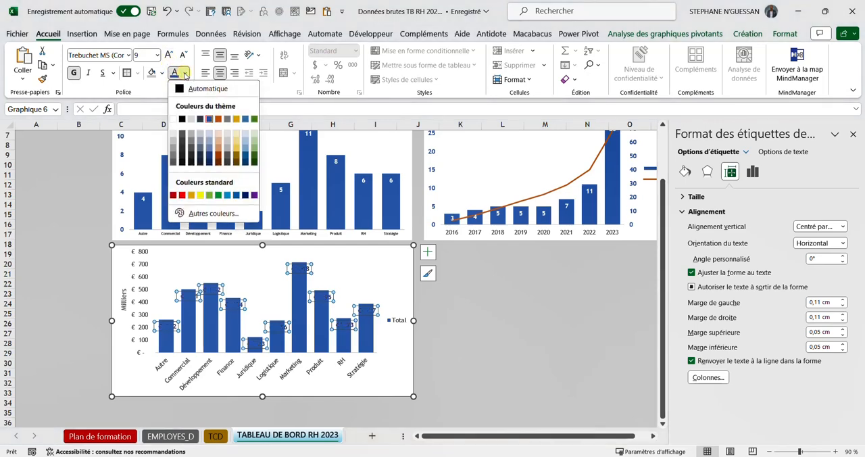
pyautogui.click(217, 196)
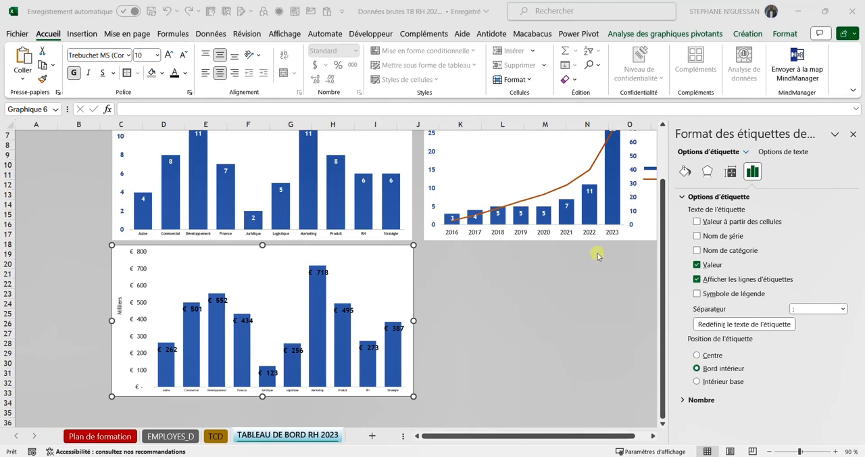
# Step: Set the font colour of the remuneration chart's data labels to the theme orange
pyautogui.click(317, 271)
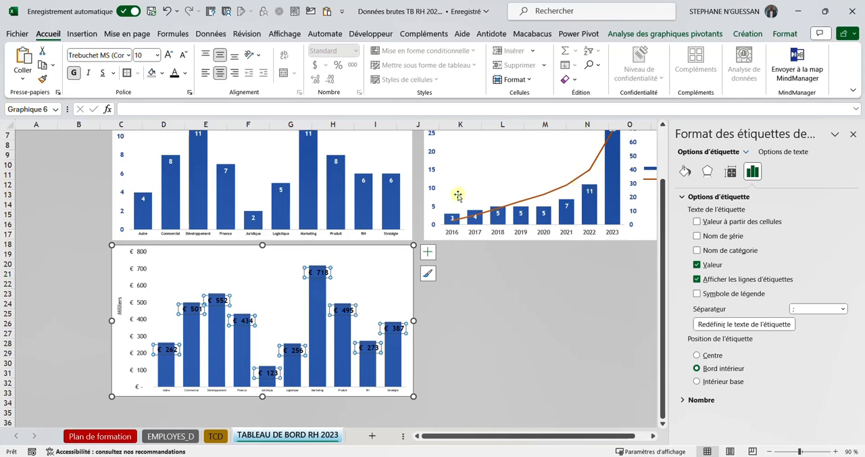
pyautogui.click(183, 74)
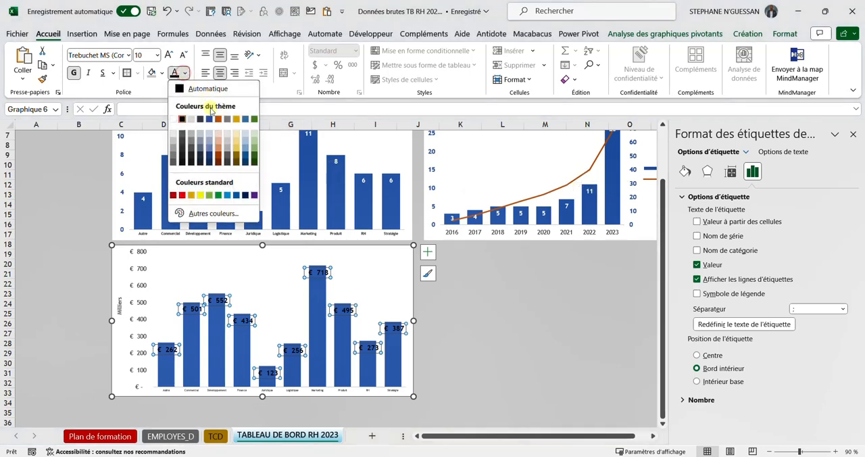
pyautogui.click(214, 116)
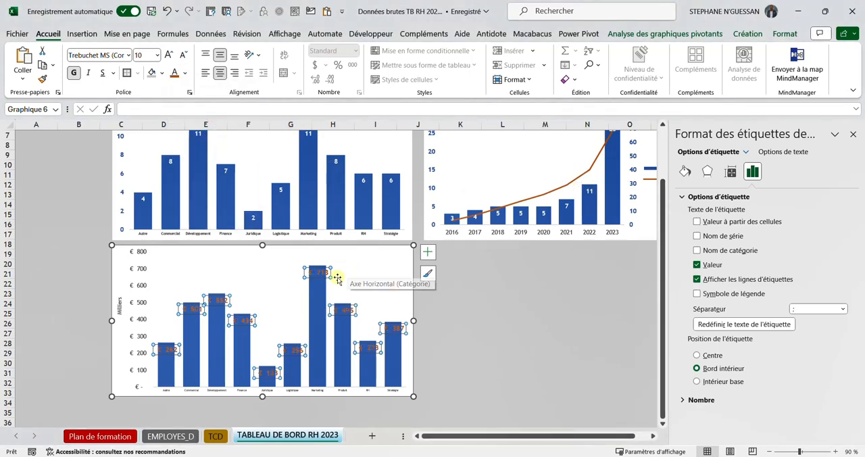
pyautogui.click(487, 317)
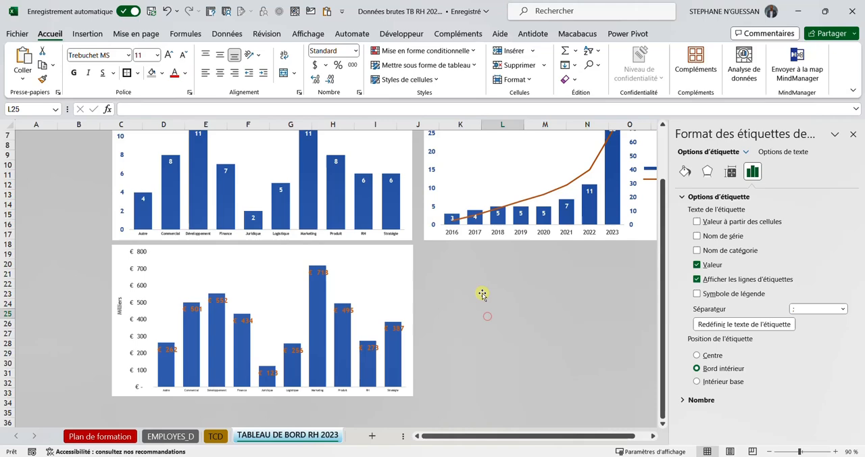
# Step: Make the service names on the remuneration chart's horizontal axis bold and increase their font size to 6
pyautogui.click(286, 391)
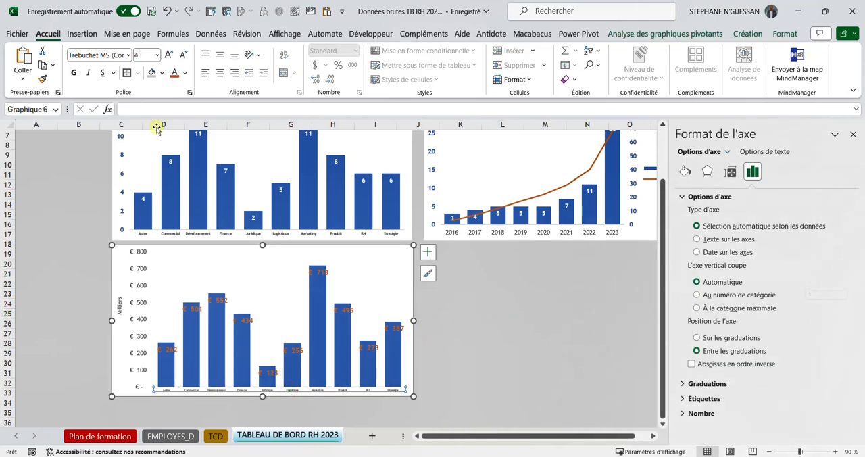
pyautogui.click(75, 73)
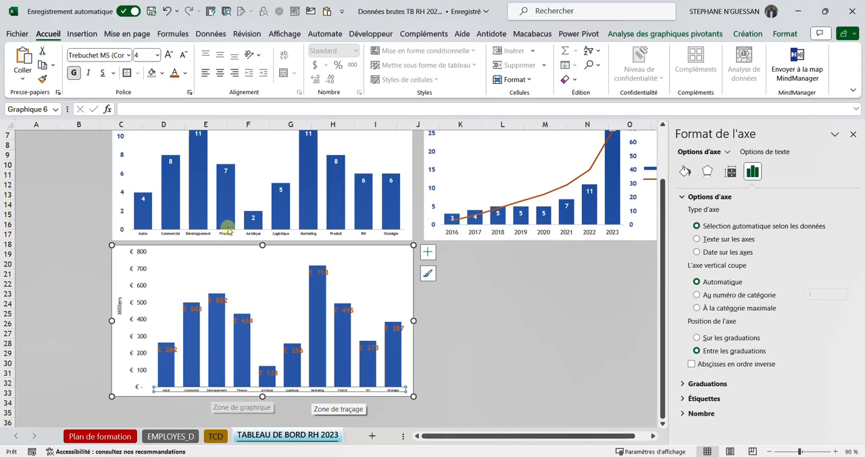
pyautogui.click(169, 56)
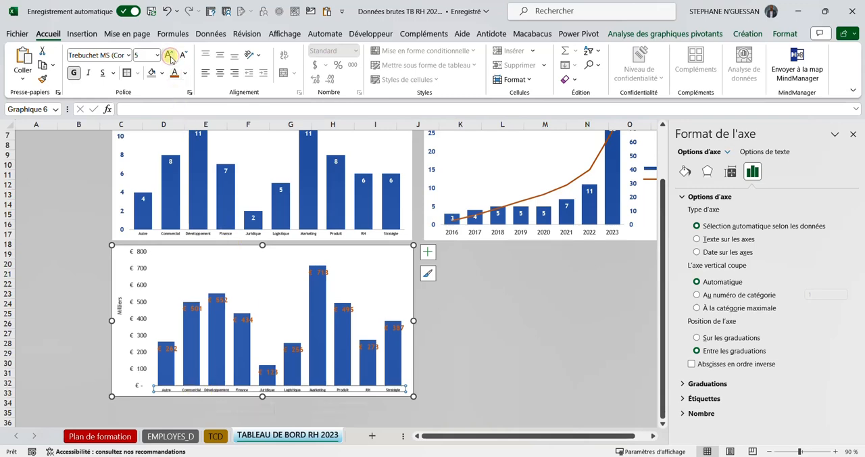
pyautogui.click(169, 56)
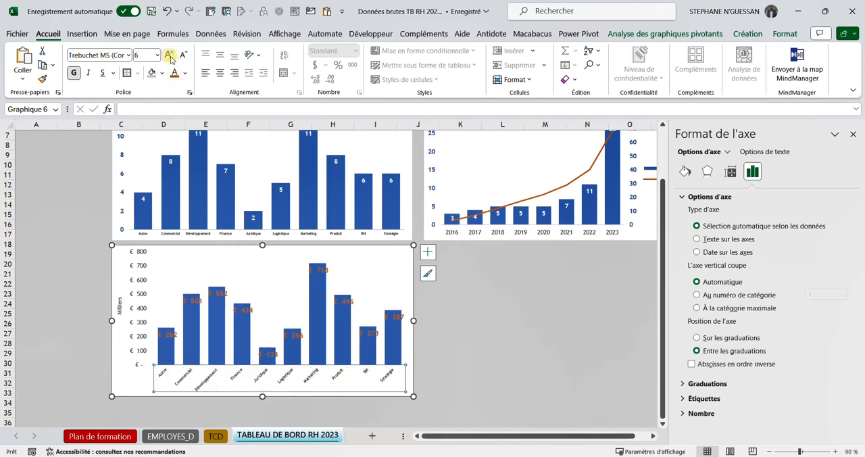
# Step: Reduce the font size of the service names on the remuneration chart's horizontal axis to 5 and close the formatting pane
pyautogui.click(182, 55)
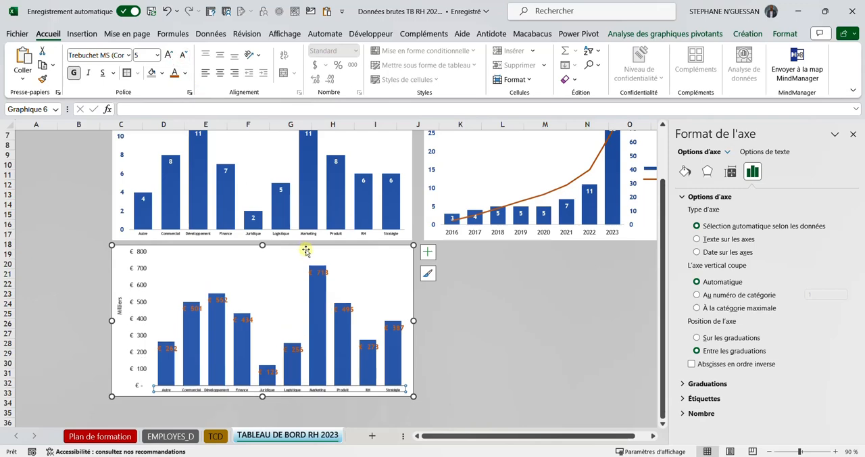
pyautogui.click(481, 363)
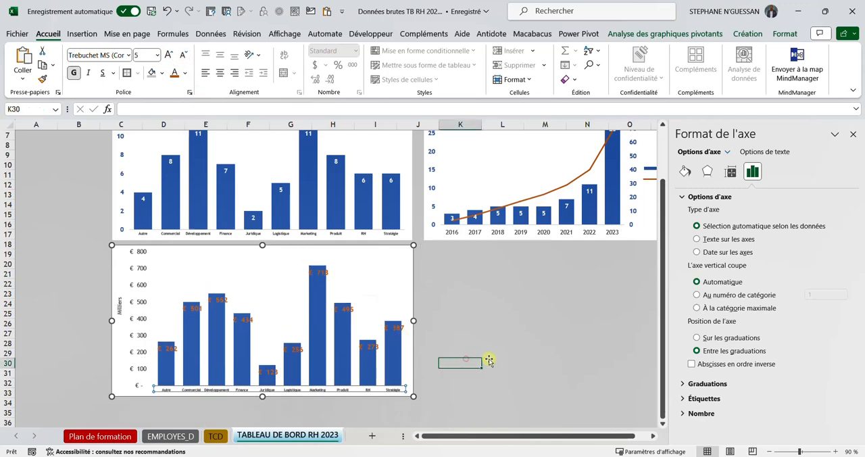
pyautogui.click(852, 134)
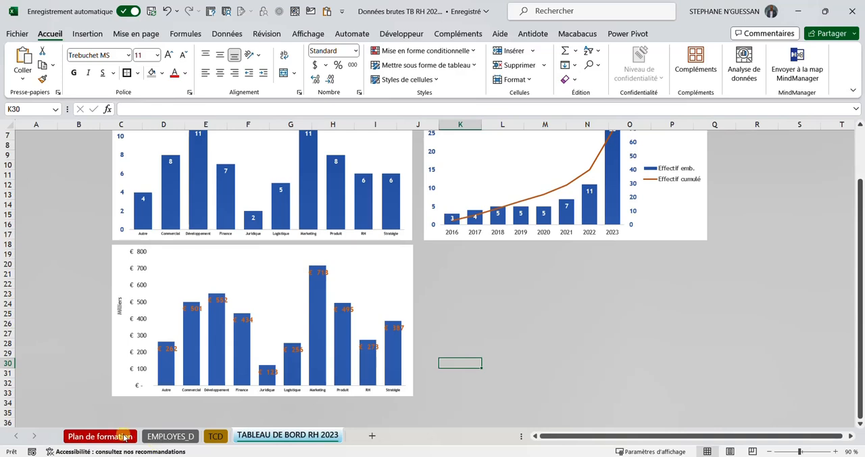
# Step: Check the model dashboard on the Plan de formation sheet, then insert a 100 % stacked bar pivot chart from TCD's Effectif par âge et par sexe table
pyautogui.click(100, 436)
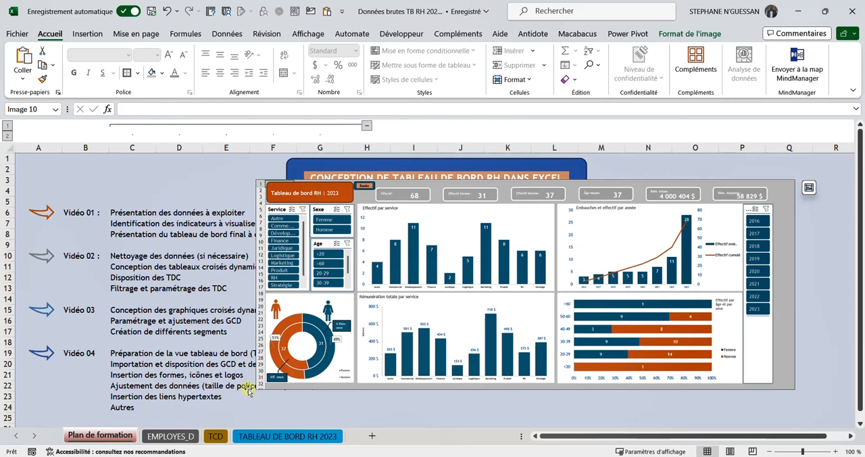
pyautogui.click(216, 437)
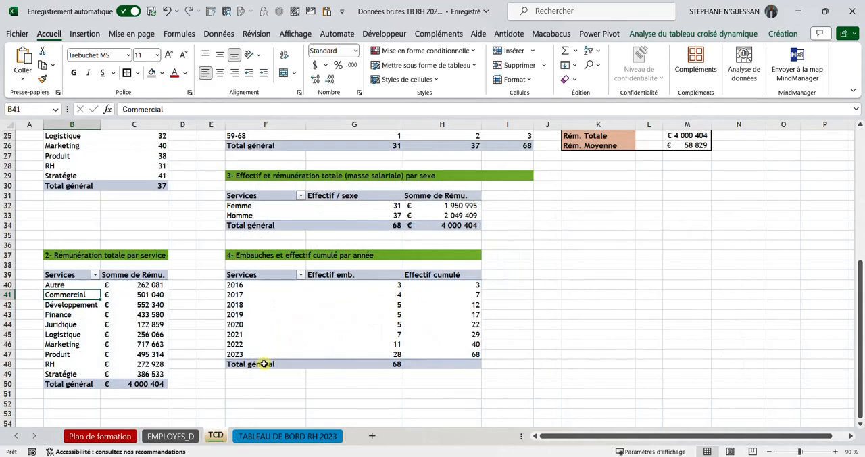
pyautogui.scroll(1, 280, 317)
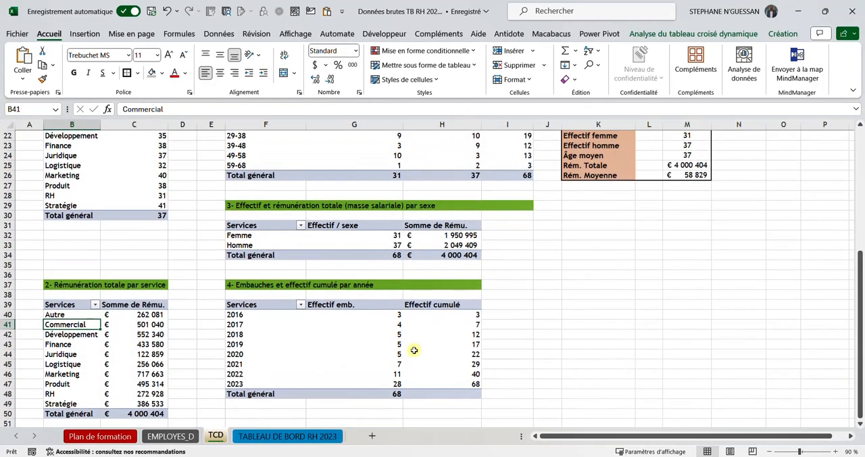
pyautogui.scroll(2, 304, 304)
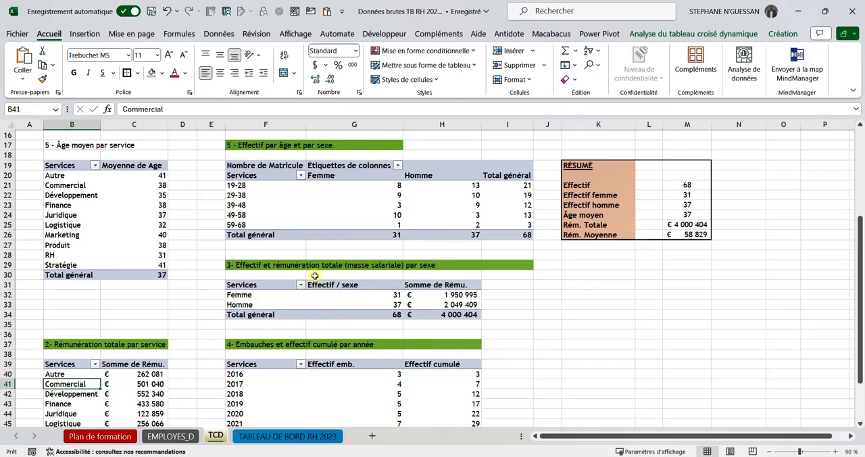
pyautogui.scroll(3, 312, 275)
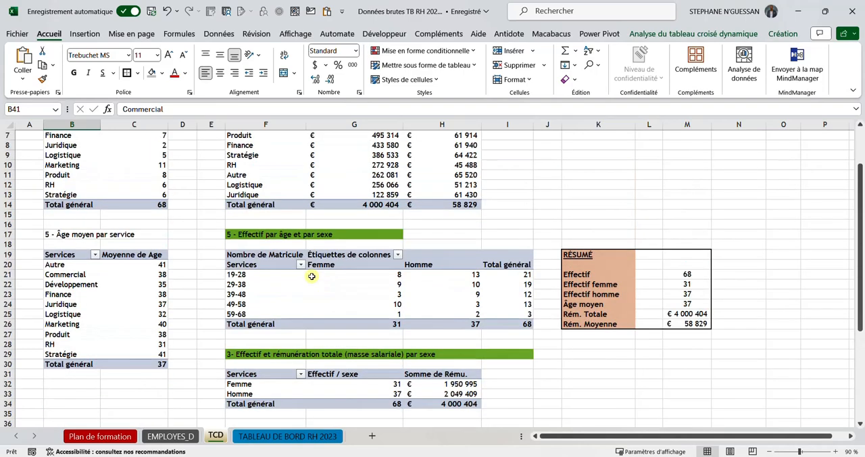
pyautogui.click(237, 275)
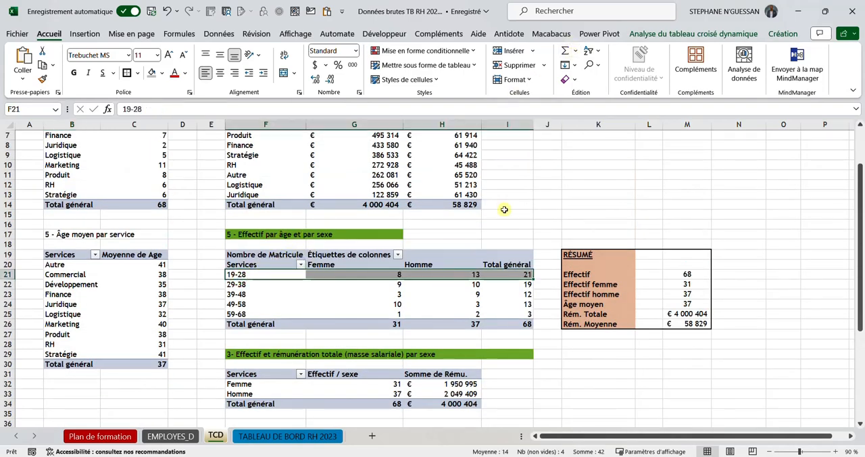
pyautogui.click(718, 33)
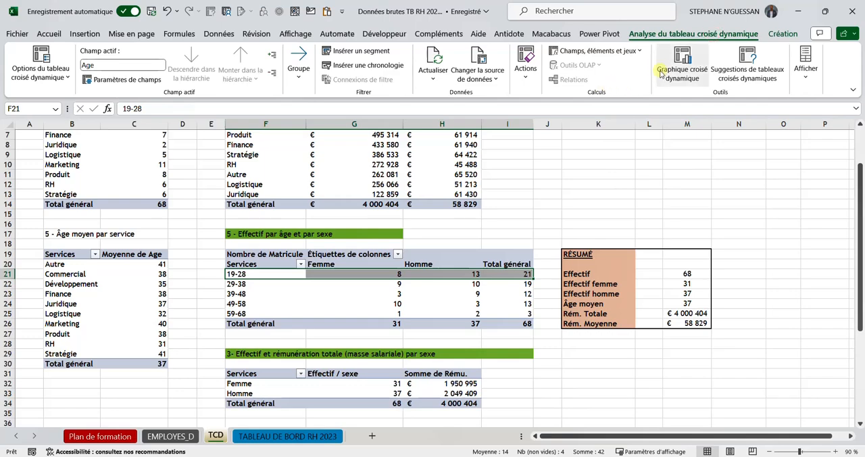
pyautogui.click(682, 73)
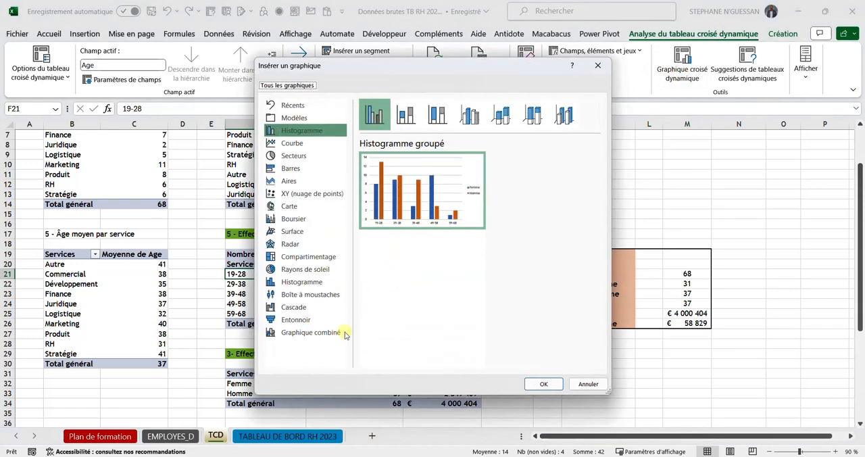
pyautogui.click(295, 169)
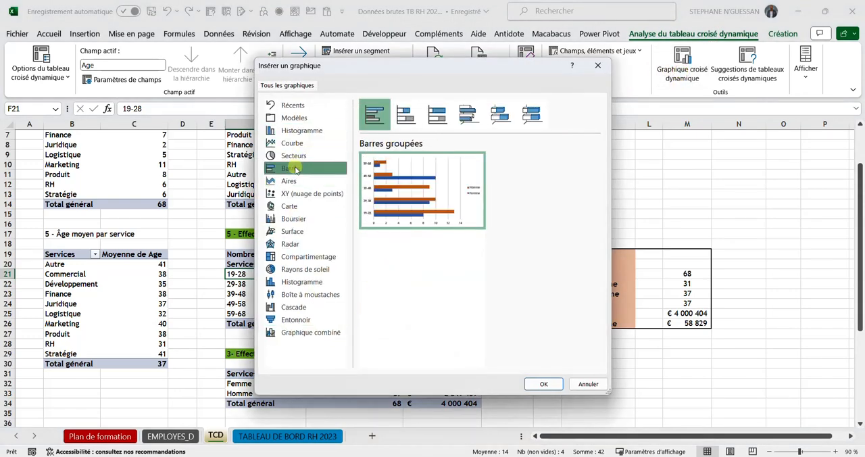
pyautogui.click(437, 113)
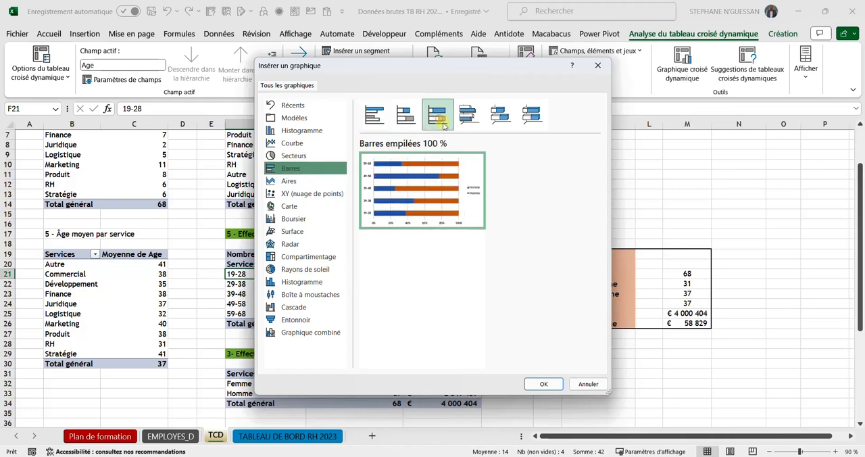
pyautogui.moveTo(415, 196)
pyautogui.click(545, 383)
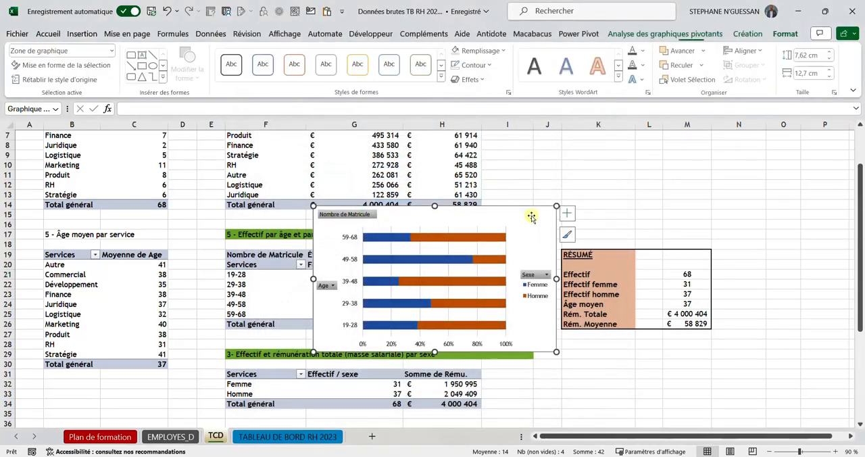
# Step: Move the age and sex chart from TCD to the TABLEAU DE BORD RH 2023 sheet, directly below the yearly hires chart
pyautogui.moveTo(531, 216); pyautogui.dragTo(674, 161)
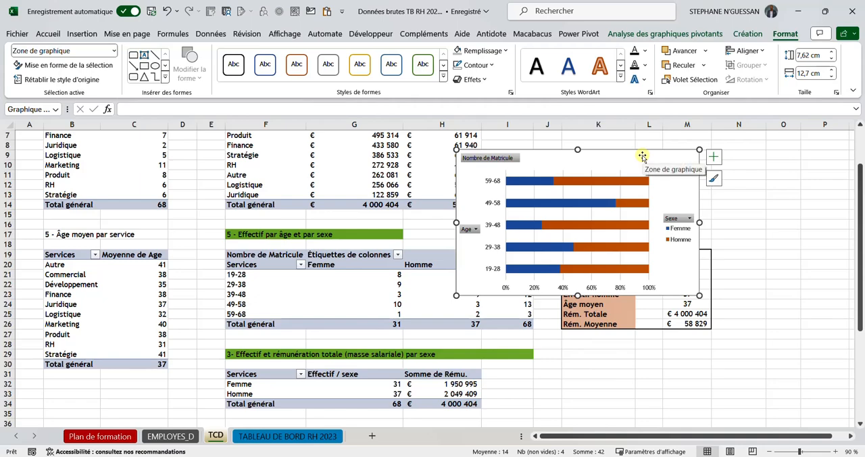
pyautogui.hotkey('ctrl', 'x')
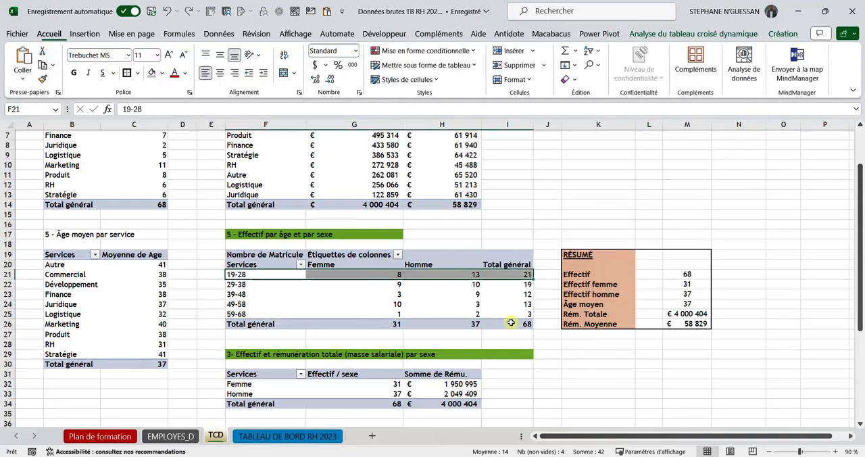
pyautogui.click(336, 437)
pyautogui.click(462, 275)
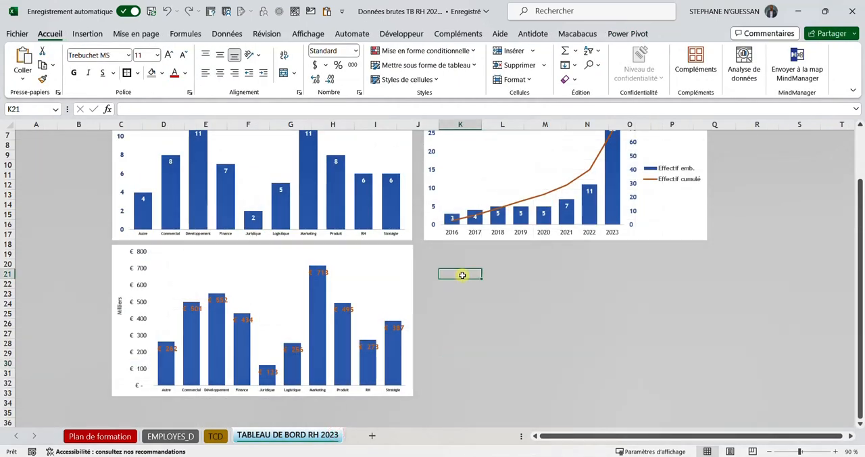
pyautogui.hotkey('ctrl', 'v')
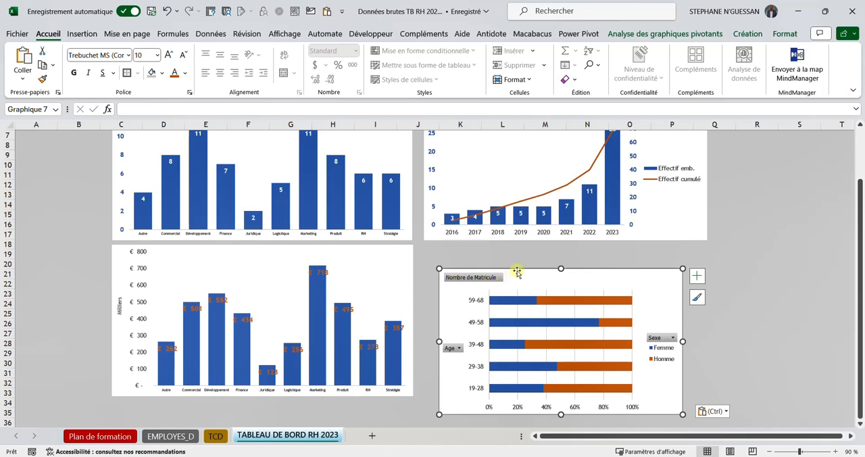
pyautogui.moveTo(516, 271); pyautogui.dragTo(502, 248)
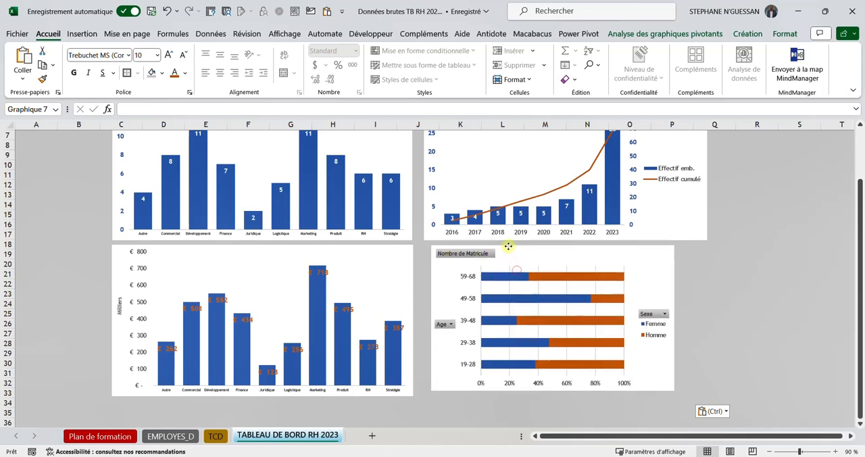
# Step: Hide all the field buttons on the age and sex chart and delete its vertical gridlines
pyautogui.rightClick(467, 257)
pyautogui.click(513, 381)
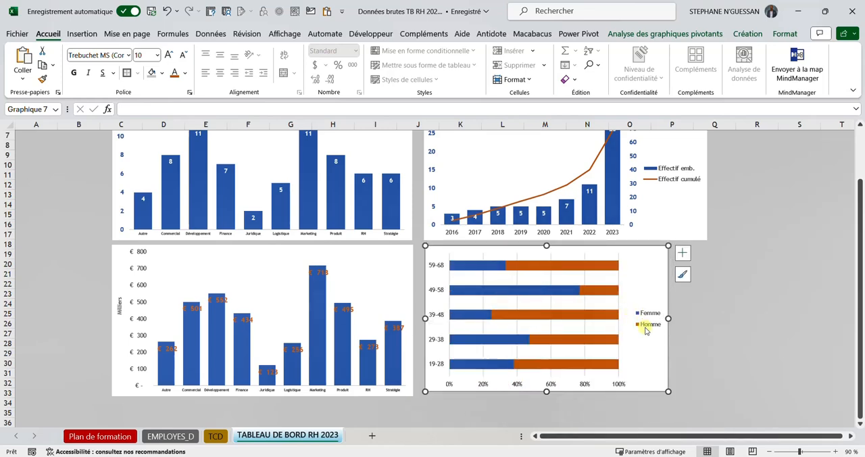
pyautogui.click(517, 278)
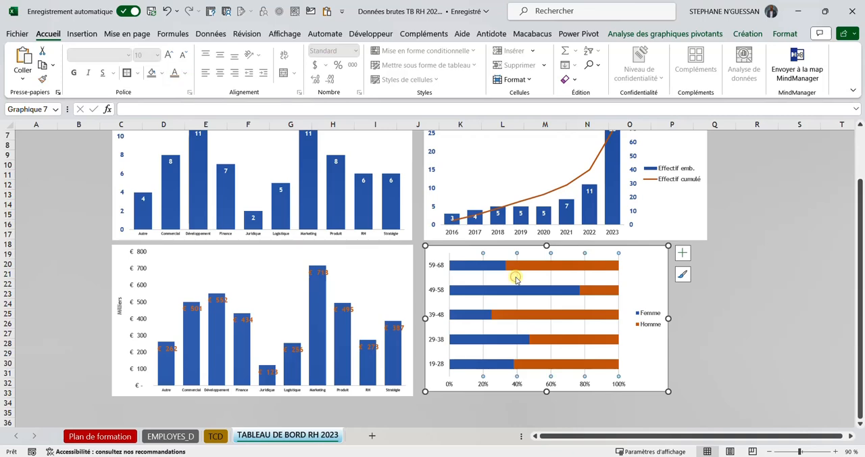
pyautogui.press('Escape')
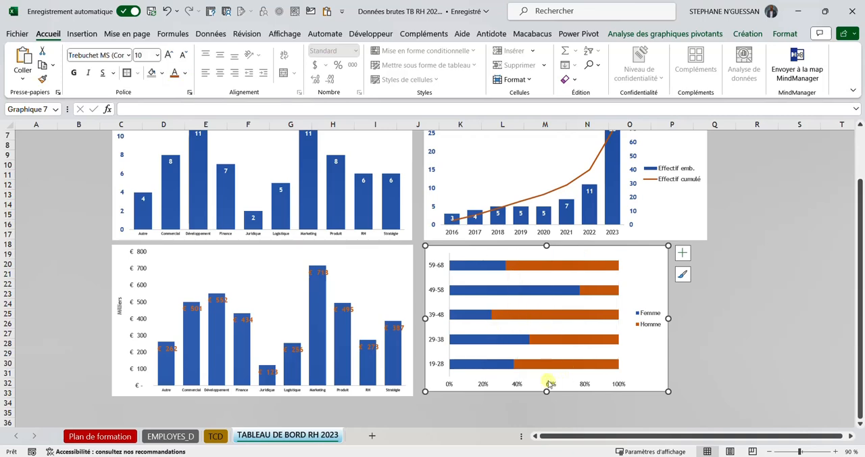
# Step: Select the vertical axis values of the remuneration chart
pyautogui.click(141, 268)
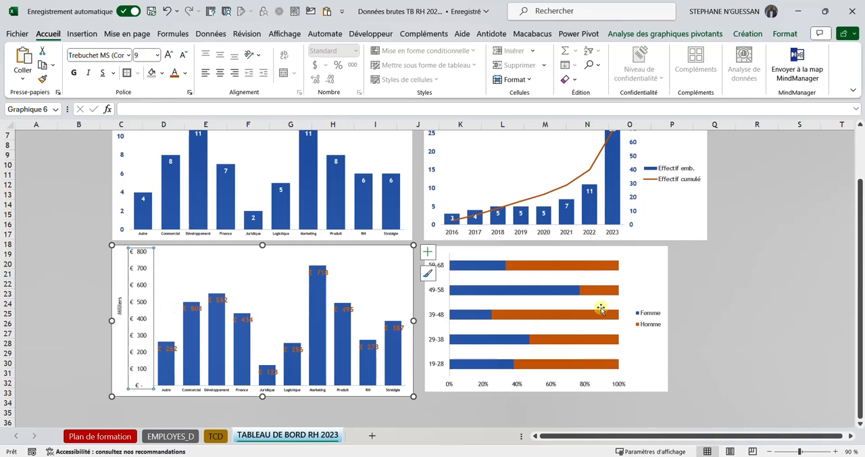
# Step: Set the major unit of the remuneration chart's vertical axis to 200000
pyautogui.rightClick(142, 309)
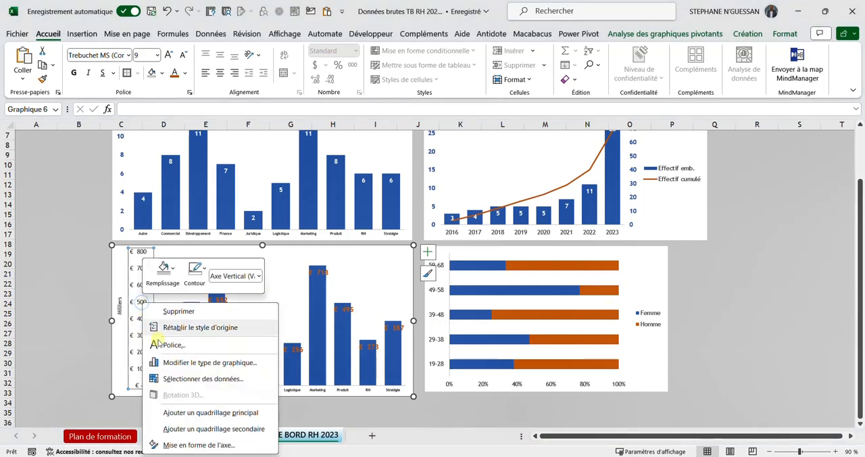
pyautogui.click(187, 442)
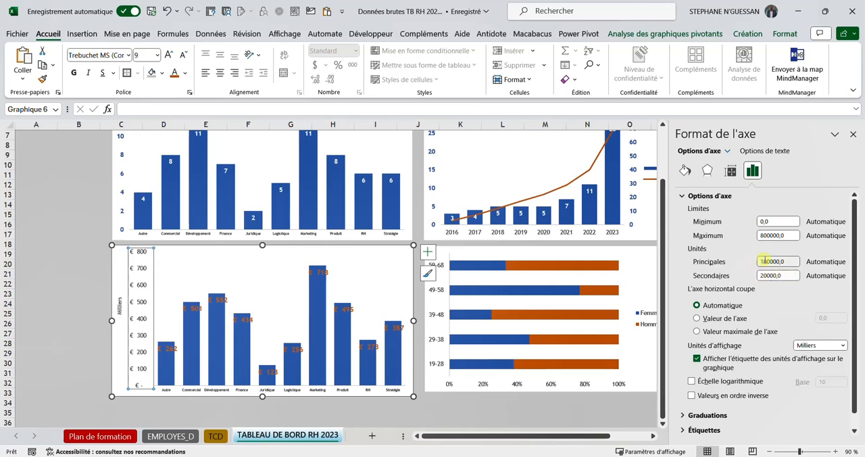
pyautogui.click(762, 260)
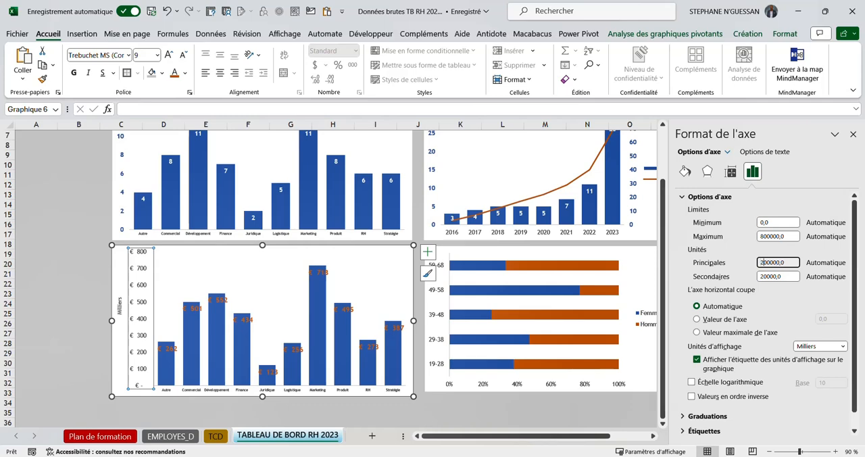
pyautogui.press('Return')
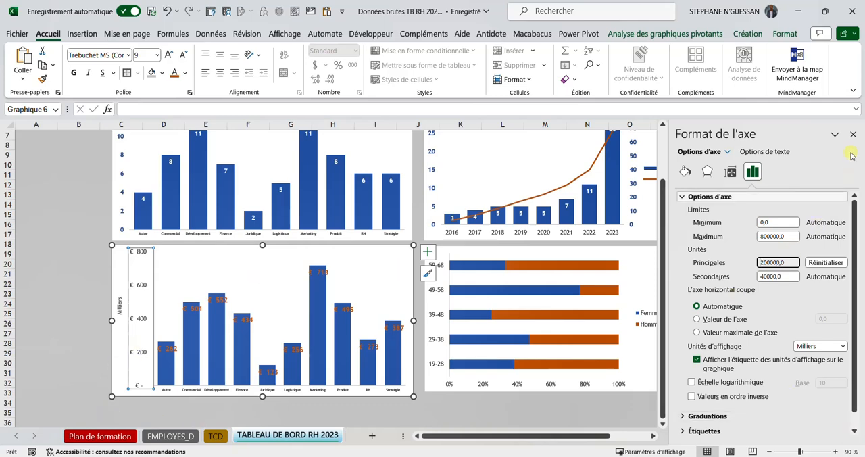
pyautogui.click(853, 133)
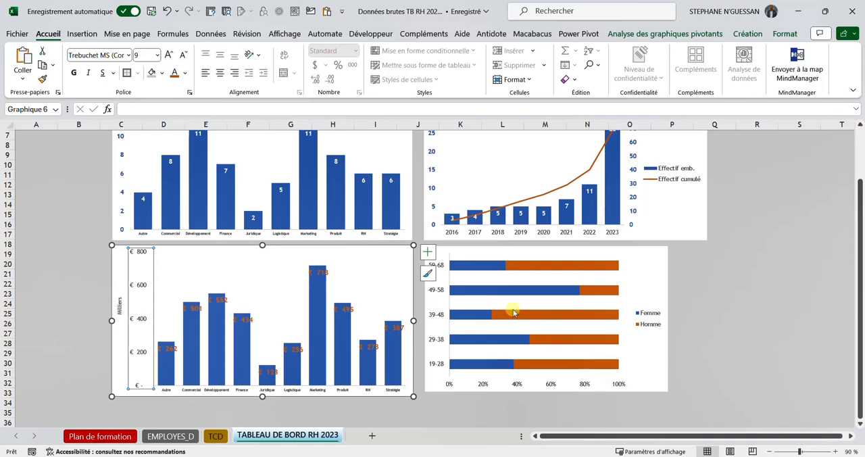
# Step: Add data labels to the Homme and Femme series of the age and sex chart
pyautogui.moveTo(514, 313)
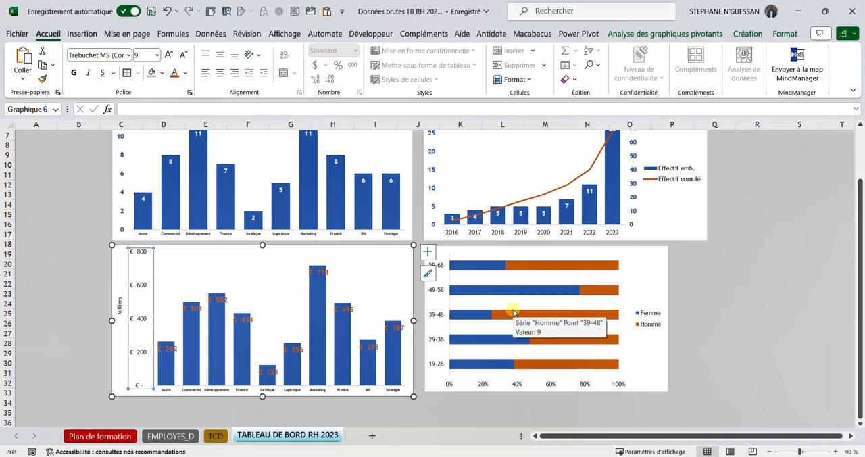
pyautogui.click(532, 267)
pyautogui.click(680, 254)
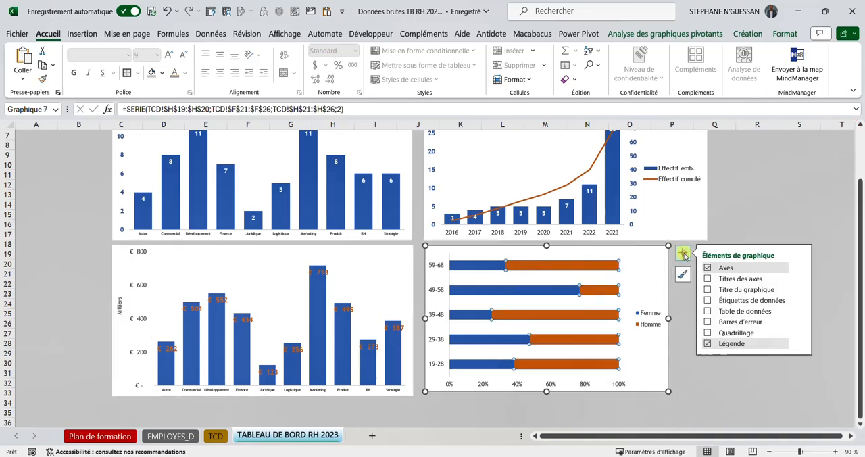
pyautogui.click(709, 300)
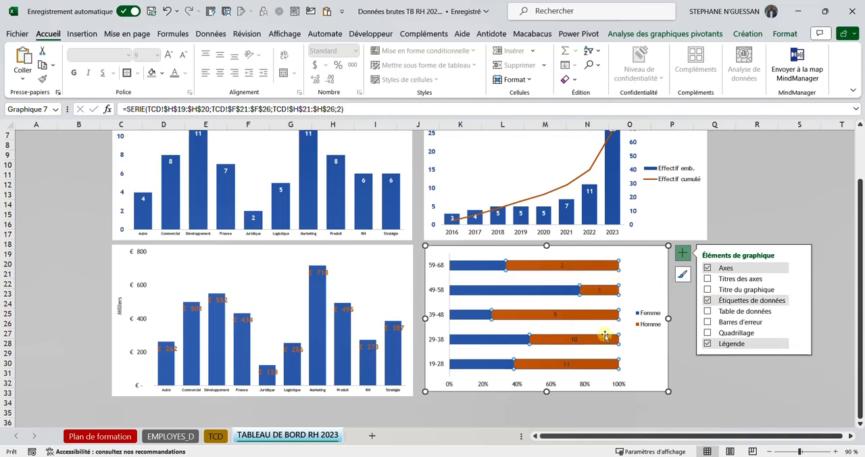
pyautogui.click(488, 265)
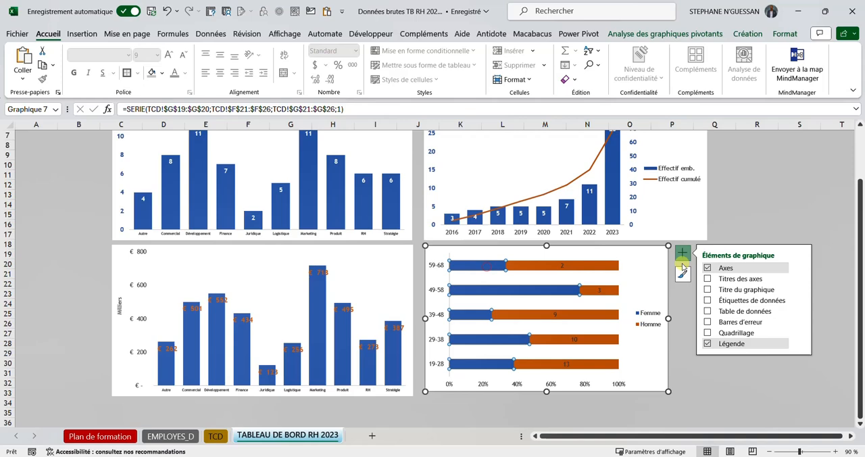
pyautogui.click(707, 300)
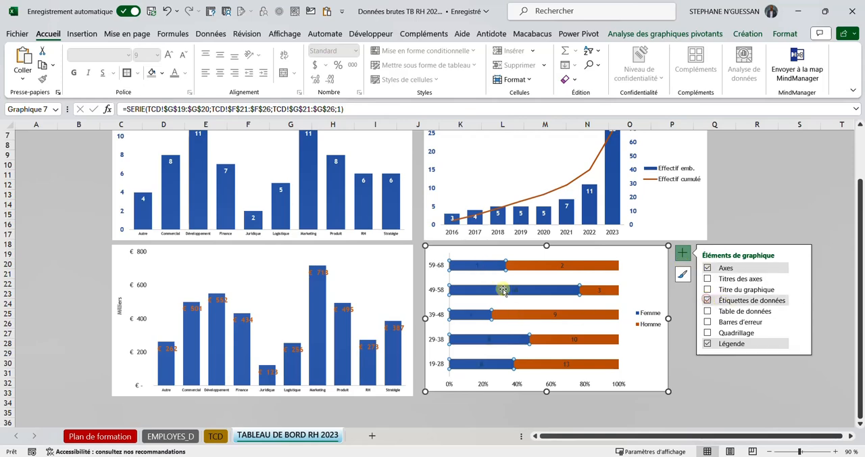
# Step: Make the data labels of both the Femme and Homme series bold and white
pyautogui.click(477, 264)
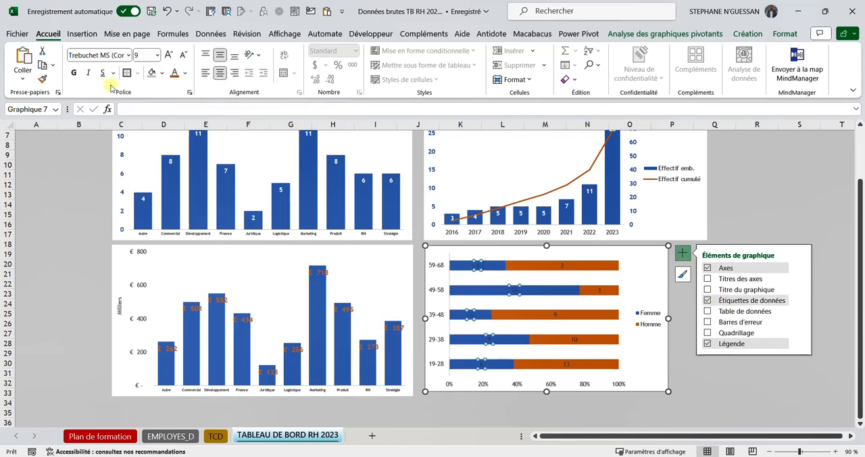
pyautogui.click(72, 74)
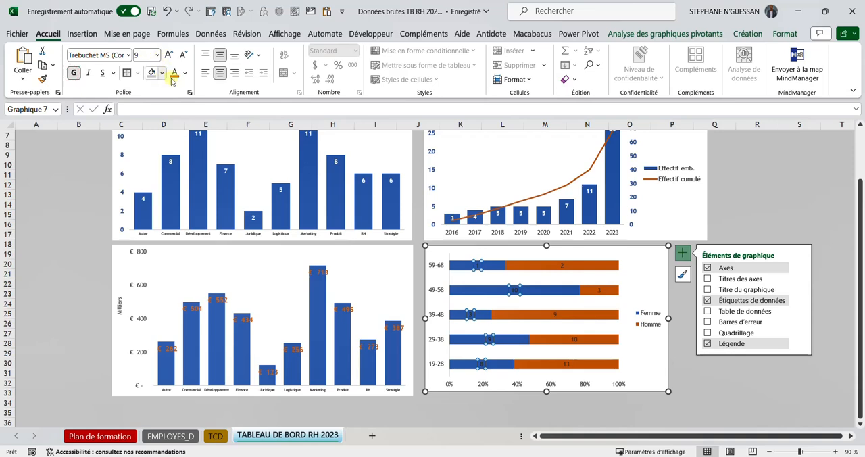
pyautogui.click(184, 73)
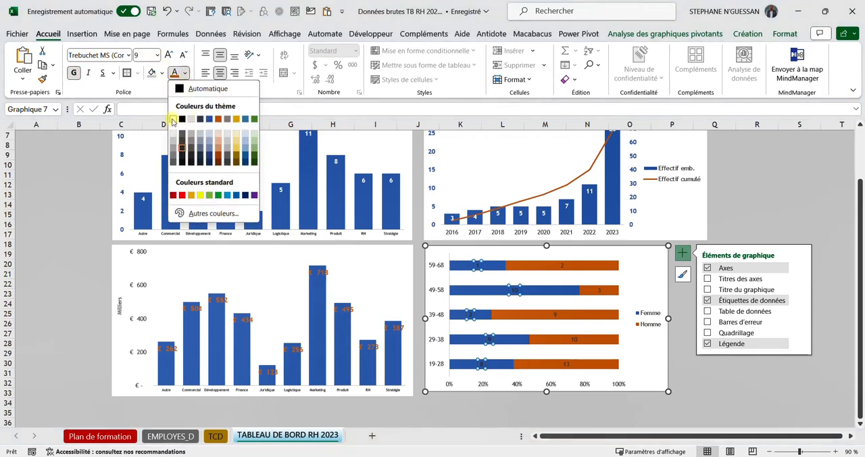
pyautogui.click(172, 121)
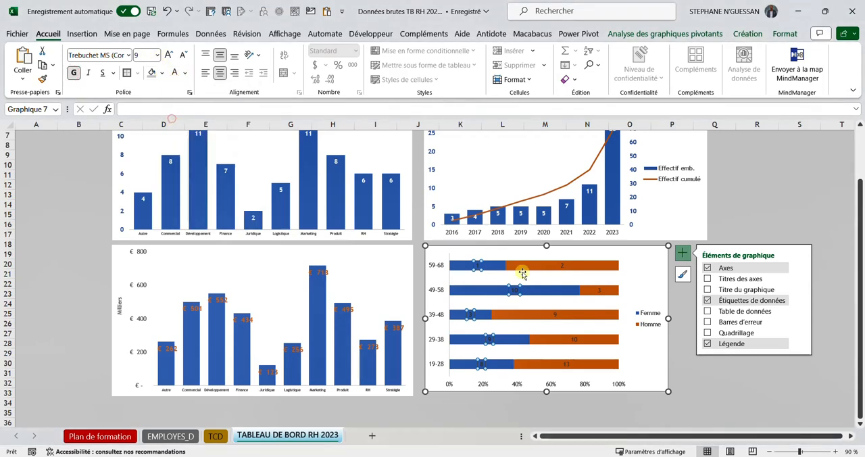
pyautogui.click(560, 265)
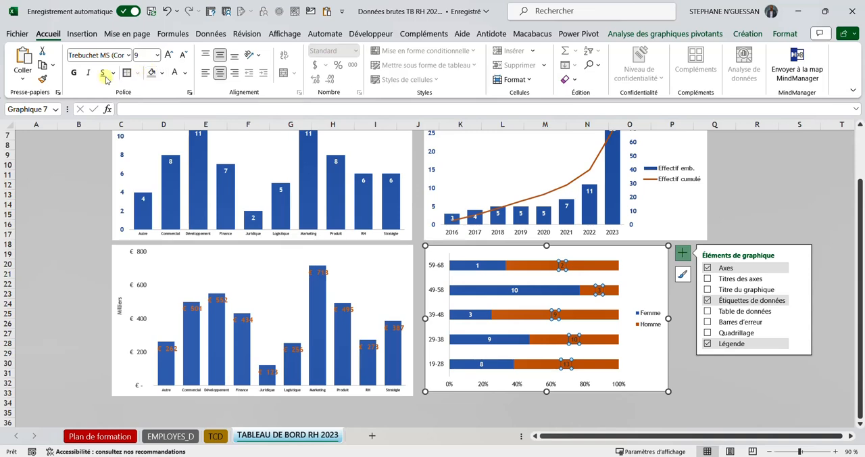
pyautogui.click(172, 70)
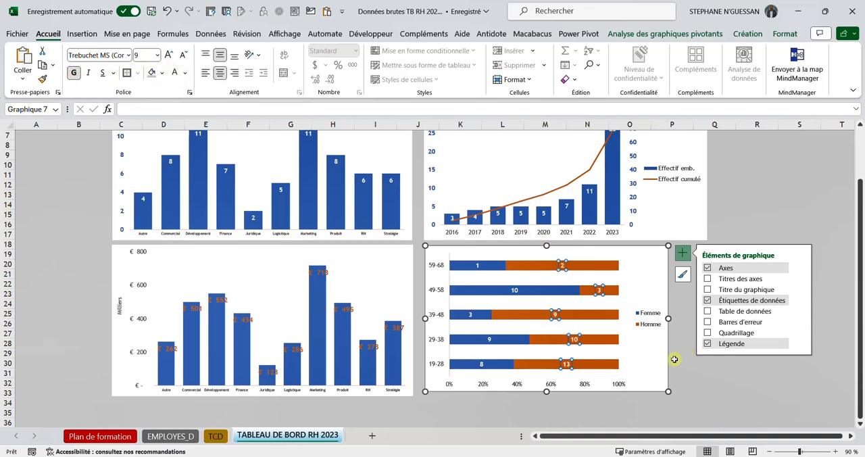
# Step: Set the major unit of the age and sex chart's horizontal percentage axis to 0,1
pyautogui.click(482, 384)
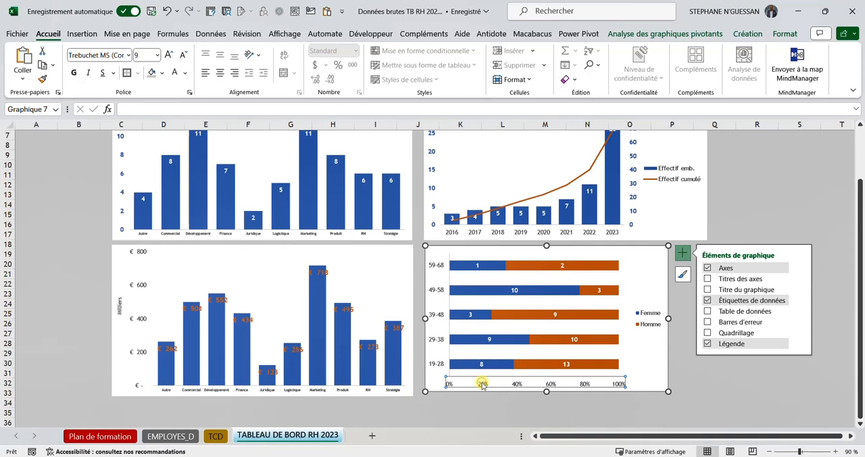
pyautogui.rightClick(585, 387)
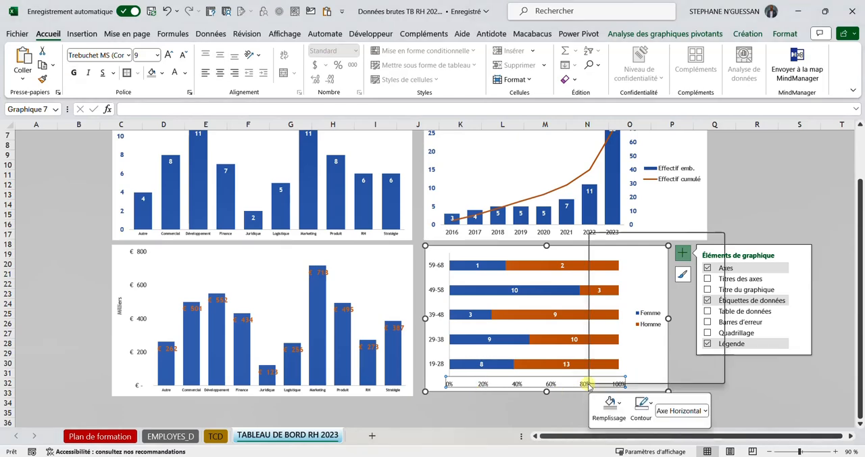
pyautogui.click(641, 373)
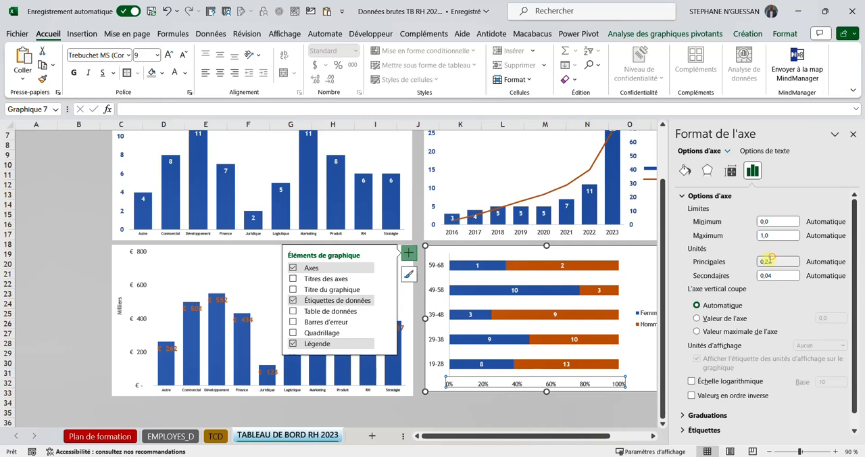
pyautogui.click(771, 260)
pyautogui.write('1')
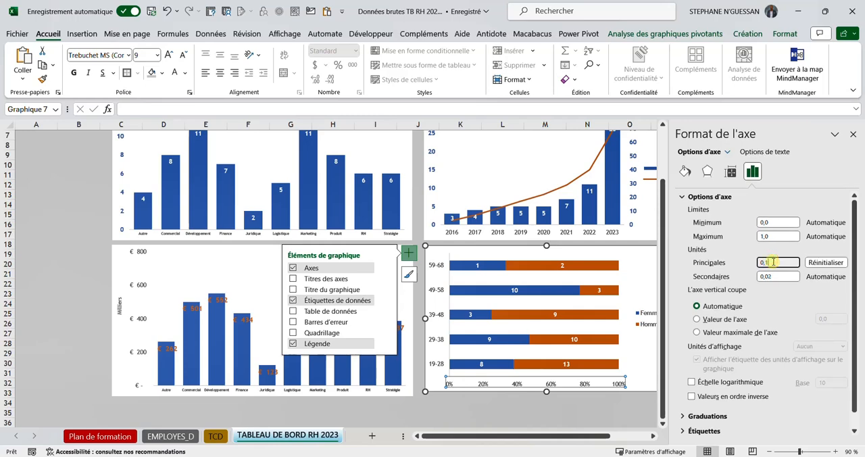
pyautogui.click(853, 135)
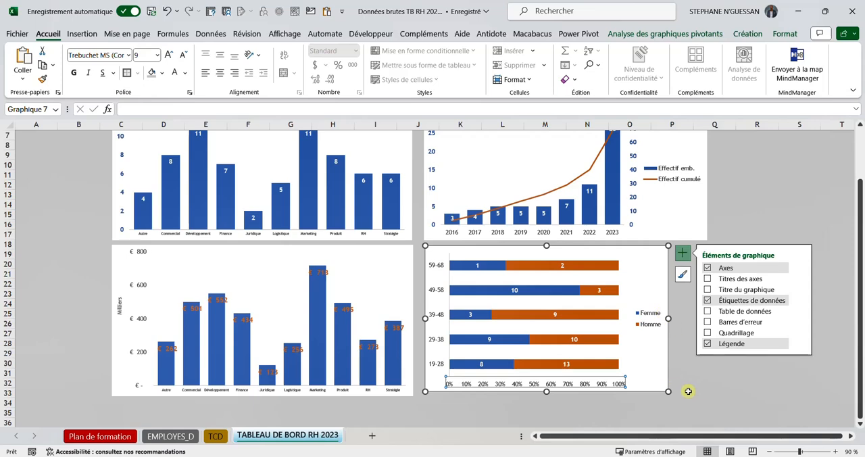
# Step: Resize the age and sex chart to about 14,75 cm wide and 7,43 cm high, aligning its right edge with the hires chart above
pyautogui.click(697, 391)
pyautogui.click(666, 389)
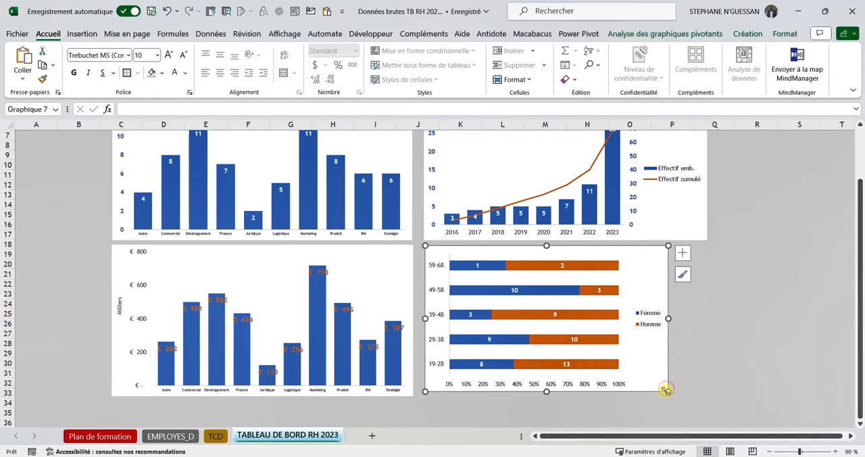
pyautogui.moveTo(665, 390); pyautogui.dragTo(706, 388)
pyautogui.click(775, 356)
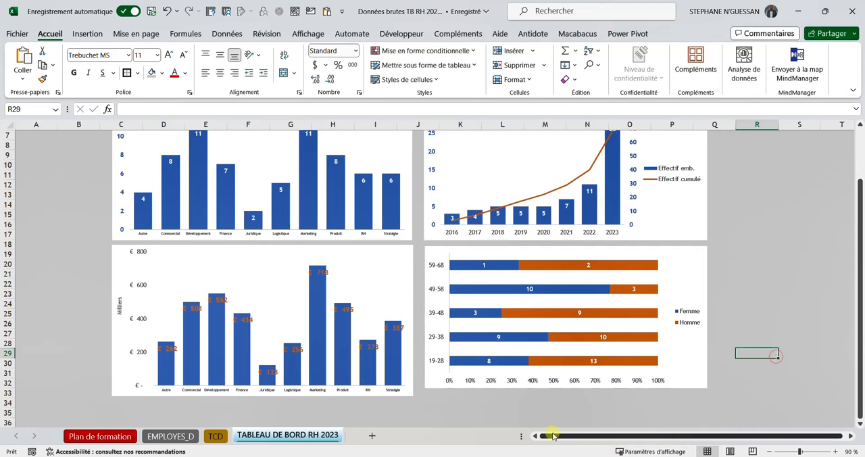
# Step: Thicken the bars of the age and sex chart by setting the series gap width to 50 %
pyautogui.scroll(2, 471, 373)
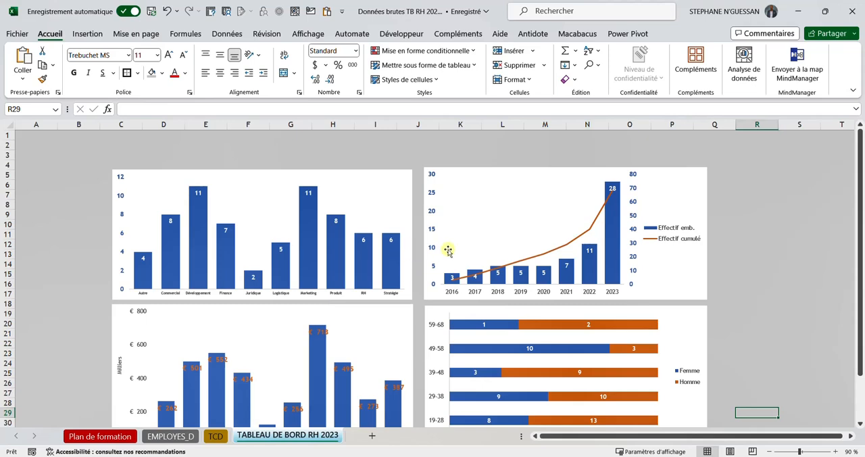
pyautogui.scroll(-1, 449, 250)
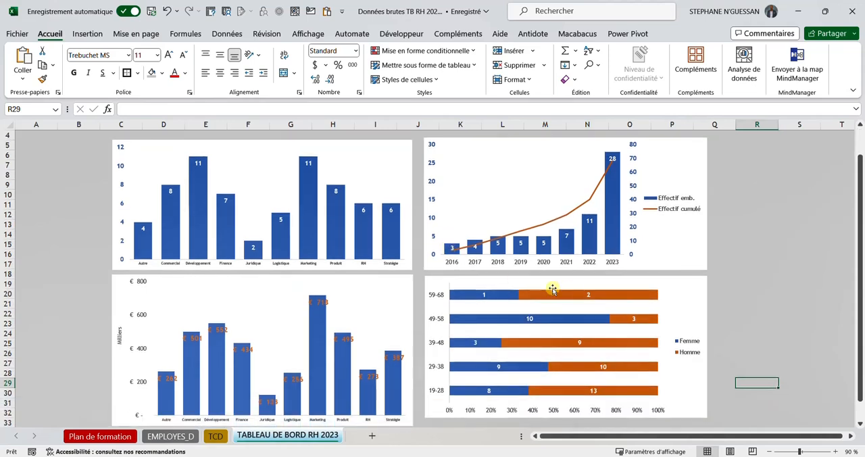
pyautogui.rightClick(502, 295)
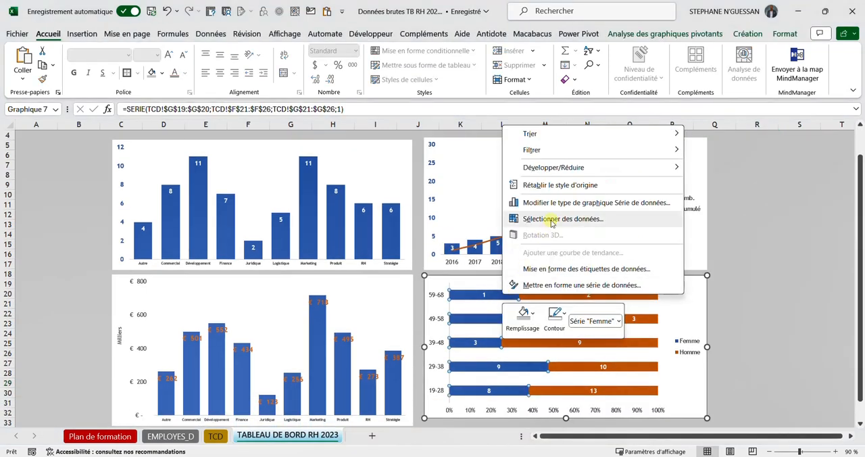
pyautogui.click(546, 284)
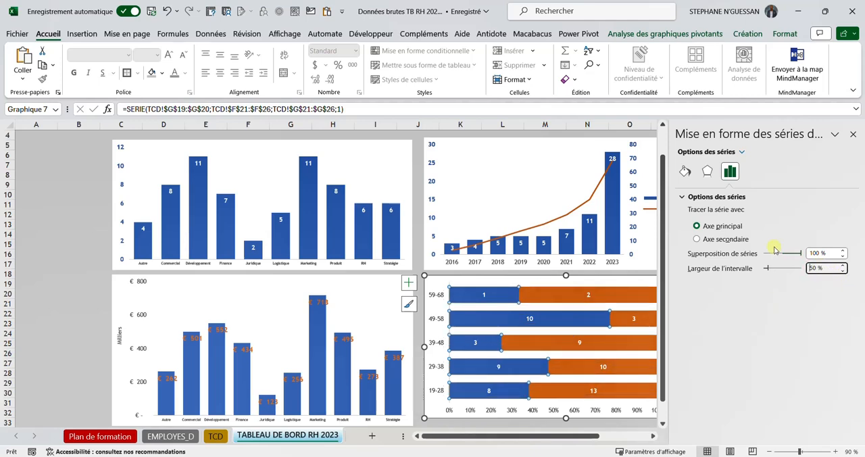
pyautogui.click(853, 133)
pyautogui.click(756, 195)
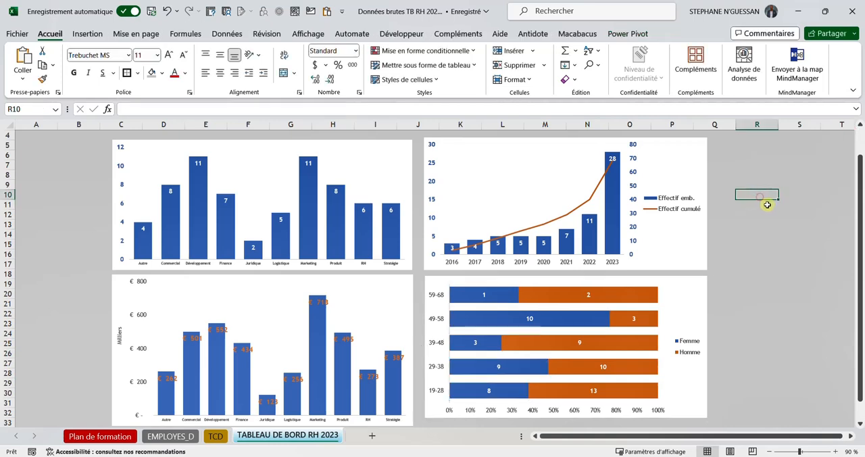
# Step: Remove the chart area outline from the remuneration chart and from the age and sex chart
pyautogui.click(409, 285)
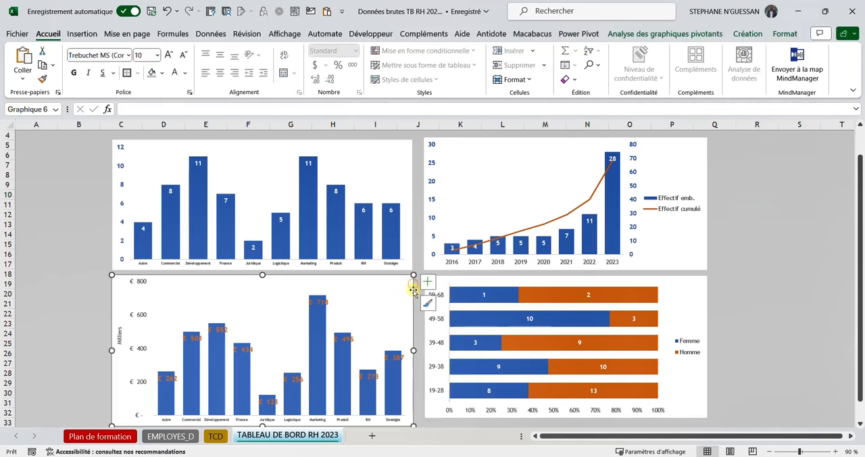
pyautogui.click(782, 34)
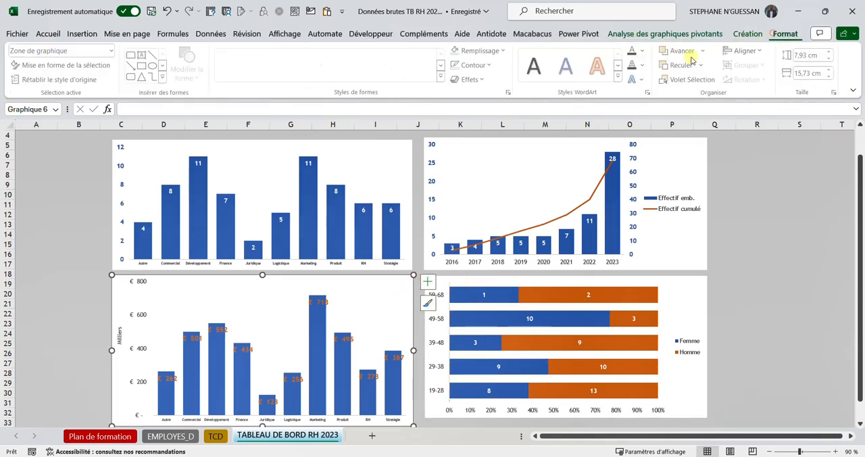
pyautogui.click(475, 65)
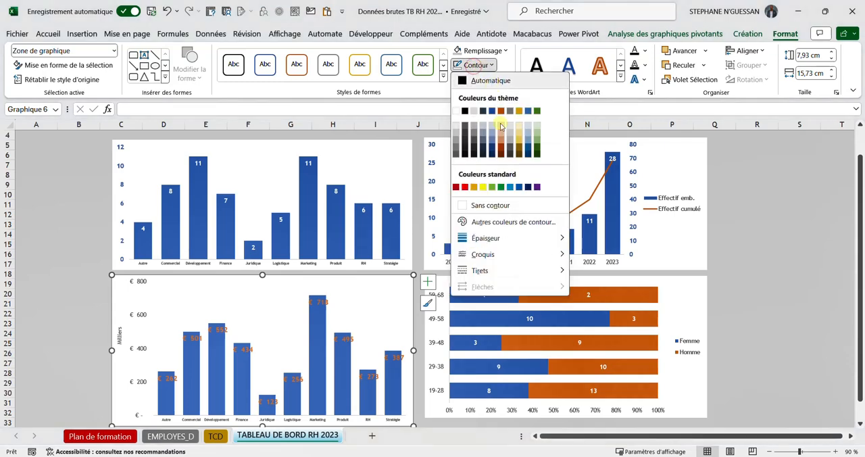
pyautogui.click(486, 203)
pyautogui.click(710, 292)
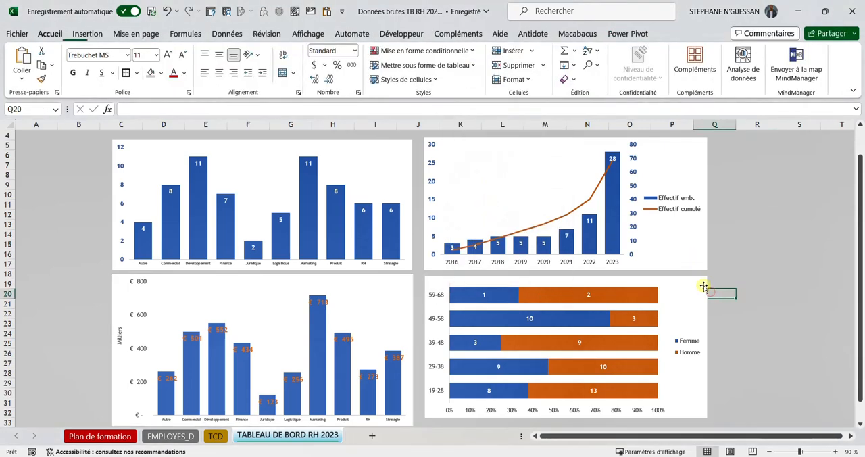
pyautogui.click(705, 283)
pyautogui.click(474, 65)
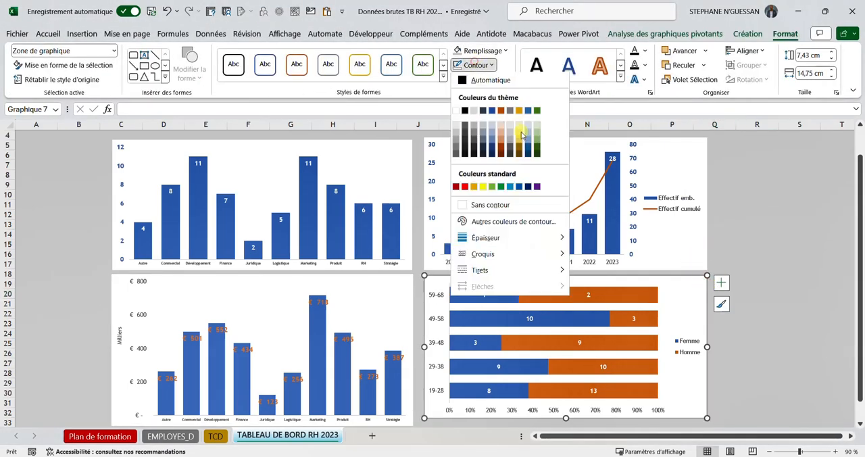
pyautogui.click(486, 203)
pyautogui.click(767, 197)
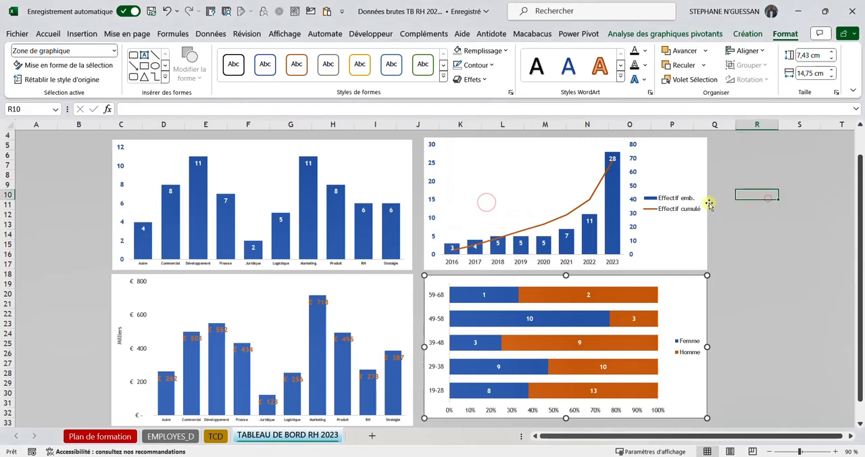
# Step: Remove the chart area outline from the hires and cumulative headcount chart
pyautogui.click(694, 244)
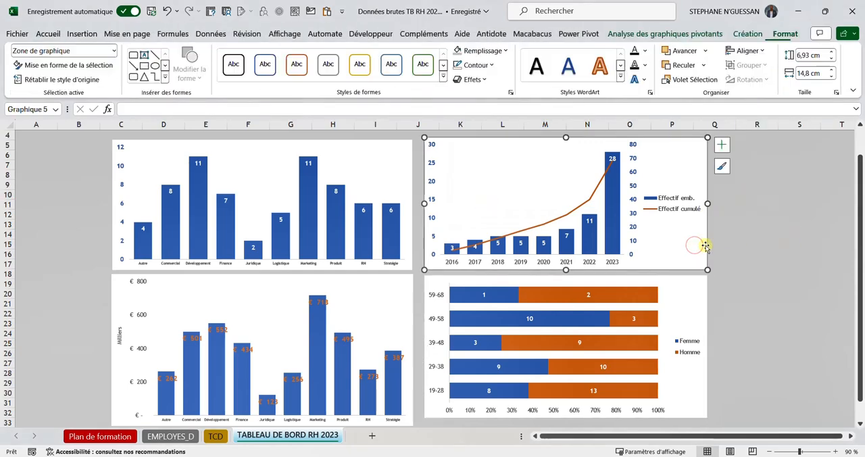
pyautogui.click(475, 65)
pyautogui.click(489, 205)
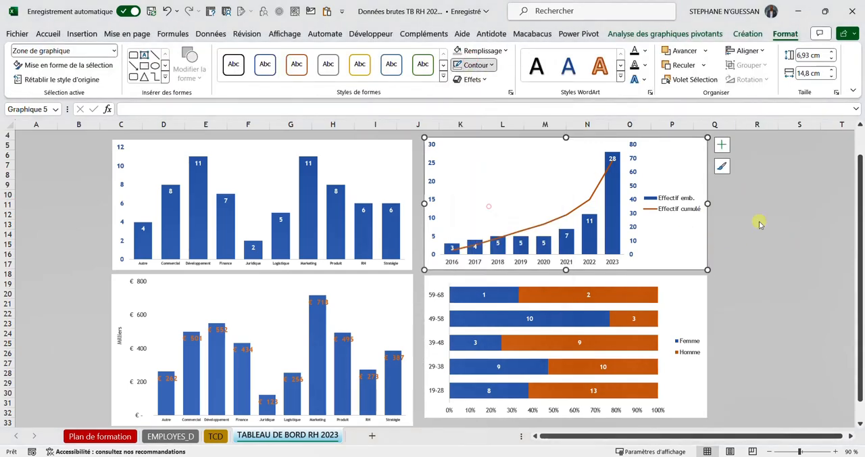
pyautogui.click(788, 223)
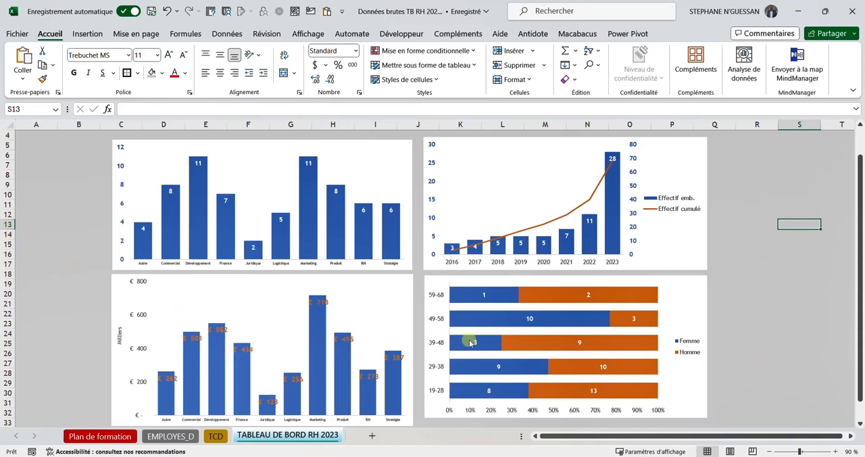
# Step: On the TCD sheet, insert a doughnut (Anneau) pivot chart from the table of headcount and total remuneration by sex
pyautogui.click(130, 433)
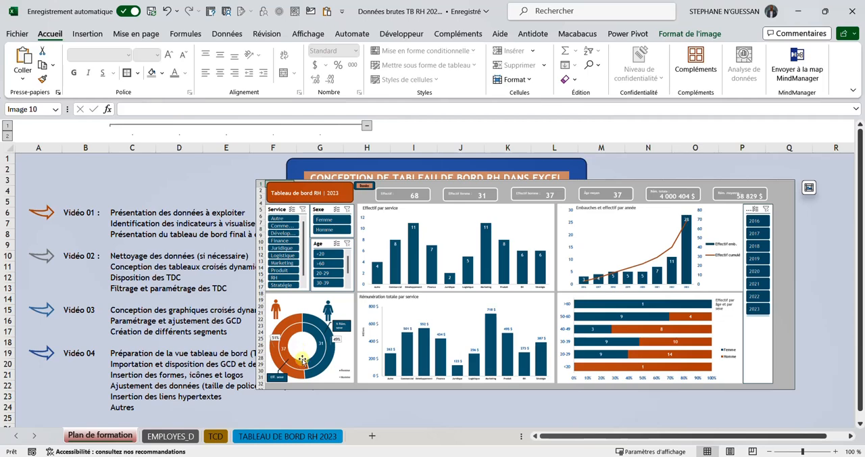
pyautogui.click(276, 433)
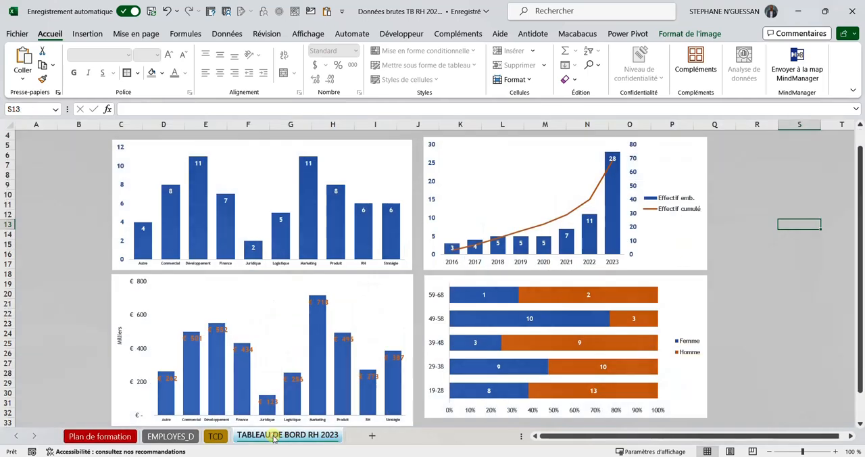
pyautogui.click(218, 438)
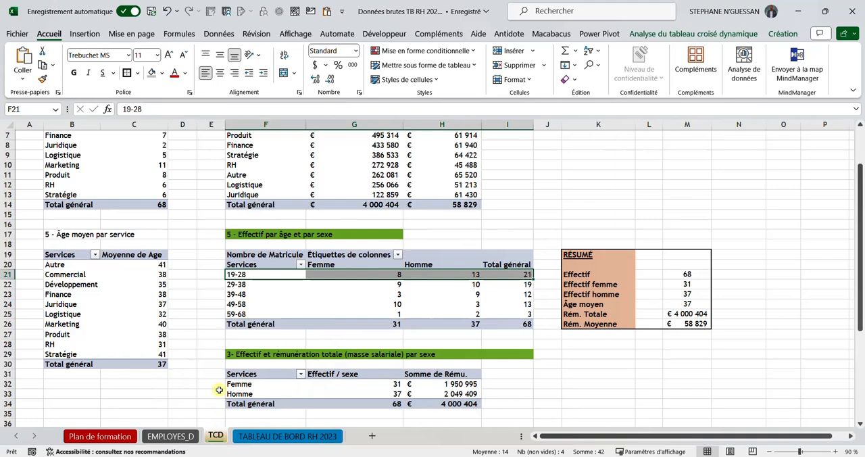
pyautogui.scroll(-2, 225, 338)
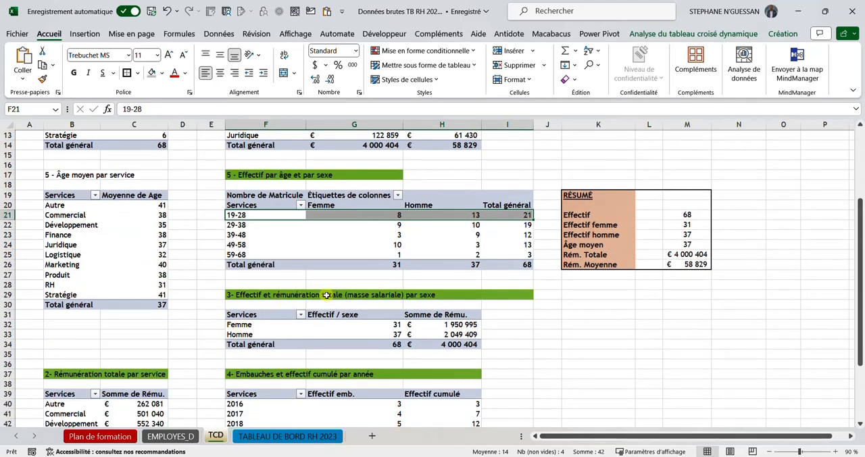
pyautogui.click(267, 315)
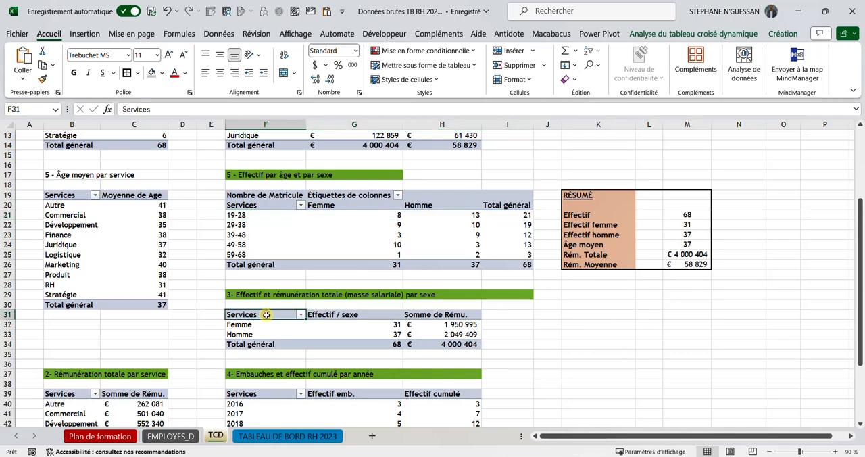
pyautogui.click(262, 325)
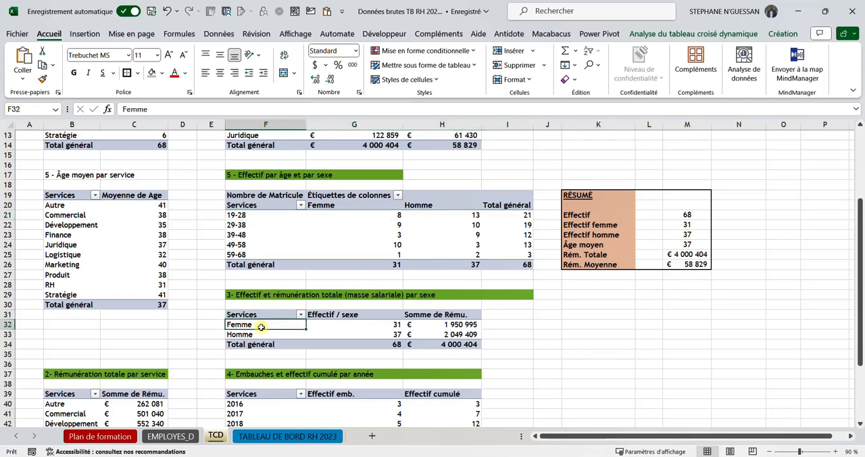
pyautogui.click(703, 34)
pyautogui.click(680, 71)
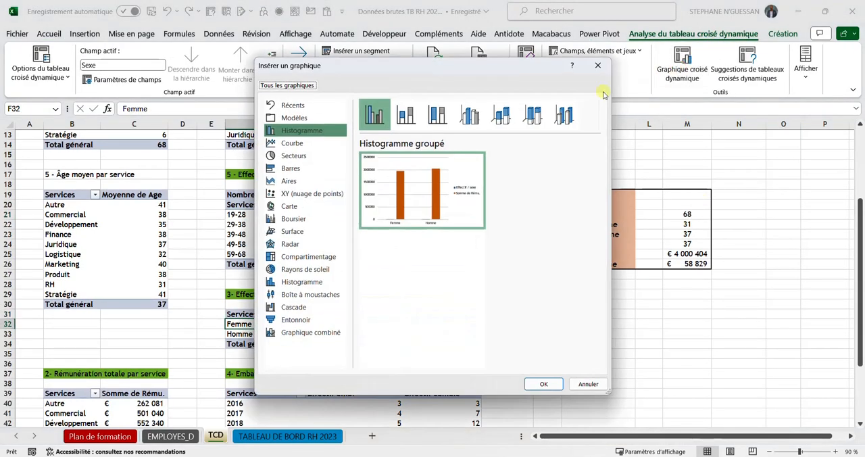
pyautogui.moveTo(386, 71); pyautogui.dragTo(621, 17)
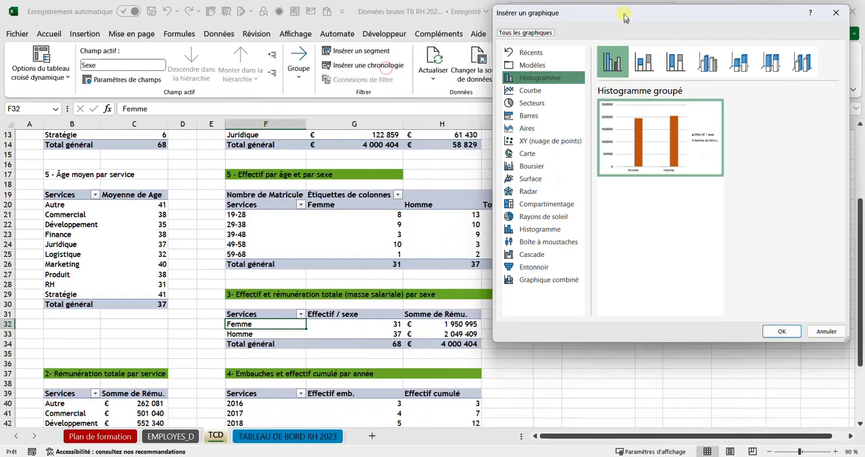
pyautogui.click(531, 102)
pyautogui.moveTo(659, 103)
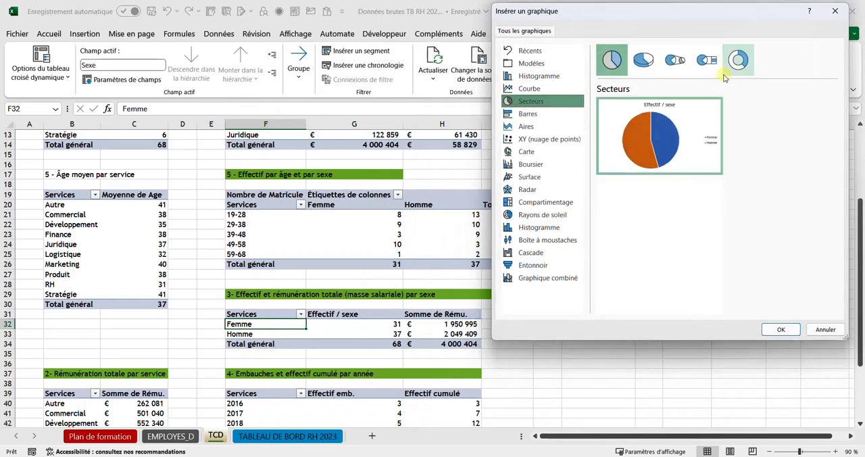
pyautogui.click(738, 61)
pyautogui.click(781, 329)
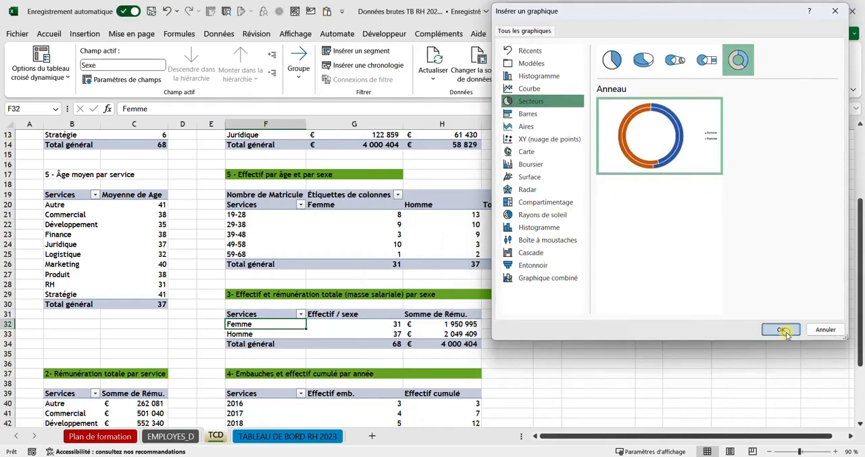
# Step: Hide all field buttons on the doughnut chart and move its Femme/Homme legend to the chart's lower-right corner
pyautogui.moveTo(476, 267); pyautogui.dragTo(630, 262)
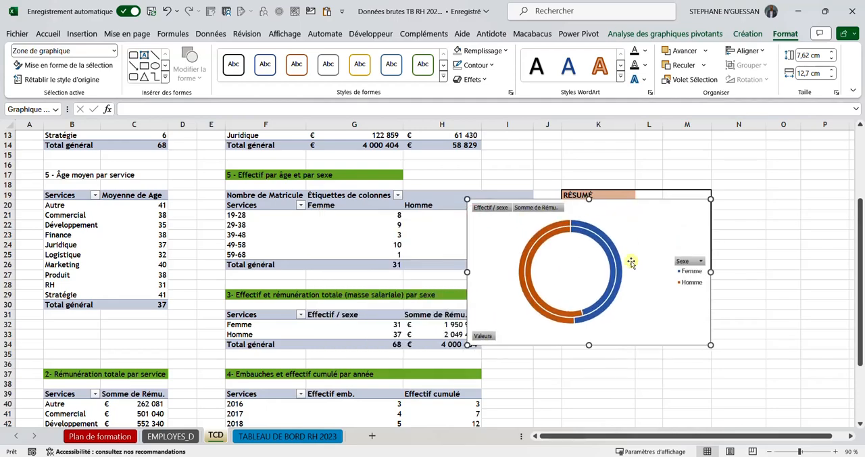
pyautogui.click(538, 207)
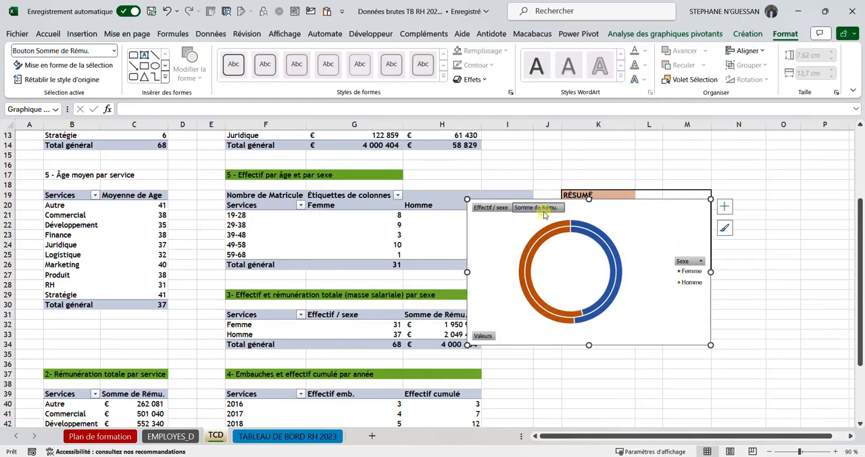
pyautogui.rightClick(500, 215)
pyautogui.click(546, 333)
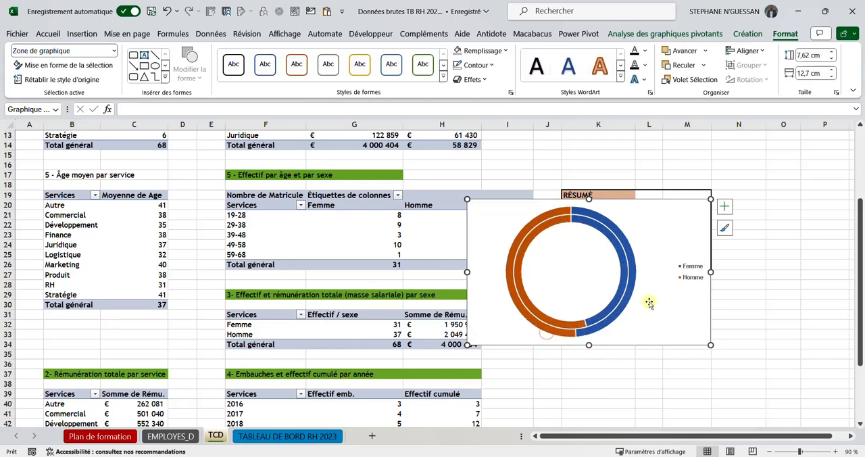
pyautogui.click(681, 281)
pyautogui.moveTo(682, 285); pyautogui.dragTo(676, 336)
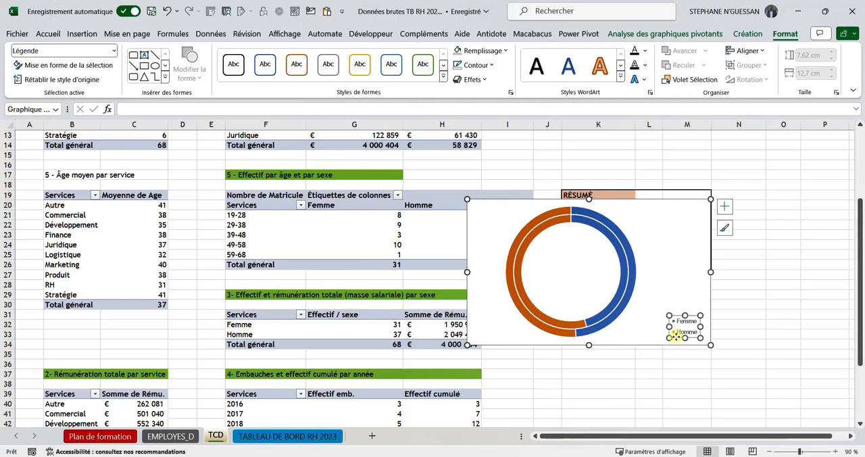
pyautogui.click(663, 257)
# Step: Thicken the doughnut's rings by setting the Épaisseur de l'anneau of the series to 50 %
pyautogui.click(623, 236)
pyautogui.rightClick(622, 236)
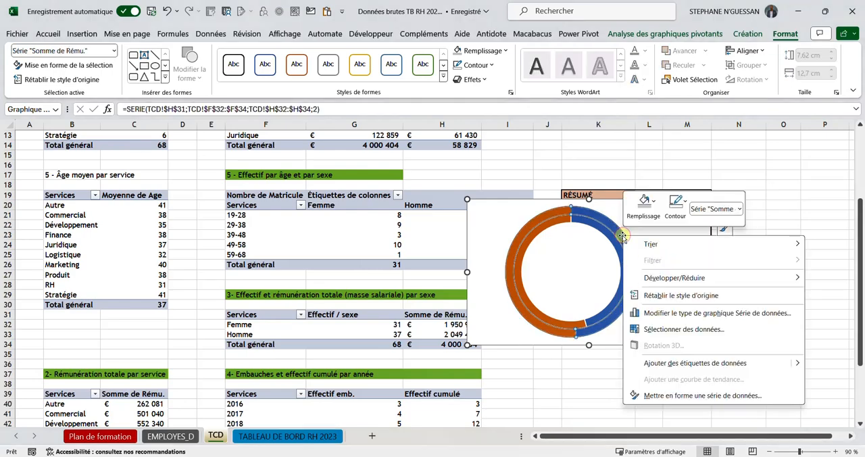
pyautogui.click(701, 395)
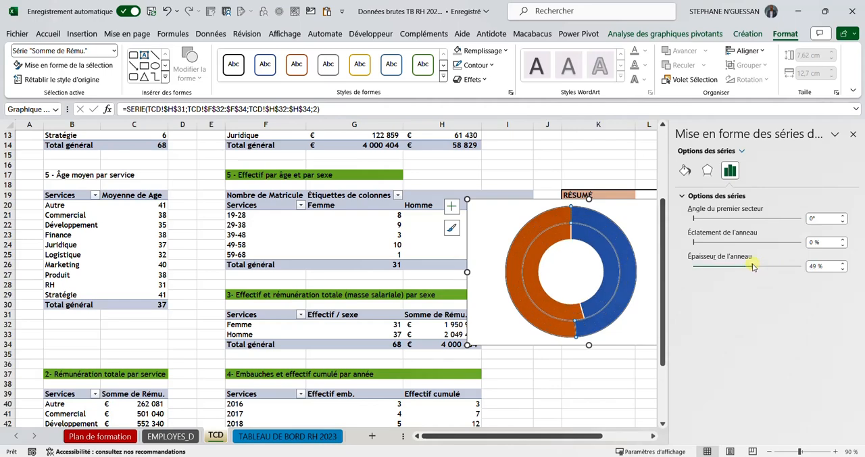
pyautogui.click(815, 267)
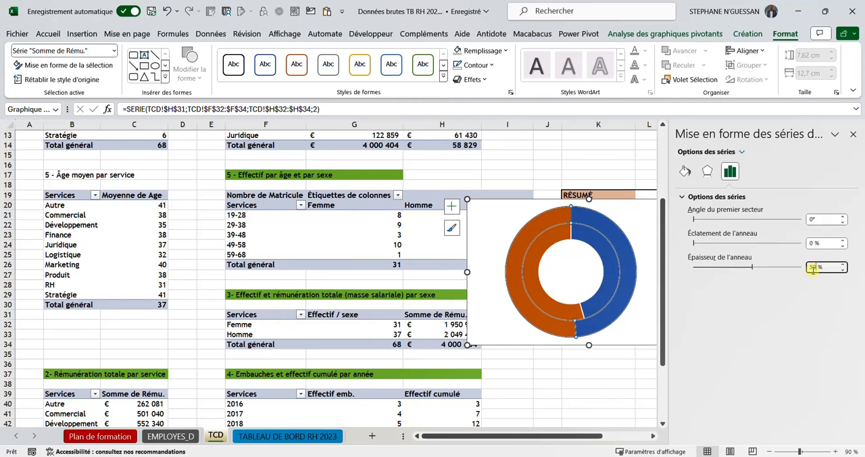
pyautogui.press('Return')
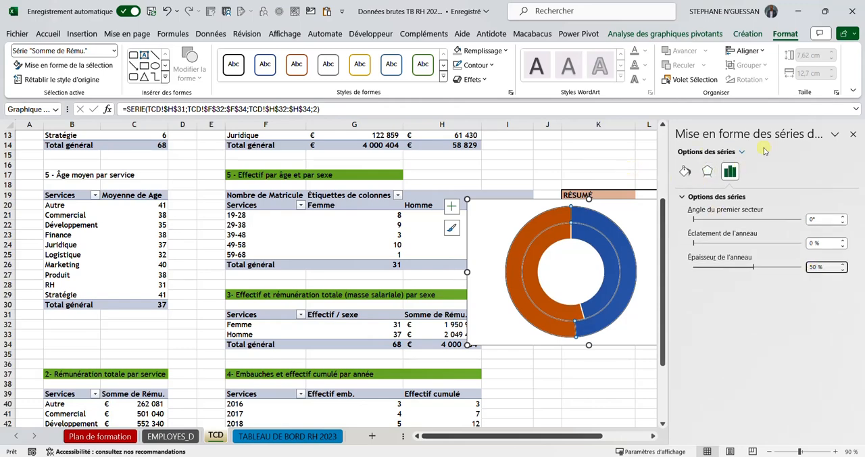
pyautogui.click(852, 134)
pyautogui.click(731, 147)
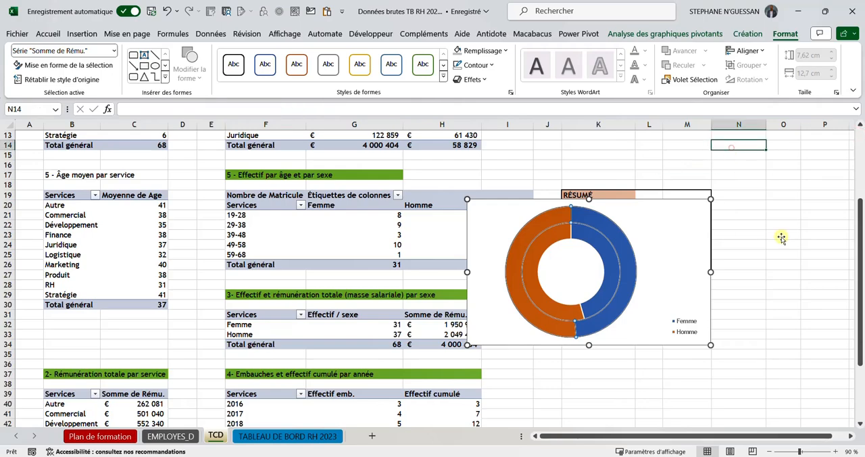
# Step: Cut the doughnut chart from the TCD sheet and paste it at cell B23 of the TABLEAU DE BORD RH 2023 sheet
pyautogui.click(700, 208)
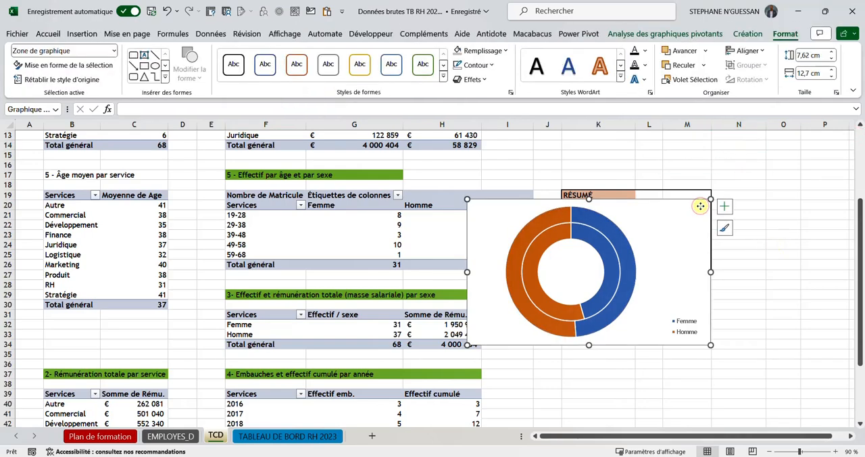
pyautogui.hotkey('ctrl', 'x')
pyautogui.click(327, 434)
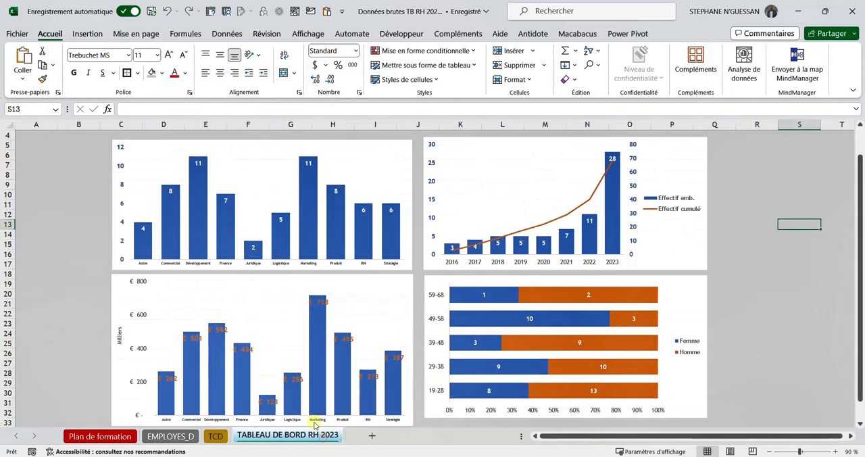
pyautogui.click(60, 325)
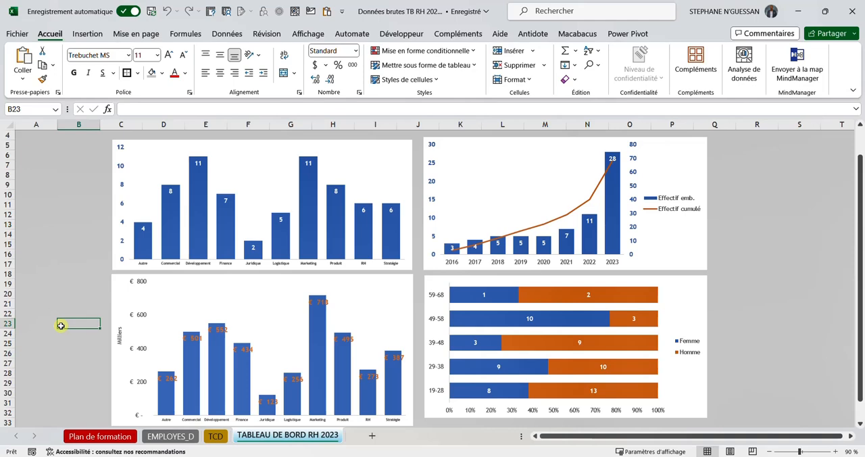
pyautogui.hotkey('ctrl', 'v')
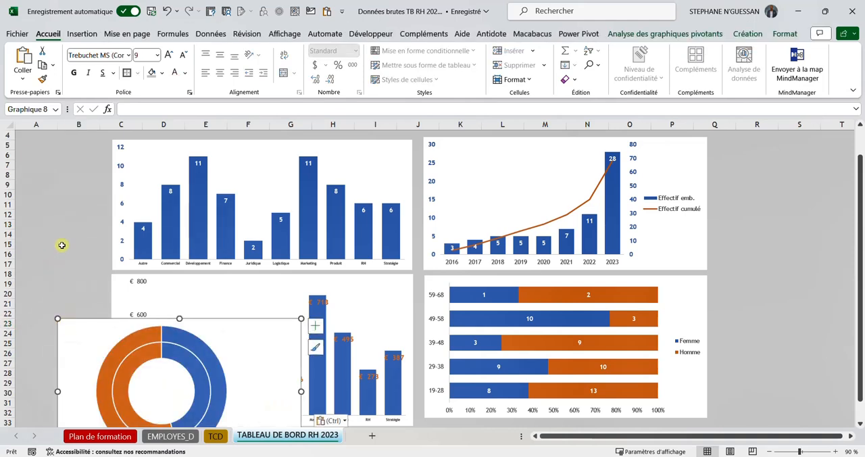
# Step: Insert two columns before column A to make room beside the charts
pyautogui.moveTo(48, 124); pyautogui.dragTo(78, 124)
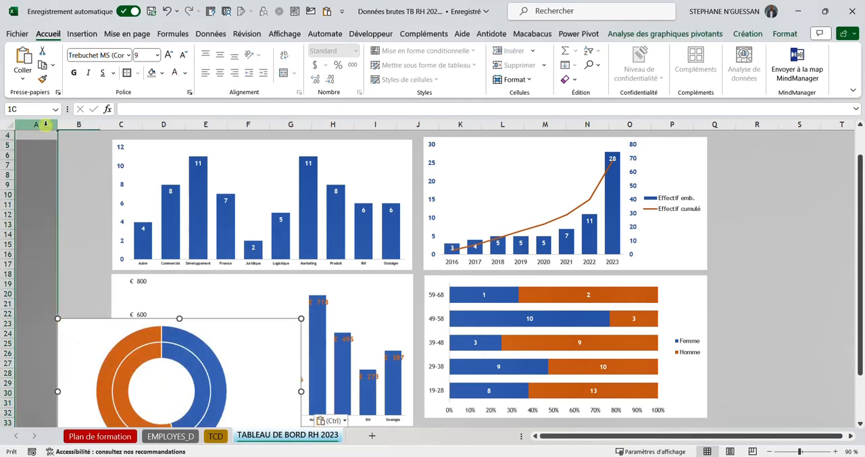
pyautogui.rightClick(81, 126)
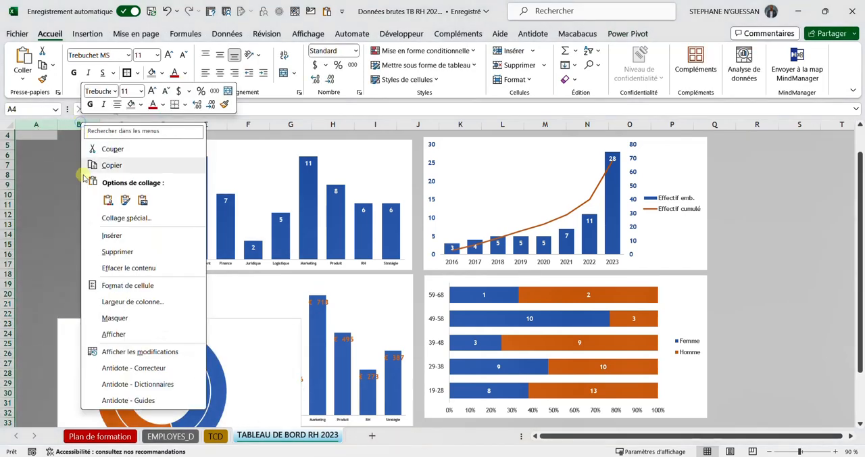
pyautogui.click(111, 236)
pyautogui.click(133, 233)
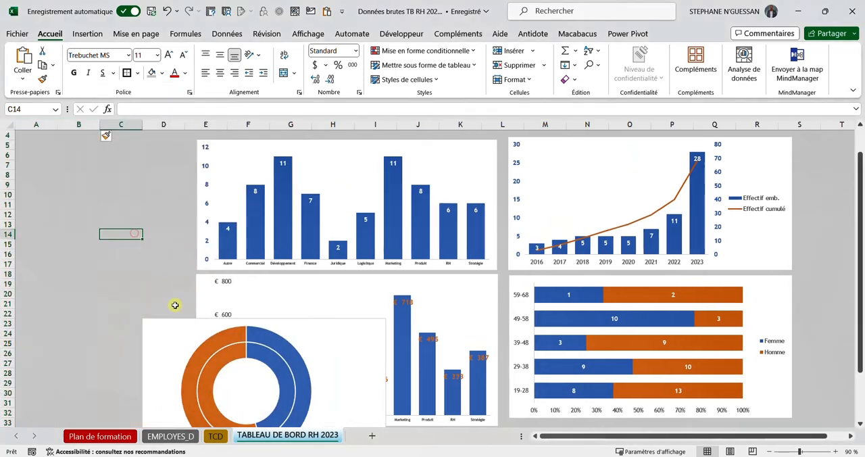
# Step: Place the doughnut chart beside the remuneration chart with their top edges aligned, resizing it to span about columns A to D and rows 18 to 33
pyautogui.moveTo(161, 327); pyautogui.dragTo(78, 282)
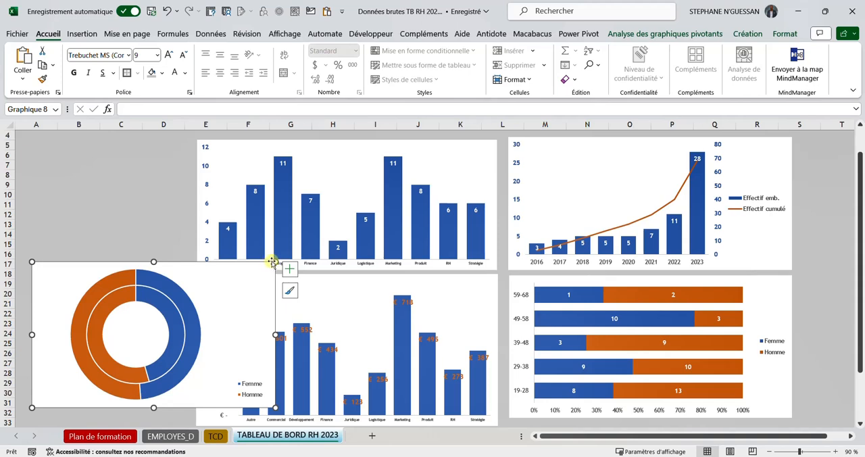
pyautogui.moveTo(275, 261); pyautogui.dragTo(184, 261)
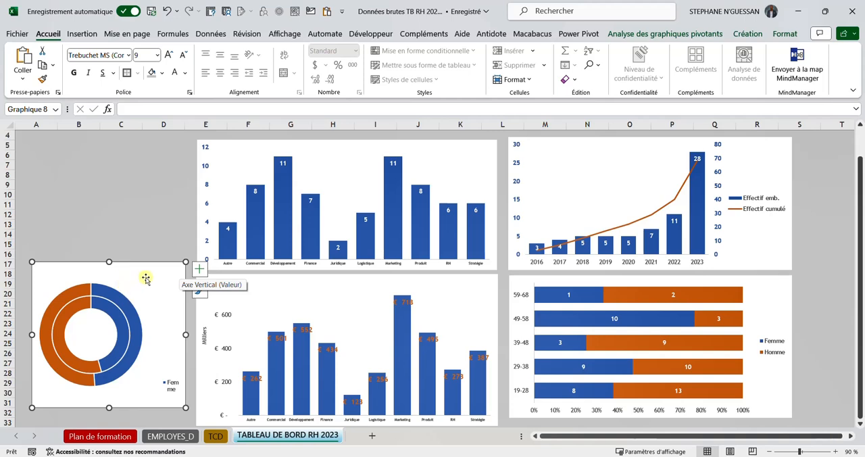
pyautogui.moveTo(145, 278); pyautogui.dragTo(138, 292)
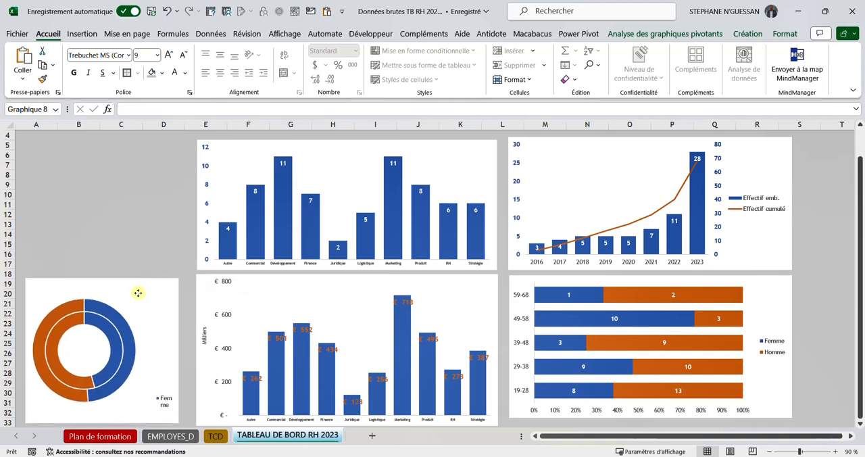
pyautogui.scroll(-1, 174, 260)
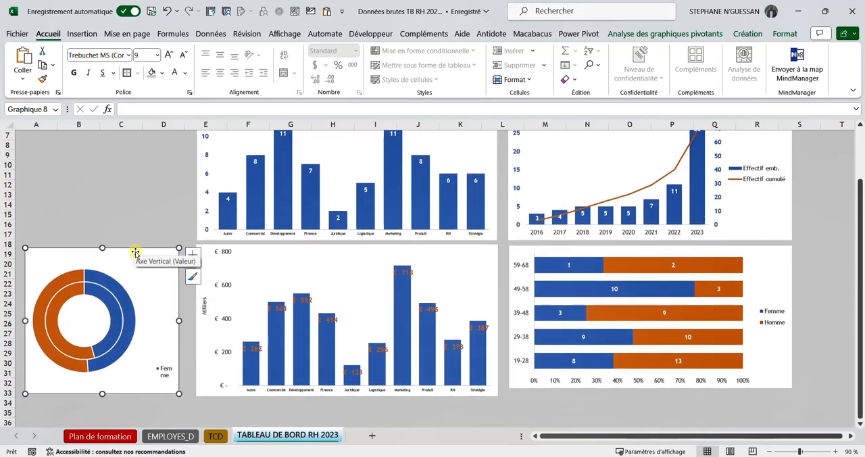
pyautogui.moveTo(127, 250); pyautogui.dragTo(186, 243)
pyautogui.moveTo(188, 243); pyautogui.dragTo(192, 244)
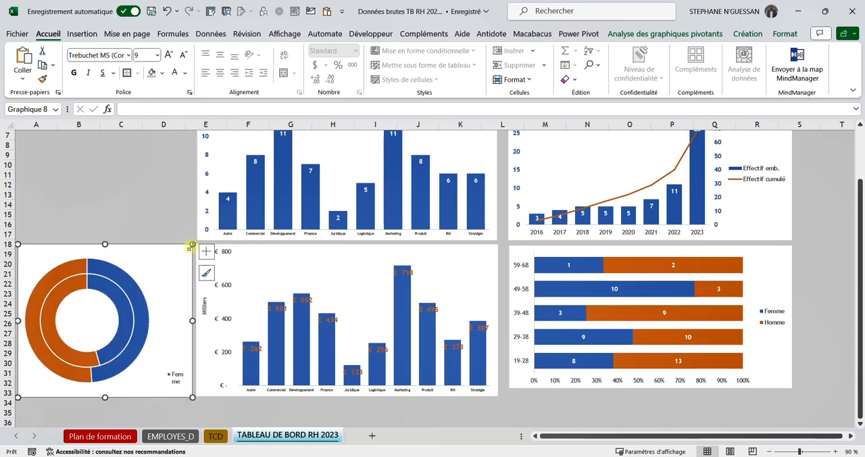
pyautogui.click(154, 215)
pyautogui.scroll(2, 283, 283)
pyautogui.scroll(-2, 289, 288)
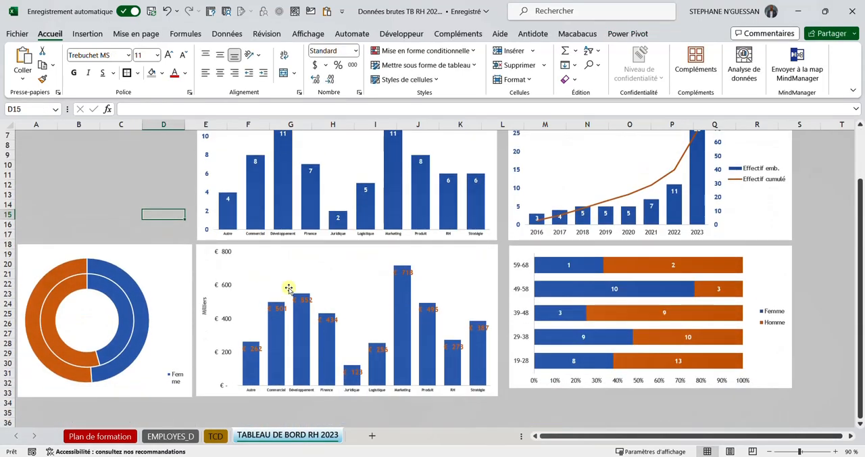
pyautogui.scroll(1, 689, 281)
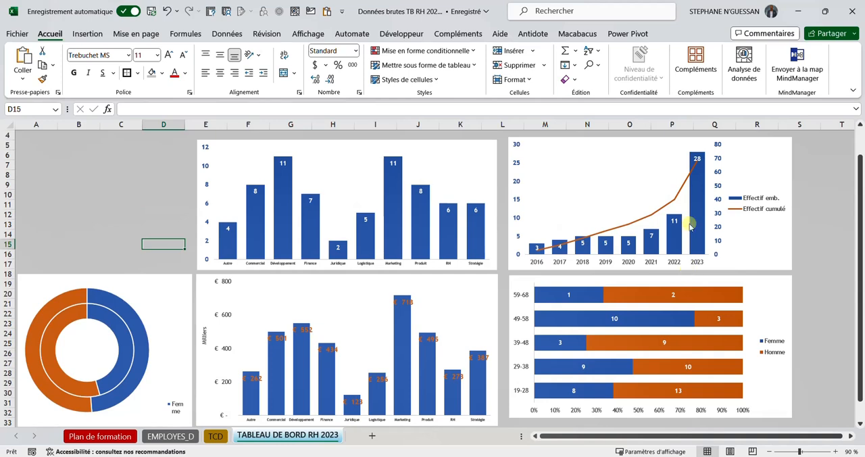
pyautogui.click(606, 150)
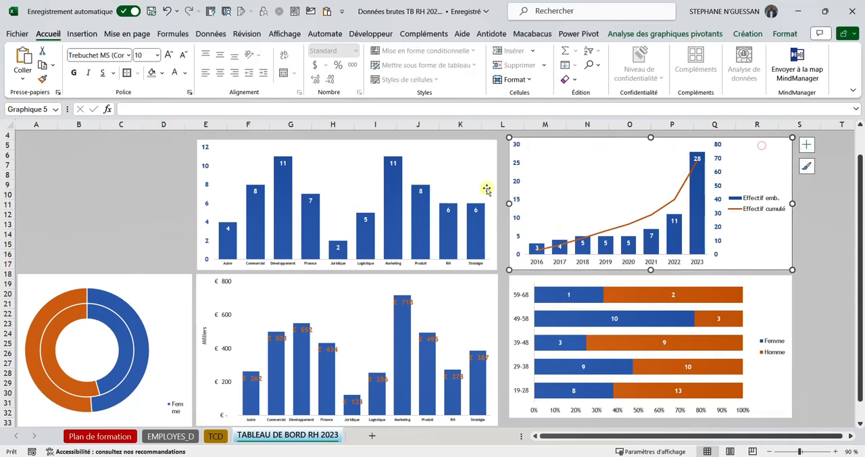
pyautogui.click(473, 152)
pyautogui.scroll(1, 570, 157)
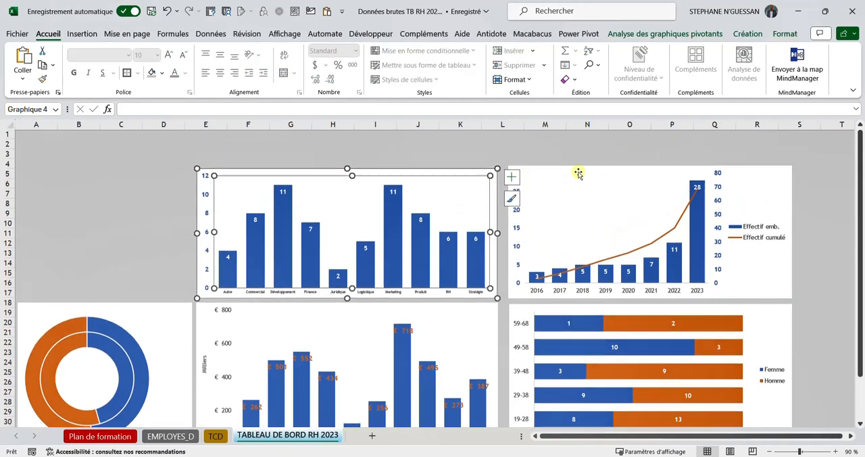
pyautogui.click(812, 155)
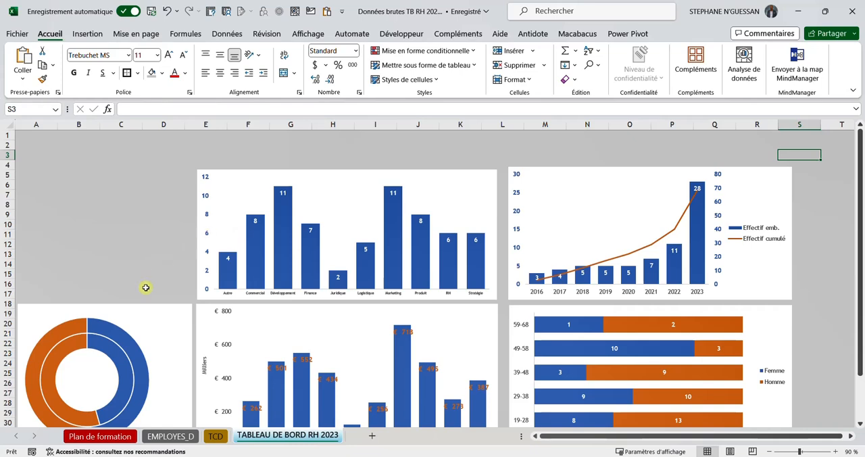
# Step: Add data labels to the doughnut's inner Effectif / sexe ring and format them in bold white
pyautogui.click(66, 349)
pyautogui.click(66, 348)
pyautogui.rightClick(66, 349)
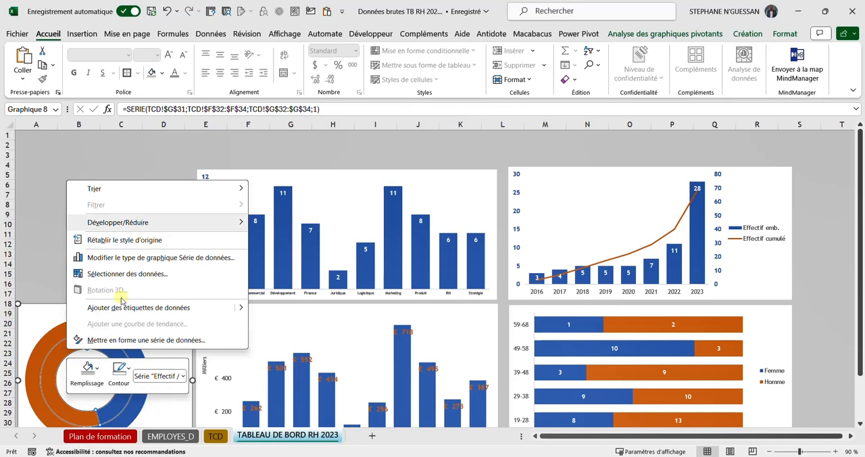
pyautogui.click(54, 378)
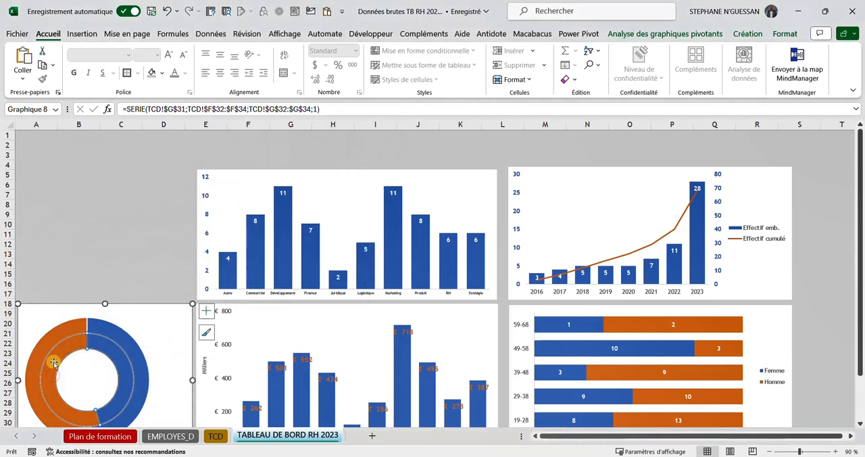
pyautogui.click(204, 313)
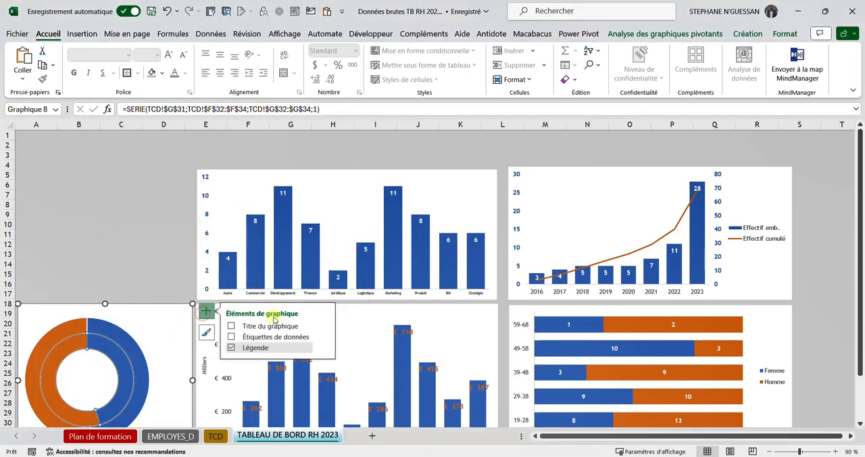
pyautogui.click(231, 336)
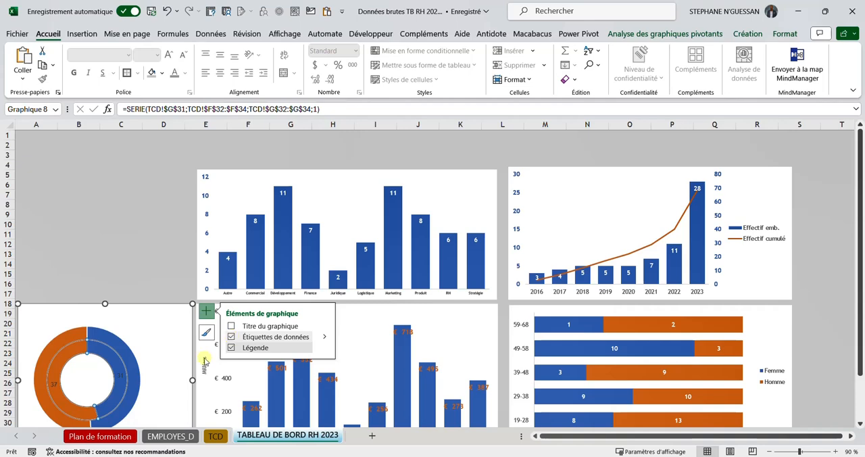
pyautogui.click(117, 373)
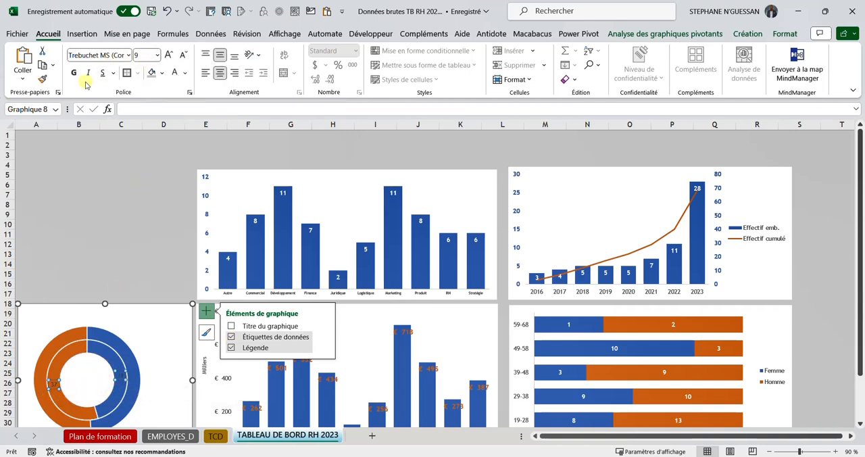
pyautogui.click(79, 77)
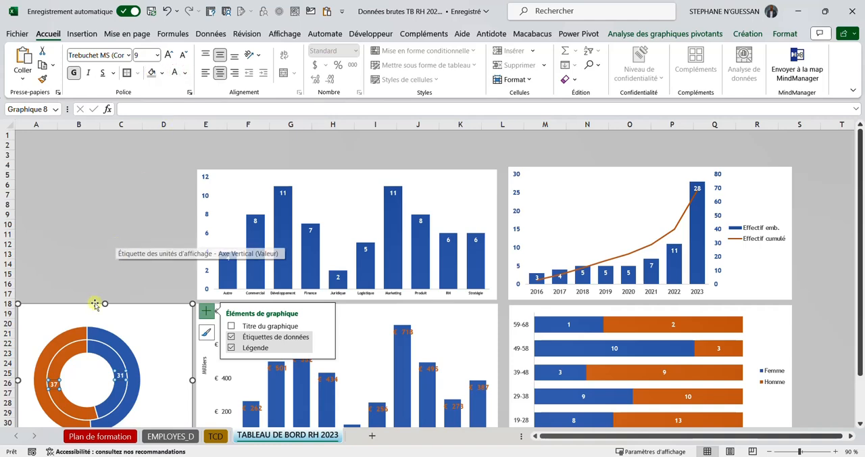
# Step: Add data labels to the doughnut's outer Somme de Rému. ring and compare it with the model dashboard on the Plan de formation sheet
pyautogui.click(101, 339)
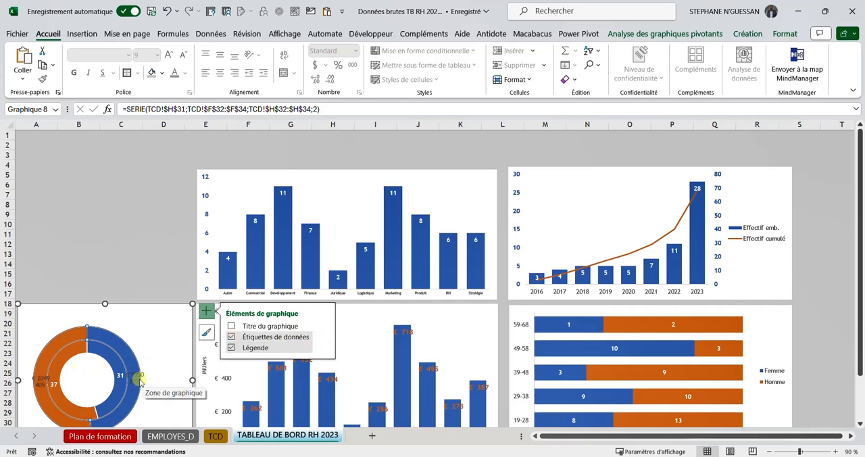
pyautogui.click(100, 436)
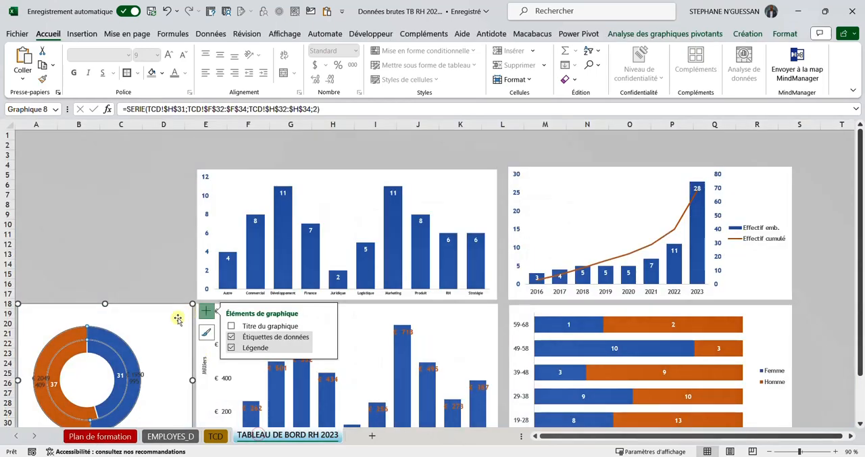
pyautogui.scroll(-1, 147, 376)
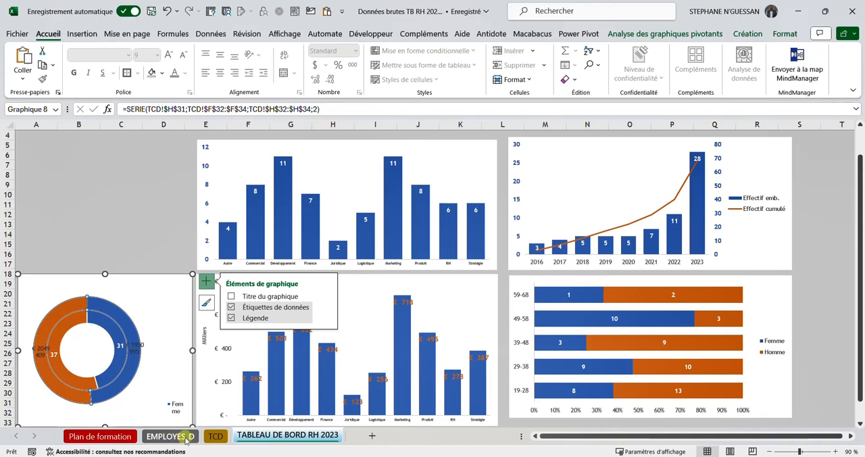
pyautogui.click(215, 436)
pyautogui.click(264, 440)
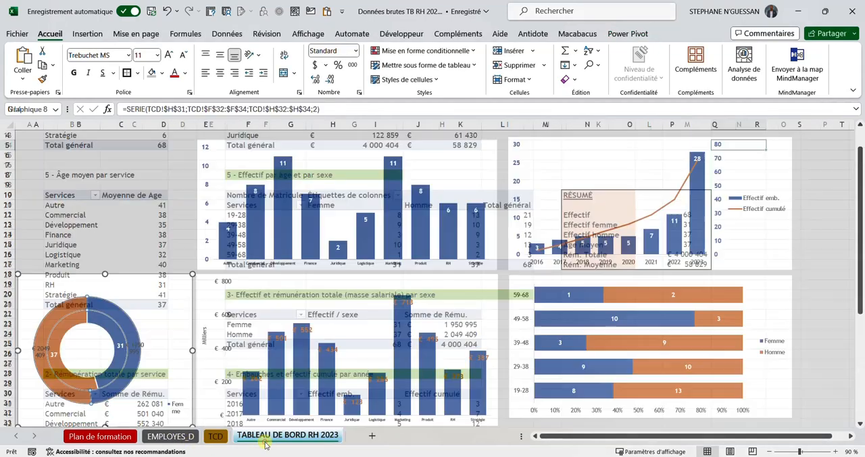
pyautogui.rightClick(139, 344)
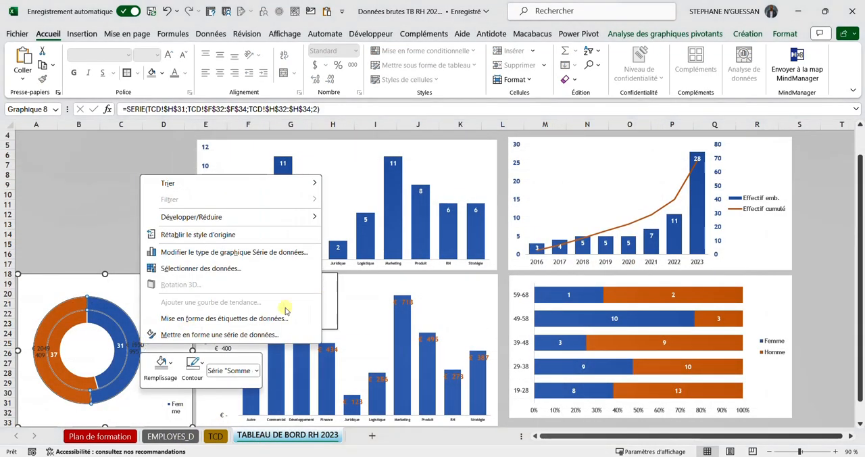
pyautogui.click(172, 333)
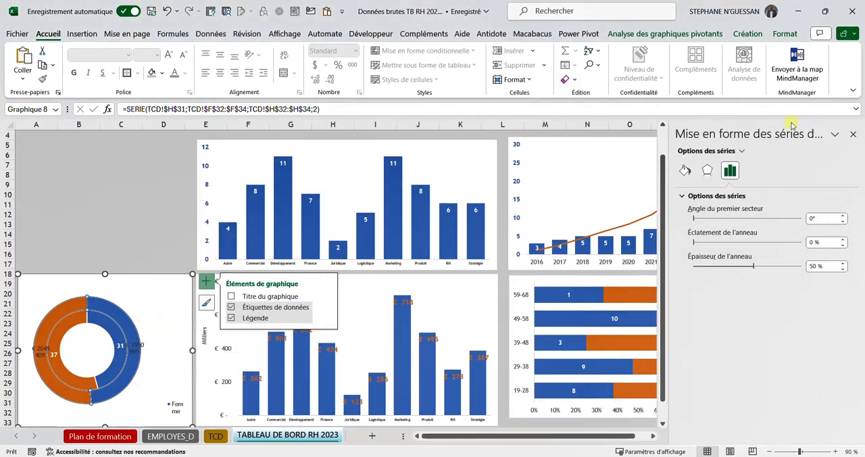
pyautogui.click(853, 135)
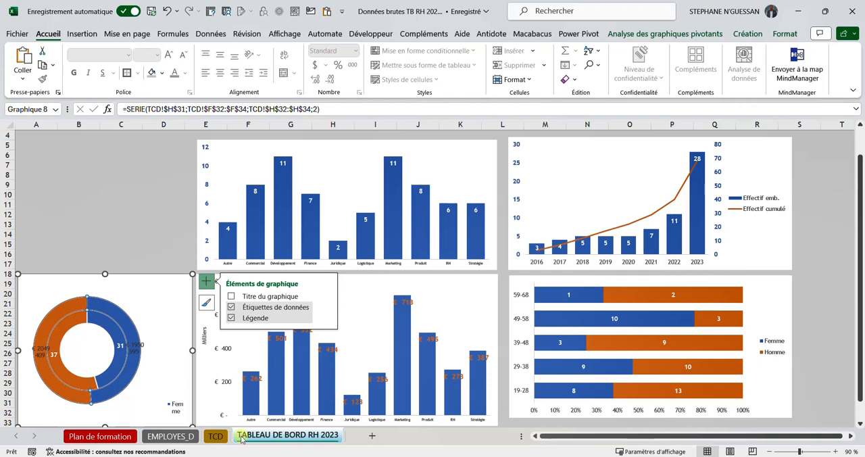
# Step: Show the Somme de Rému. values of the TCD sheet's pivot table by sex as % du total de la colonne
pyautogui.click(213, 437)
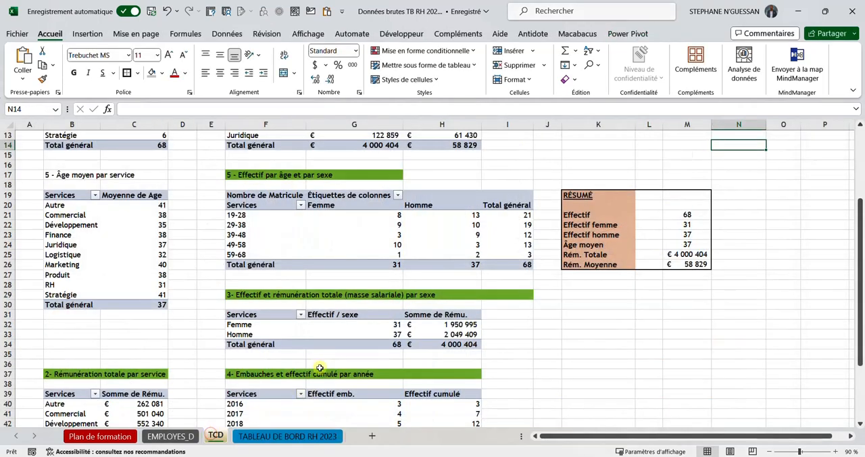
pyautogui.click(459, 325)
pyautogui.rightClick(459, 325)
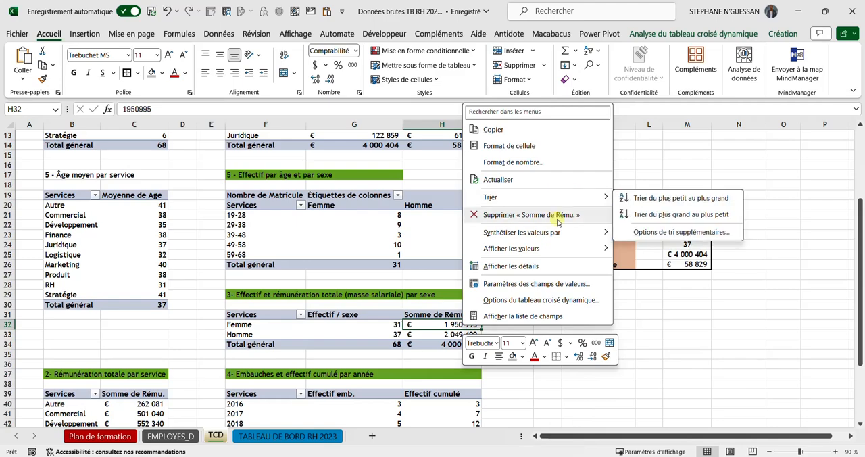
pyautogui.moveTo(545, 250)
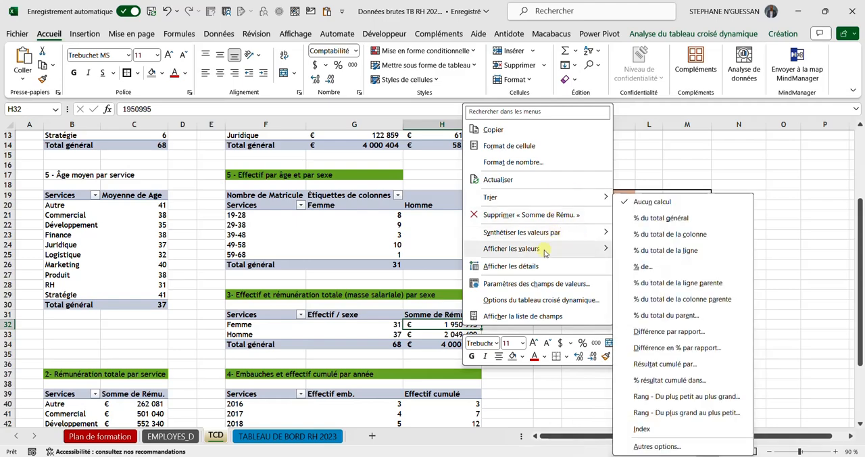
pyautogui.click(665, 235)
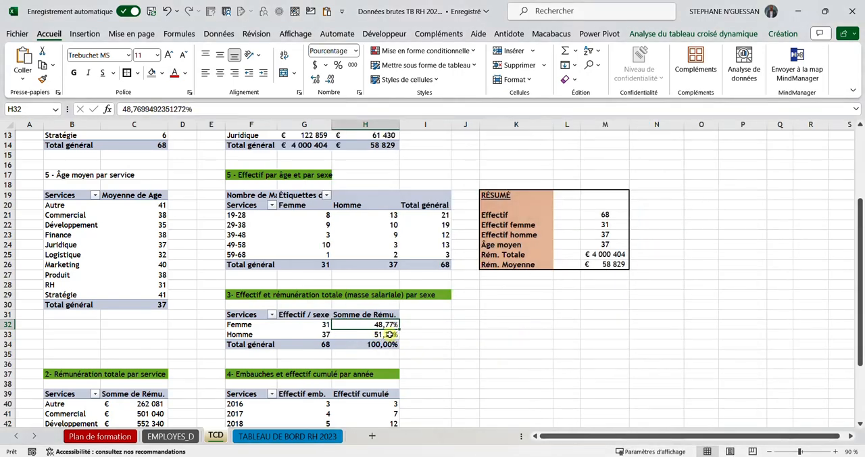
# Step: Bold the doughnut's outer percentage labels on the dashboard sheet, moving the Femme label slightly down and the Homme label up and outward
pyautogui.click(265, 436)
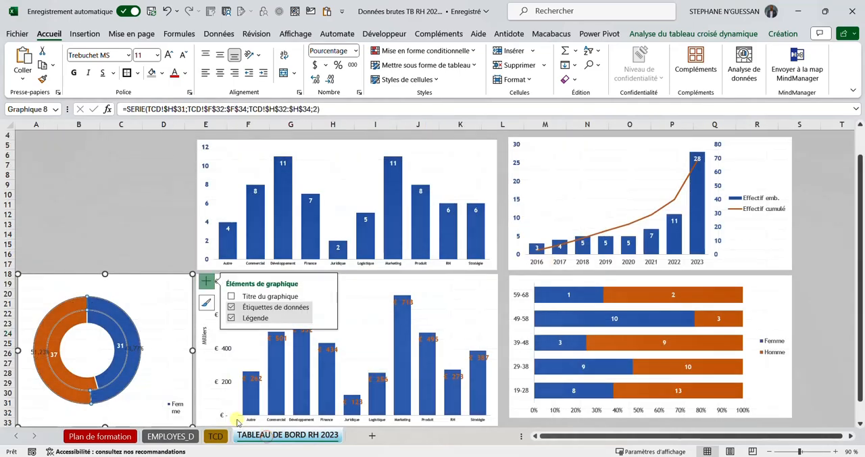
pyautogui.click(133, 349)
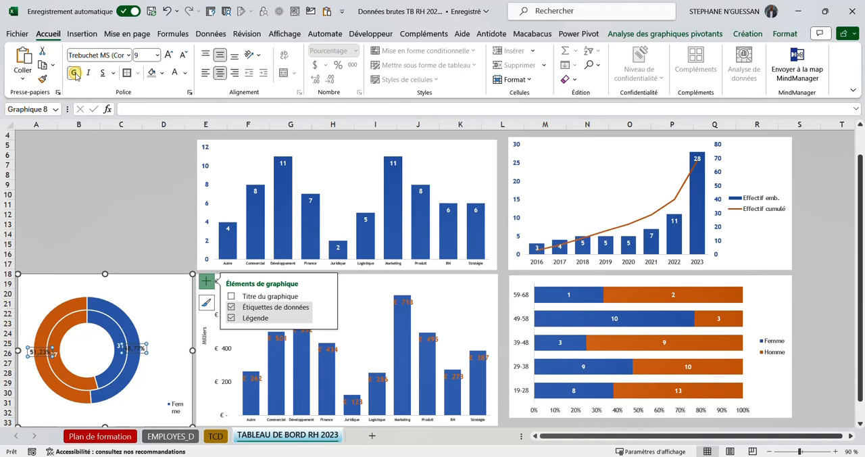
pyautogui.click(136, 350)
pyautogui.moveTo(133, 364); pyautogui.dragTo(133, 364)
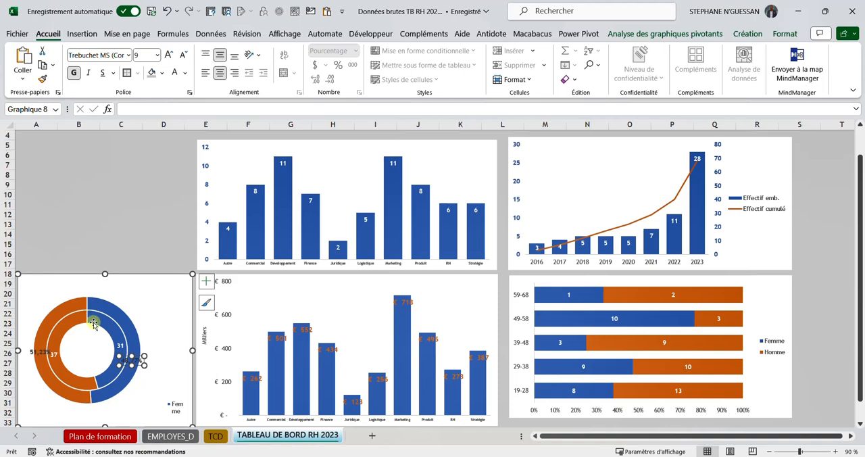
pyautogui.click(39, 355)
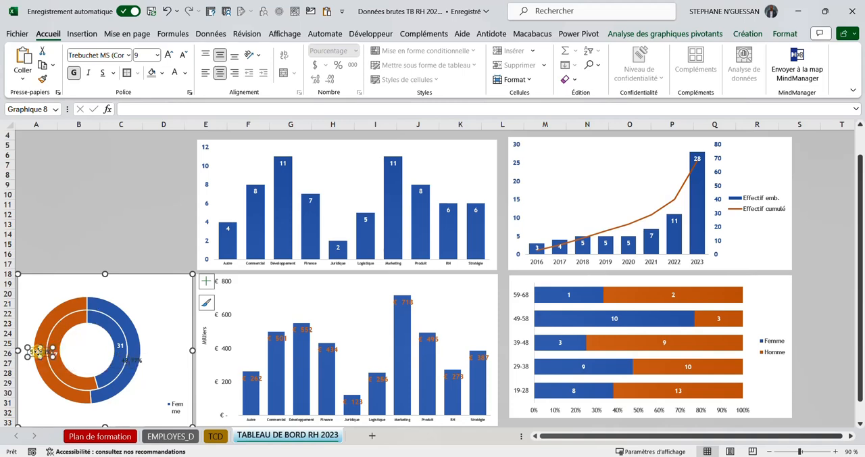
pyautogui.moveTo(38, 354); pyautogui.dragTo(41, 339)
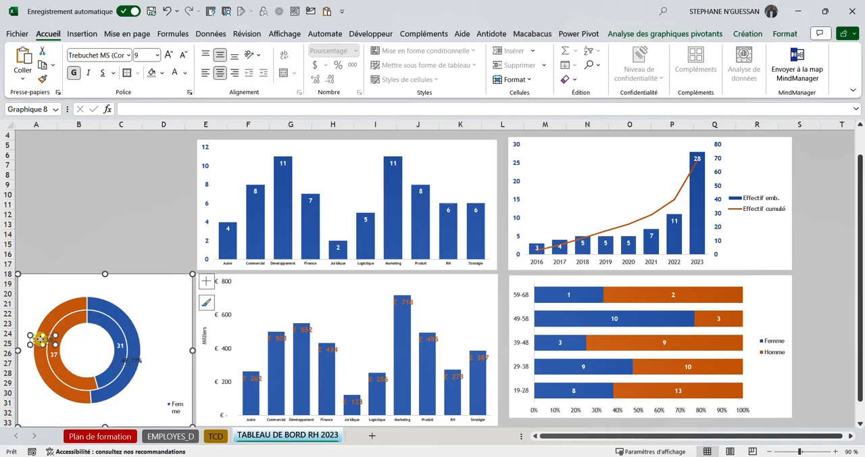
pyautogui.click(53, 329)
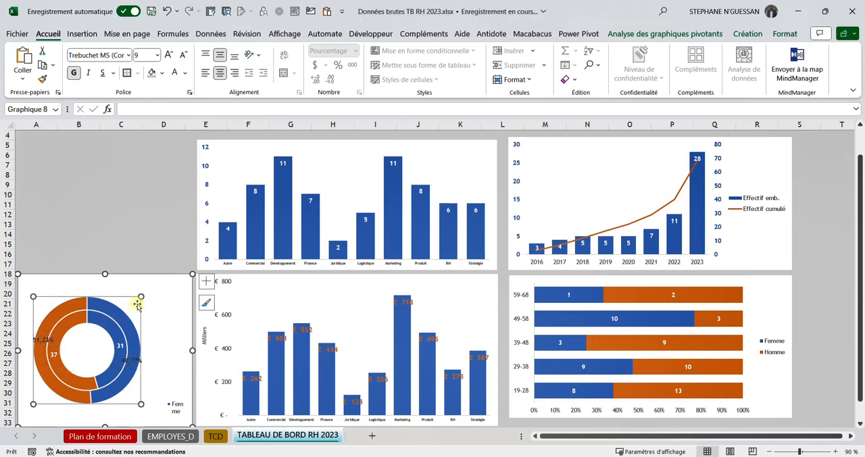
pyautogui.click(37, 342)
pyautogui.moveTo(37, 344); pyautogui.dragTo(32, 343)
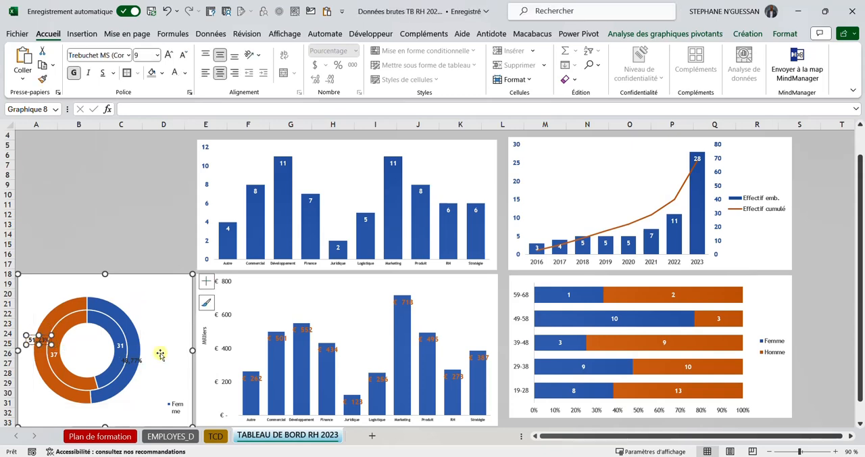
pyautogui.click(136, 359)
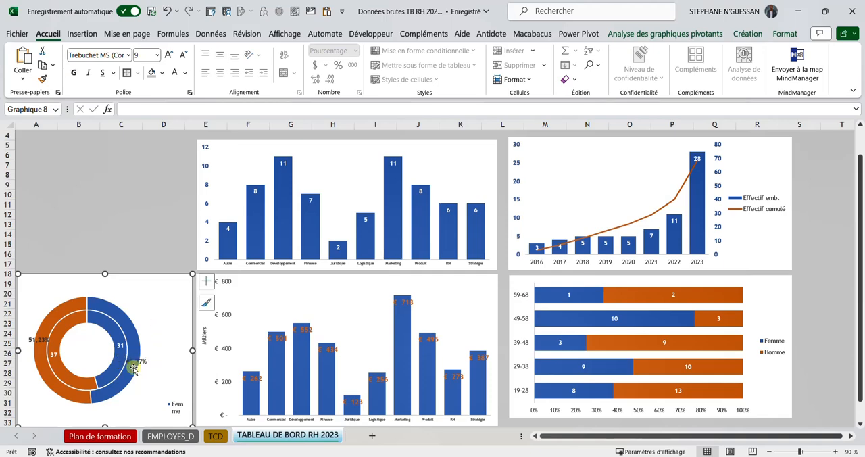
# Step: Format the Femme and Homme remuneration percentages in H32 and H33 of the TCD sheet without decimals
pyautogui.click(215, 436)
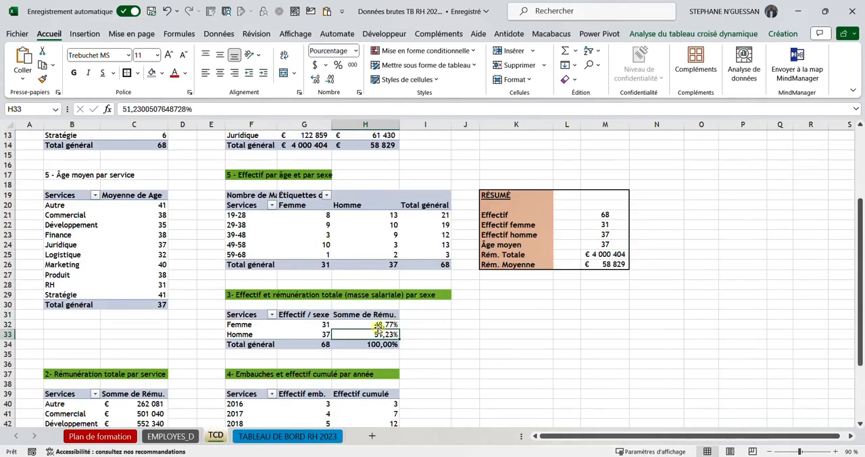
pyautogui.click(378, 325)
pyautogui.click(84, 33)
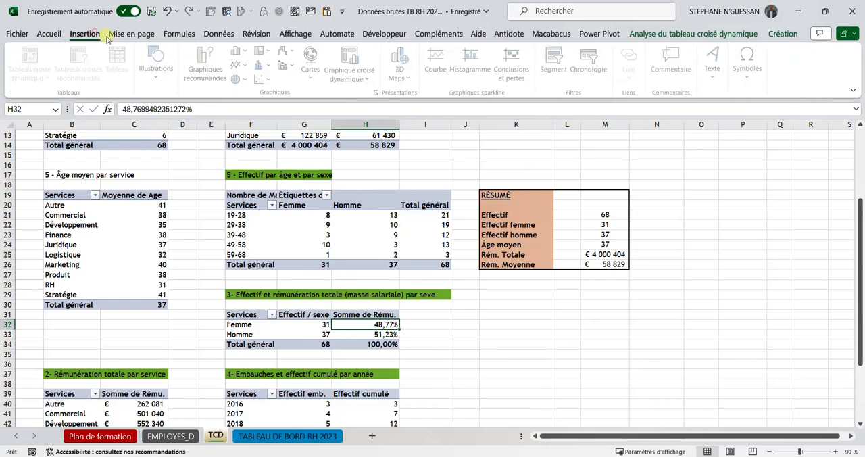
pyautogui.click(59, 35)
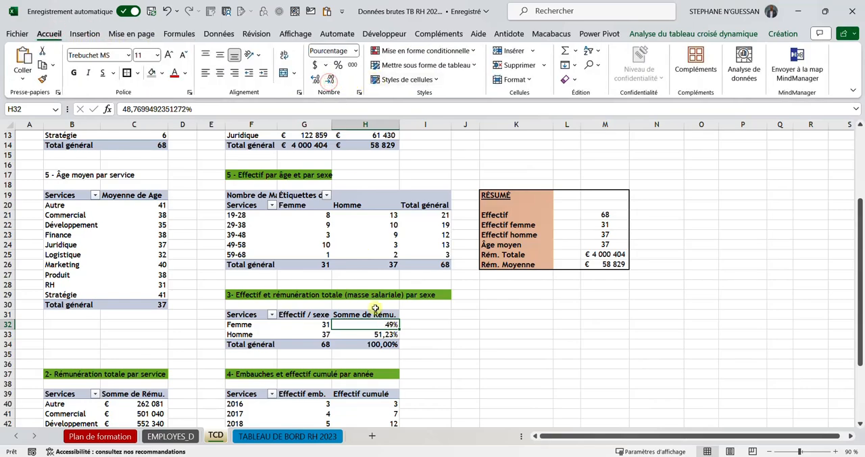
pyautogui.click(379, 334)
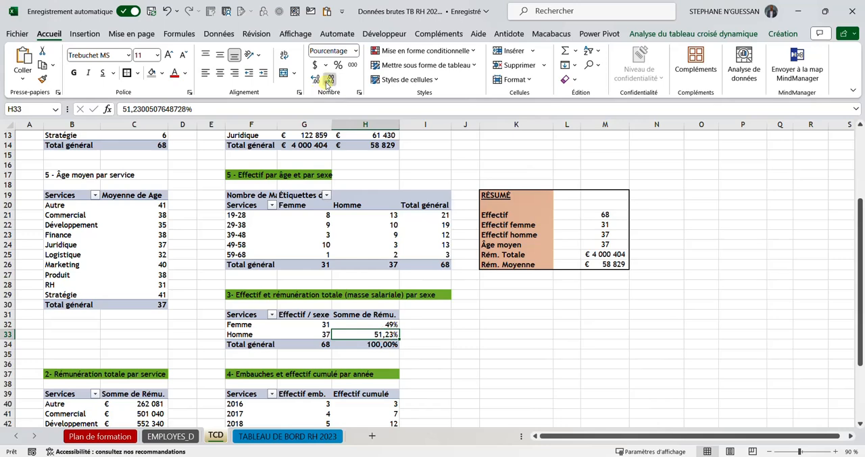
pyautogui.click(437, 323)
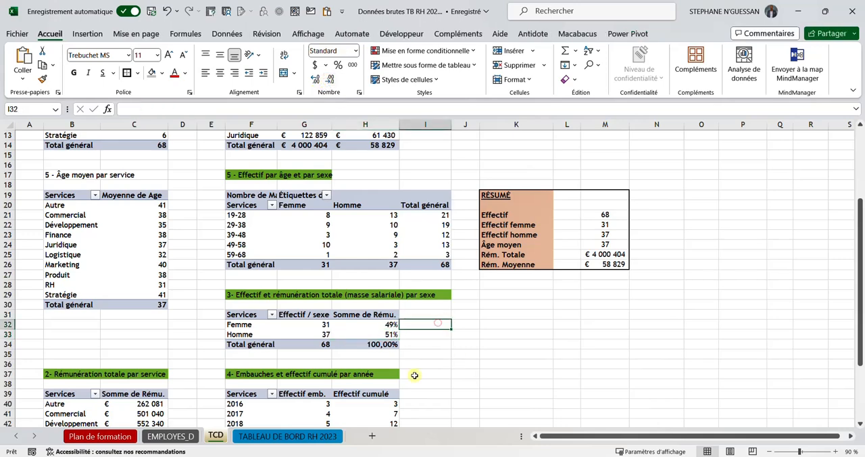
pyautogui.click(380, 334)
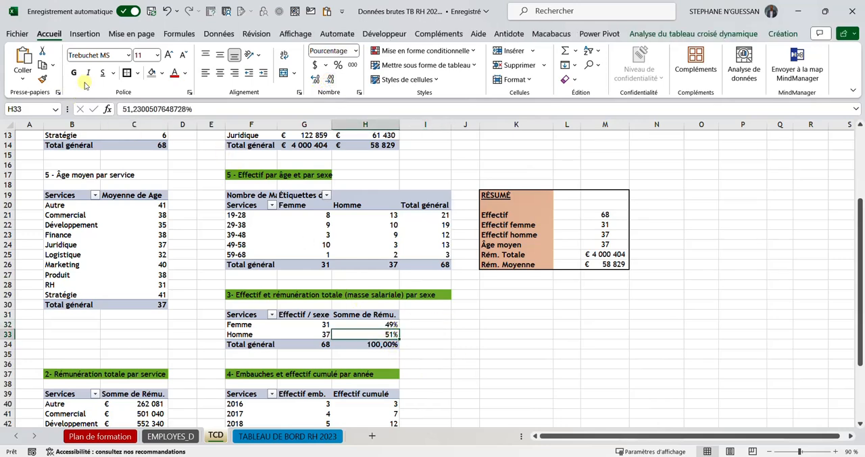
# Step: Copy the no-decimal percentage format of H33 to the total in H34 of the TCD sheet and return to the dashboard sheet
pyautogui.click(42, 79)
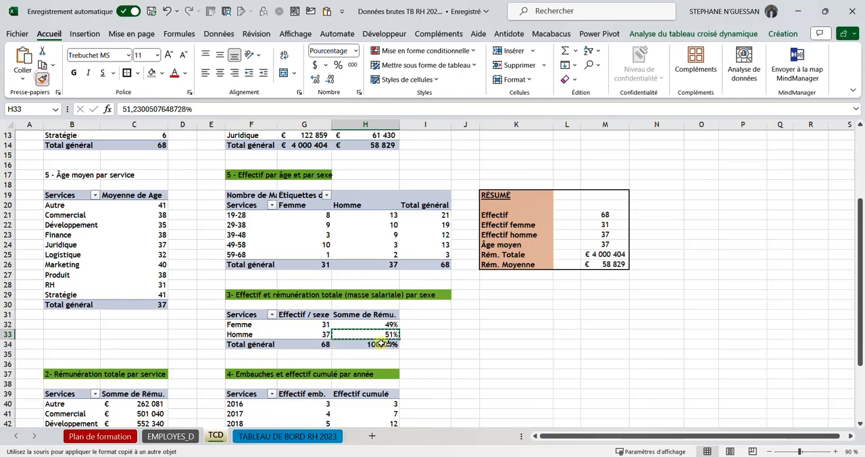
pyautogui.click(377, 344)
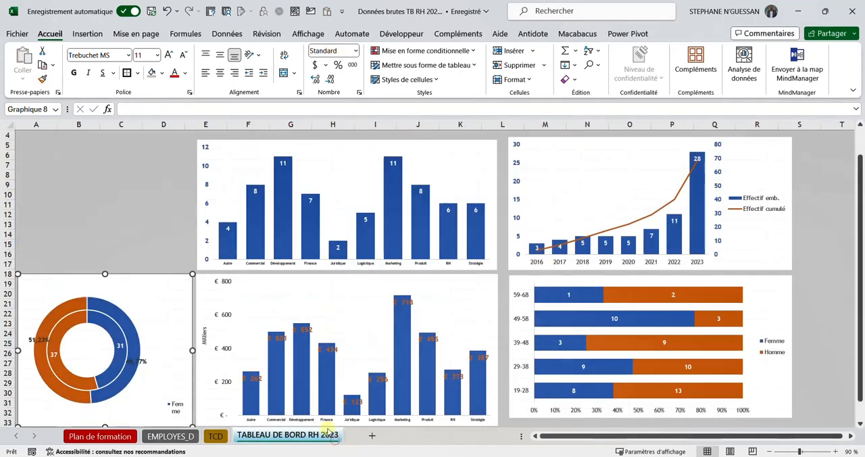
pyautogui.click(332, 436)
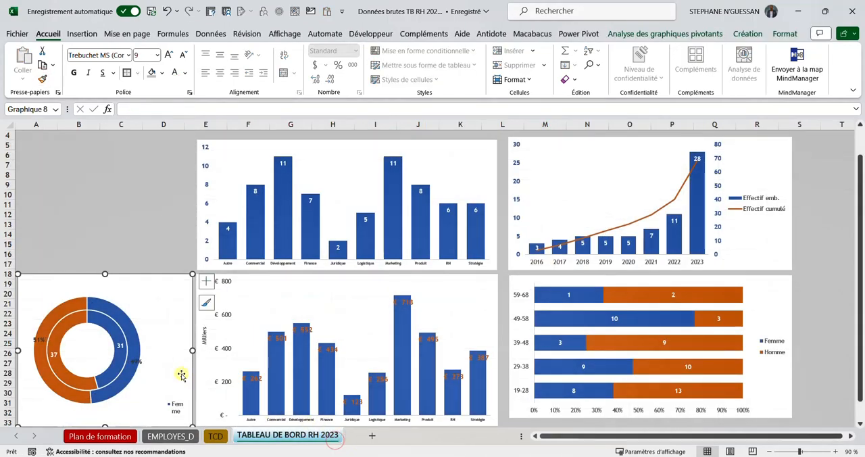
# Step: Nudge the doughnut's outer Femme and Homme percentage labels slightly inward onto the ring
pyautogui.click(137, 360)
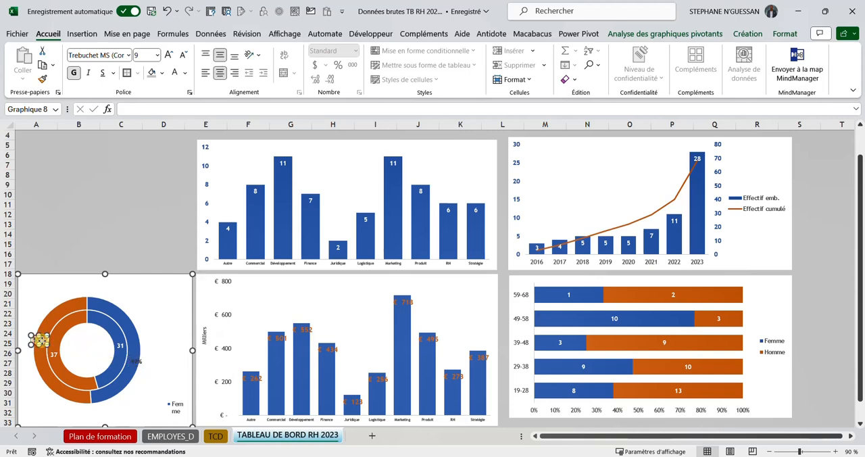
pyautogui.click(157, 304)
pyautogui.click(151, 213)
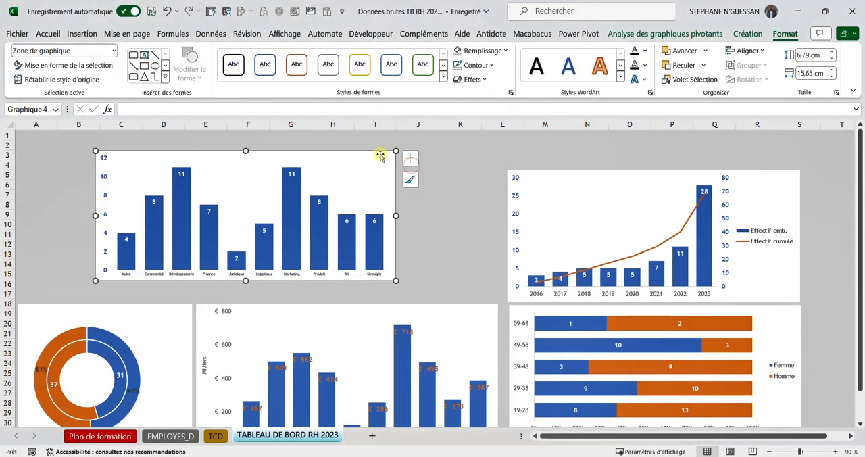
# Step: Resize the headcount-by-service column chart to 6,84 cm high by 15,25 cm wide and place it level beside the yearly hiring chart
pyautogui.moveTo(380, 154); pyautogui.dragTo(470, 171)
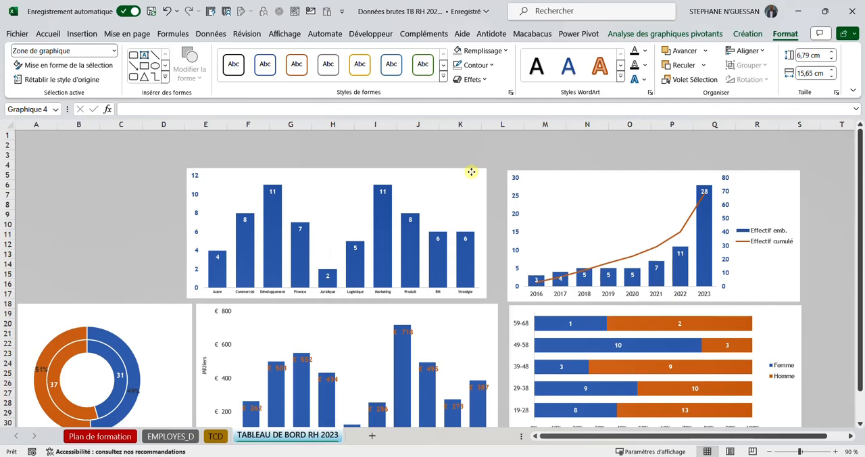
pyautogui.click(544, 175)
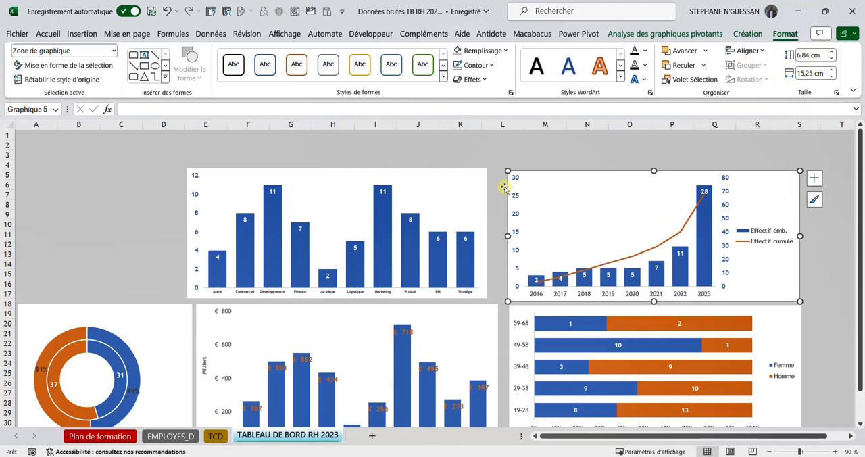
pyautogui.click(477, 175)
pyautogui.click(808, 55)
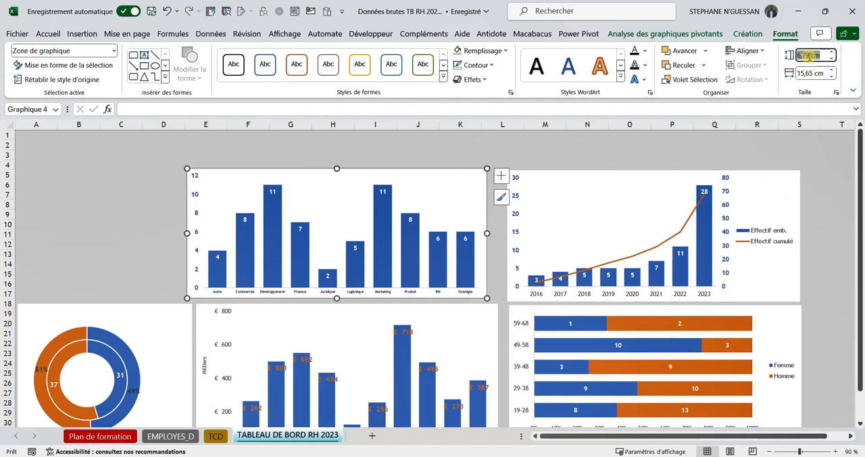
pyautogui.write('6,84')
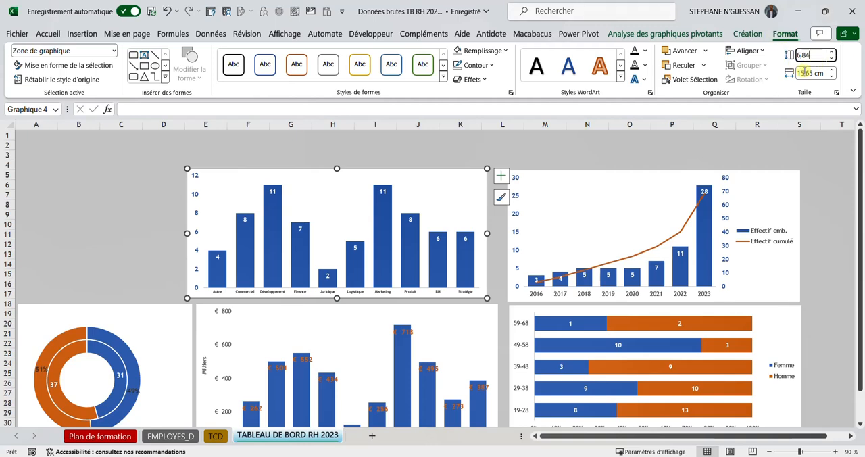
pyautogui.click(804, 73)
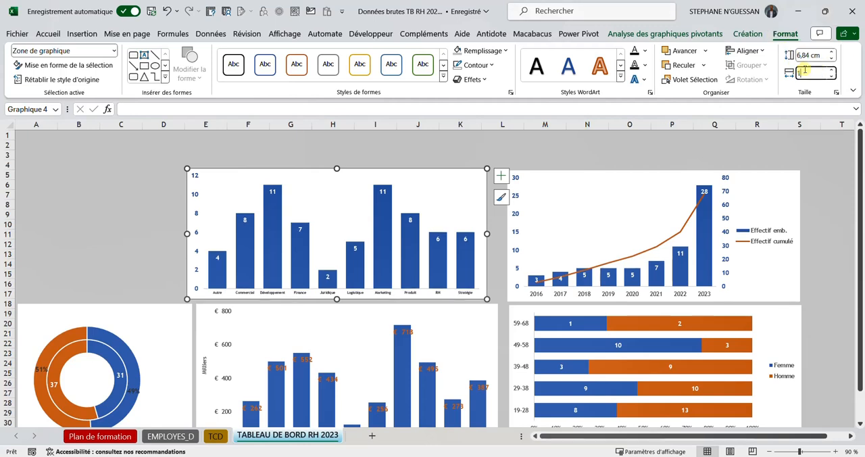
pyautogui.write('15,25')
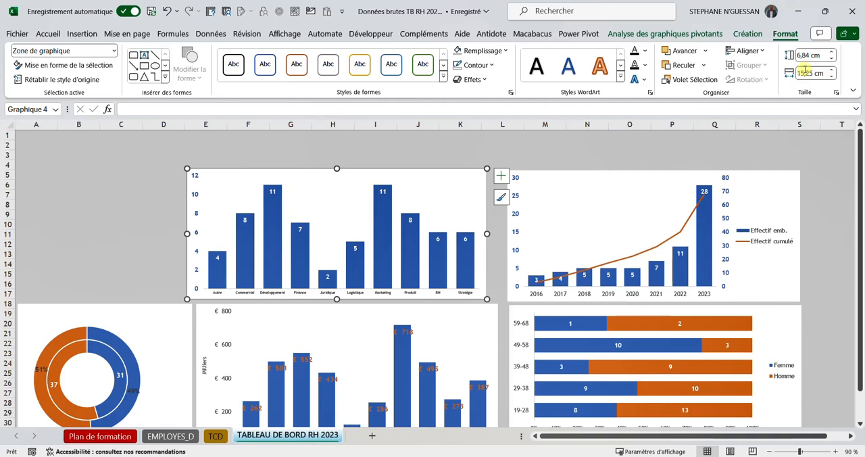
pyautogui.press('Return')
pyautogui.click(433, 144)
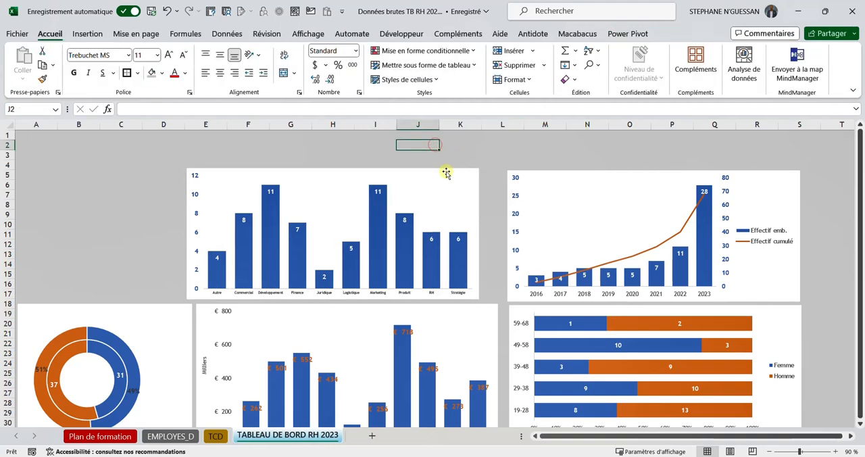
pyautogui.moveTo(446, 173); pyautogui.dragTo(466, 173)
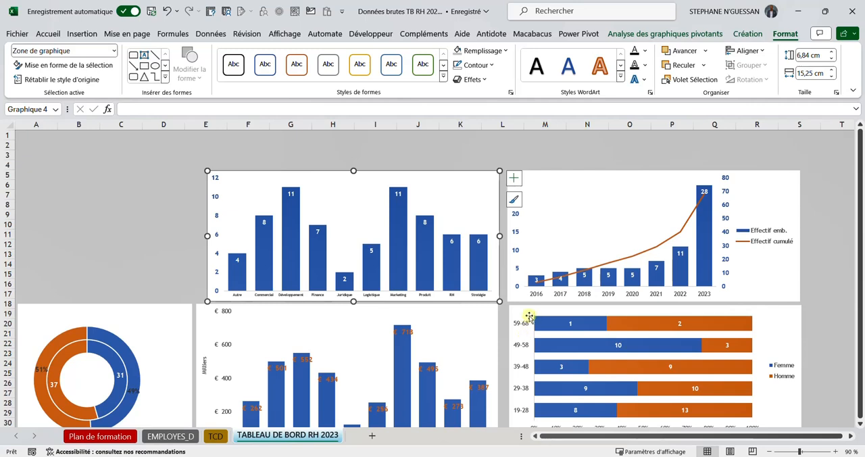
# Step: Set the remuneration-by-service column chart to 6,84 cm high and 15,25 cm wide, matching the age-by-sex bar chart
pyautogui.click(526, 311)
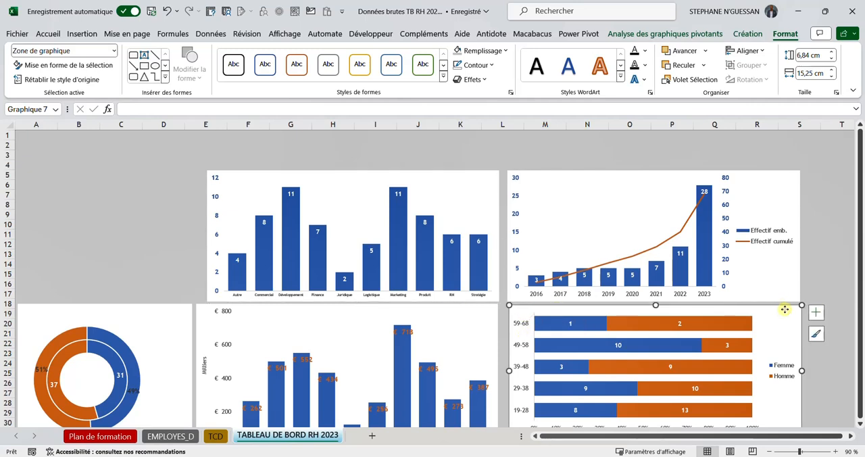
pyautogui.click(489, 311)
pyautogui.click(809, 56)
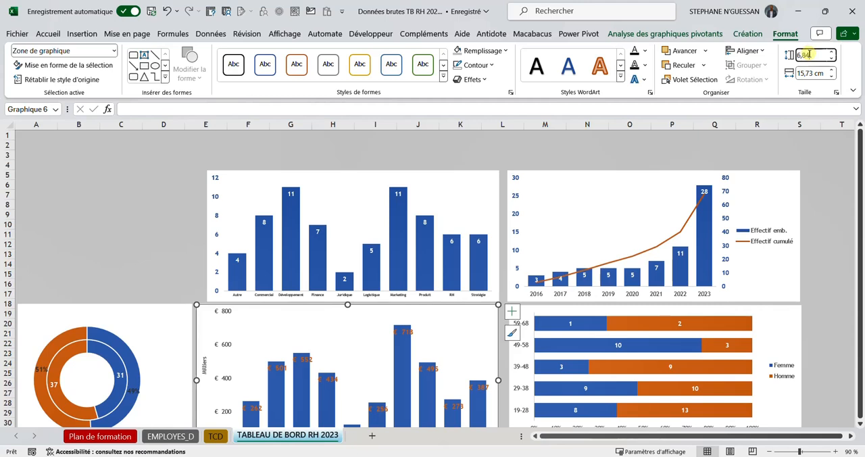
pyautogui.press('Return')
pyautogui.click(807, 73)
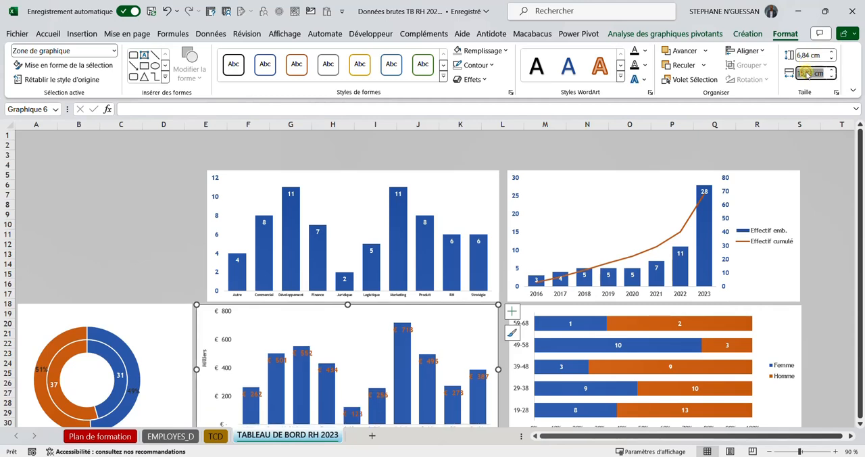
pyautogui.write('15')
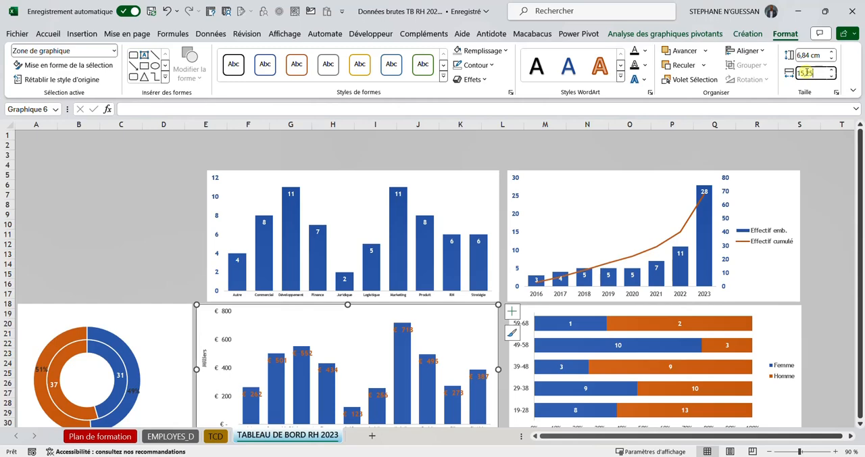
pyautogui.press('Return')
pyautogui.click(185, 168)
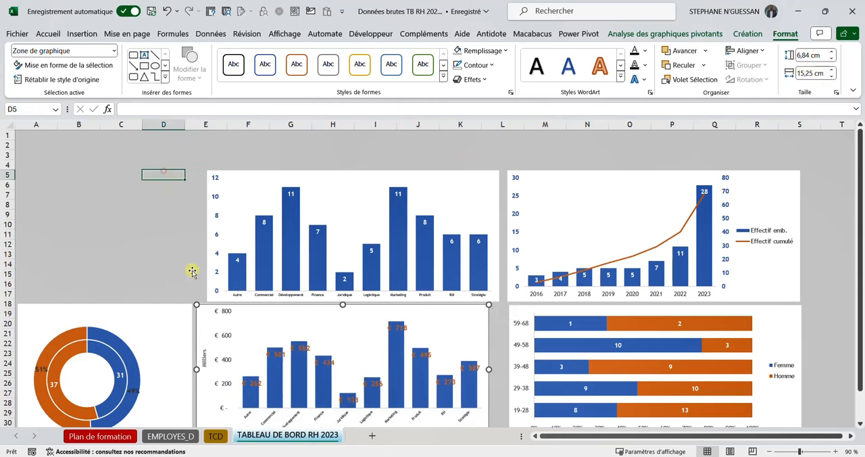
# Step: Align the headcount-by-service and remuneration-by-service column charts along their right edges
pyautogui.click(483, 195)
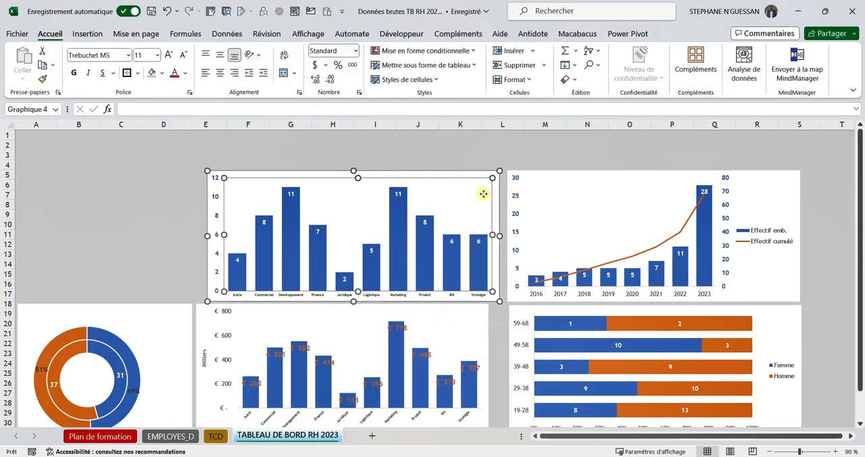
pyautogui.keyDown('ctrl'); pyautogui.click(473, 177); pyautogui.keyUp('ctrl')
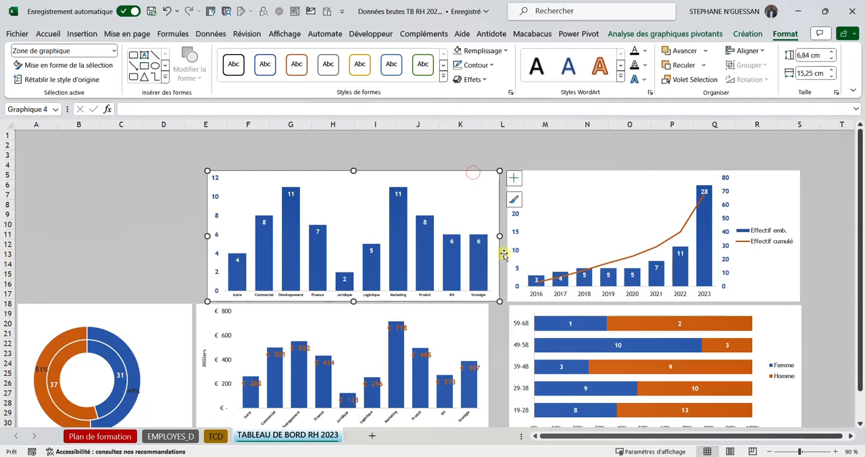
pyautogui.keyDown('ctrl'); pyautogui.click(481, 316); pyautogui.keyUp('ctrl')
pyautogui.click(696, 33)
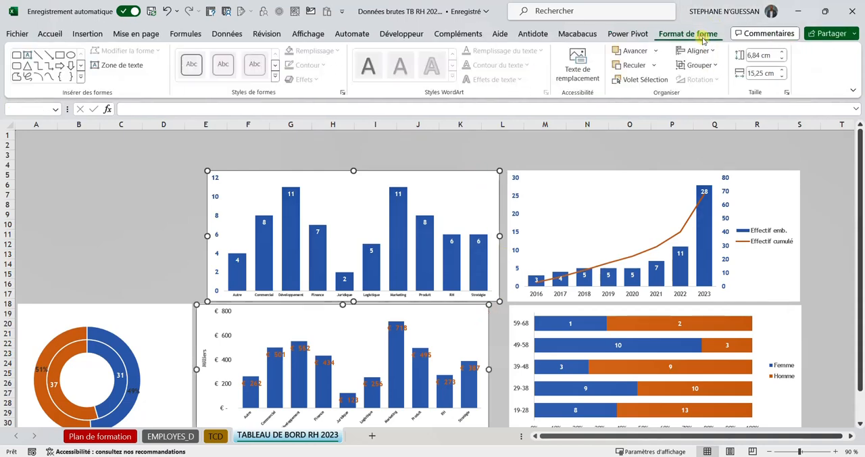
pyautogui.click(718, 55)
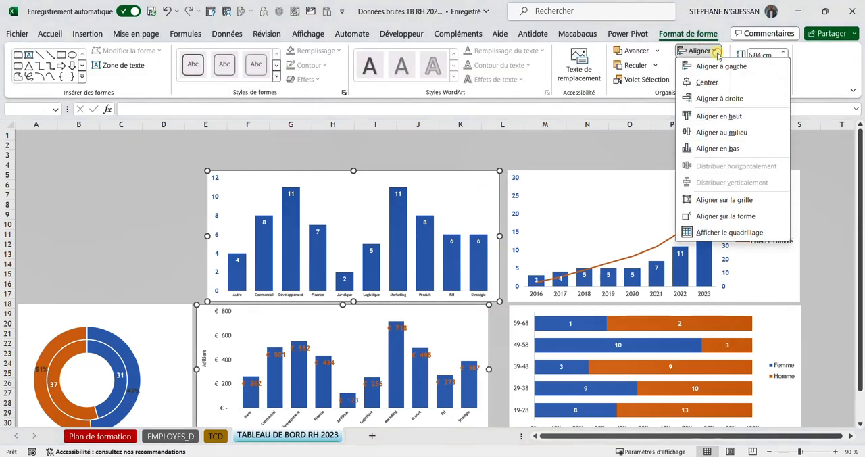
pyautogui.click(712, 98)
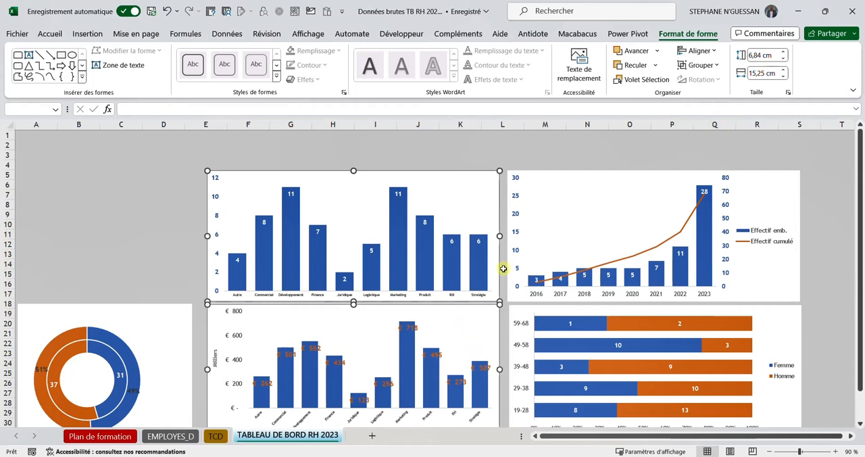
# Step: Align the yearly hiring chart and the age-by-sex bar chart along their left edges
pyautogui.click(587, 178)
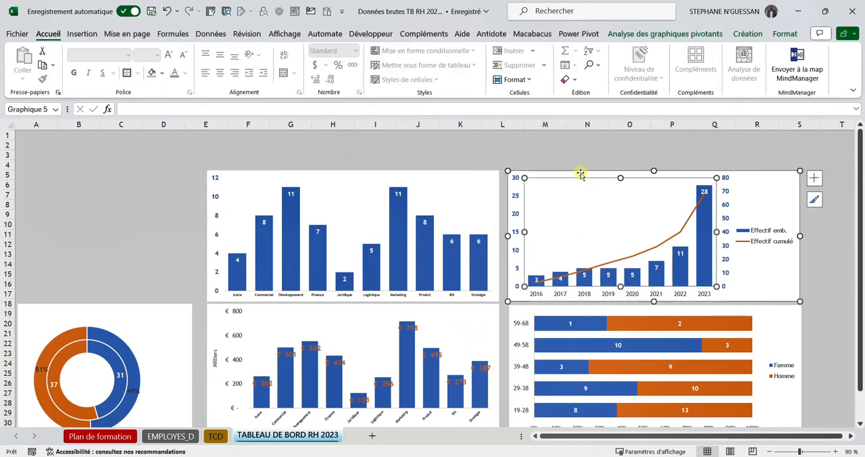
pyautogui.click(581, 174)
pyautogui.keyDown('ctrl'); pyautogui.click(513, 307); pyautogui.keyUp('ctrl')
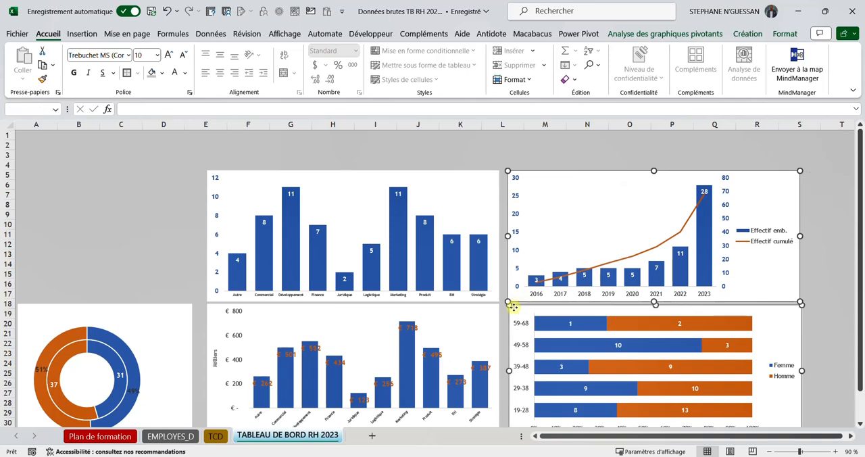
pyautogui.click(708, 37)
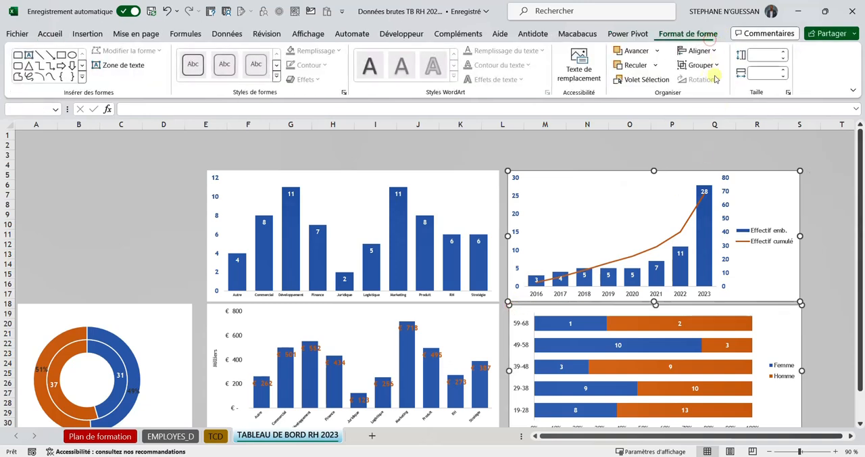
pyautogui.click(699, 51)
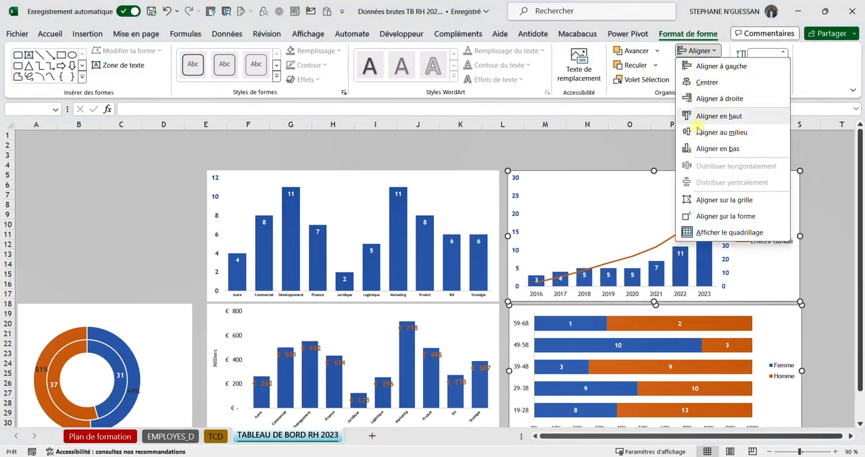
pyautogui.click(703, 67)
pyautogui.click(543, 154)
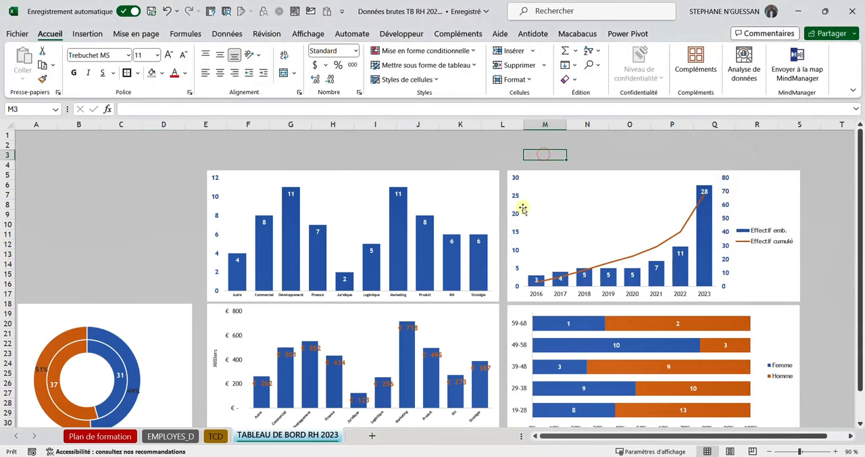
# Step: Align the headcount-by-service chart and the yearly hiring chart along their bottom edges
pyautogui.click(492, 182)
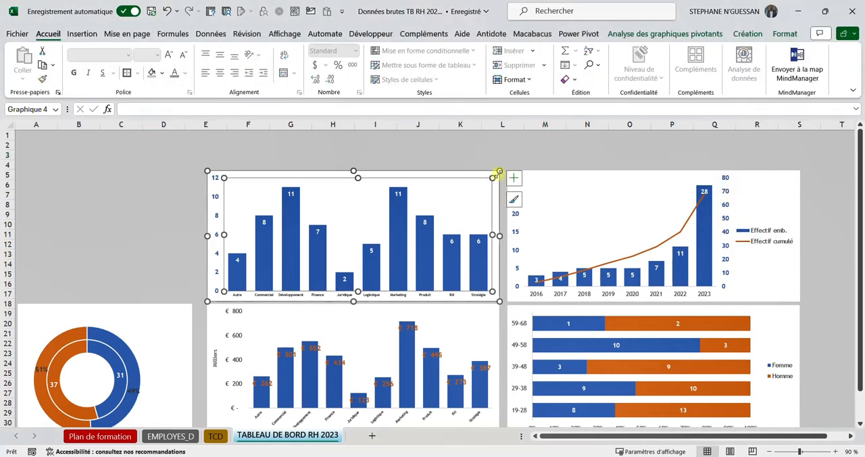
pyautogui.click(498, 176)
pyautogui.keyDown('ctrl'); pyautogui.click(542, 173); pyautogui.keyUp('ctrl')
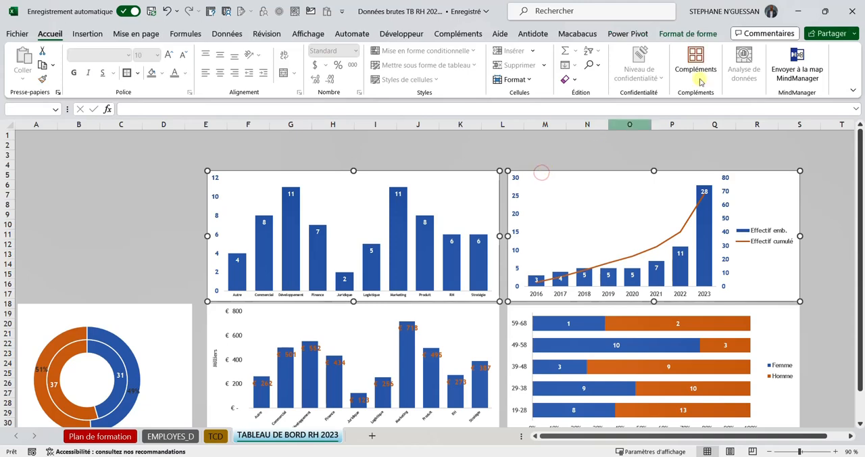
pyautogui.click(688, 34)
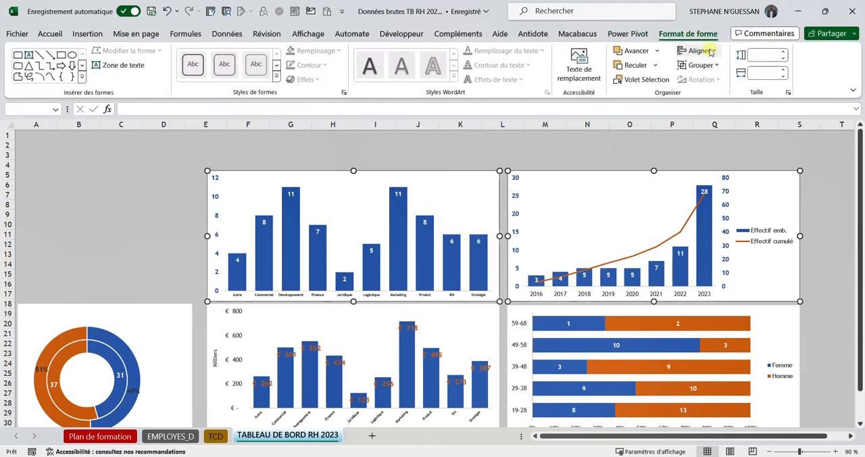
pyautogui.click(700, 51)
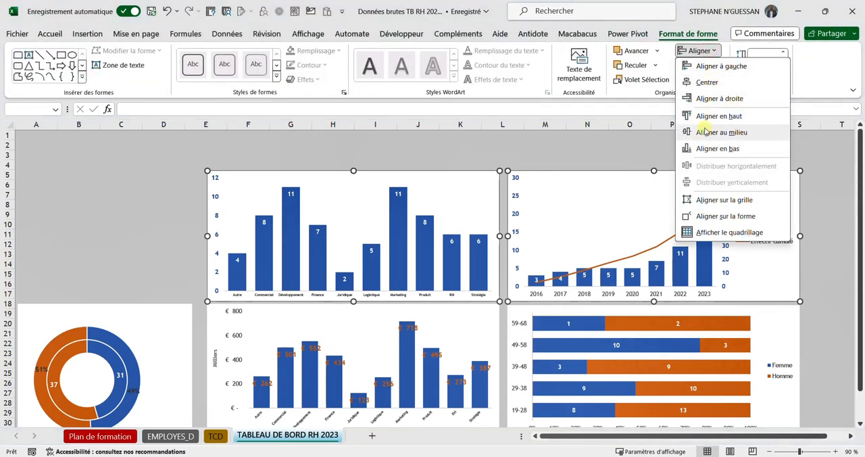
pyautogui.click(703, 148)
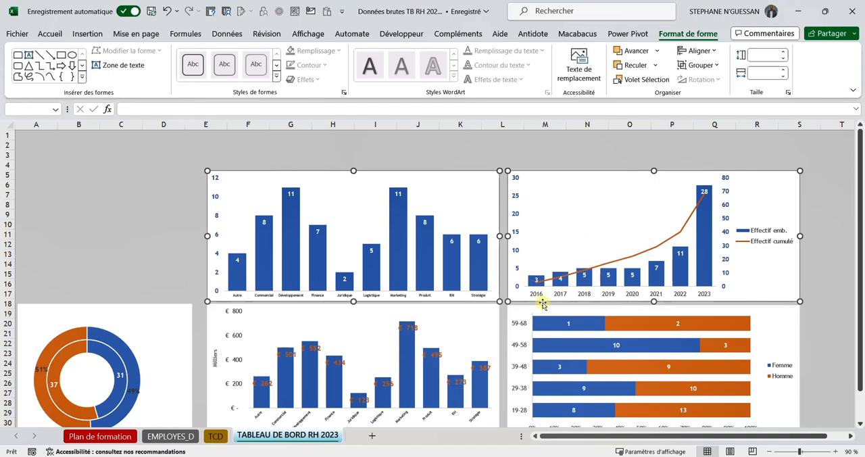
# Step: Align the remuneration-by-service column chart and the age-by-sex bar chart along their top edges
pyautogui.click(495, 313)
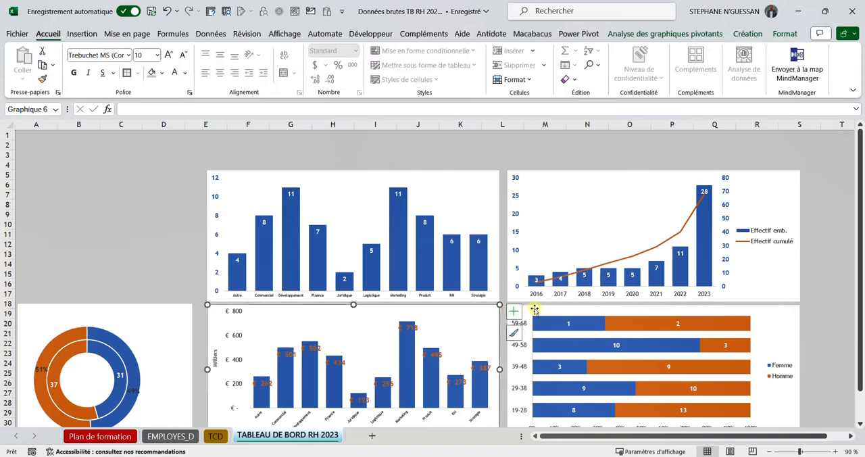
pyautogui.keyDown('ctrl'); pyautogui.click(533, 309); pyautogui.keyUp('ctrl')
pyautogui.click(688, 34)
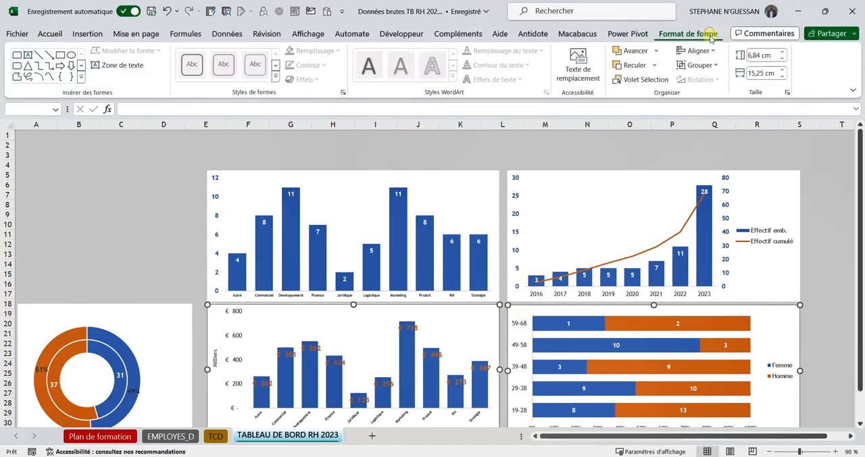
pyautogui.click(700, 51)
pyautogui.click(713, 114)
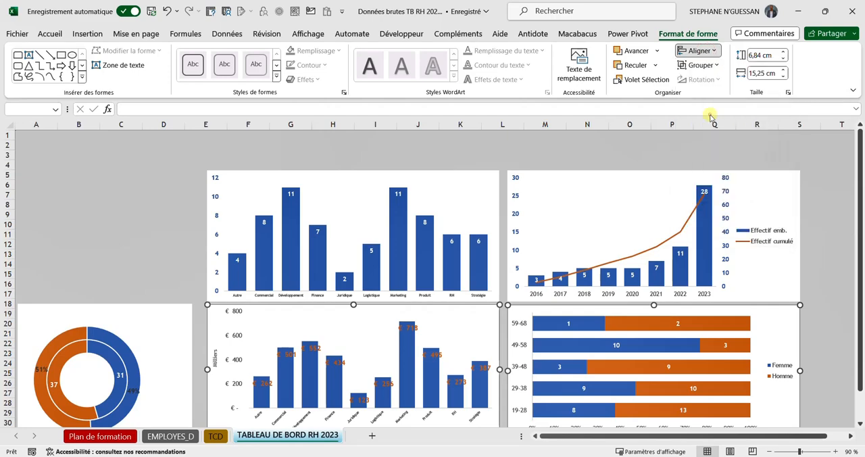
pyautogui.click(144, 233)
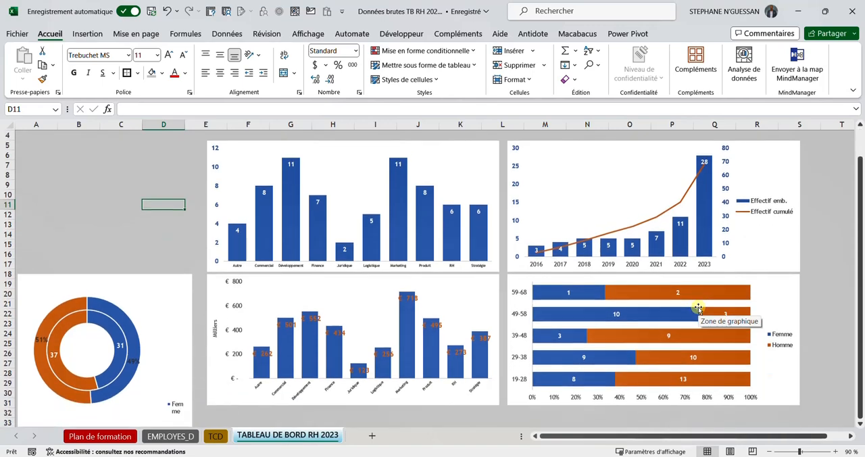
# Step: Reduce the height of the Femme/Homme doughnut chart so its bottom edge lines up with the neighbouring remuneration chart
pyautogui.scroll(-2, 390, 323)
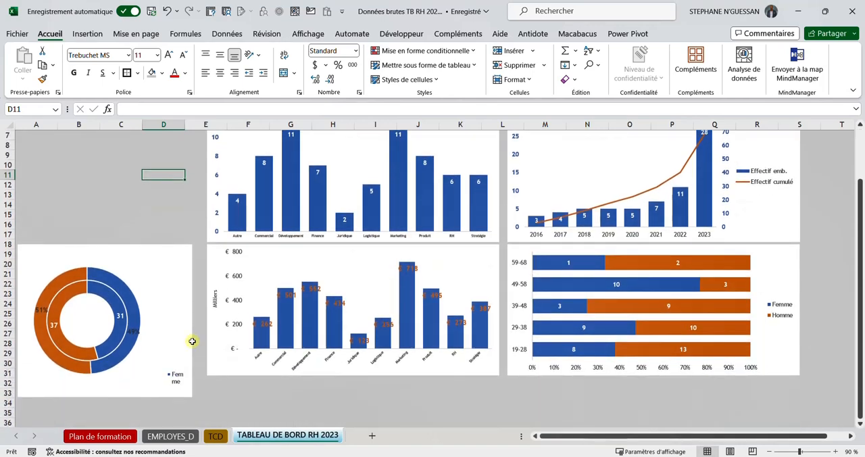
pyautogui.click(172, 250)
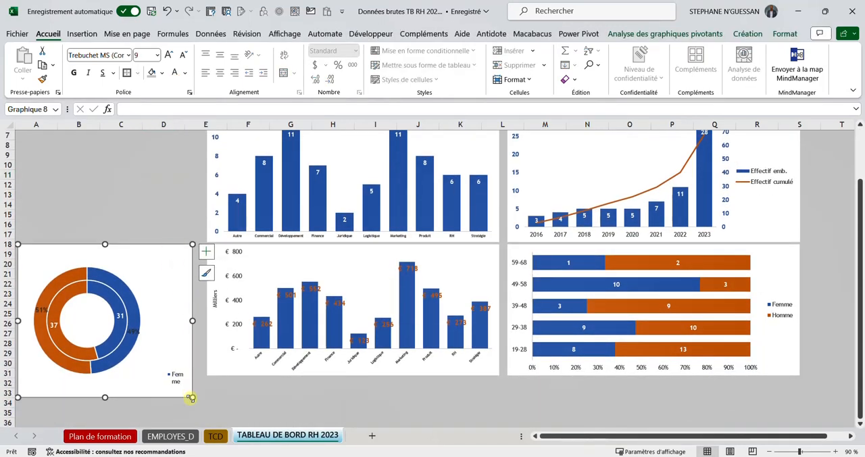
pyautogui.moveTo(191, 398); pyautogui.dragTo(193, 376)
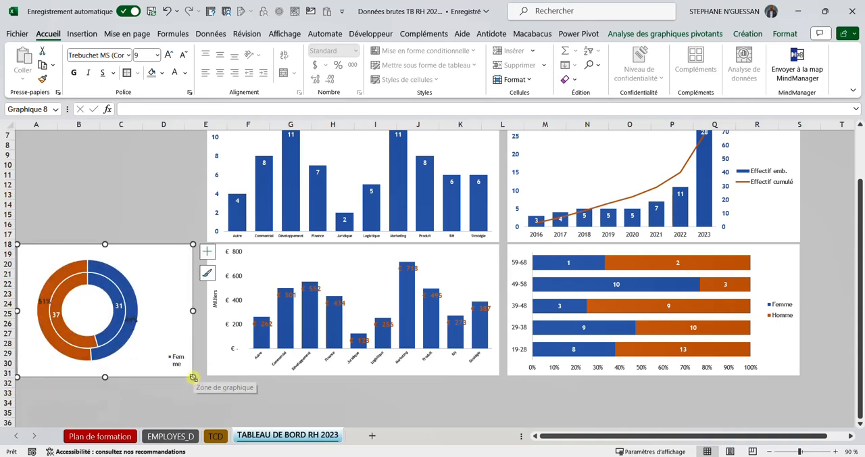
pyautogui.click(155, 393)
# Step: Enlarge the doughnut chart's legend box so that both Femme and Homme fit on their own lines
pyautogui.click(178, 368)
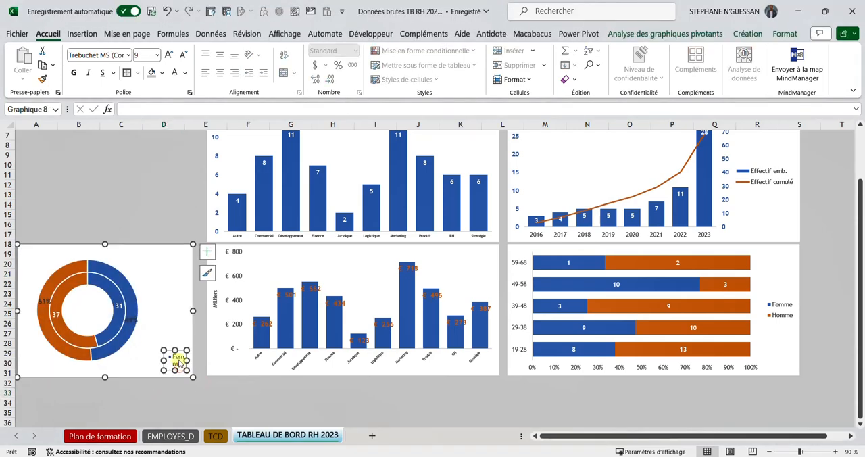
pyautogui.click(142, 389)
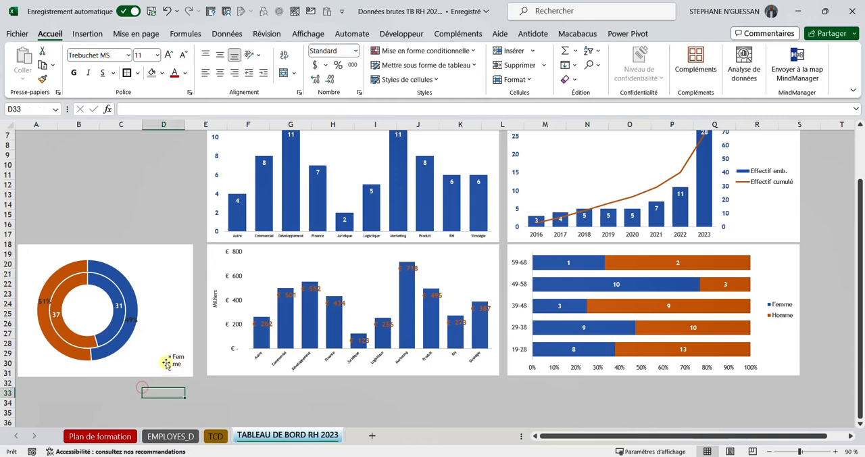
pyautogui.click(165, 352)
pyautogui.moveTo(162, 349); pyautogui.dragTo(144, 345)
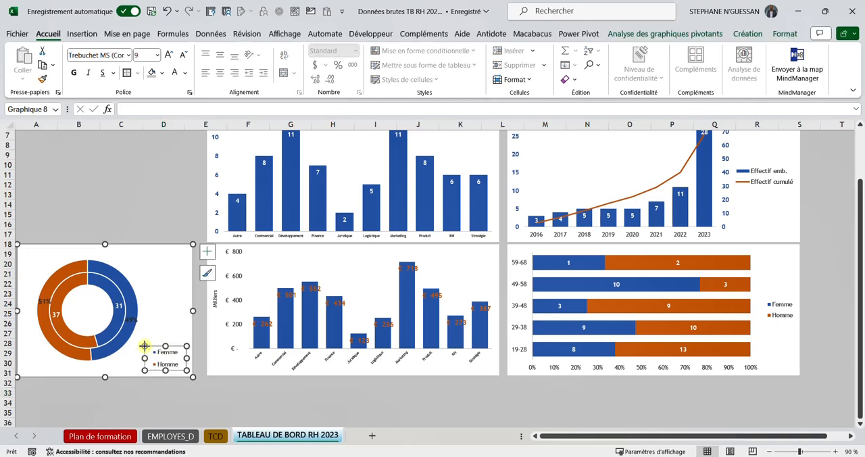
pyautogui.click(151, 392)
pyautogui.scroll(1, 162, 304)
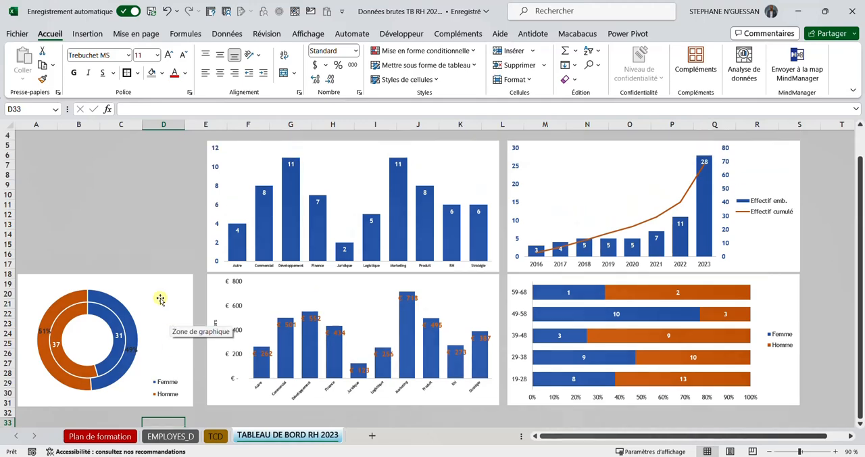
# Step: Consult the model dashboard on the Plan de formation sheet and enlarge the doughnut chart's plot area towards its upper right
pyautogui.click(160, 299)
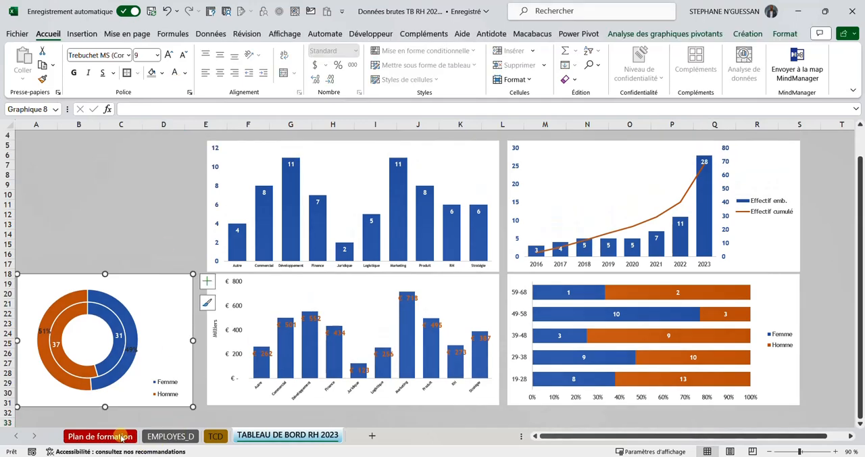
pyautogui.click(100, 436)
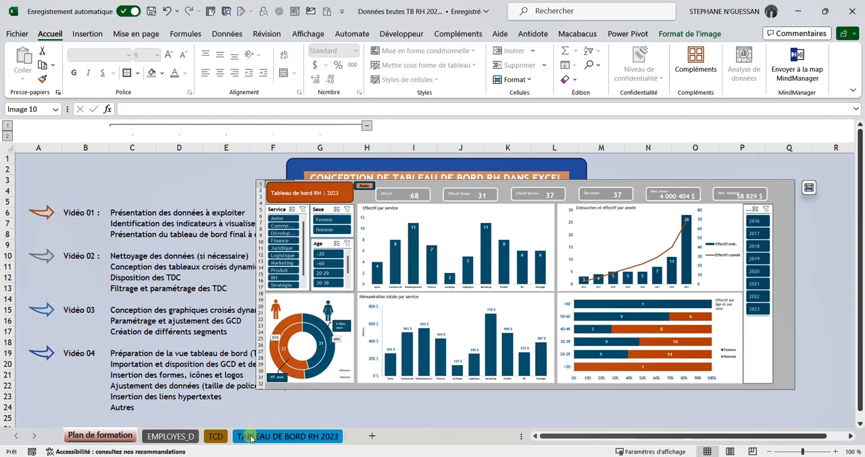
pyautogui.click(287, 435)
pyautogui.click(173, 218)
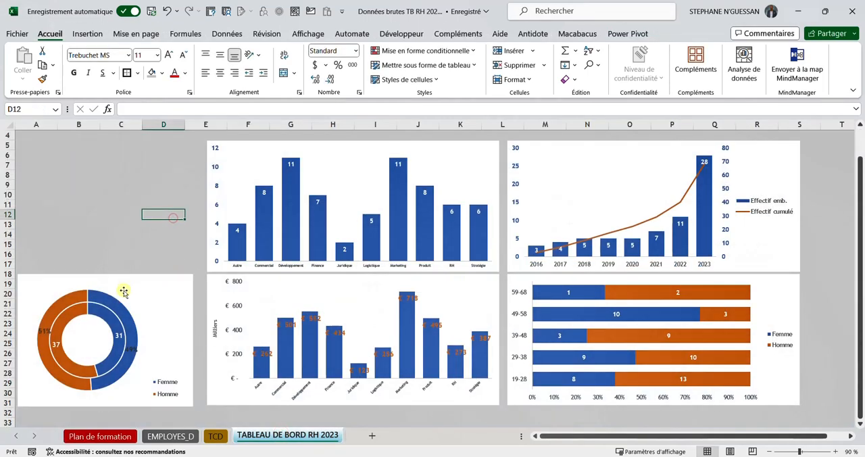
pyautogui.click(116, 307)
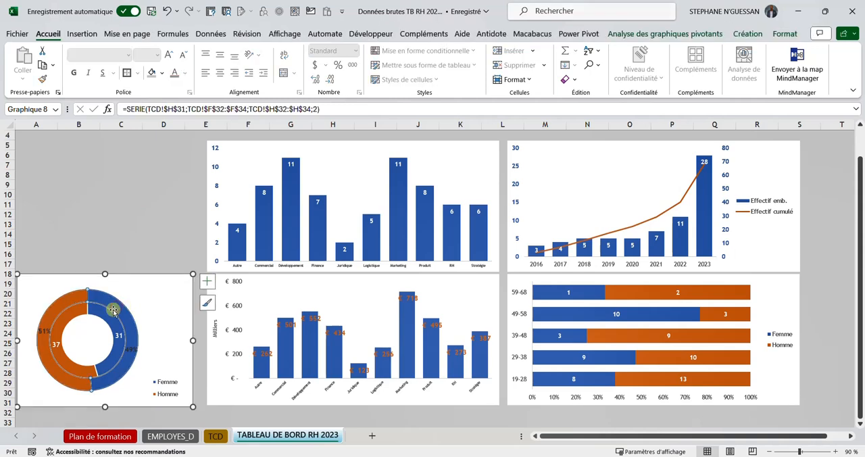
pyautogui.click(102, 327)
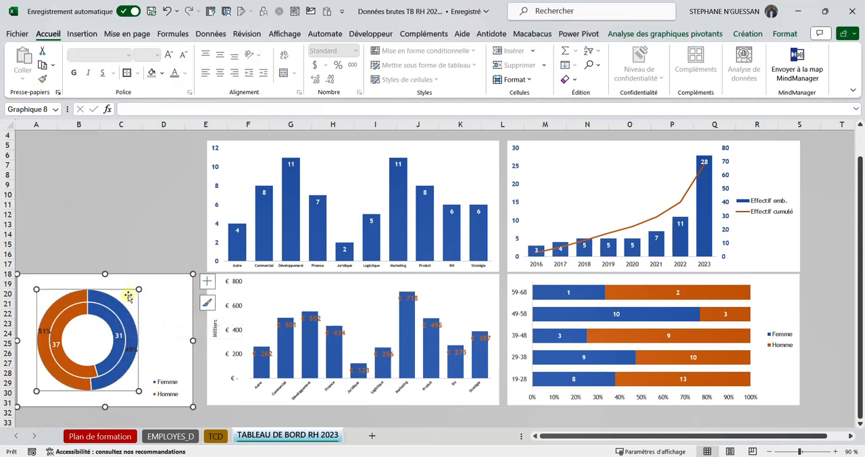
pyautogui.moveTo(126, 297); pyautogui.dragTo(148, 285)
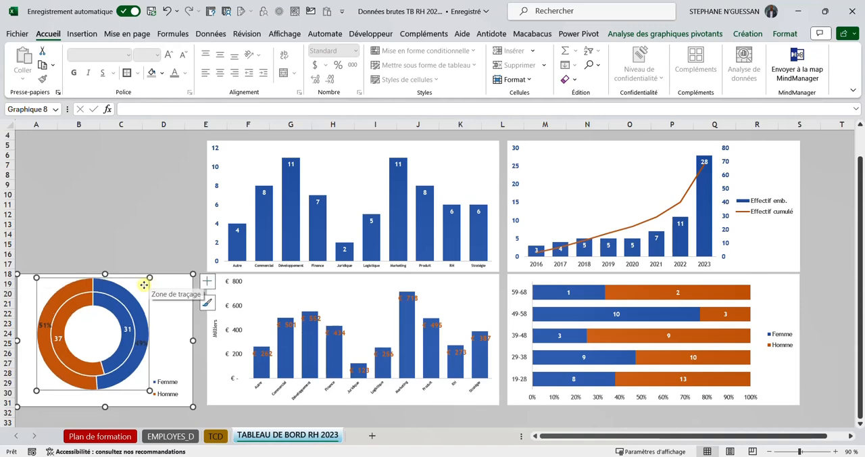
pyautogui.click(138, 227)
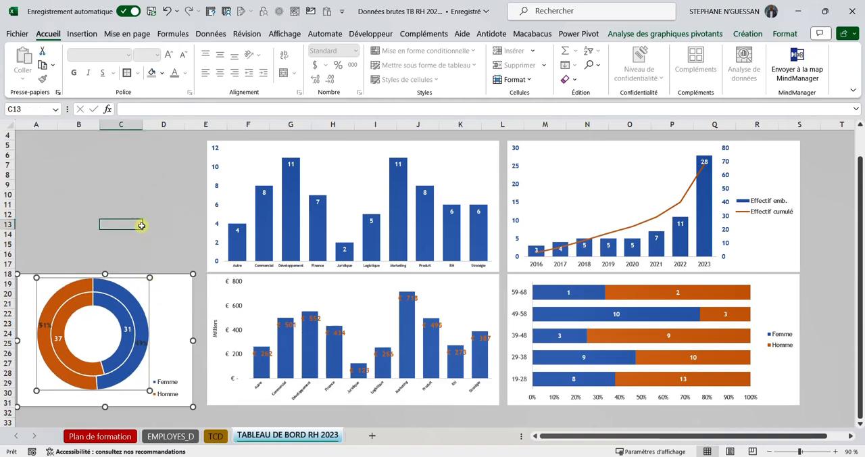
# Step: Check the model dashboard again and move the doughnut's plot area slightly down inside its chart frame
pyautogui.click(89, 437)
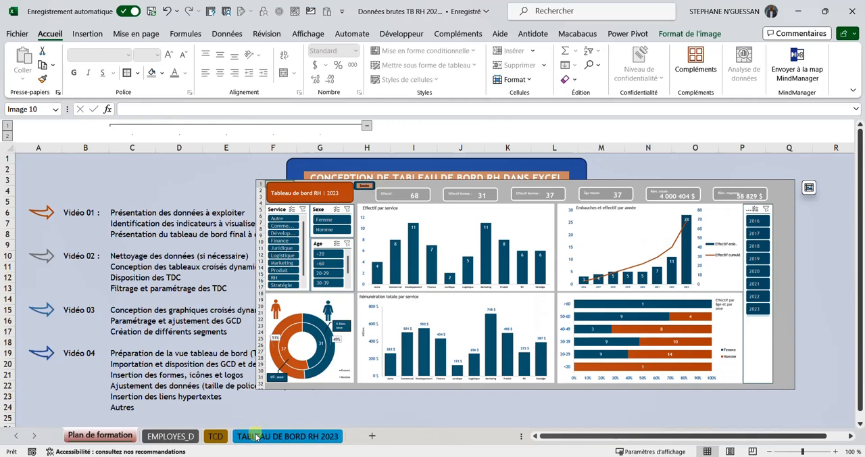
pyautogui.click(256, 436)
pyautogui.click(109, 327)
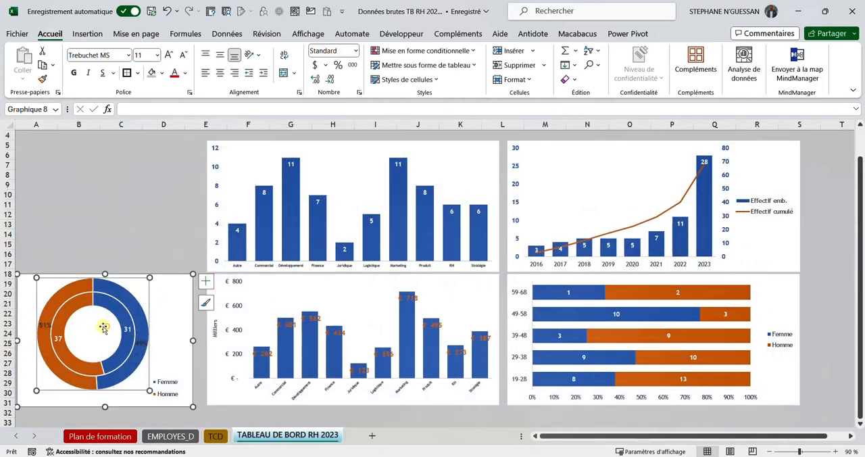
pyautogui.click(93, 327)
pyautogui.moveTo(93, 334); pyautogui.dragTo(93, 335)
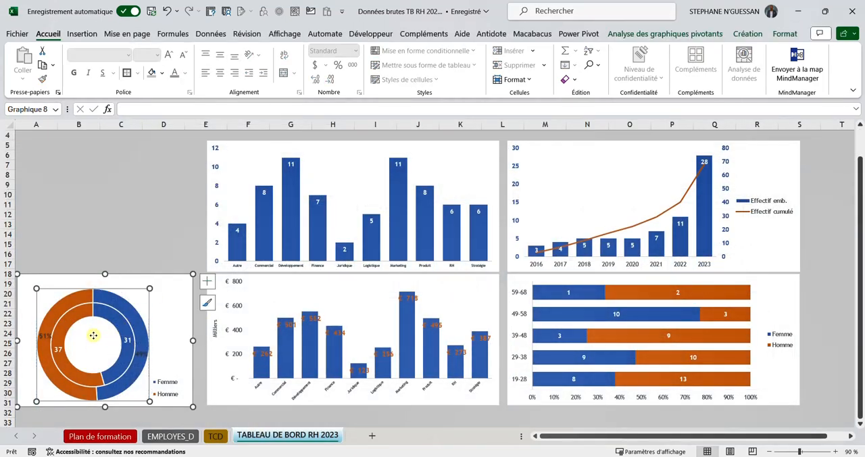
pyautogui.click(135, 254)
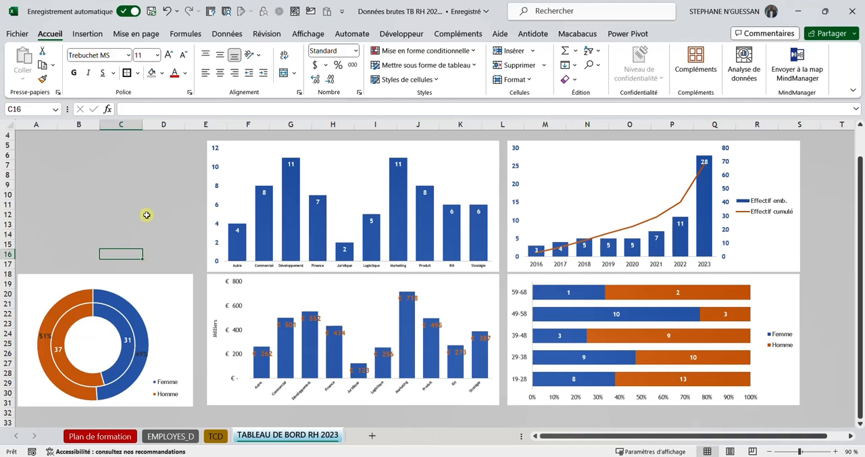
# Step: Insert the solid standing man icon from the icon library, searching for HOMME
pyautogui.click(87, 34)
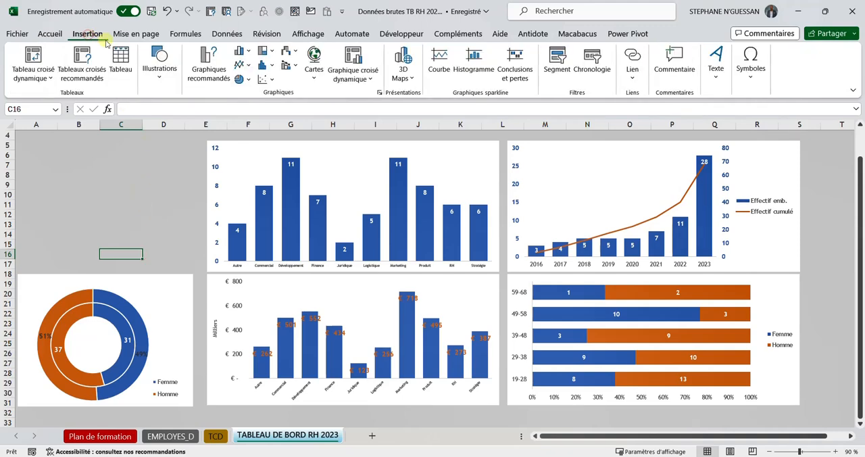
pyautogui.click(159, 64)
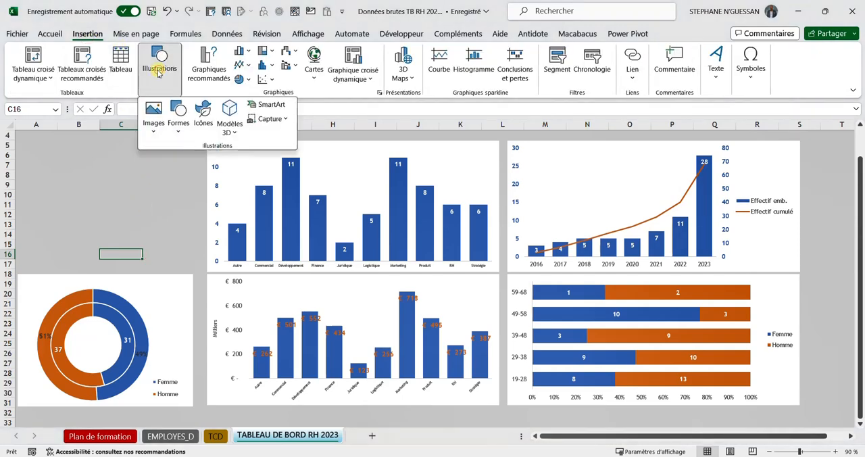
pyautogui.click(202, 121)
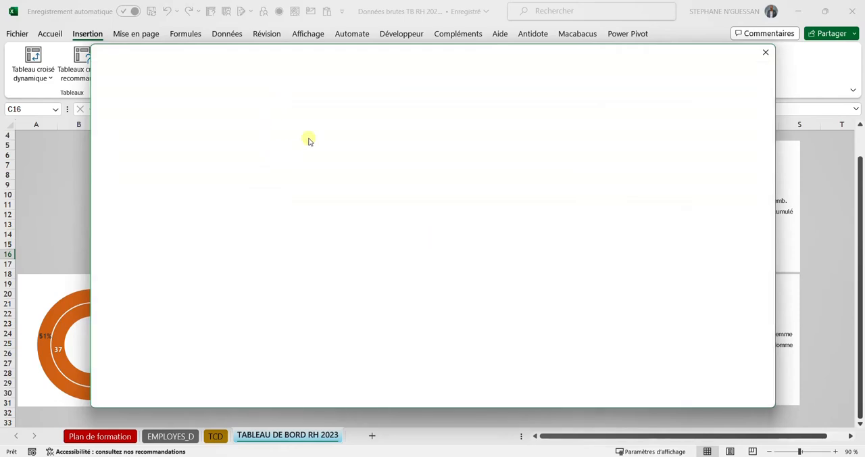
pyautogui.write('HOMME')
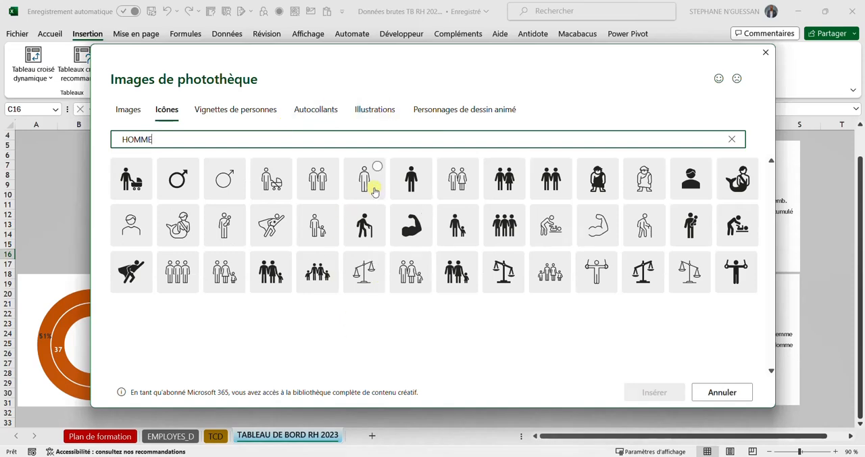
pyautogui.click(424, 169)
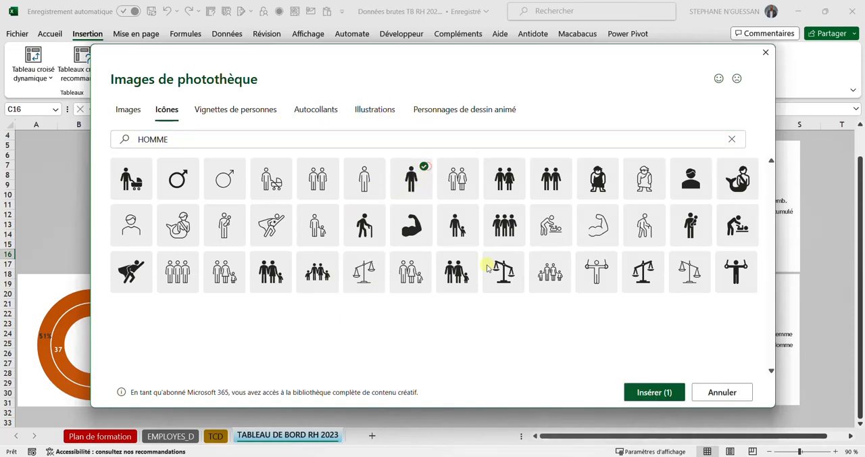
pyautogui.click(653, 393)
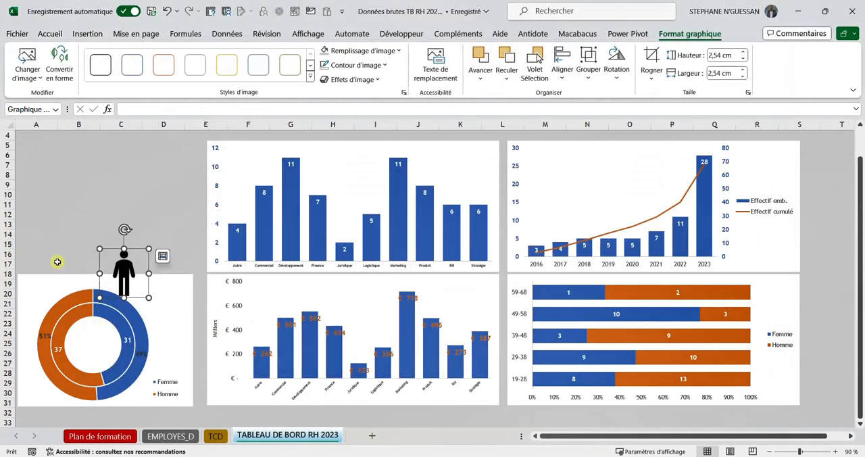
# Step: Place the man icon in the doughnut chart's upper-left corner and shrink it to about 2,14 cm by 2,14 cm
pyautogui.moveTo(105, 258); pyautogui.dragTo(57, 256)
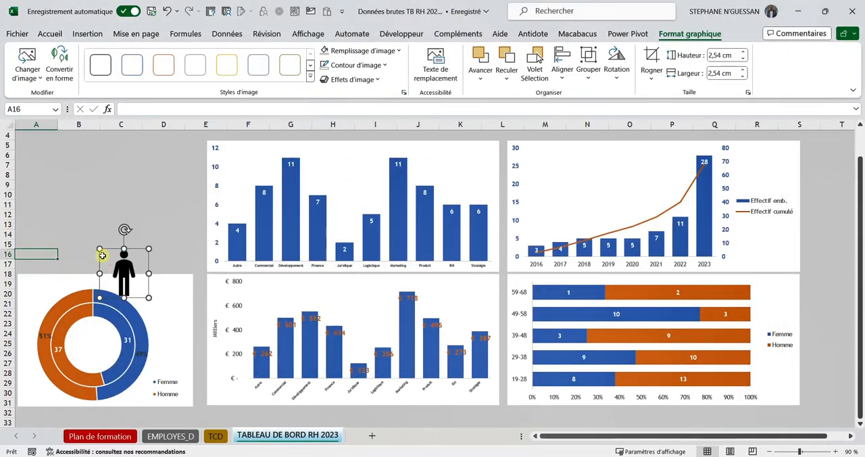
pyautogui.click(67, 254)
pyautogui.click(123, 269)
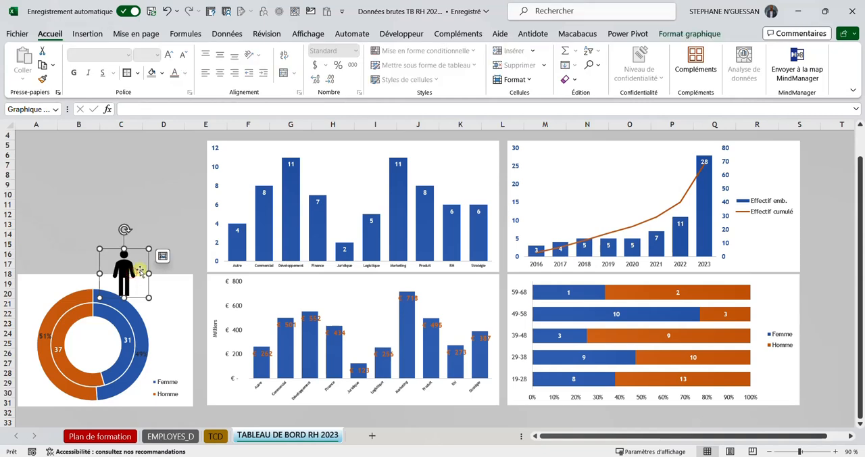
pyautogui.moveTo(138, 268); pyautogui.dragTo(91, 266)
pyautogui.click(134, 285)
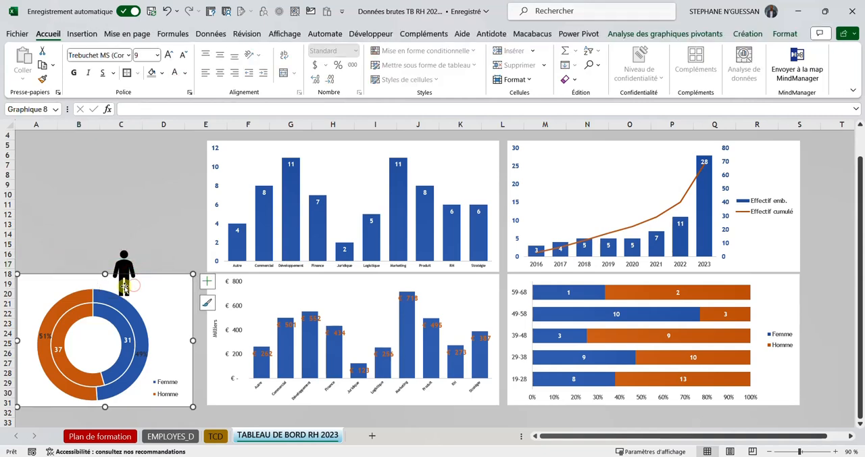
pyautogui.click(124, 284)
pyautogui.moveTo(142, 253); pyautogui.dragTo(58, 276)
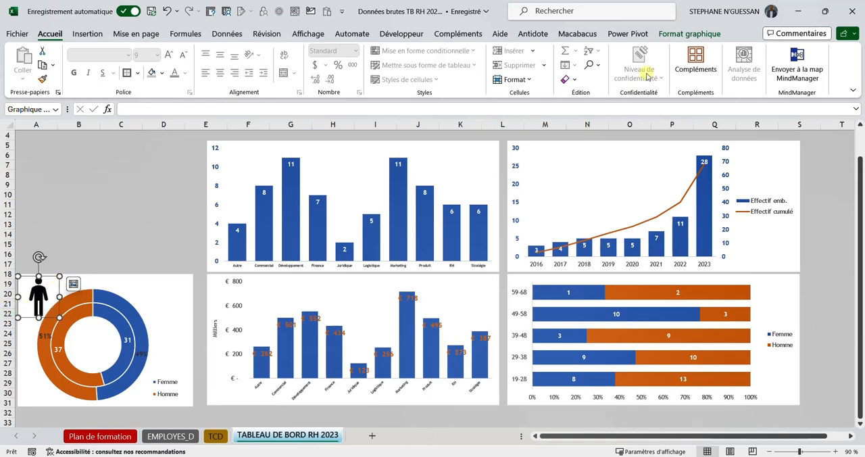
# Step: Apply the orange outline style to the man icon and fill it with the theme orange
pyautogui.click(675, 35)
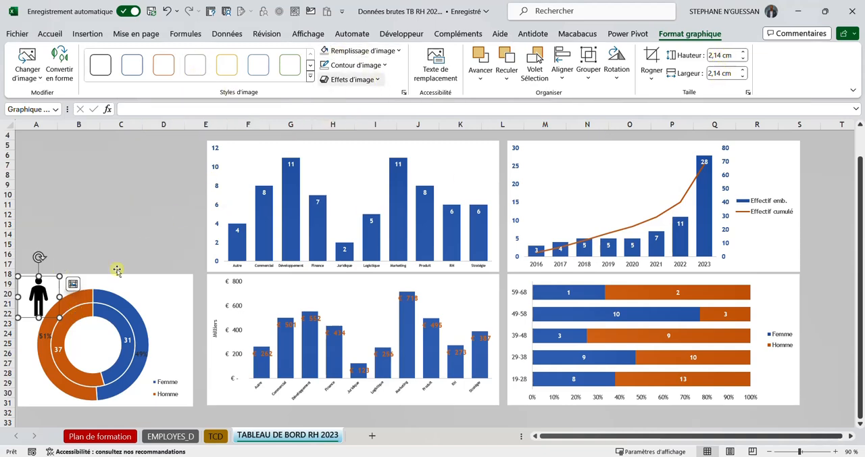
pyautogui.click(178, 70)
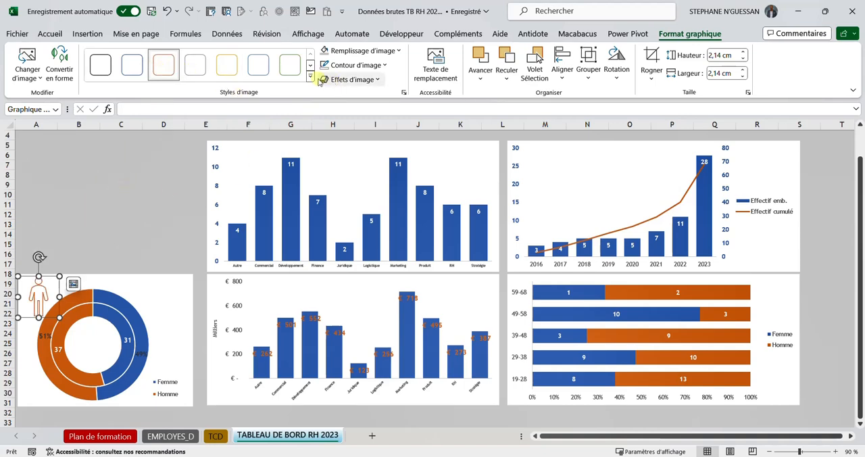
pyautogui.click(394, 52)
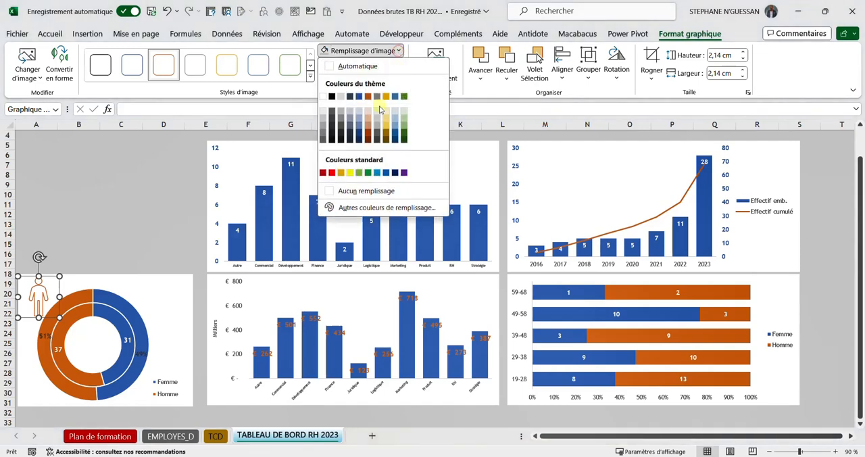
pyautogui.click(367, 97)
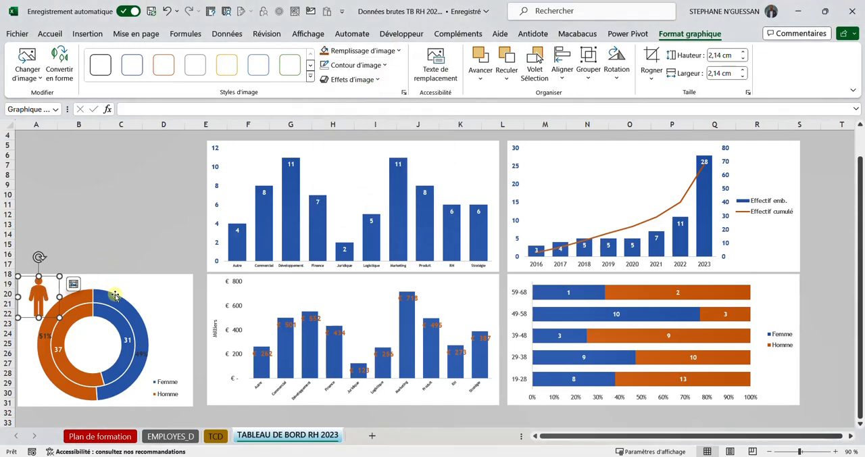
# Step: Insert the solid standing woman icon into the doughnut chart from the icon library, searching for FEMME
pyautogui.click(143, 289)
pyautogui.click(166, 285)
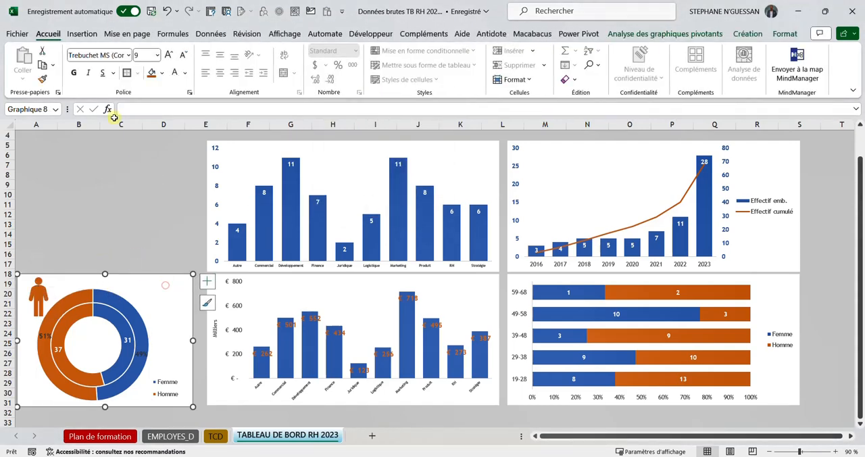
pyautogui.click(81, 33)
pyautogui.click(159, 68)
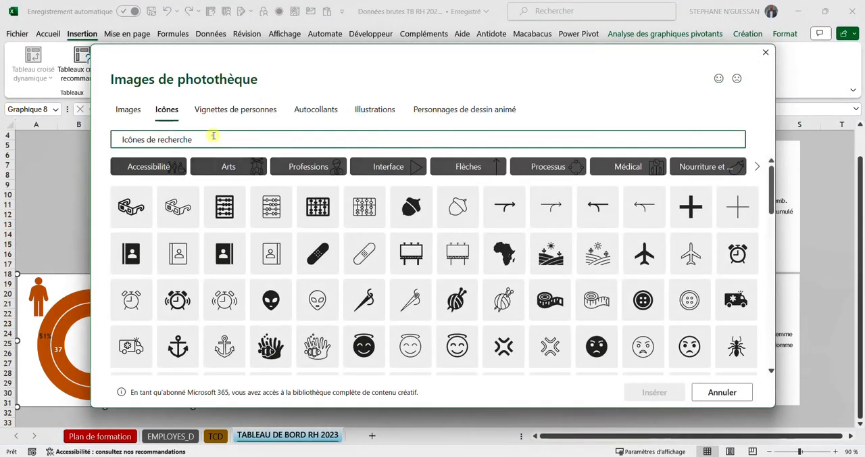
pyautogui.write('HONNE')
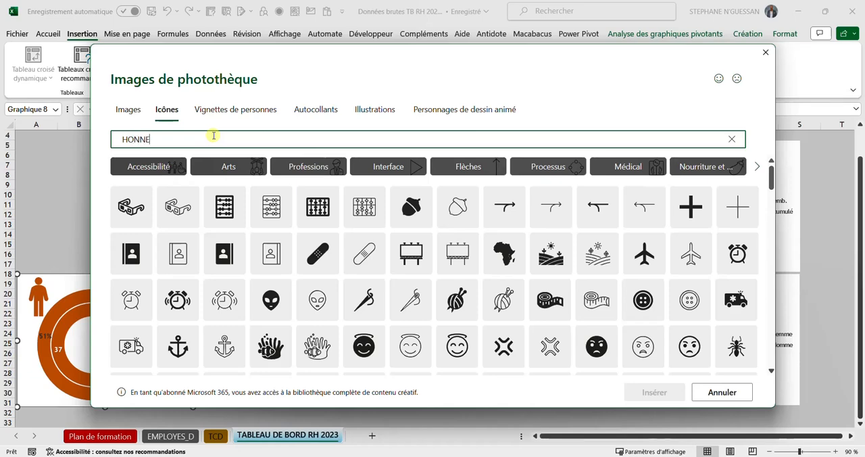
pyautogui.press('BackSpace')
pyautogui.press('BackSpace')
pyautogui.press('BackSpace')
pyautogui.press('BackSpace')
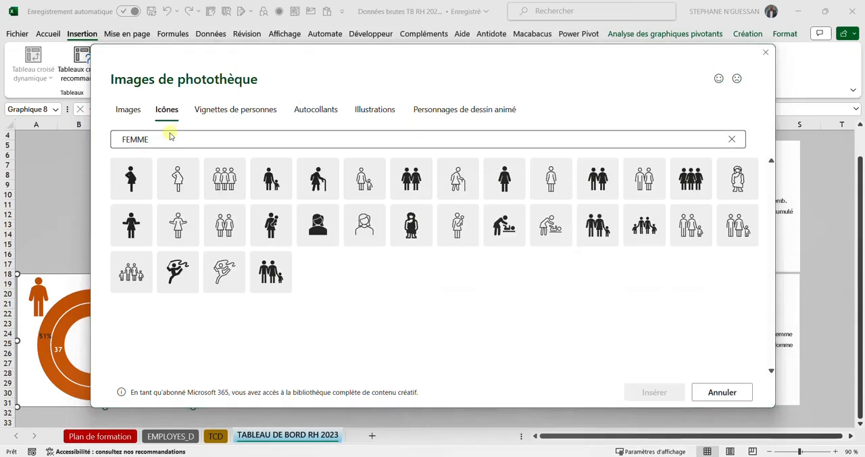
pyautogui.click(154, 143)
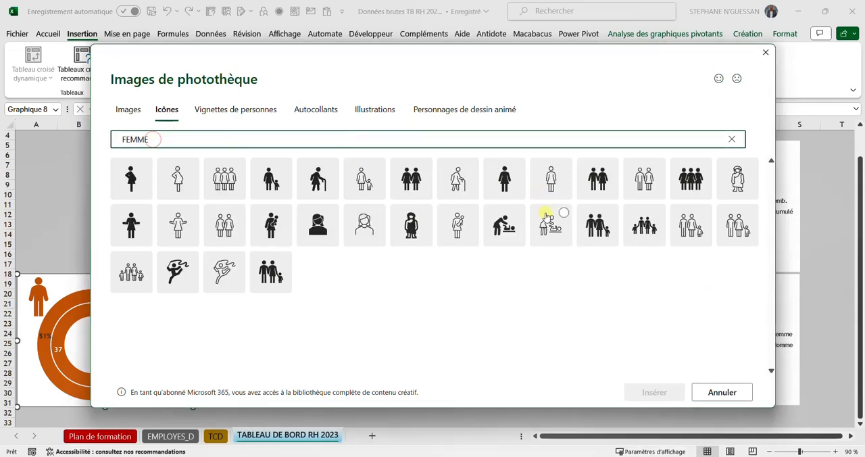
pyautogui.click(508, 179)
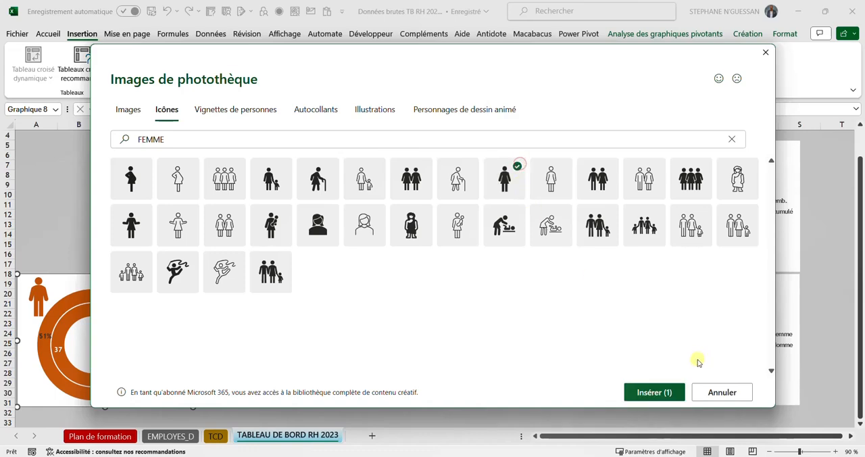
pyautogui.click(657, 392)
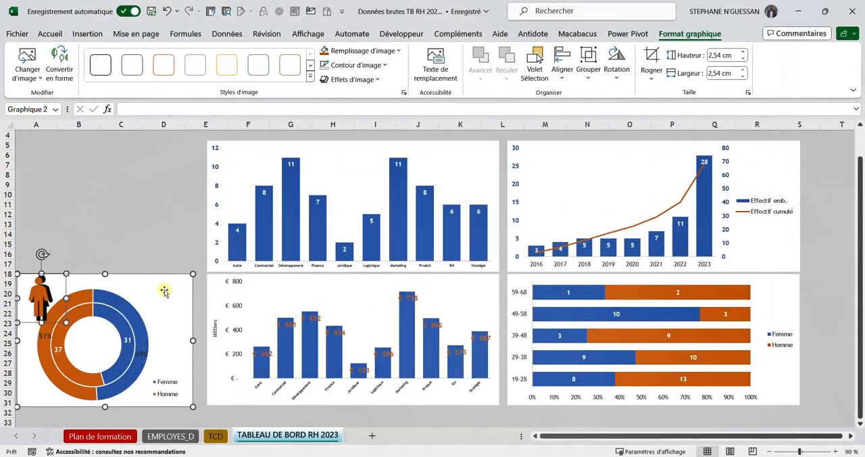
# Step: Move the woman icon into the doughnut chart's upper-right corner, beside the ring
pyautogui.moveTo(60, 285); pyautogui.dragTo(118, 281)
pyautogui.click(81, 290)
pyautogui.click(76, 291)
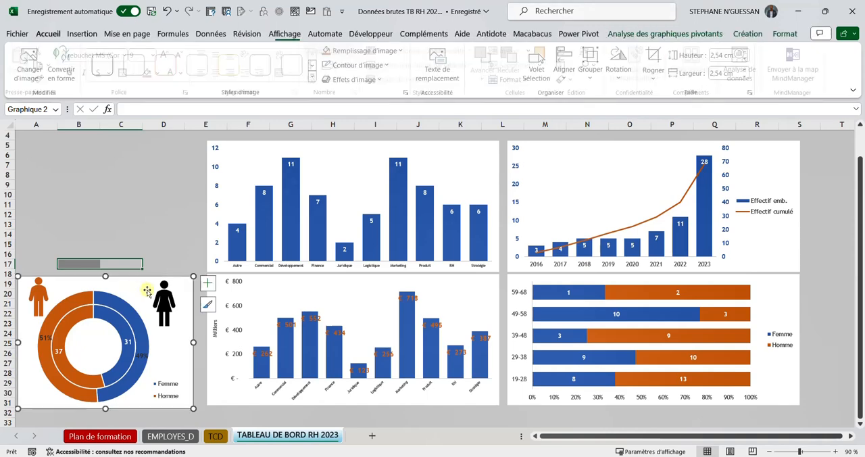
pyautogui.click(166, 297)
pyautogui.moveTo(169, 300); pyautogui.dragTo(157, 299)
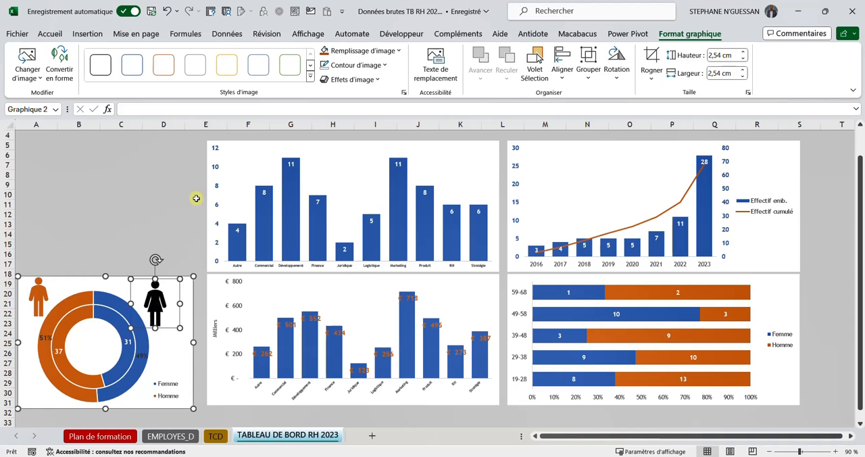
# Step: Fill the woman icon with the theme blue used for the Femme series
pyautogui.click(394, 51)
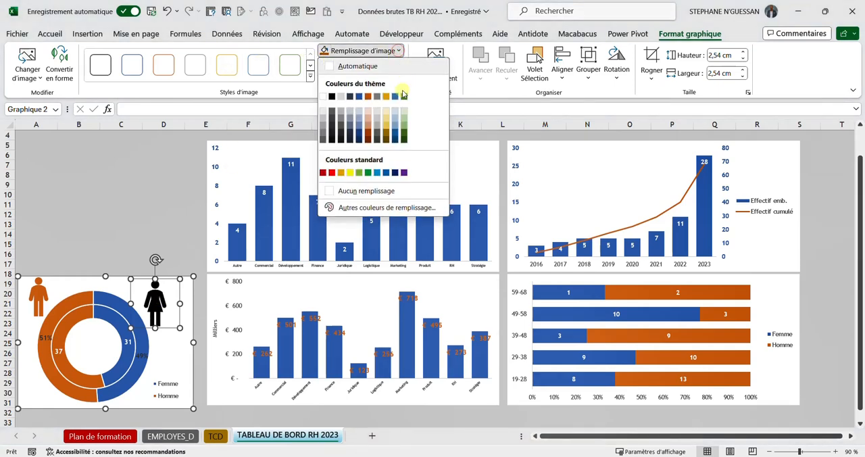
pyautogui.click(359, 98)
pyautogui.click(156, 202)
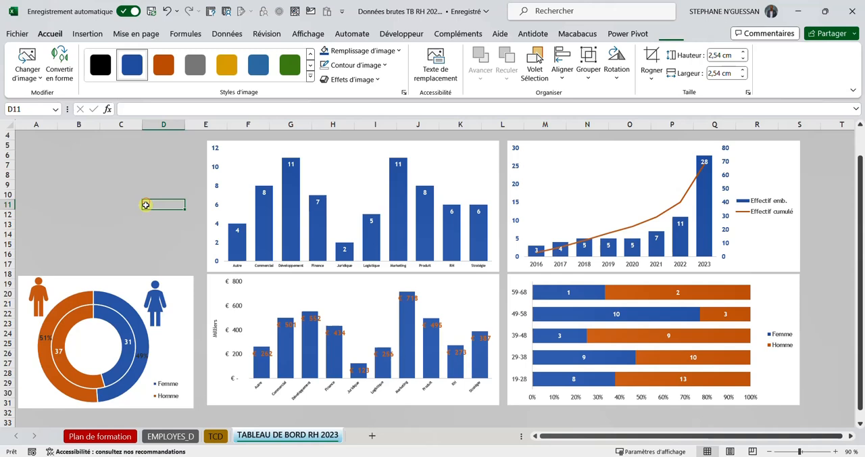
pyautogui.click(56, 223)
pyautogui.click(160, 231)
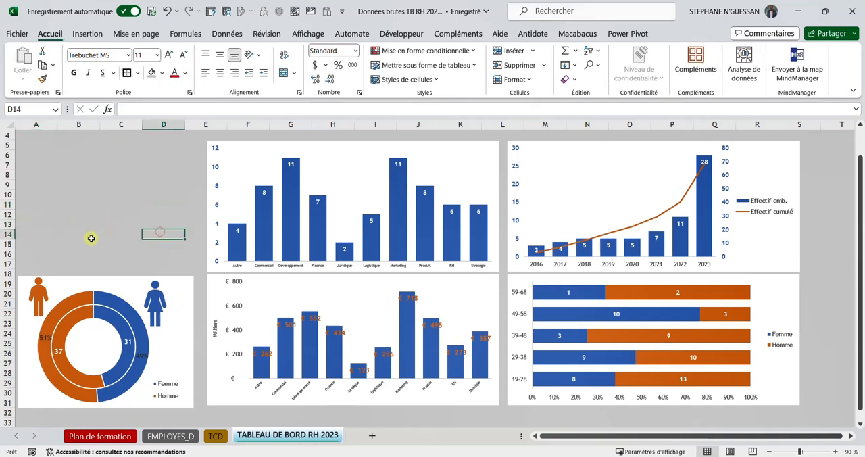
pyautogui.click(123, 207)
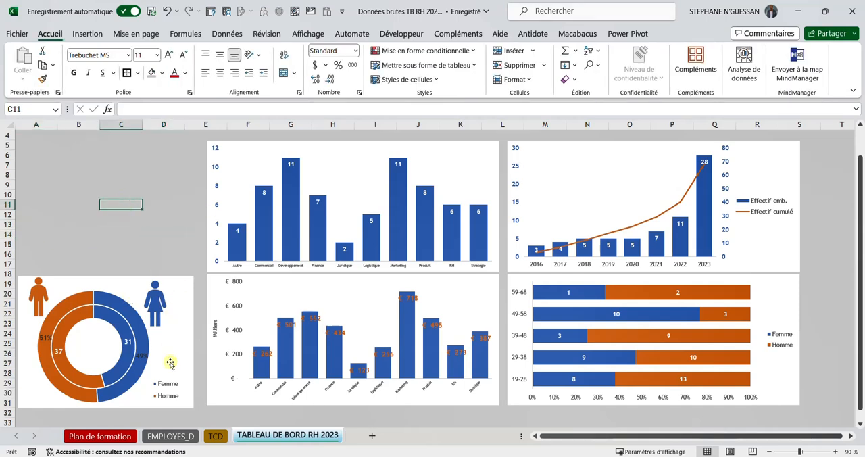
# Step: Consult the model dashboard on the Plan de formation sheet and insert Service, Sexe and Age slicers from the department headcount chart
pyautogui.click(99, 435)
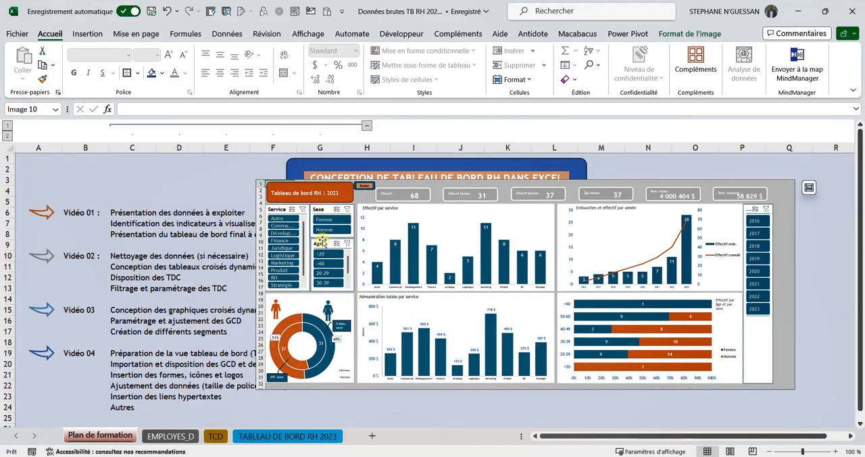
pyautogui.click(286, 437)
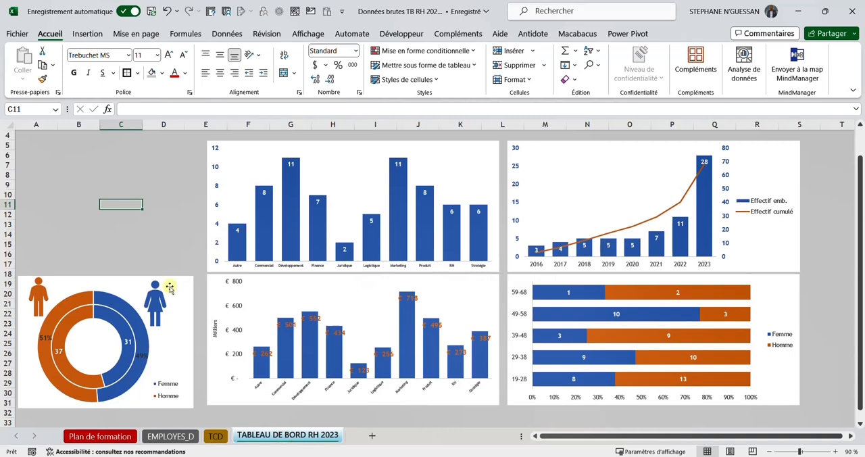
pyautogui.click(240, 148)
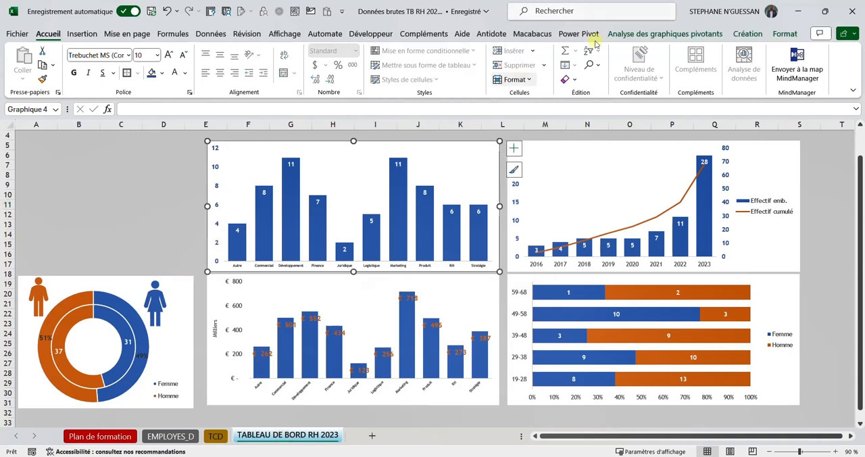
pyautogui.click(647, 33)
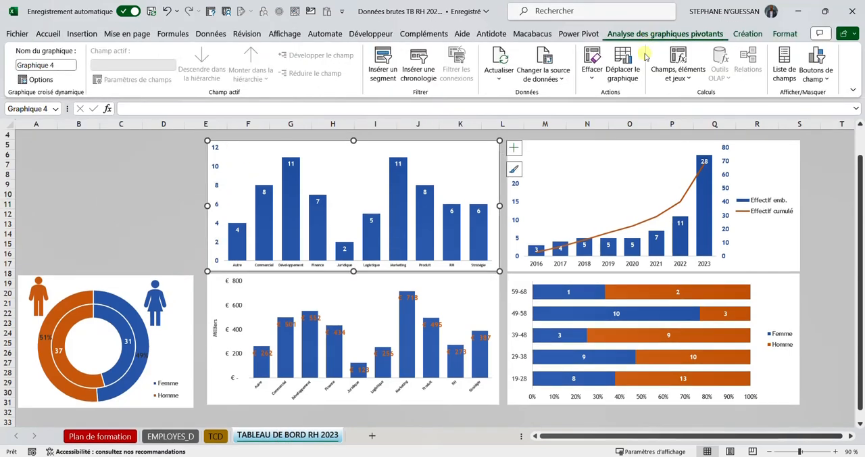
pyautogui.click(389, 72)
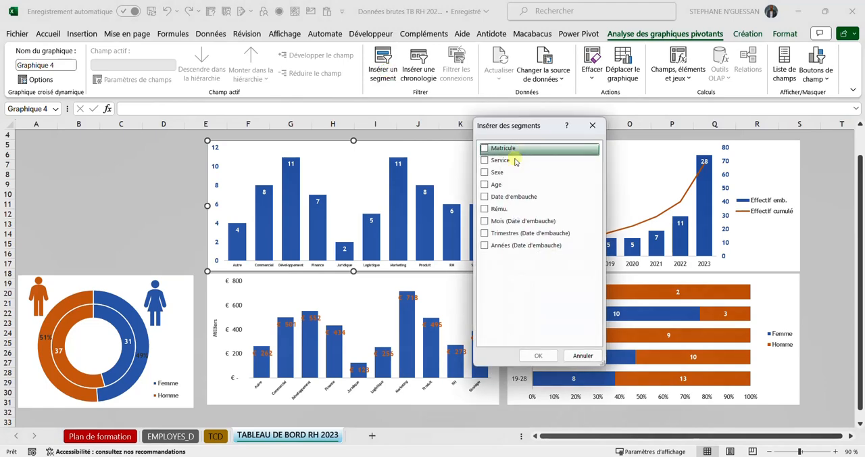
pyautogui.click(486, 162)
pyautogui.click(483, 172)
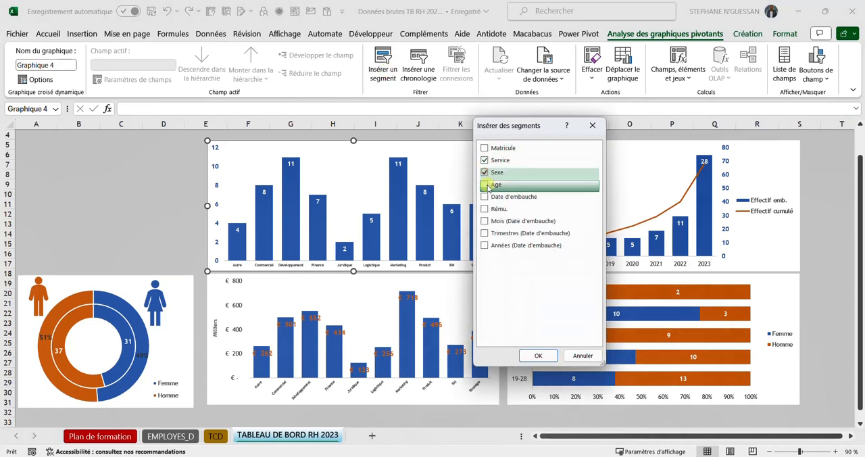
pyautogui.click(484, 185)
pyautogui.click(538, 356)
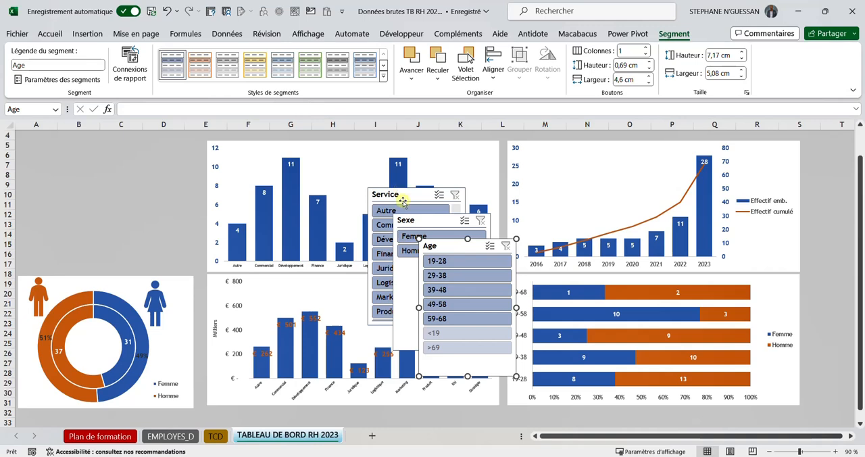
# Step: Place the Service slicer above the doughnut chart and move the Sexe slicer next to it
pyautogui.moveTo(407, 196); pyautogui.dragTo(58, 141)
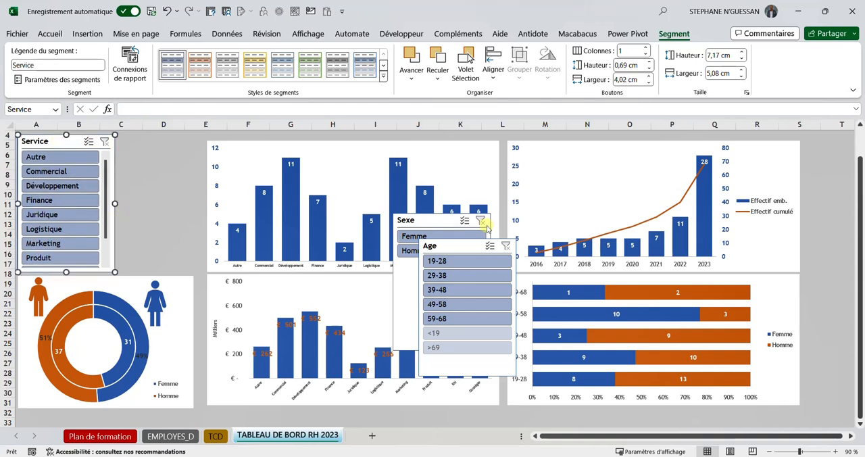
pyautogui.moveTo(431, 227); pyautogui.dragTo(177, 151)
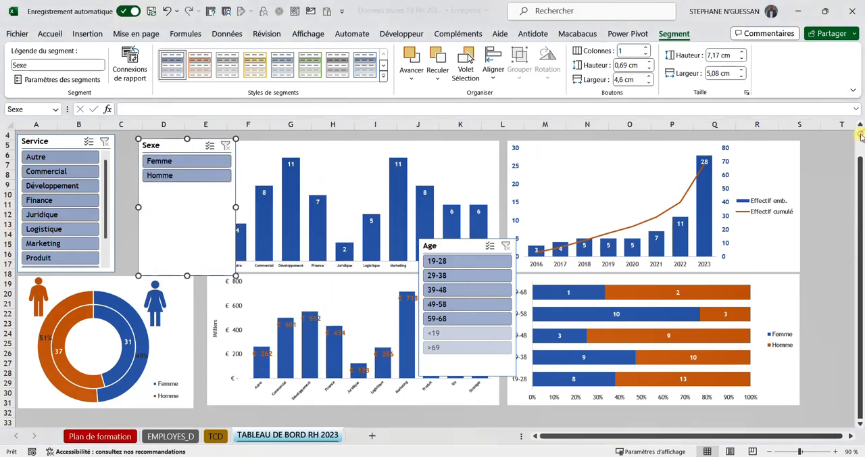
pyautogui.scroll(2, 371, 227)
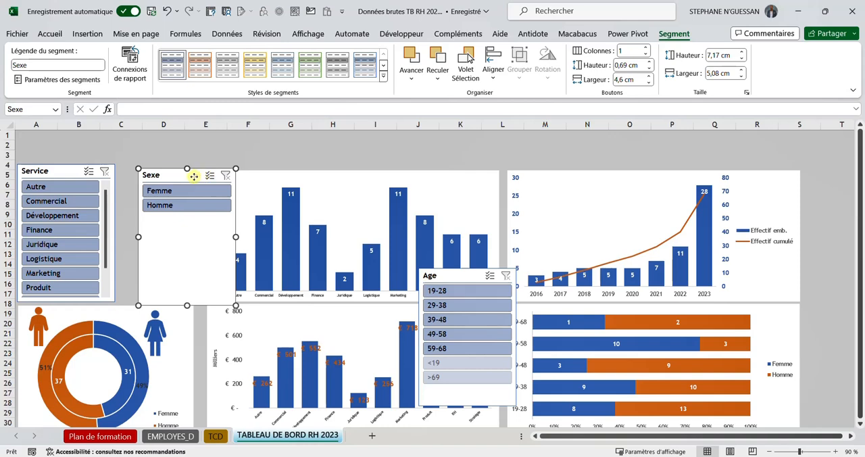
pyautogui.moveTo(191, 176); pyautogui.dragTo(168, 178)
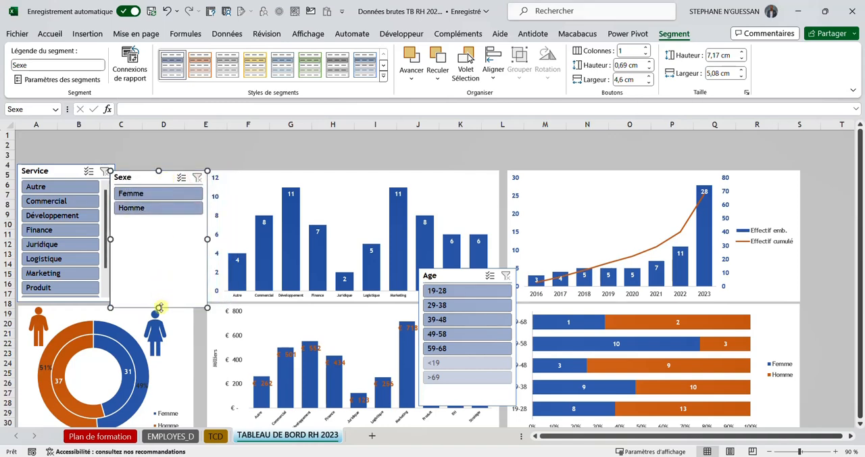
# Step: Shrink the Sexe slicer to about 2,59 cm high by 4,59 cm wide and fit it between the Service slicer and the column chart
pyautogui.moveTo(159, 307); pyautogui.dragTo(165, 220)
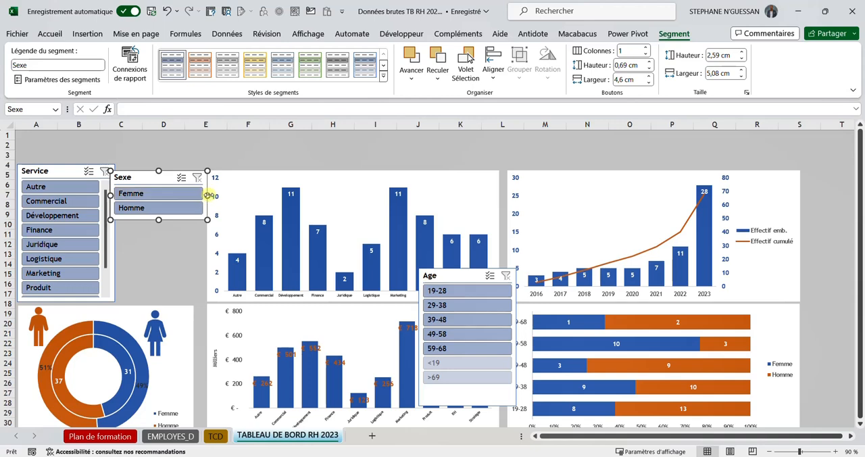
pyautogui.moveTo(208, 195); pyautogui.dragTo(198, 195)
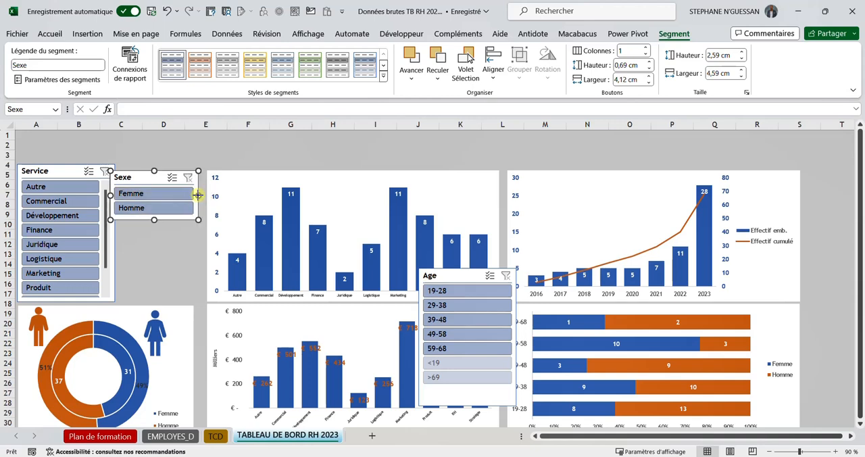
pyautogui.moveTo(146, 176); pyautogui.dragTo(154, 174)
# Step: Try to align the Service slicer and the department headcount chart along their top edges
pyautogui.click(57, 171)
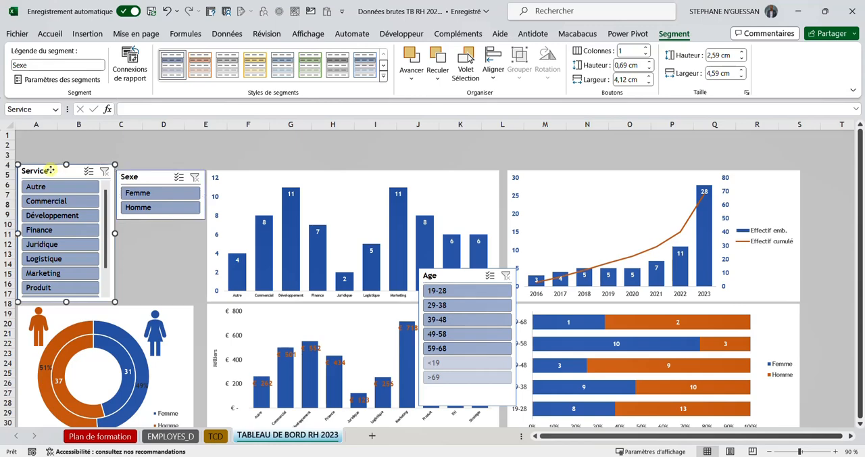
pyautogui.click(242, 178)
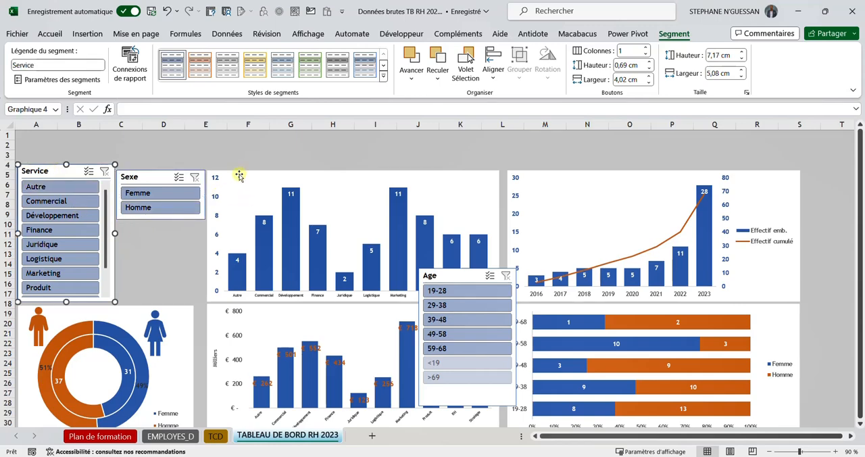
pyautogui.click(69, 172)
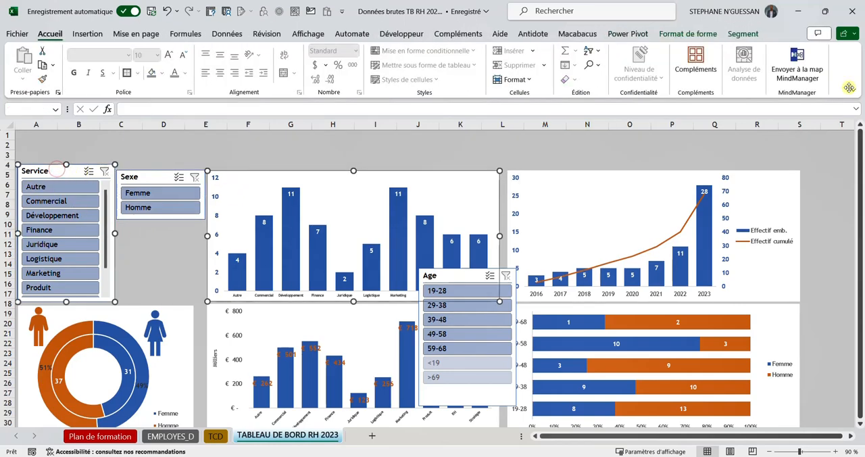
pyautogui.click(734, 33)
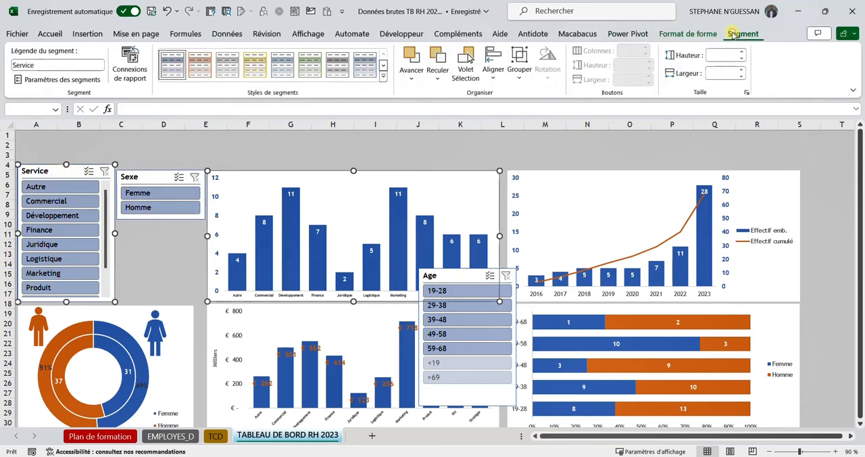
pyautogui.click(688, 33)
pyautogui.click(699, 51)
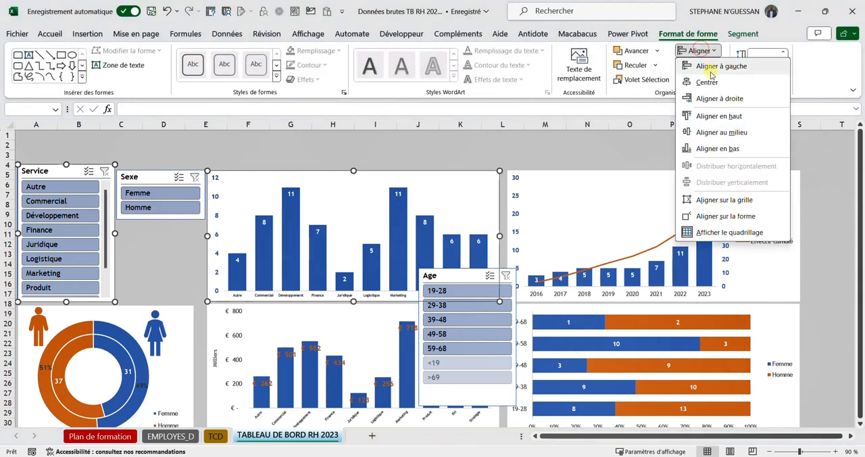
pyautogui.click(719, 116)
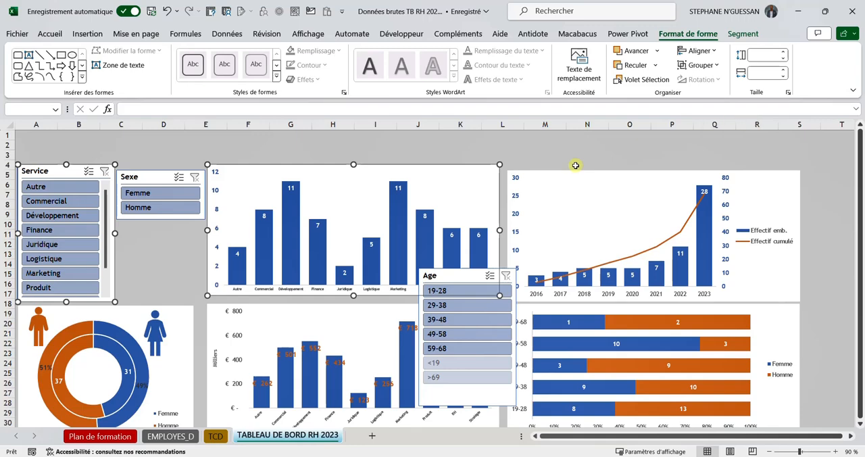
pyautogui.hotkey('ctrl', 'z')
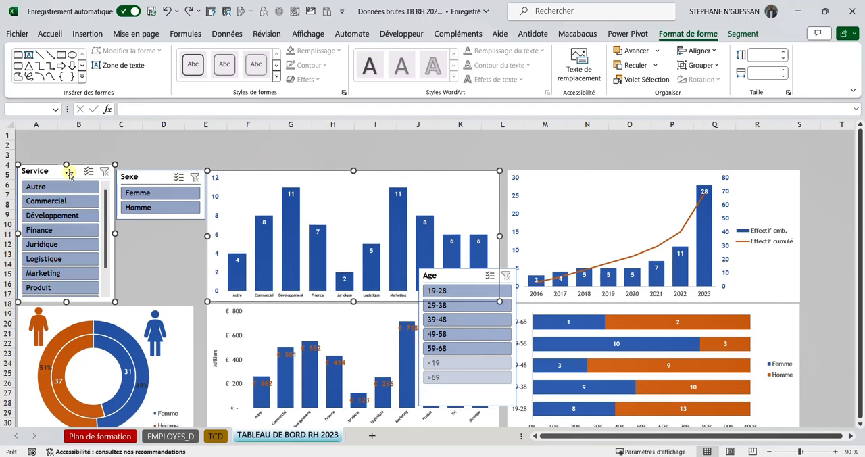
# Step: Lower the Service slicer's top edge to the level of the department headcount chart's top
pyautogui.moveTo(69, 172); pyautogui.dragTo(67, 170)
pyautogui.moveTo(66, 165); pyautogui.dragTo(67, 170)
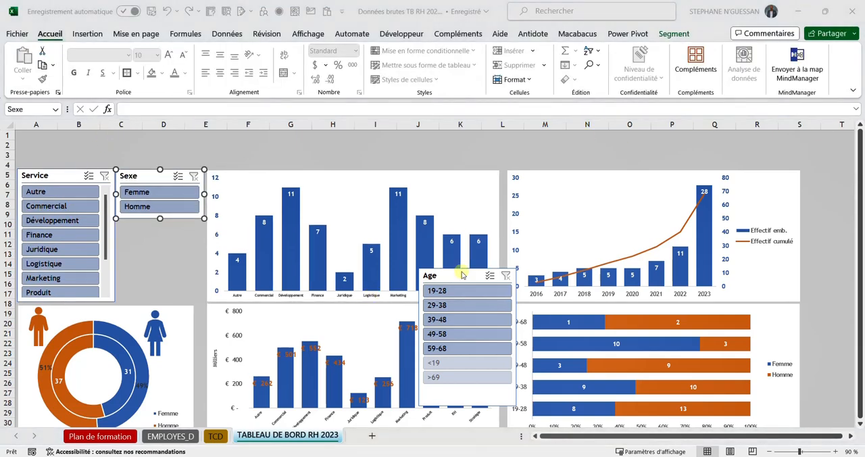
# Step: Place the Age slicer directly below the Sexe slicer and shrink it to about 4,31 cm high by 4,65 cm wide
pyautogui.moveTo(452, 273); pyautogui.dragTo(159, 226)
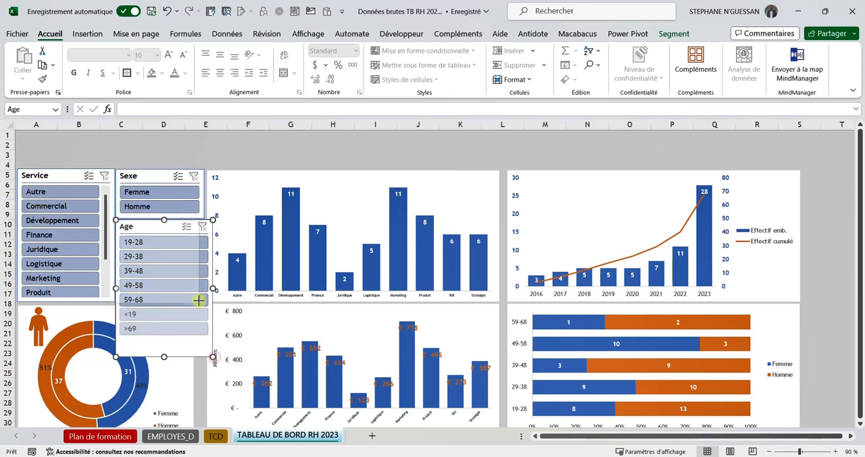
pyautogui.moveTo(196, 300); pyautogui.dragTo(197, 302)
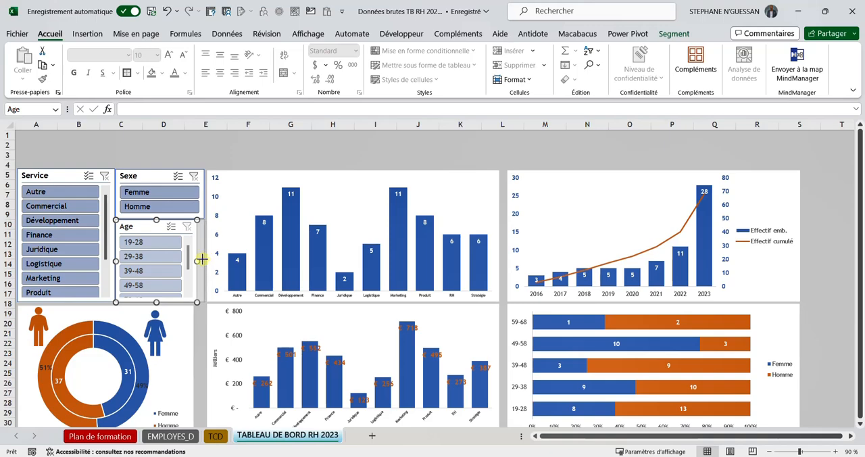
pyautogui.moveTo(202, 260); pyautogui.dragTo(209, 259)
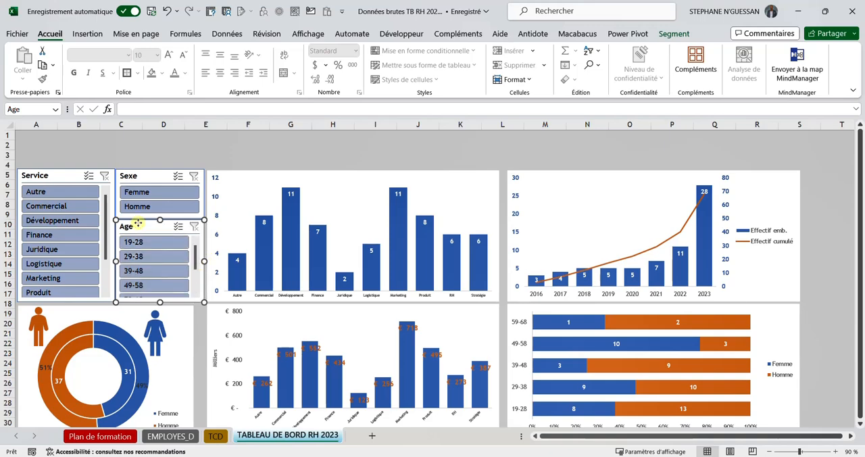
# Step: Set the Age slicer's width to 4,59 cm, matching the Sexe slicer
pyautogui.click(674, 33)
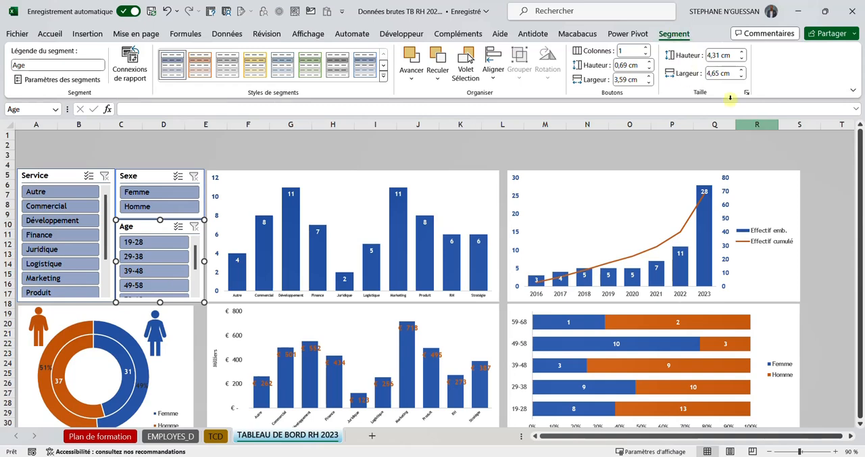
pyautogui.click(152, 178)
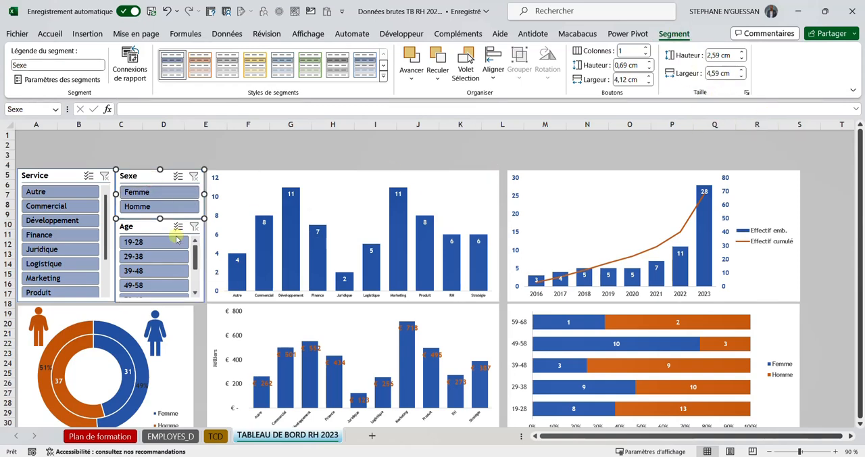
pyautogui.click(134, 227)
pyautogui.click(719, 75)
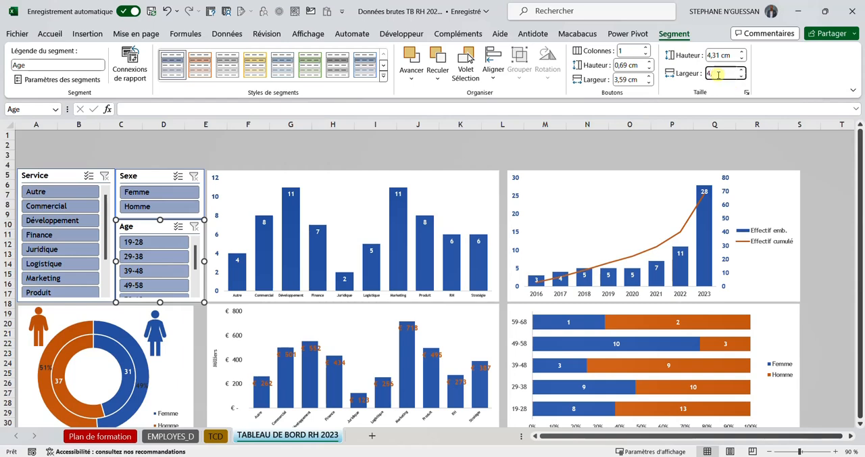
pyautogui.press('Return')
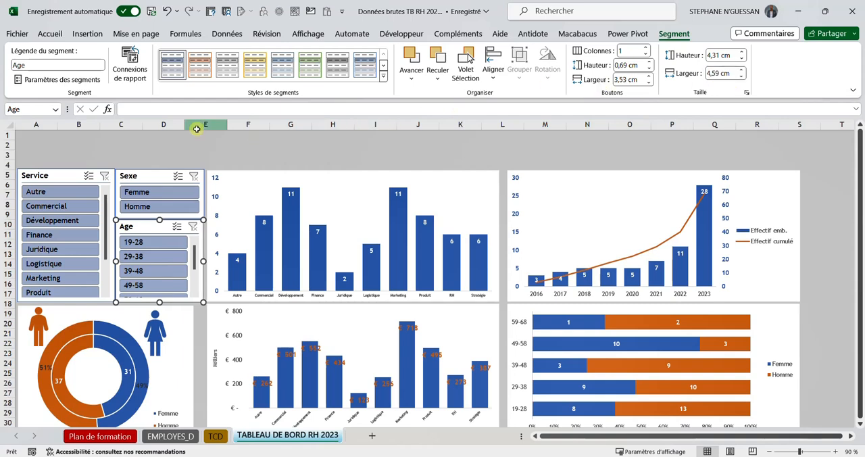
pyautogui.click(143, 179)
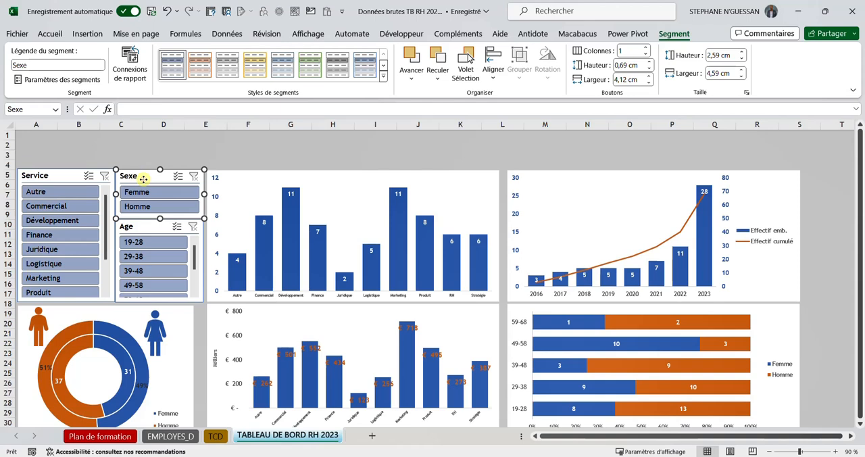
pyautogui.keyDown('shift'); pyautogui.click(135, 231); pyautogui.keyUp('shift')
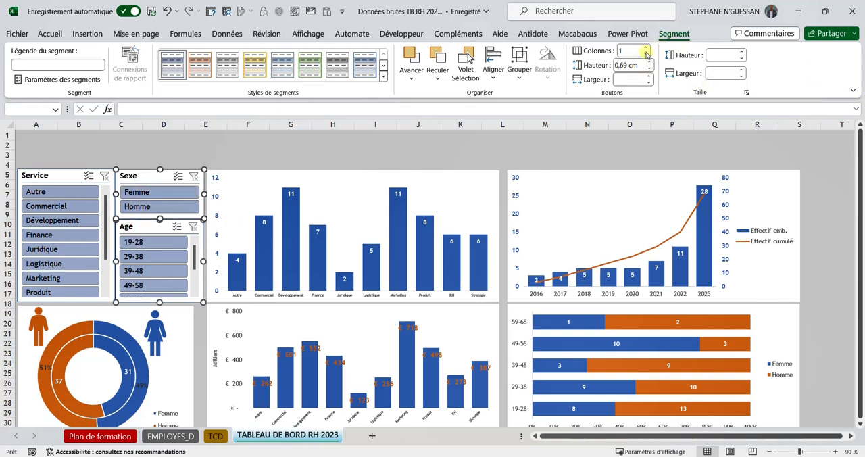
pyautogui.click(328, 145)
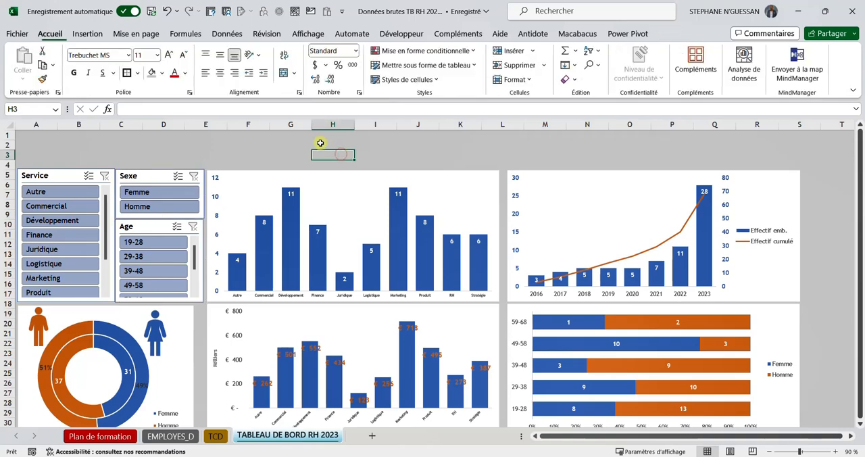
pyautogui.click(145, 226)
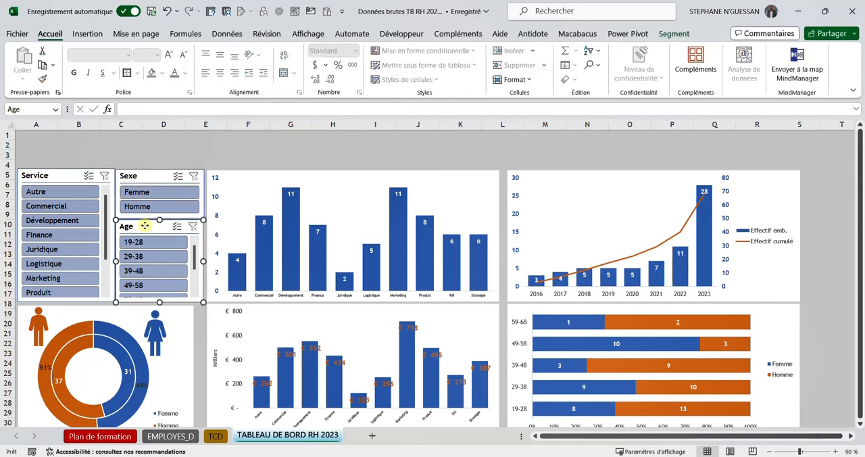
pyautogui.click(307, 155)
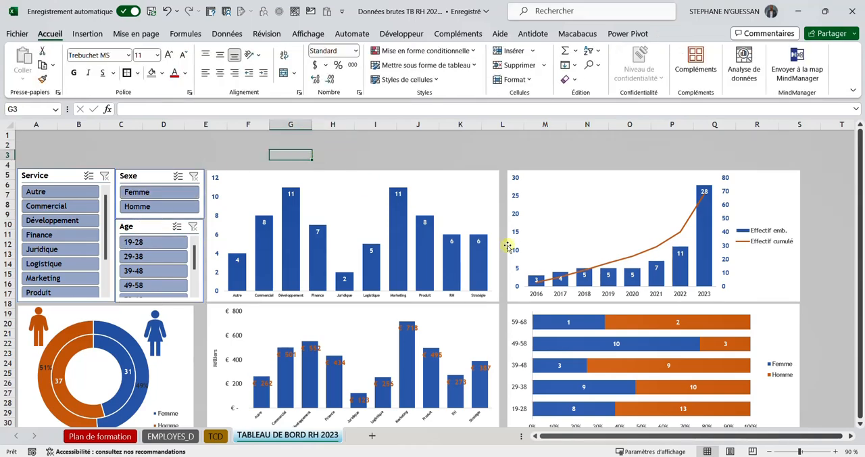
# Step: Consult the model dashboard on the Plan de formation sheet for its year slicer and return to the TABLEAU DE BORD RH 2023 sheet
pyautogui.click(165, 435)
pyautogui.click(108, 436)
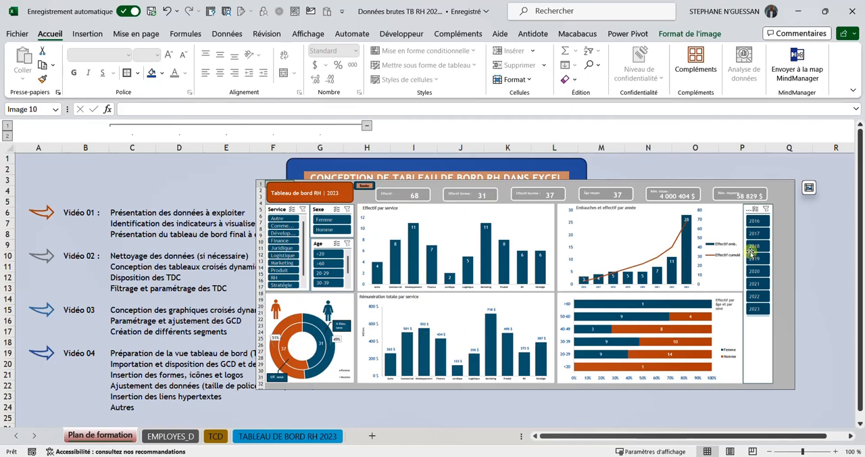
pyautogui.click(263, 438)
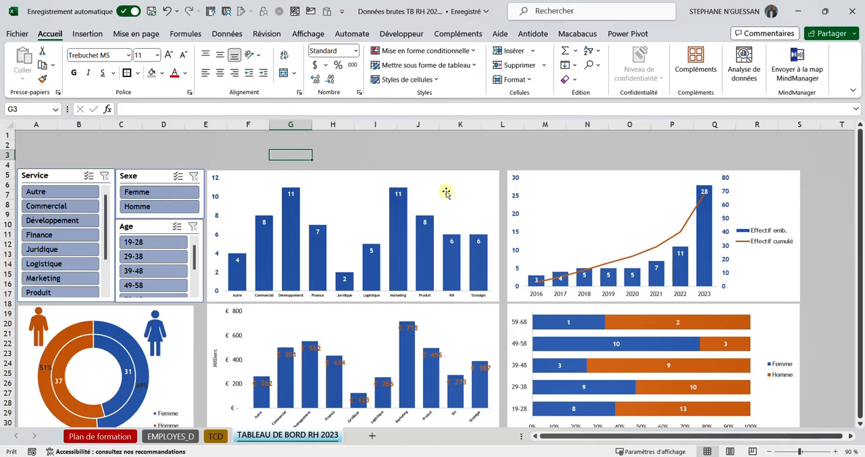
pyautogui.click(368, 145)
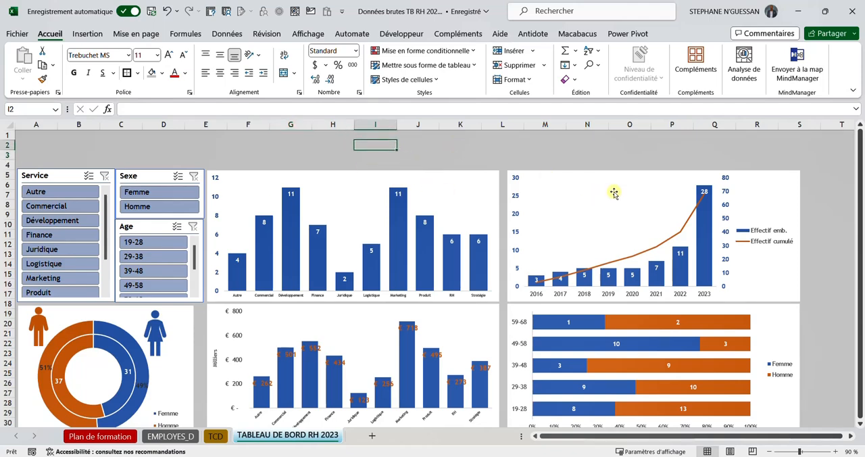